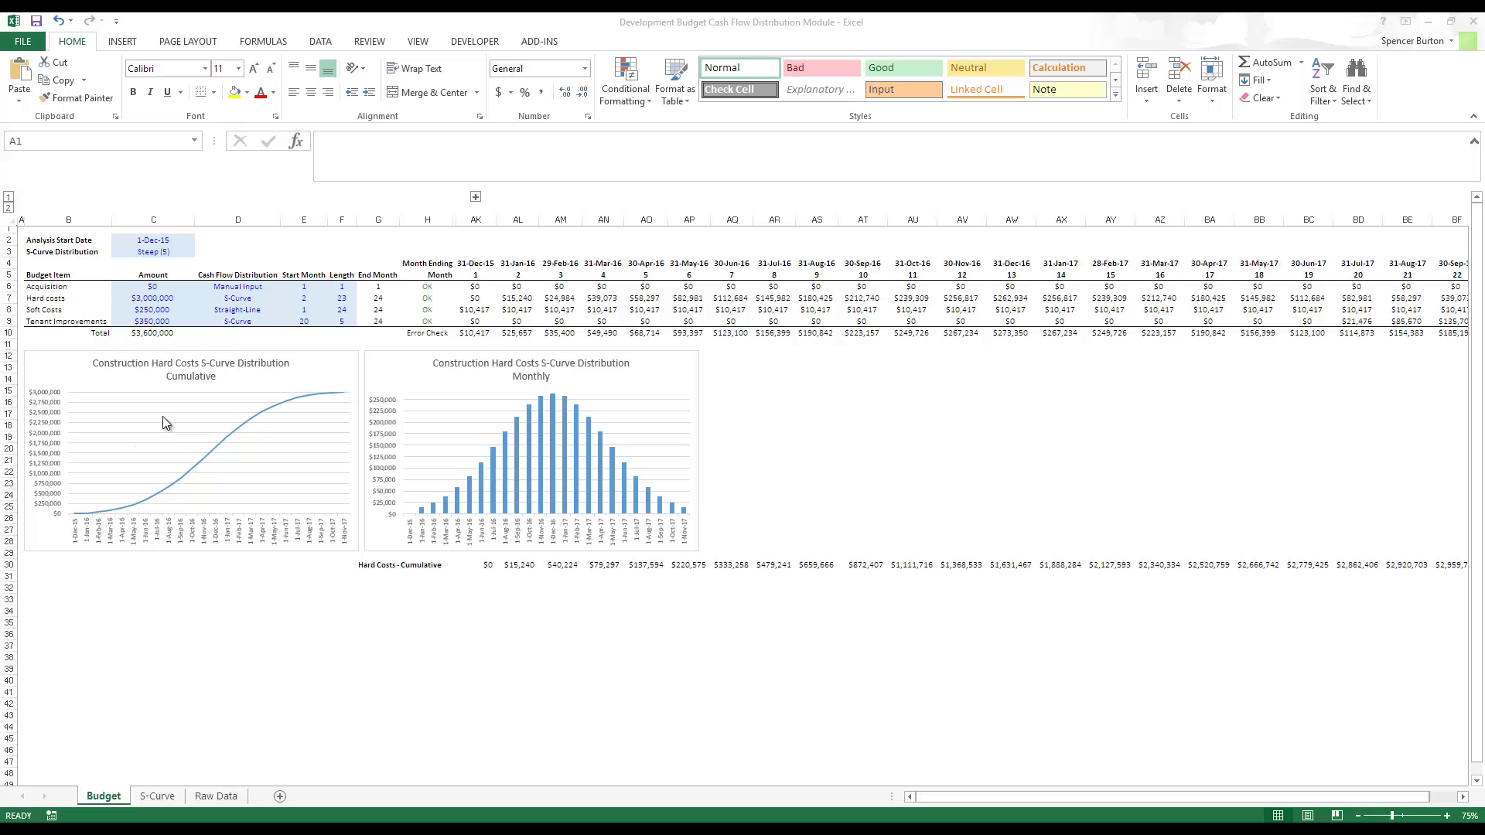
Step: Set the Analysis Start Date on the Budget sheet to 1/1/2016
{"action": "left_click", "coordinate": [141, 287]}
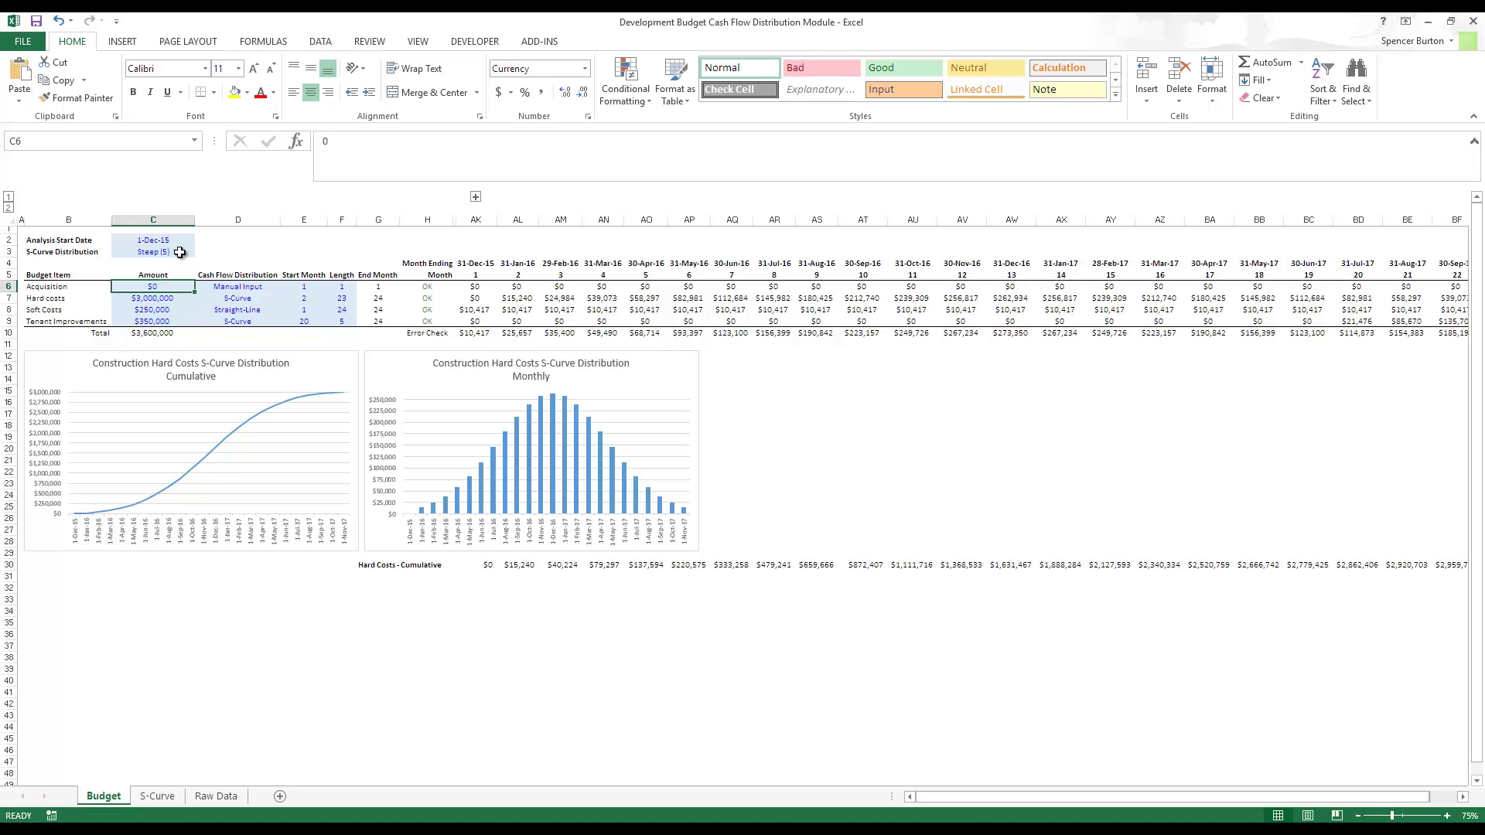
{"action": "left_click", "coordinate": [169, 241]}
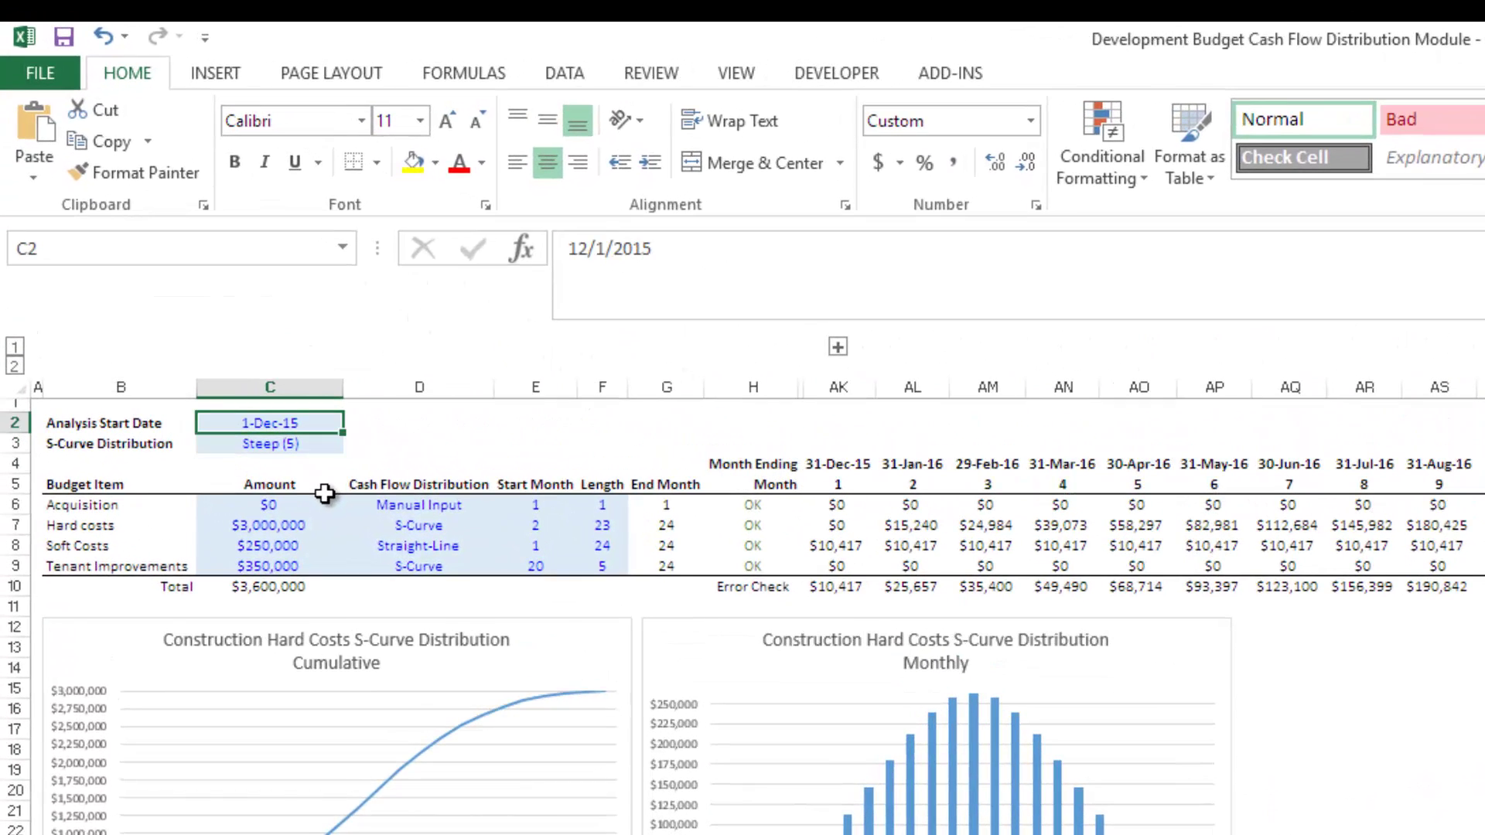
{"action": "type", "text": "1/1/2016"}
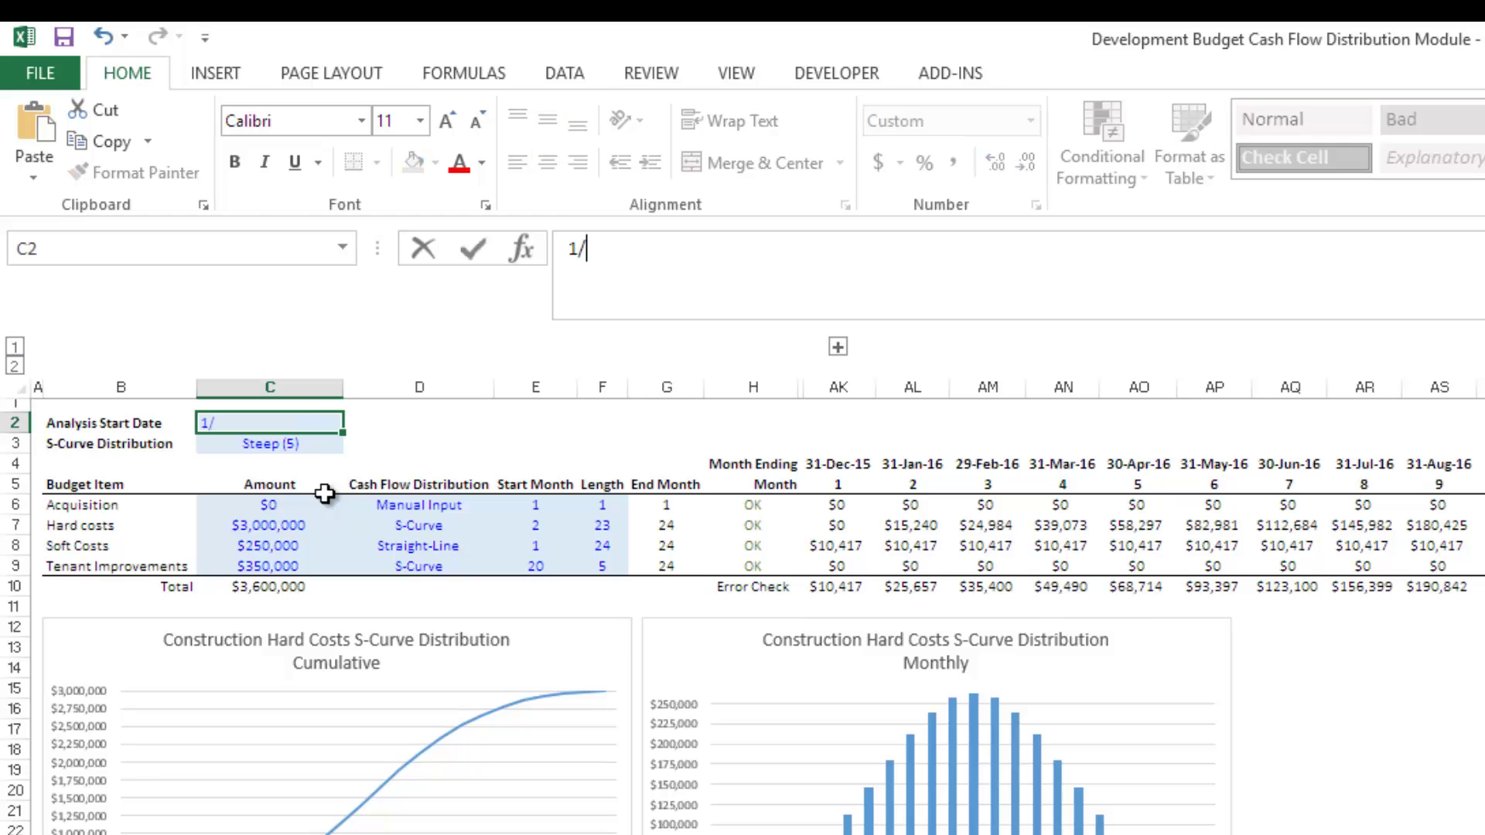
{"action": "key", "text": "Return"}
{"action": "key", "text": "Up"}
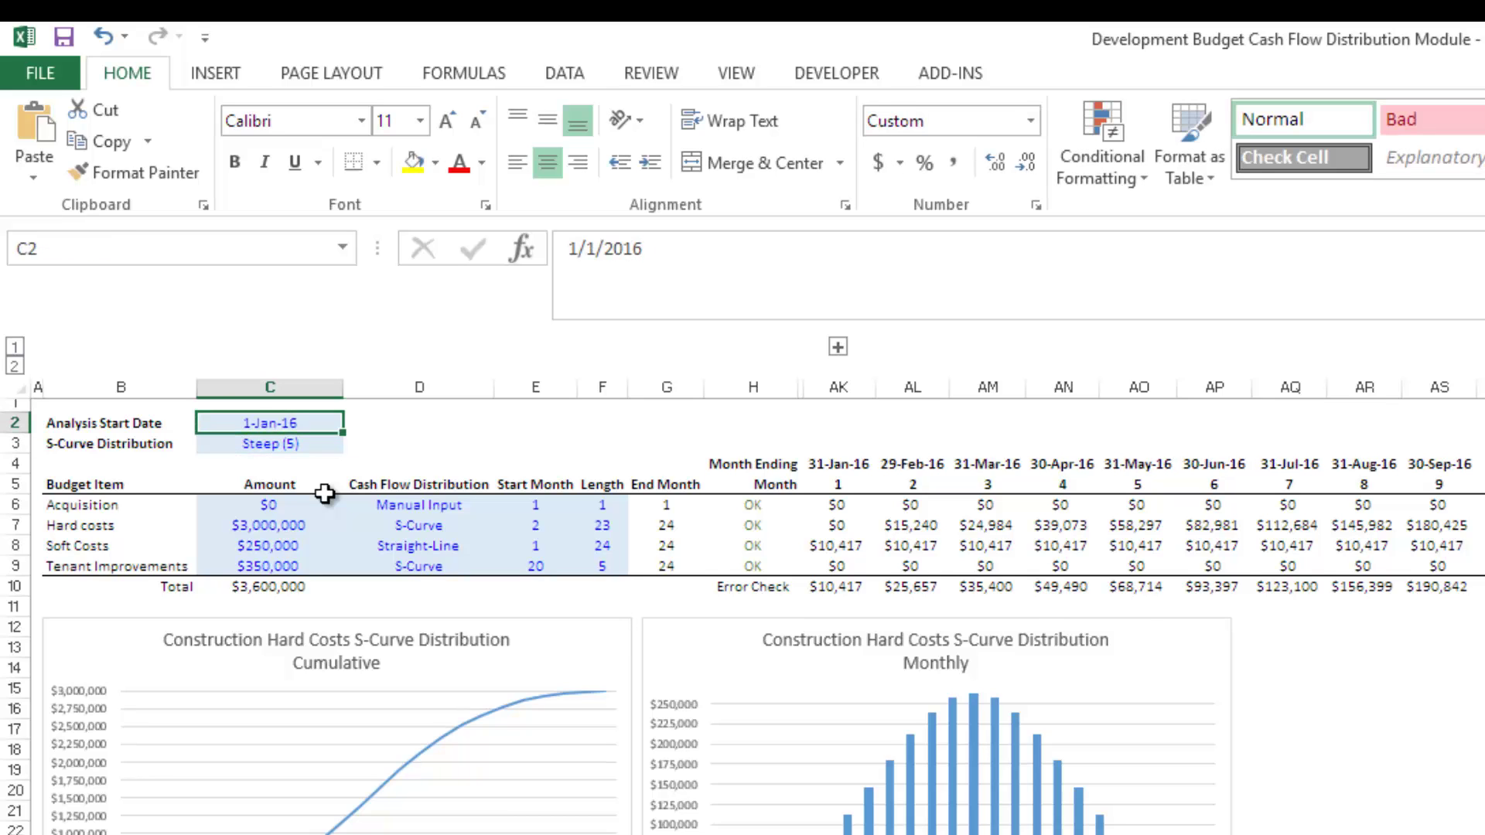
Step: Try the Moderate (3) S-Curve Distribution for the budget and set it back to Steep (5)
{"action": "key", "text": "Down"}
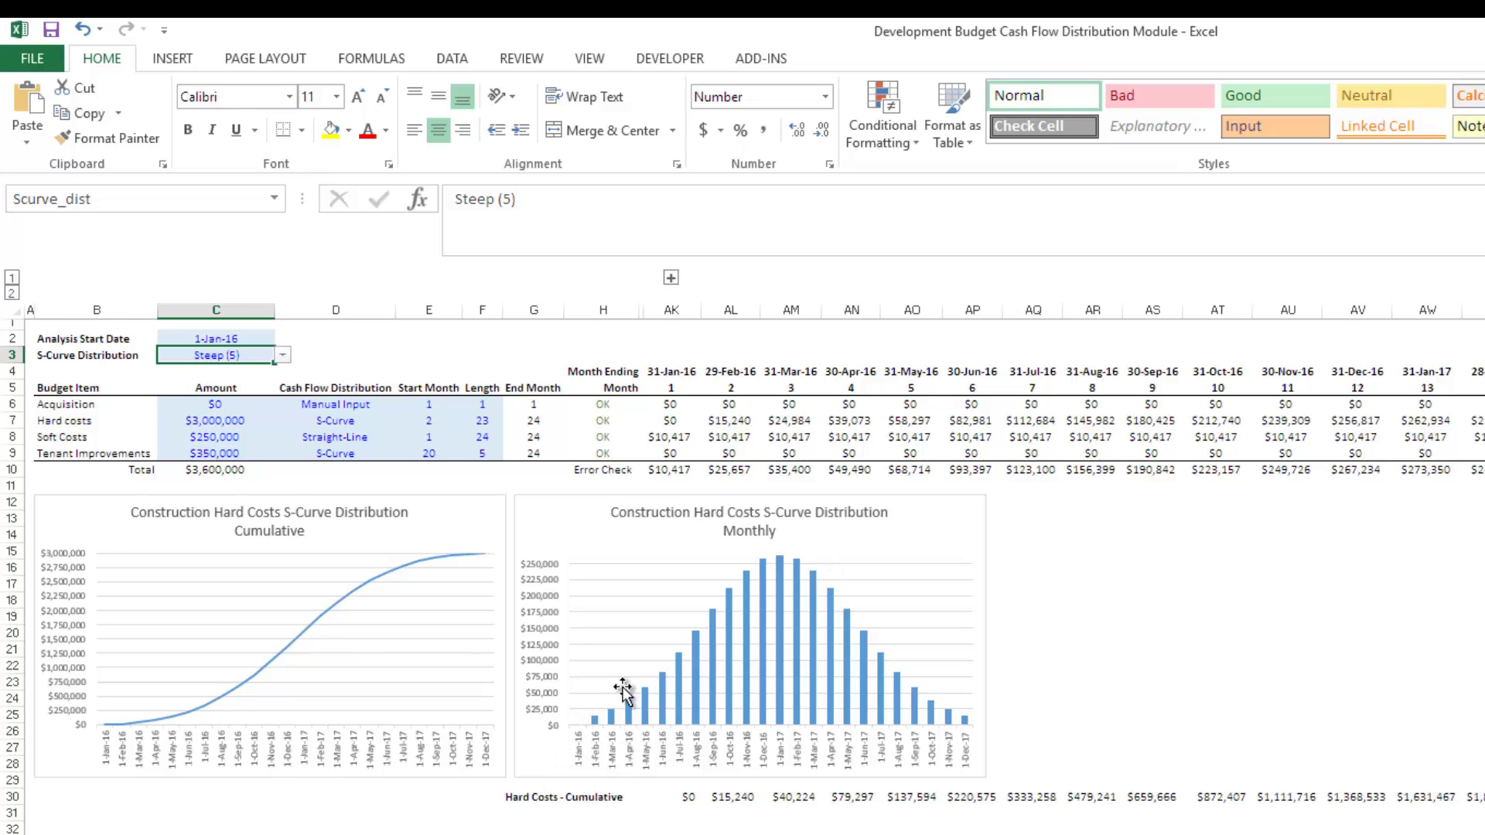
{"action": "left_click", "coordinate": [283, 355]}
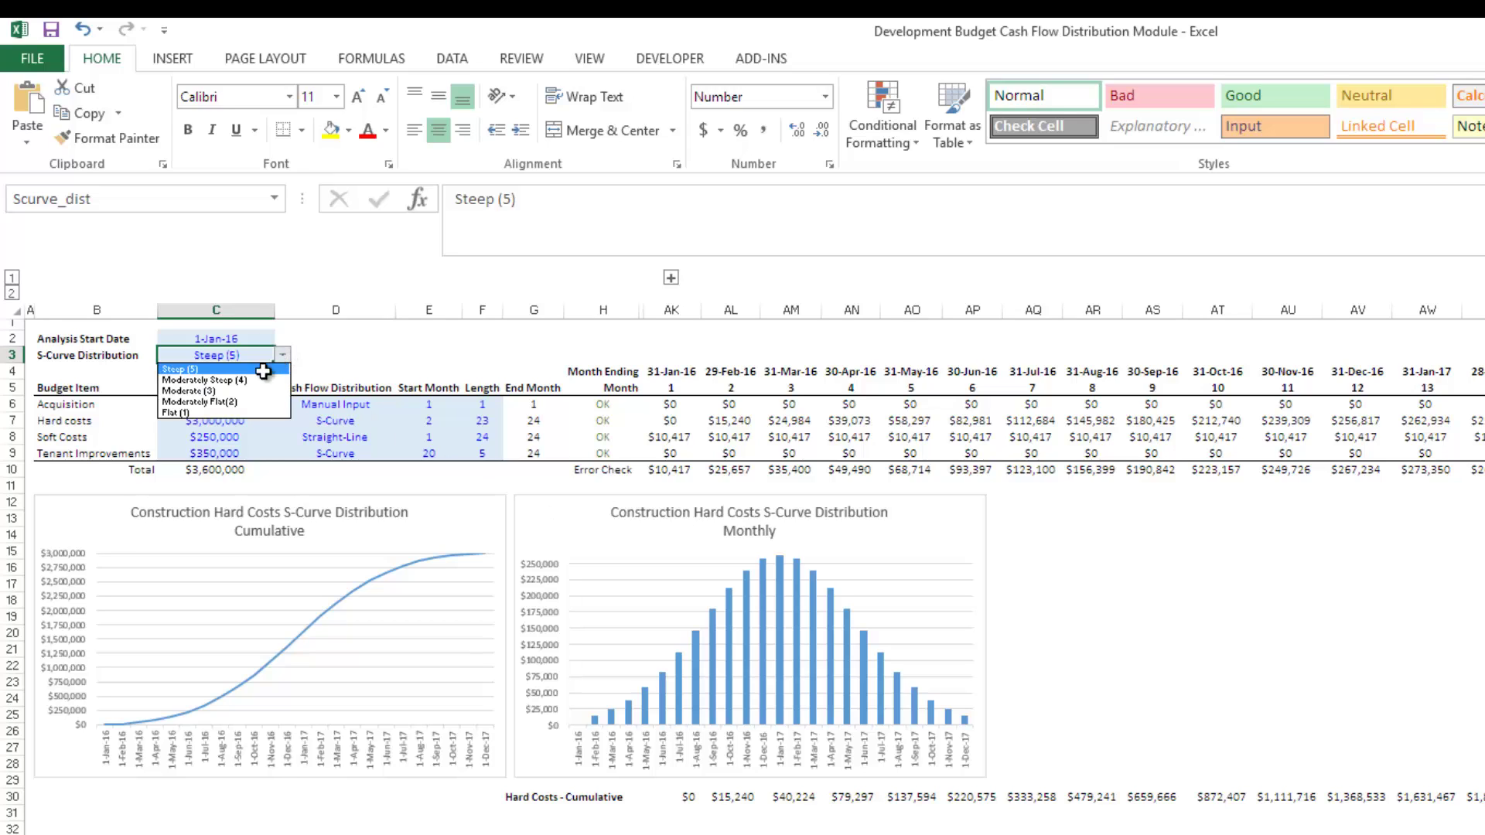
{"action": "left_click", "coordinate": [224, 390]}
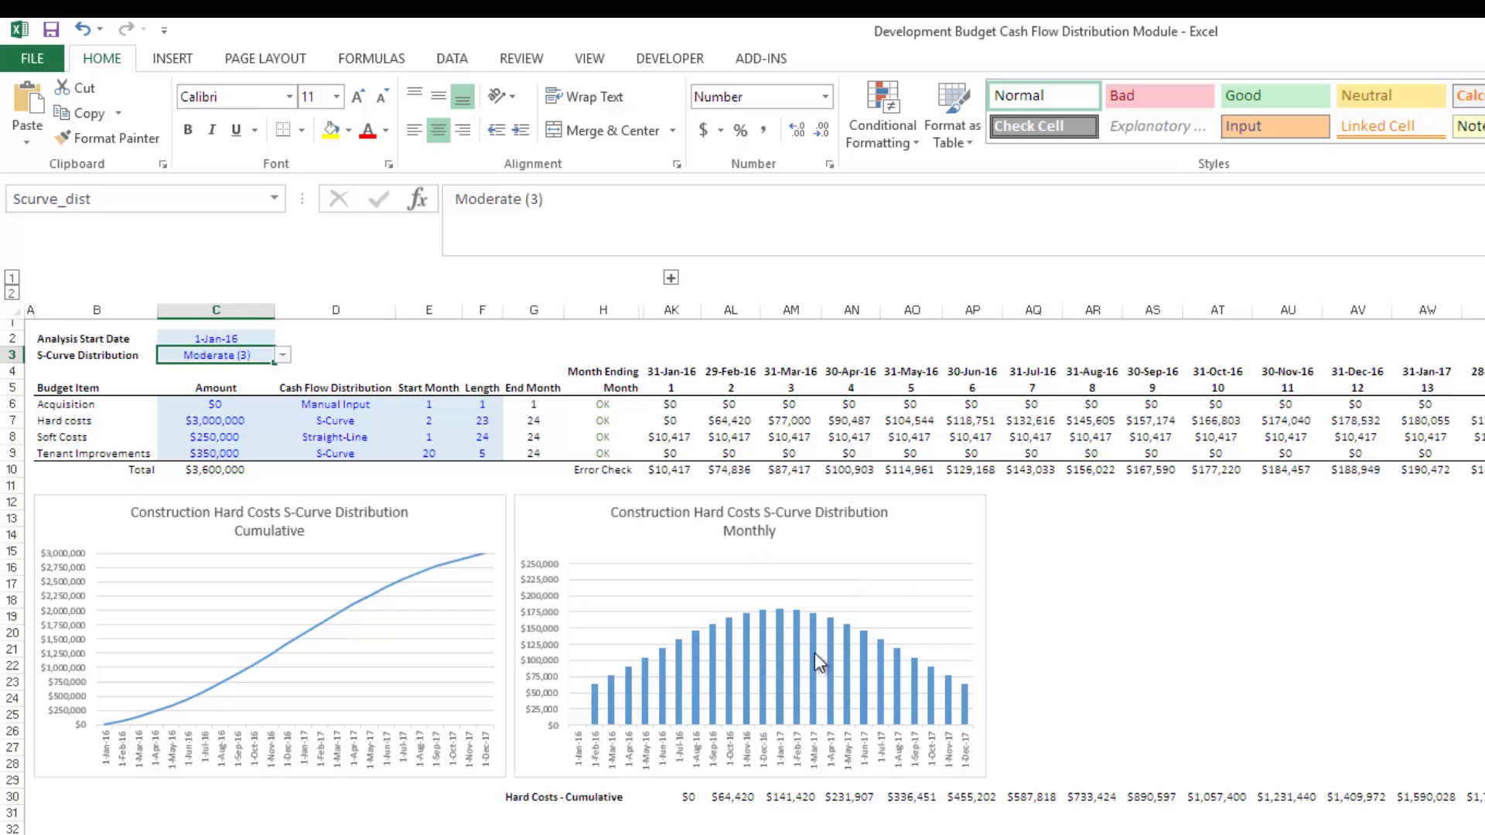
{"action": "left_click", "coordinate": [283, 355]}
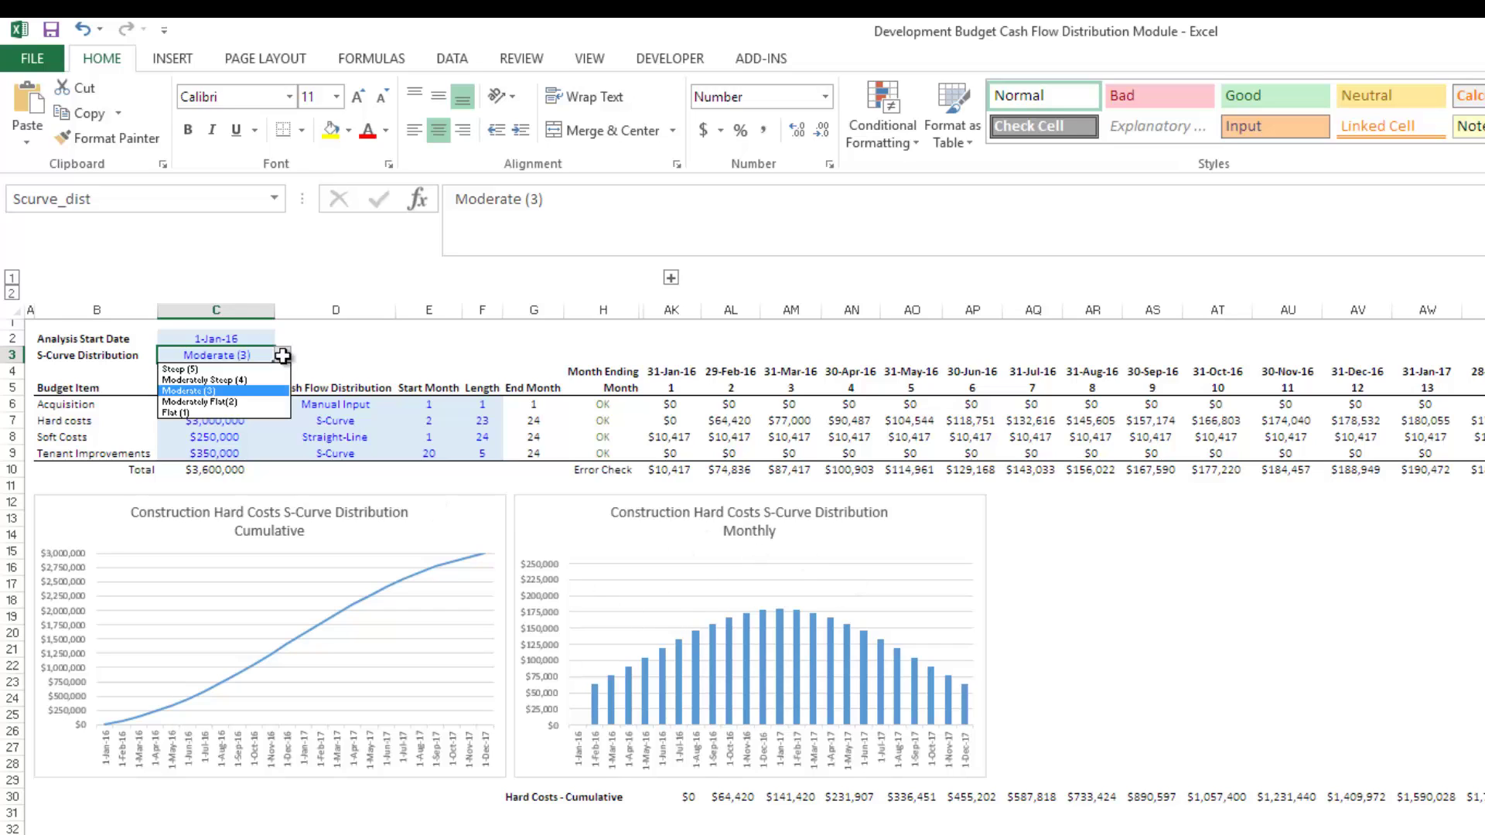
{"action": "left_click", "coordinate": [263, 365]}
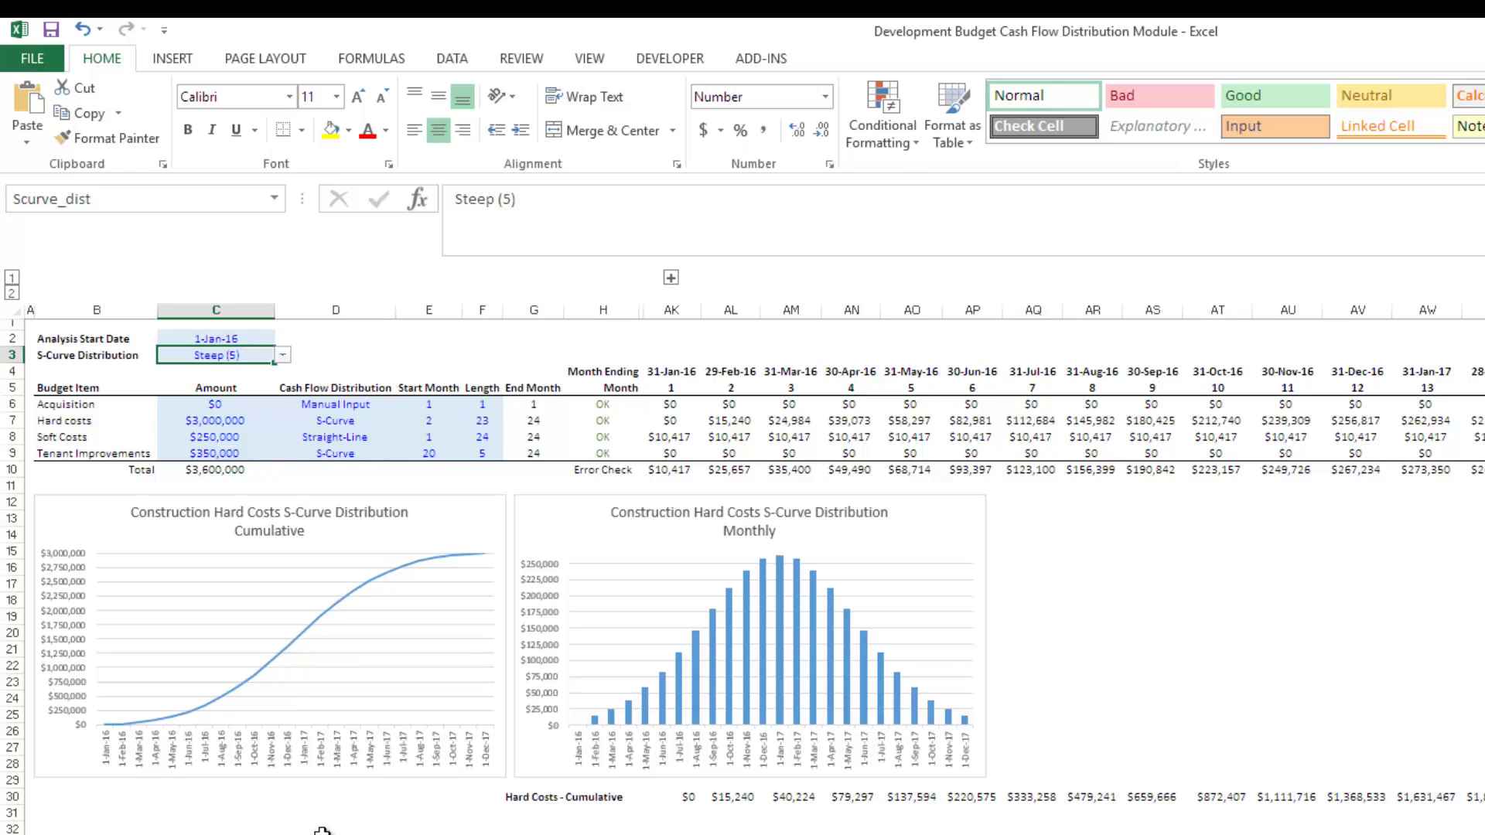
Step: Inspect the numeric ratings next to the S-curve options on the Raw Data sheet
{"action": "left_click", "coordinate": [325, 798]}
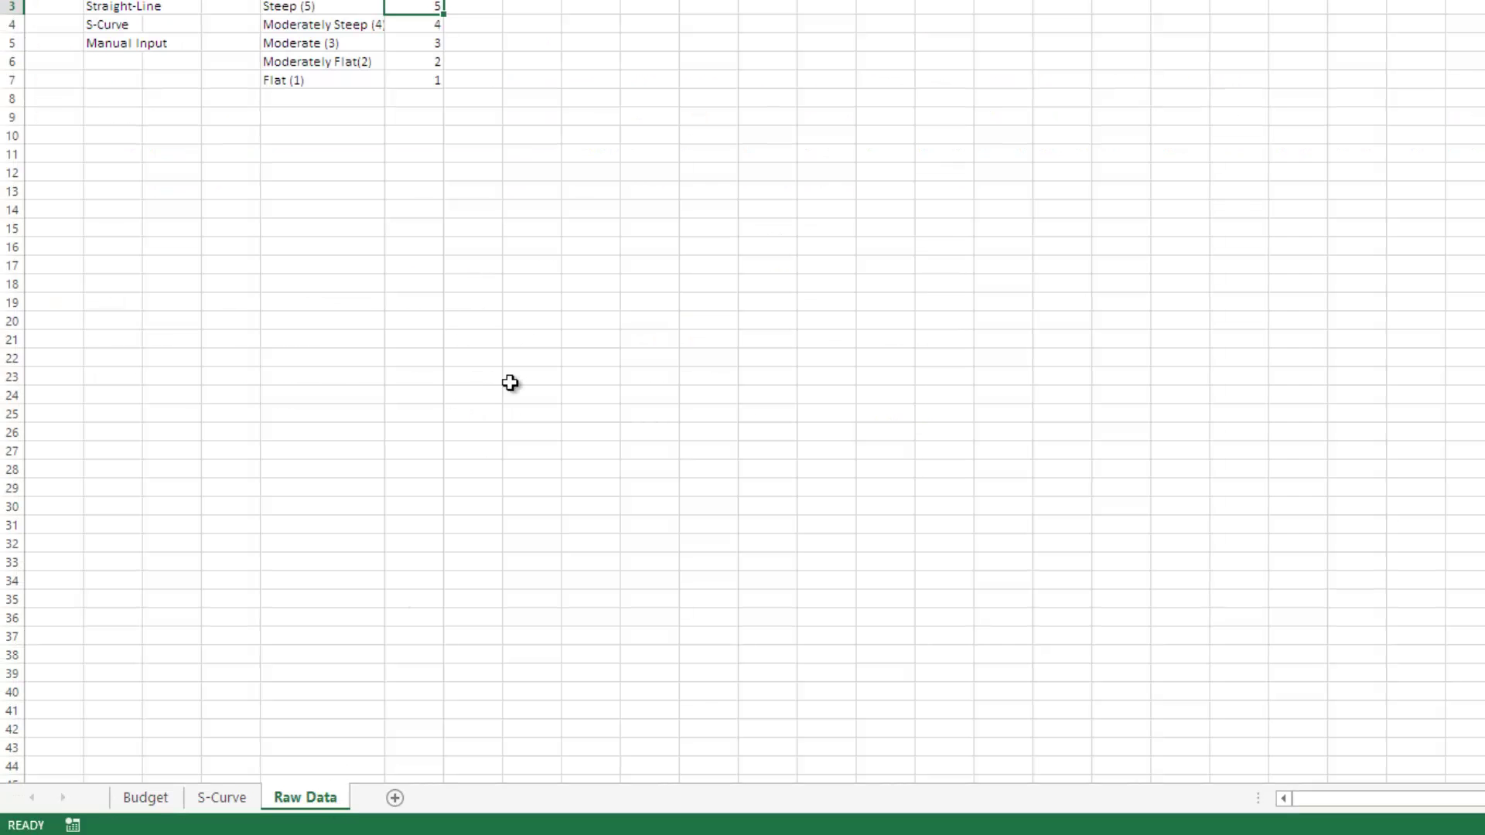
{"action": "left_click_drag", "start_coordinate": [427, 6], "coordinate": [431, 62]}
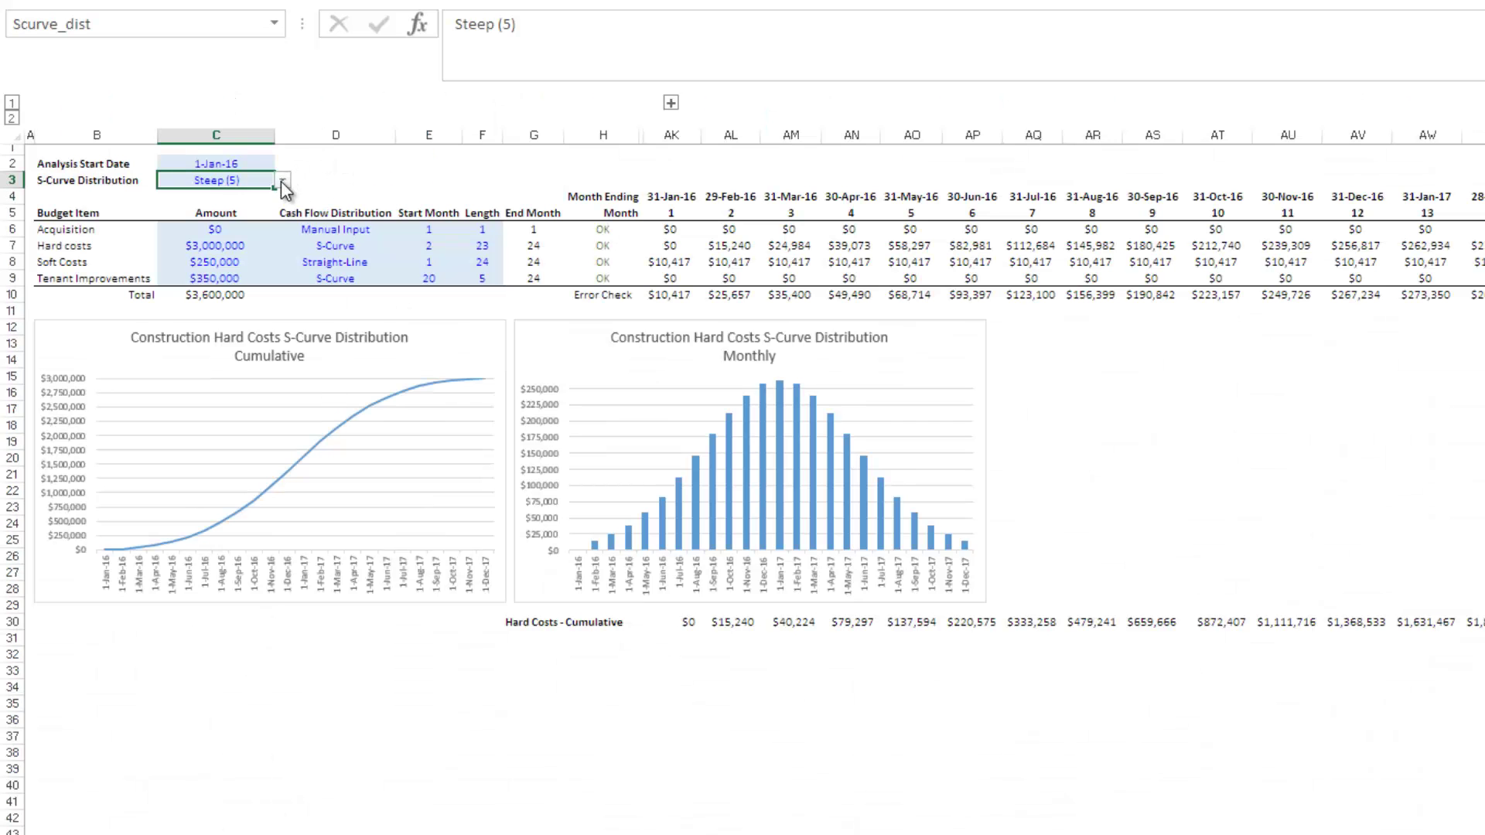
Step: Try the Flat (1) S-Curve Distribution on the Budget sheet, check the monthly chart, and restore Steep (5)
{"action": "left_click", "coordinate": [284, 181]}
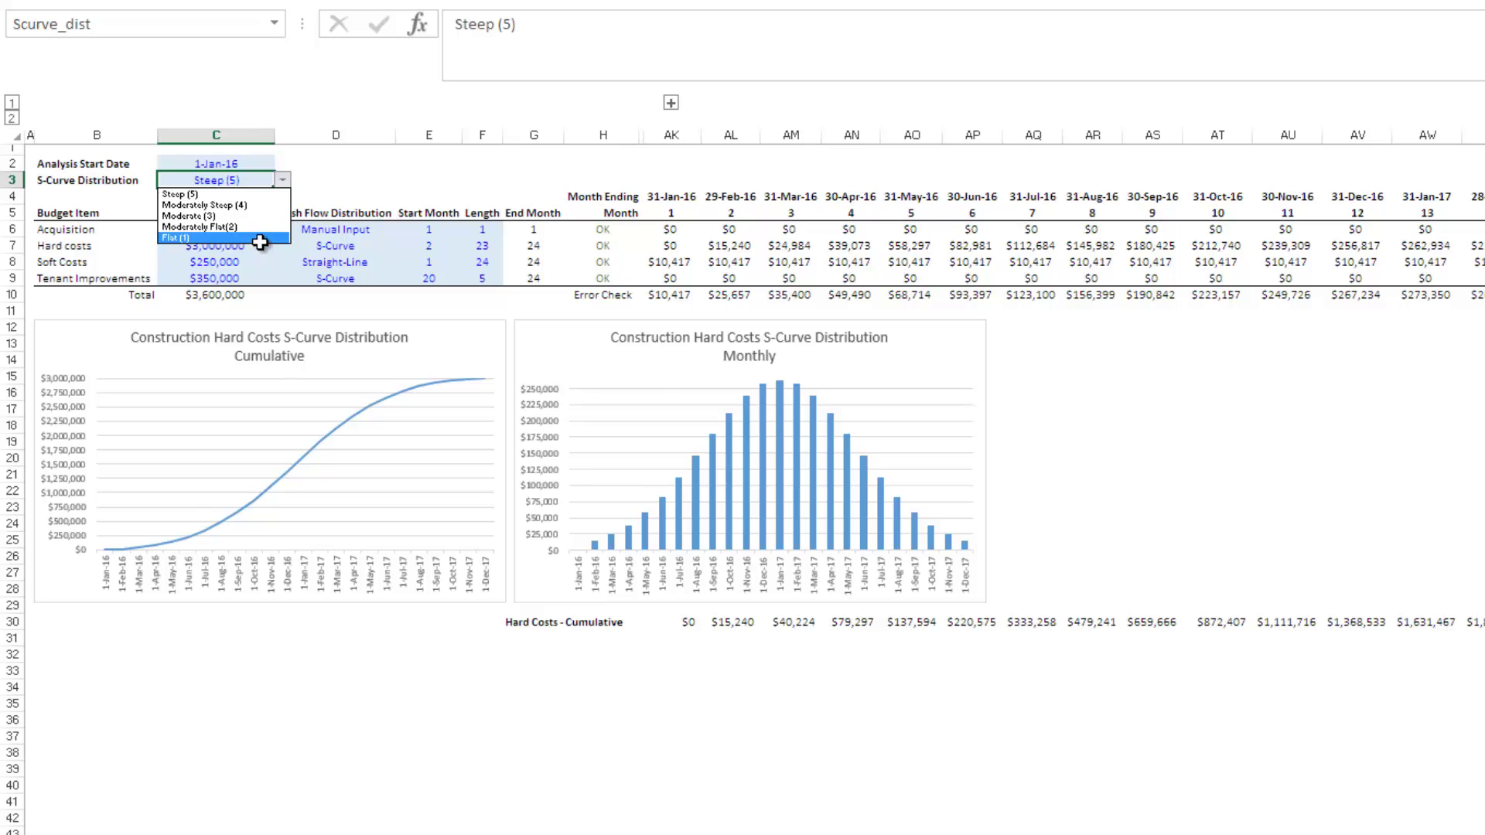
{"action": "left_click", "coordinate": [258, 238]}
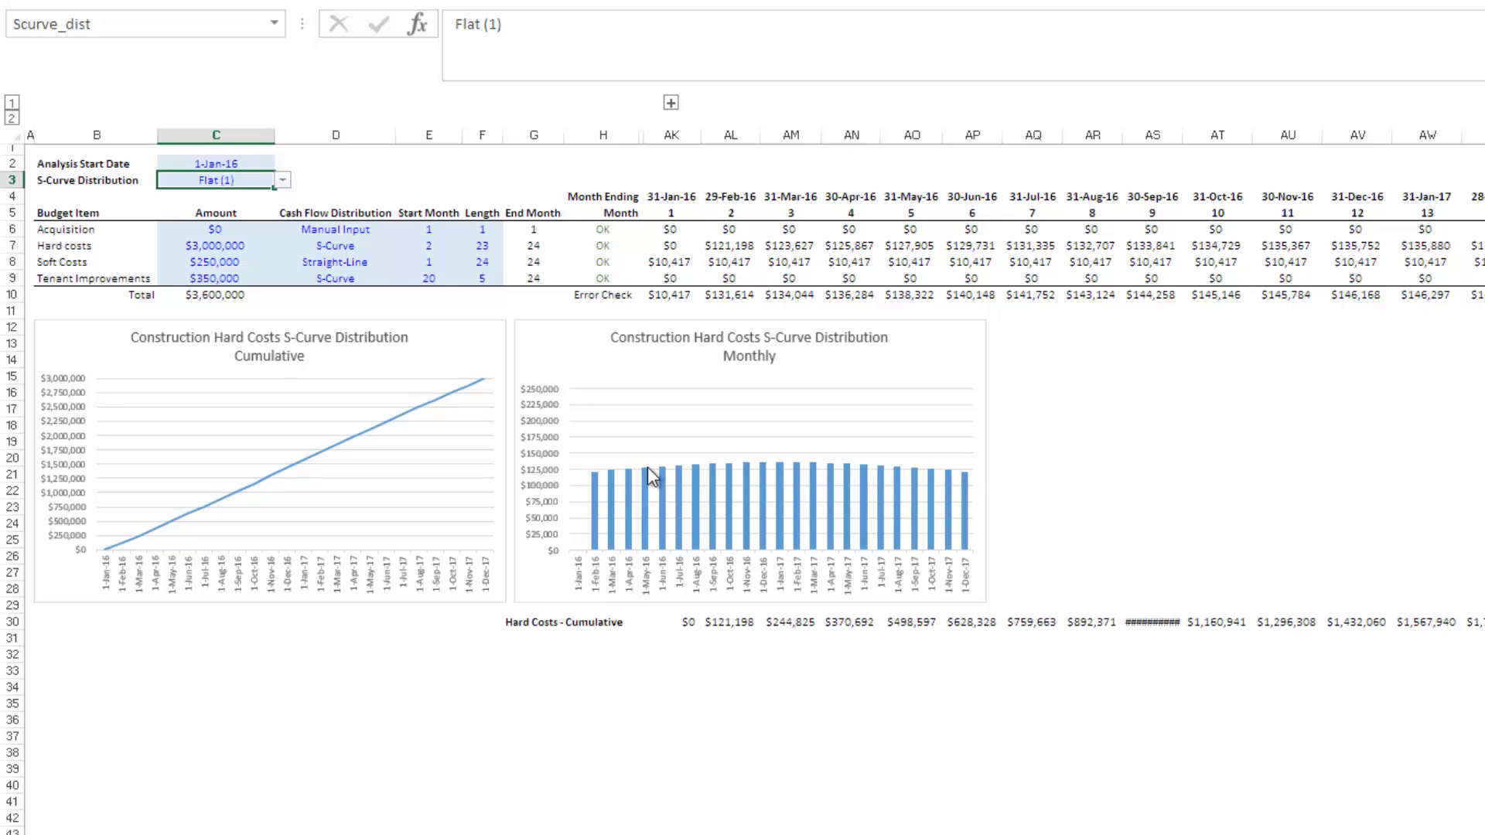
{"action": "mouse_move", "coordinate": [611, 480]}
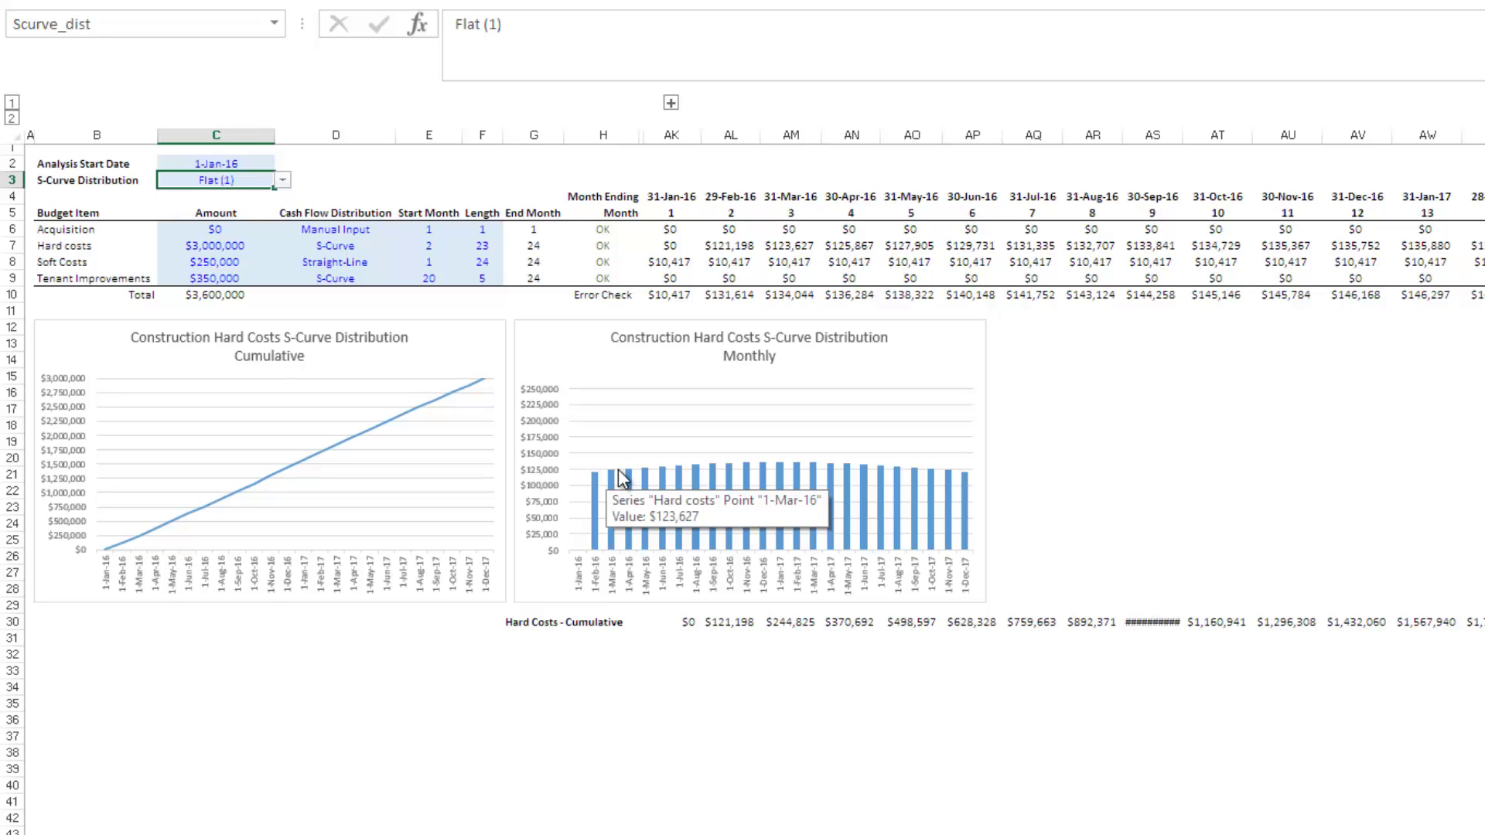
{"action": "left_click", "coordinate": [283, 180]}
{"action": "left_click", "coordinate": [267, 188]}
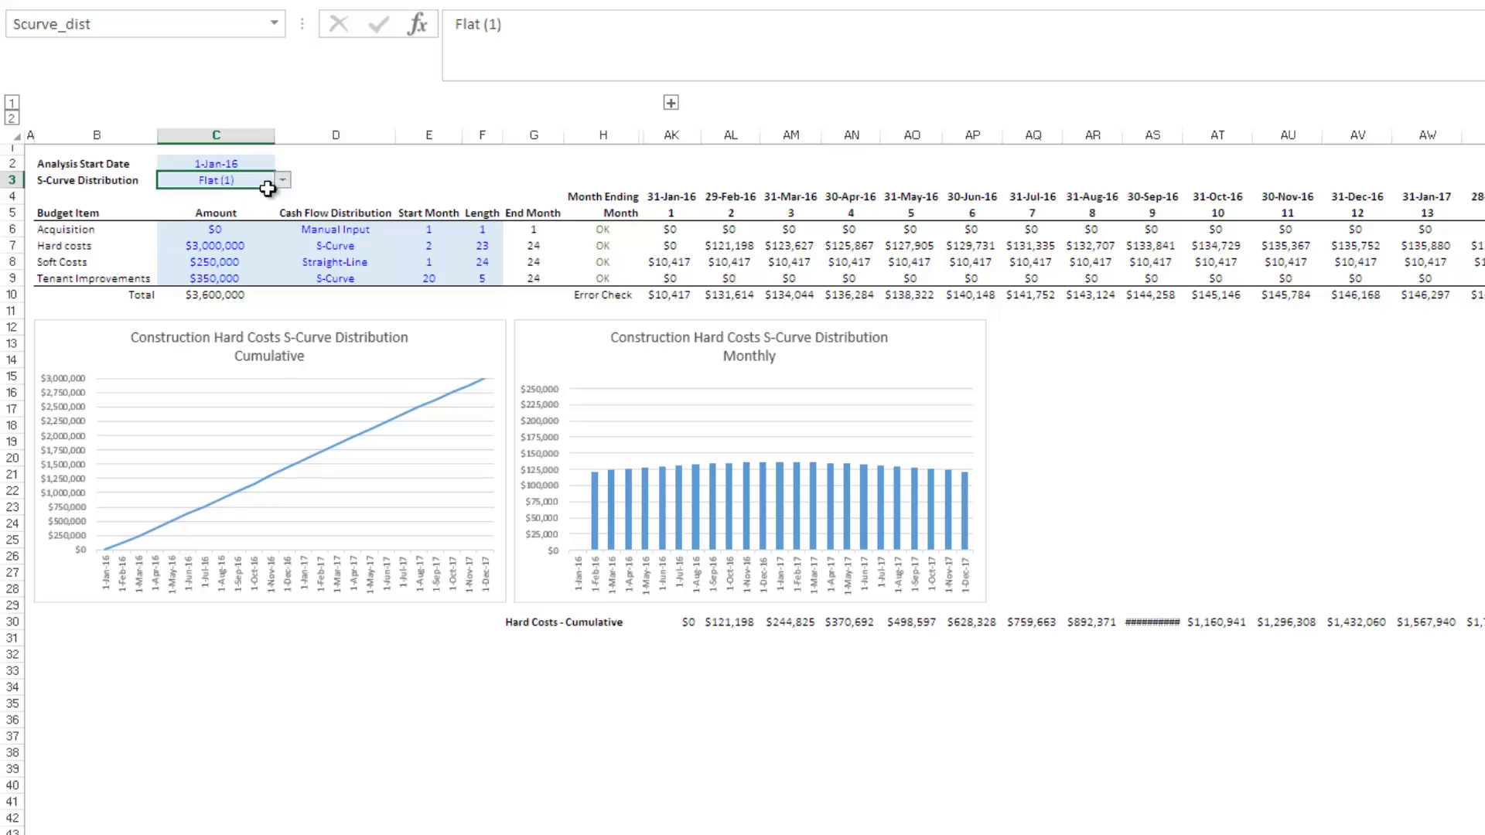
Step: Review the budget item names and the month numbers 1 to 24 across the timeline
{"action": "left_click", "coordinate": [226, 227]}
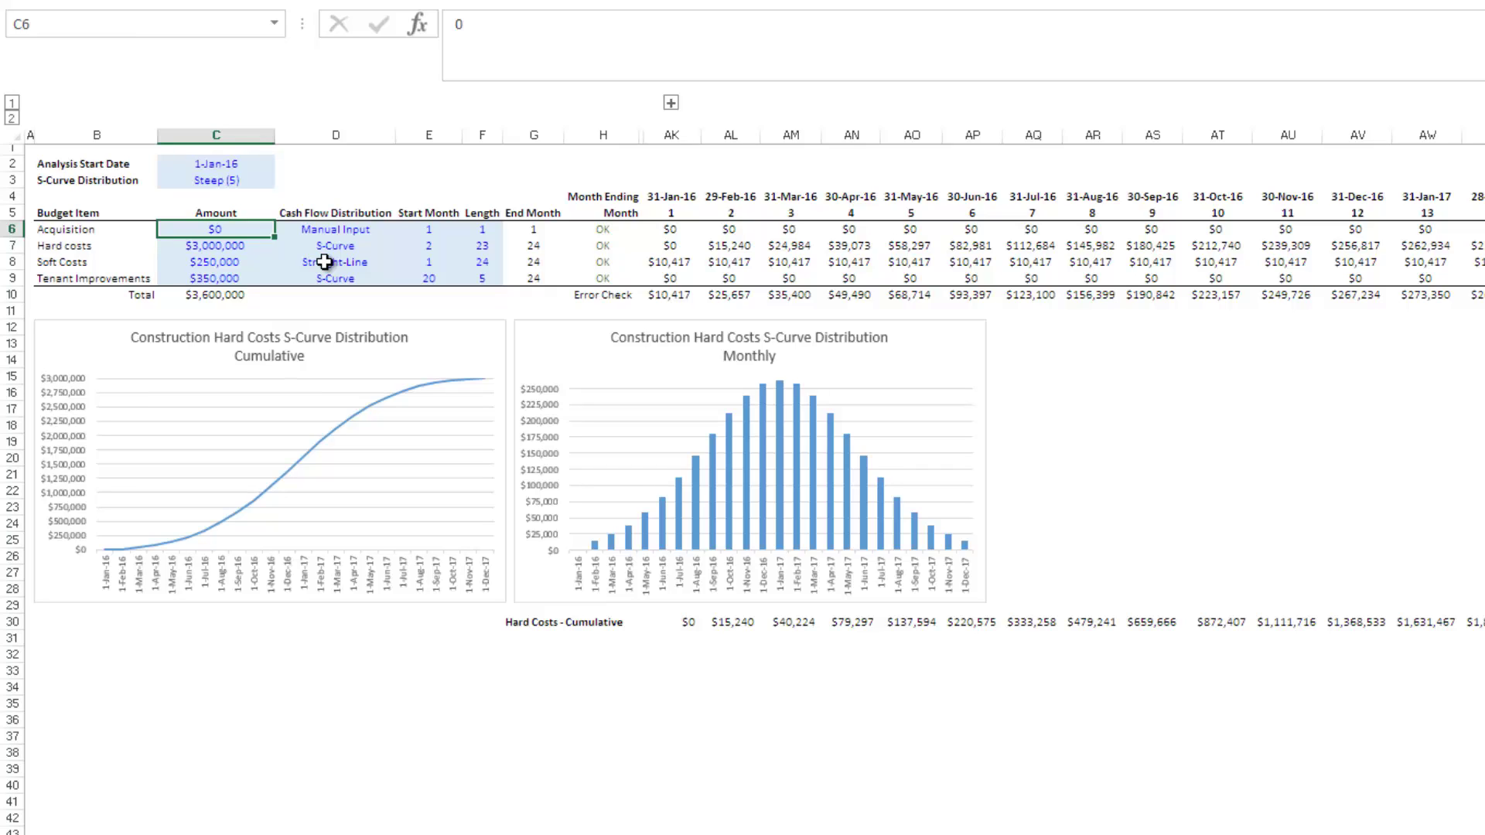
{"action": "left_click_drag", "start_coordinate": [96, 229], "coordinate": [108, 280]}
{"action": "left_click_drag", "start_coordinate": [671, 212], "coordinate": [1418, 183]}
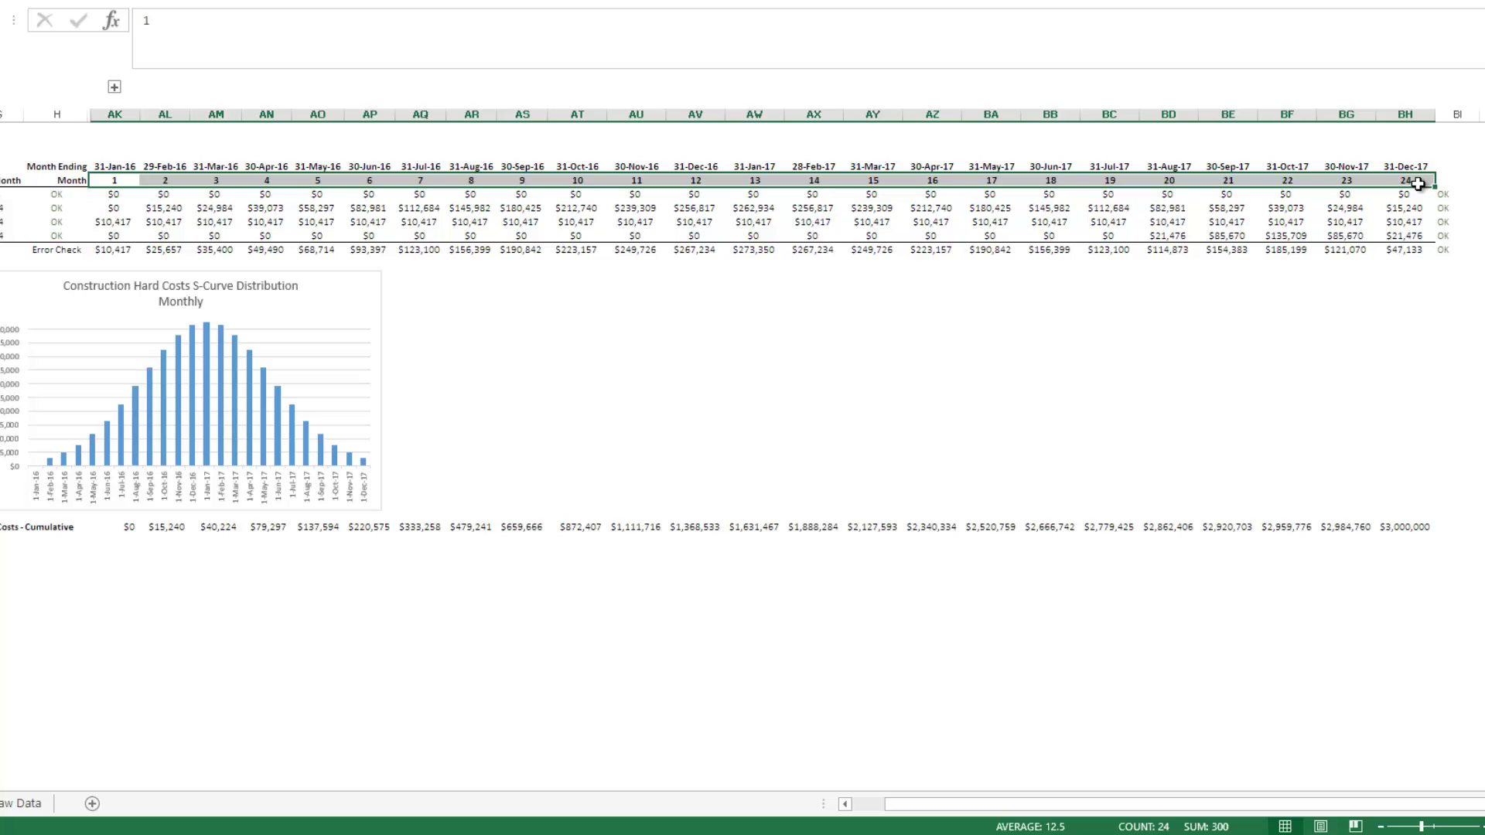
Step: Examine the Error Check cells for the budget items against the Acquisition amount and its monthly cash flows
{"action": "left_click", "coordinate": [62, 249]}
{"action": "left_click", "coordinate": [63, 191]}
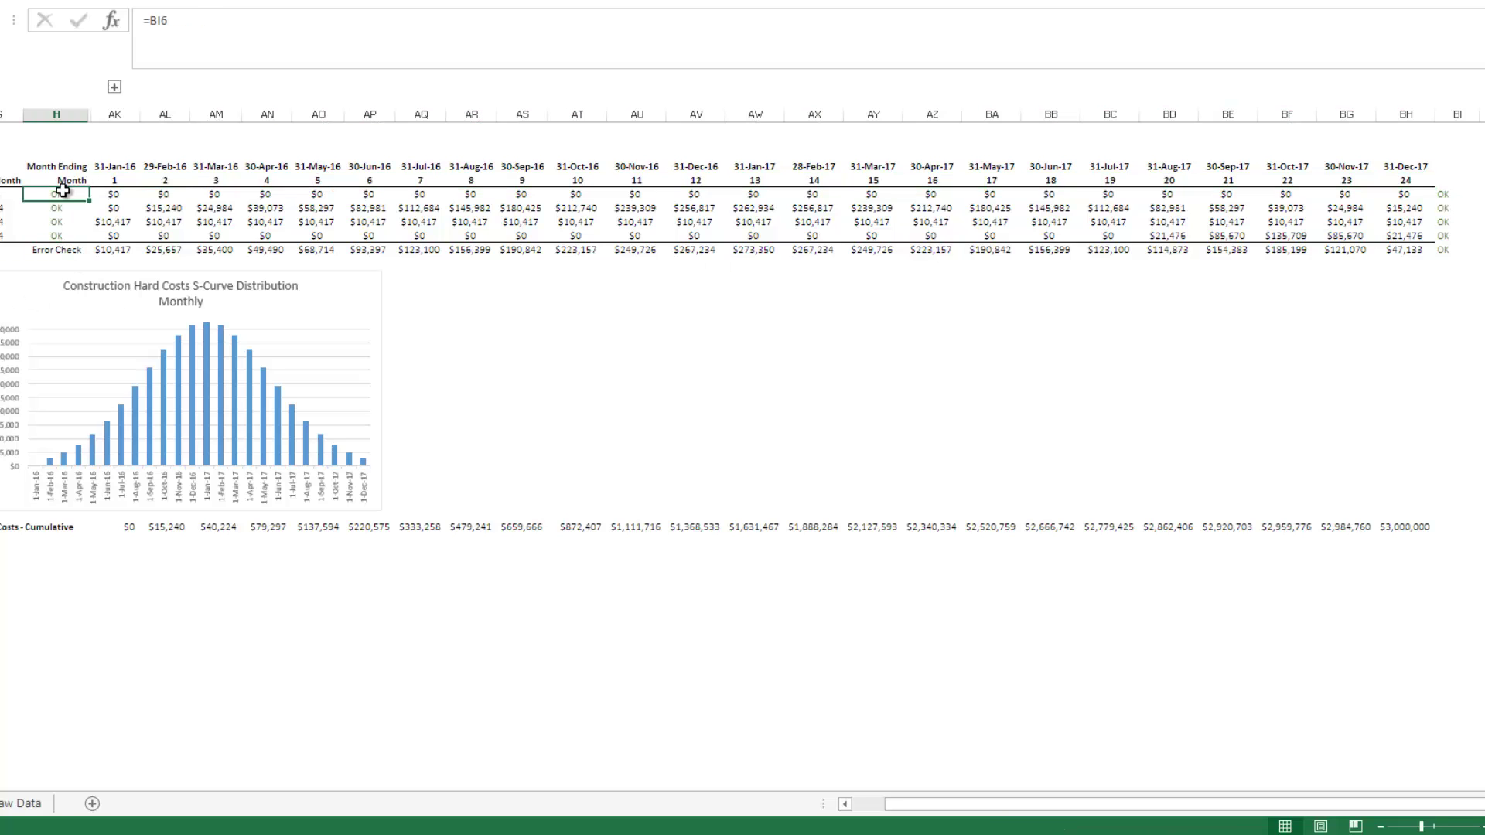
{"action": "left_click_drag", "start_coordinate": [63, 190], "coordinate": [60, 245]}
{"action": "left_click_drag", "start_coordinate": [110, 193], "coordinate": [1407, 193]}
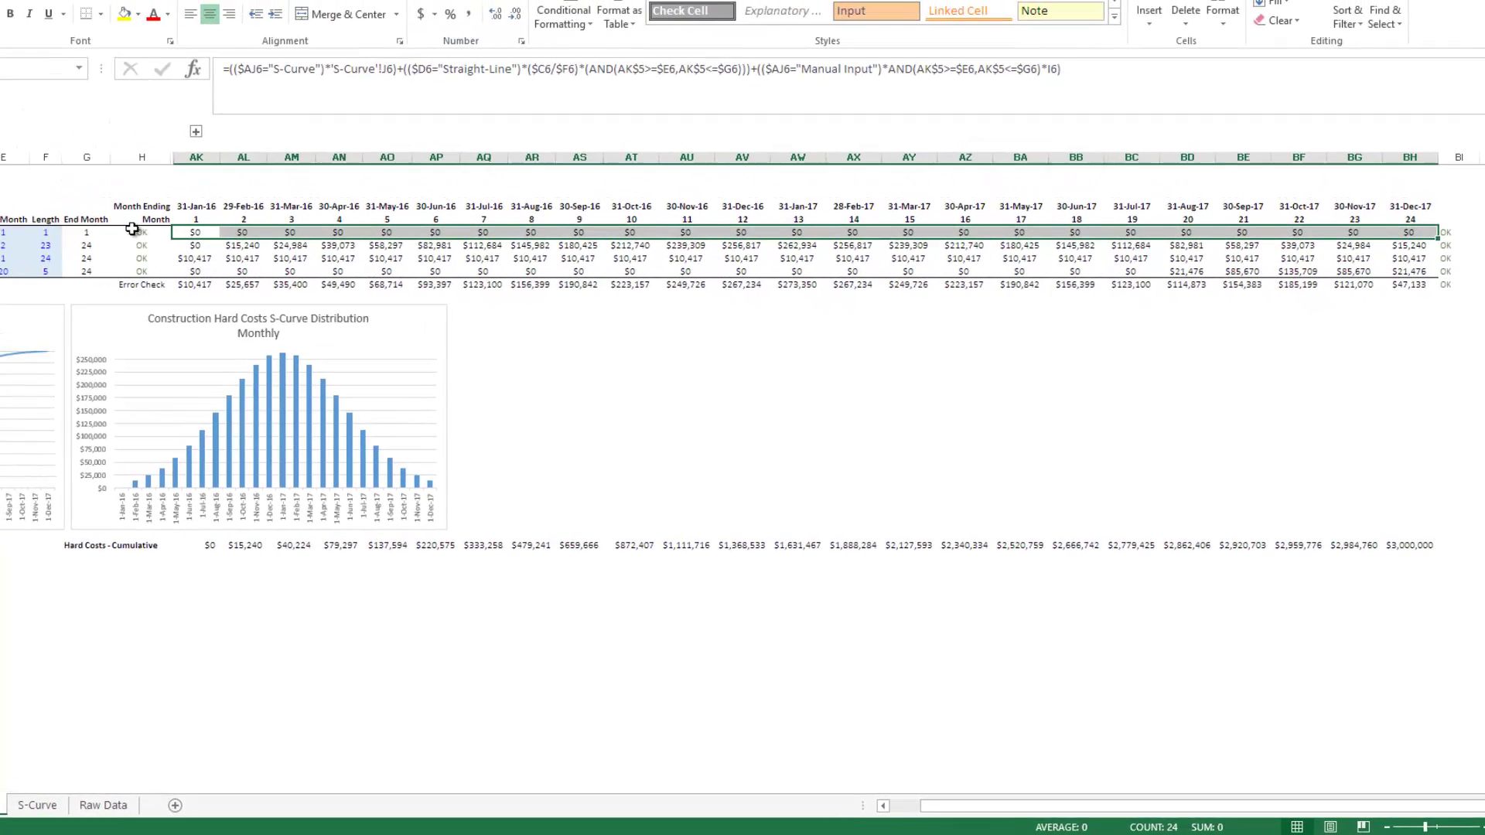
{"action": "left_click_drag", "start_coordinate": [132, 229], "coordinate": [121, 233]}
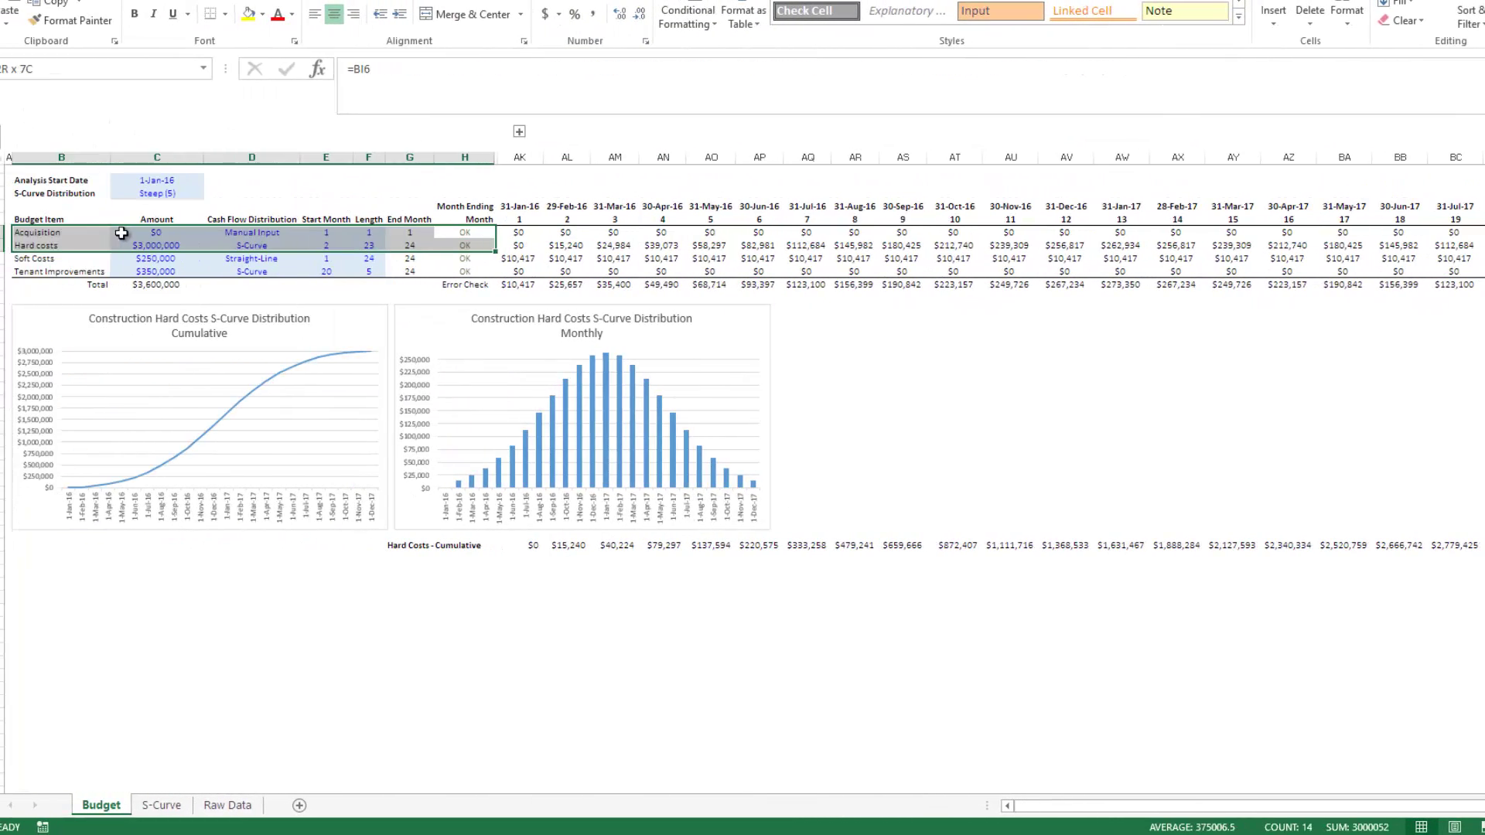
{"action": "left_click", "coordinate": [122, 233]}
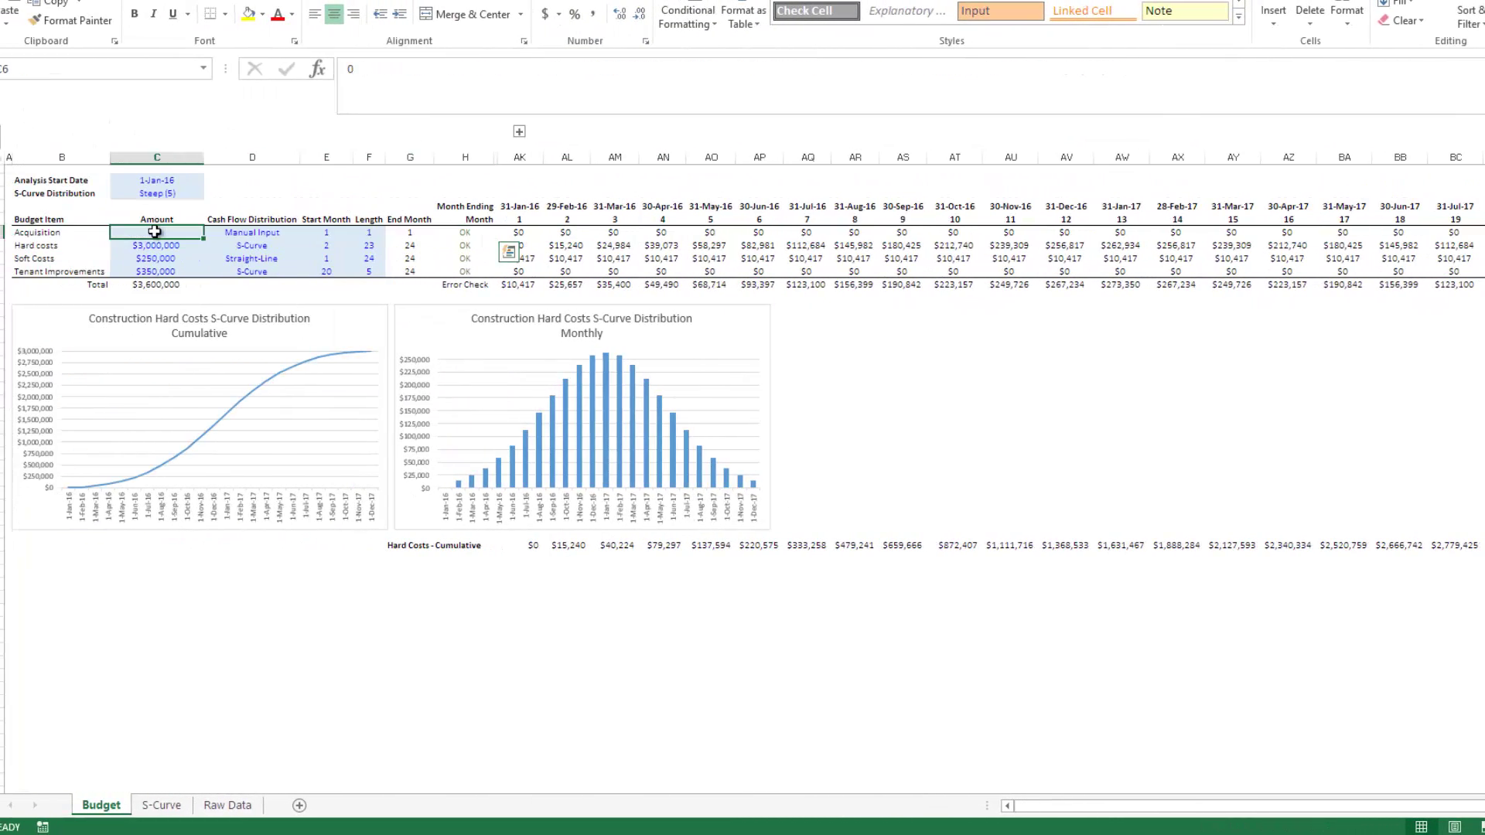
{"action": "left_click", "coordinate": [461, 233]}
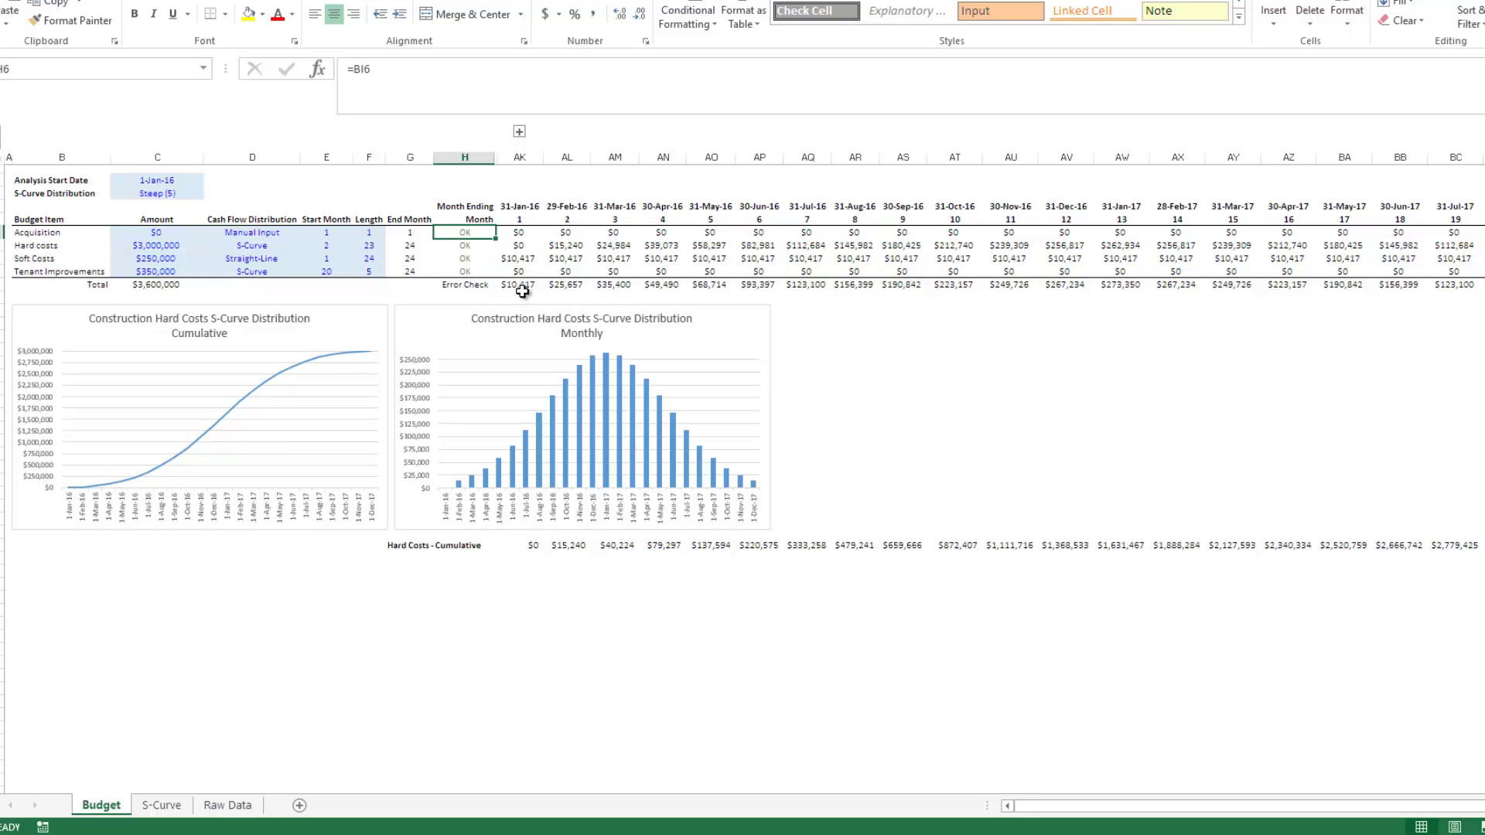
{"action": "left_click_drag", "start_coordinate": [520, 232], "coordinate": [691, 233]}
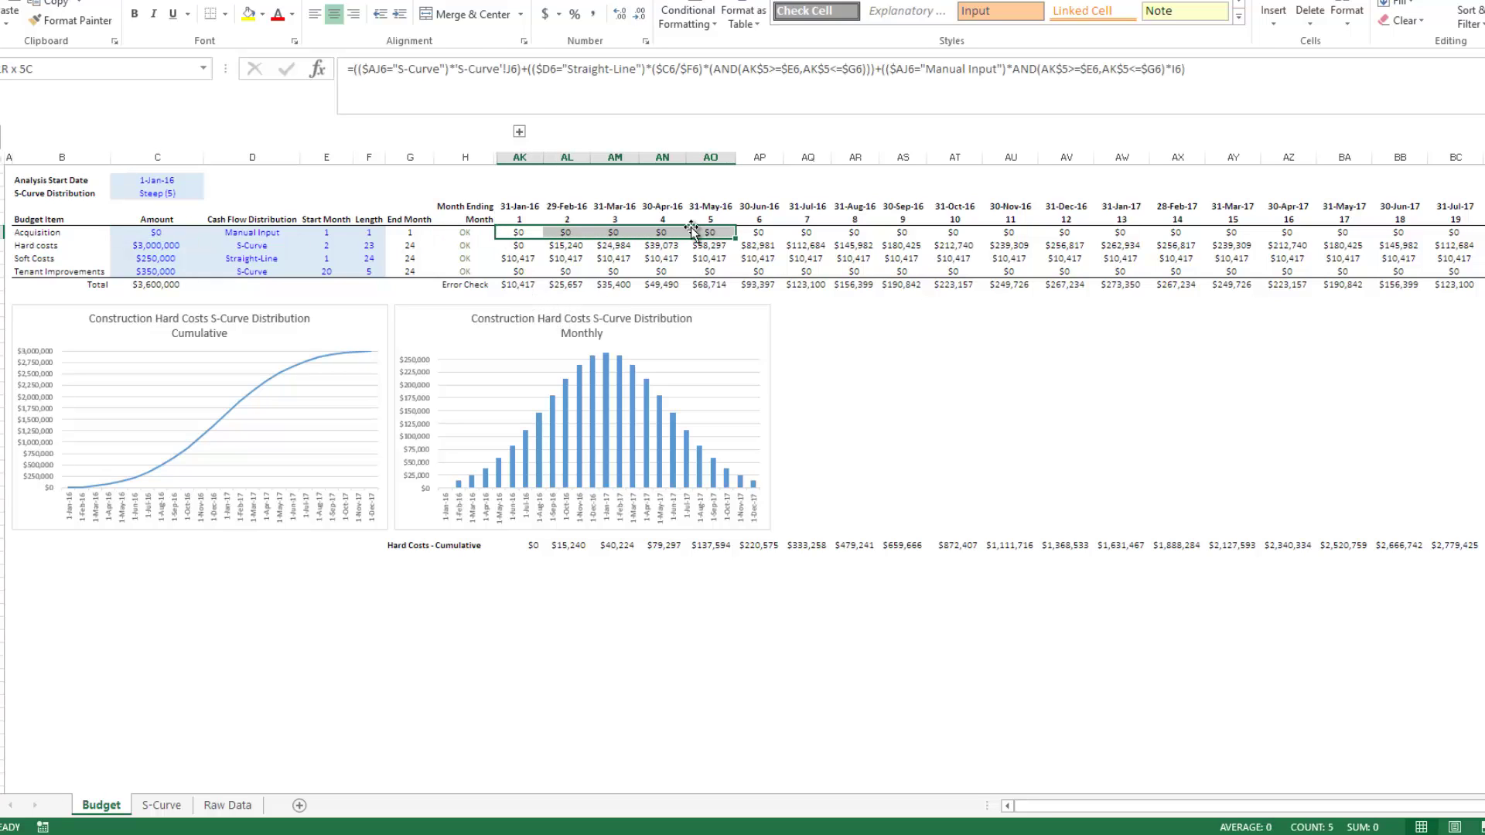
{"action": "left_click", "coordinate": [461, 235]}
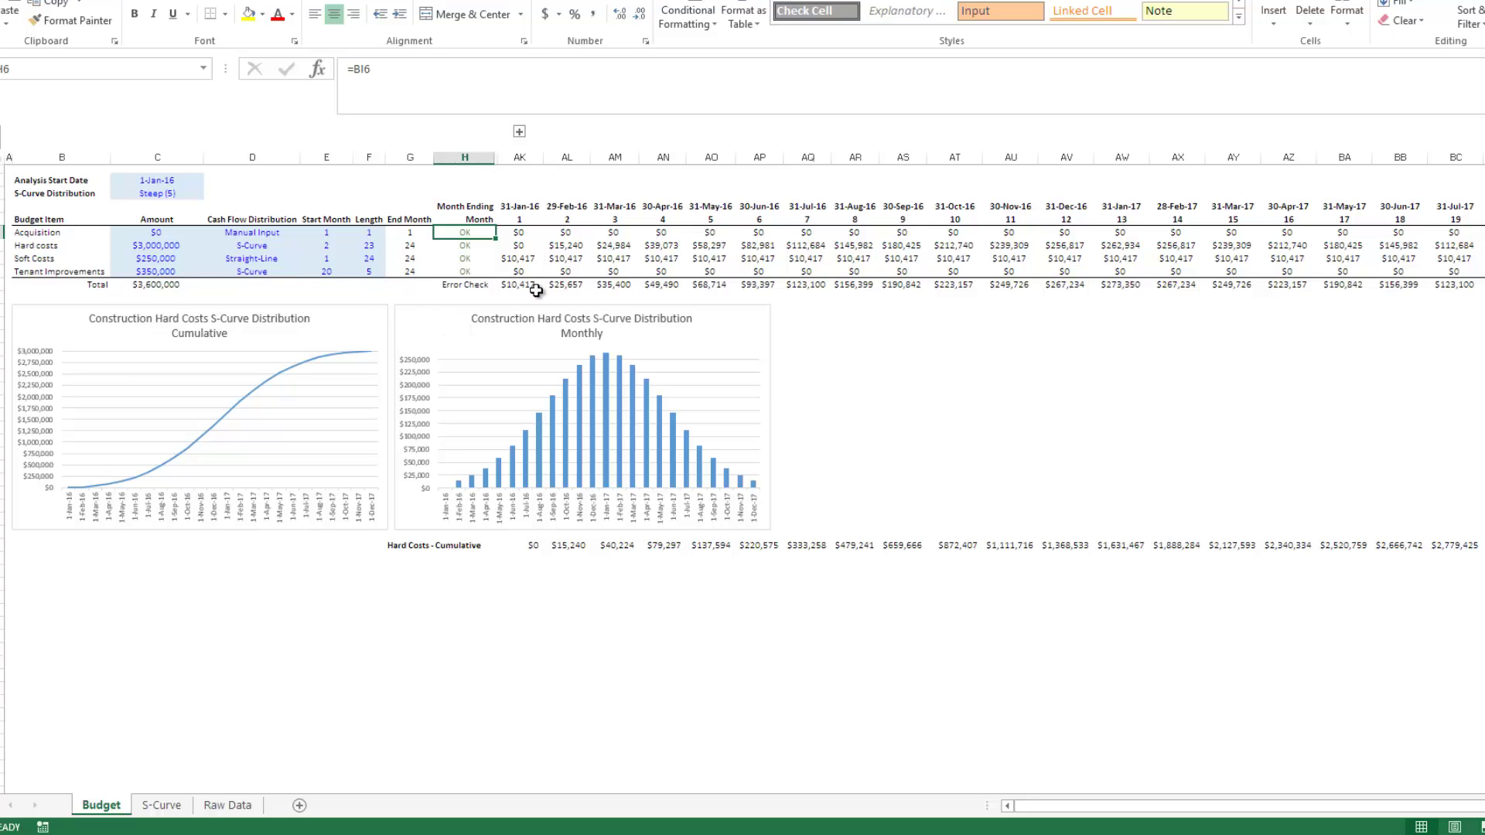
Step: Examine the monthly totals row, the monthly cash flow cells for all budget items, and their Cash Flow Distribution methods
{"action": "left_click_drag", "start_coordinate": [517, 285], "coordinate": [1246, 294]}
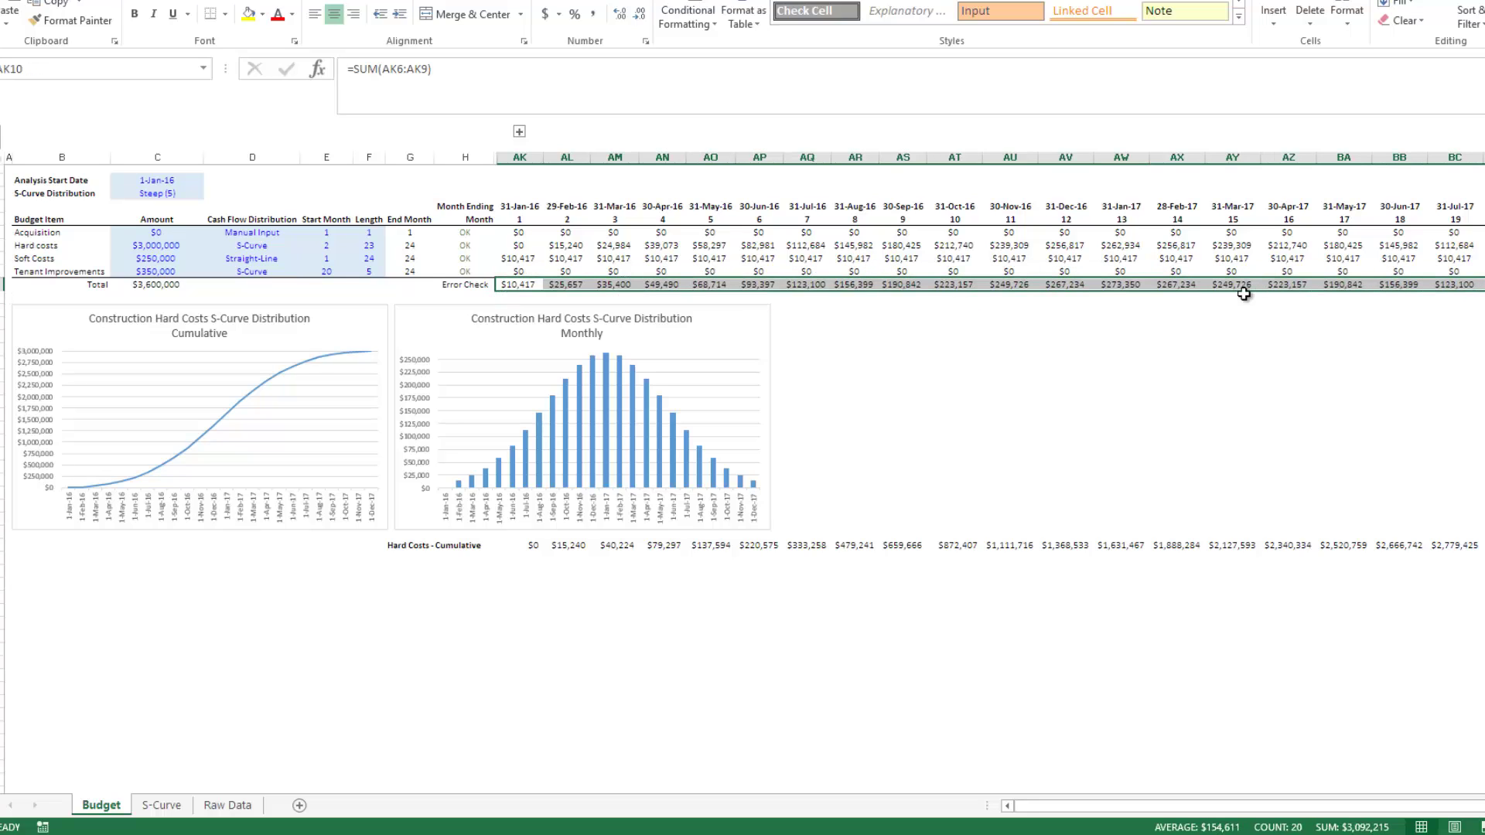
{"action": "left_click", "coordinate": [523, 238]}
{"action": "left_click_drag", "start_coordinate": [523, 238], "coordinate": [925, 299]}
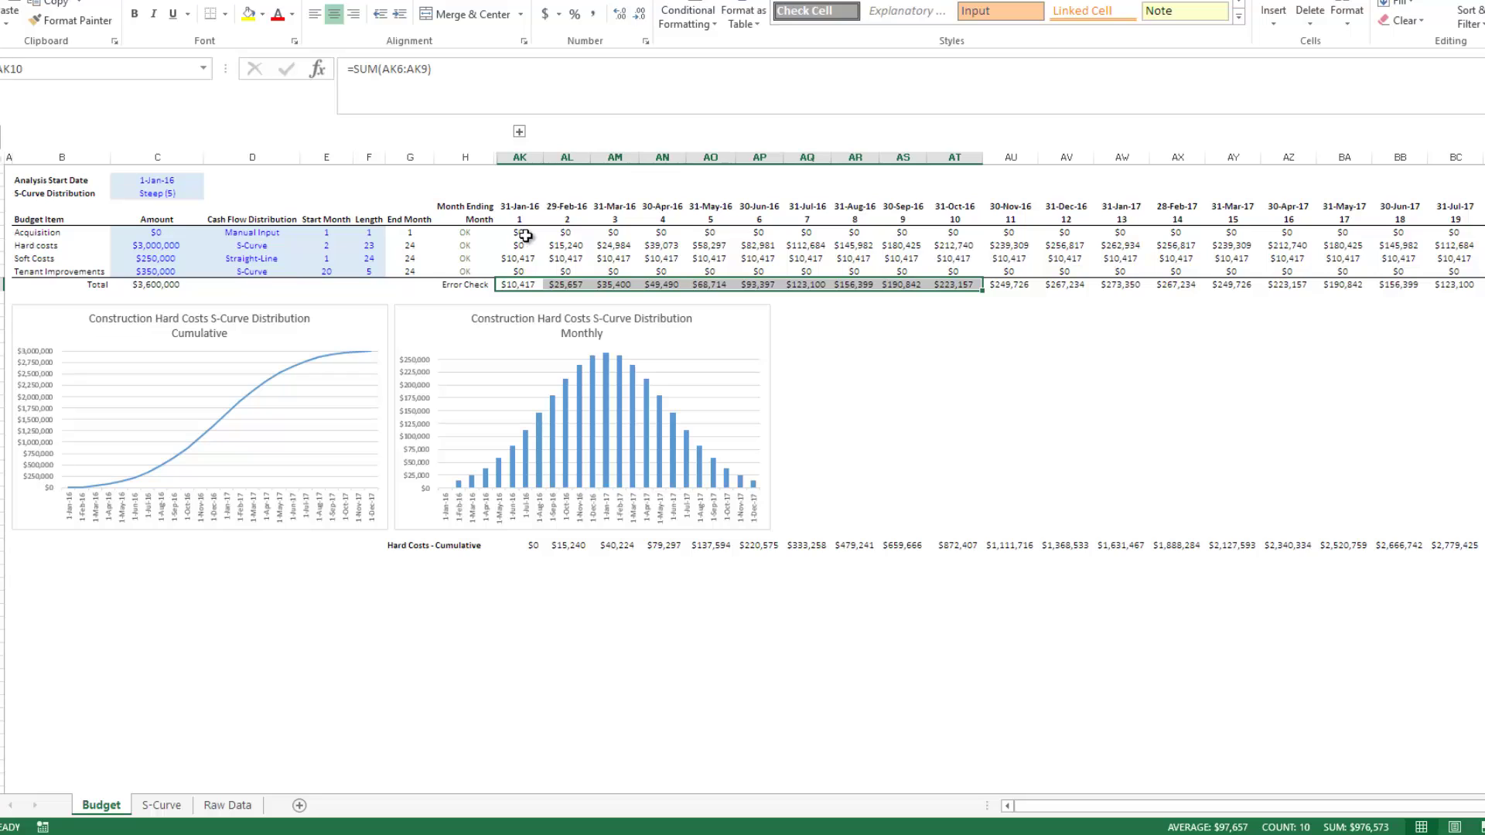
{"action": "left_click_drag", "start_coordinate": [525, 236], "coordinate": [1482, 271]}
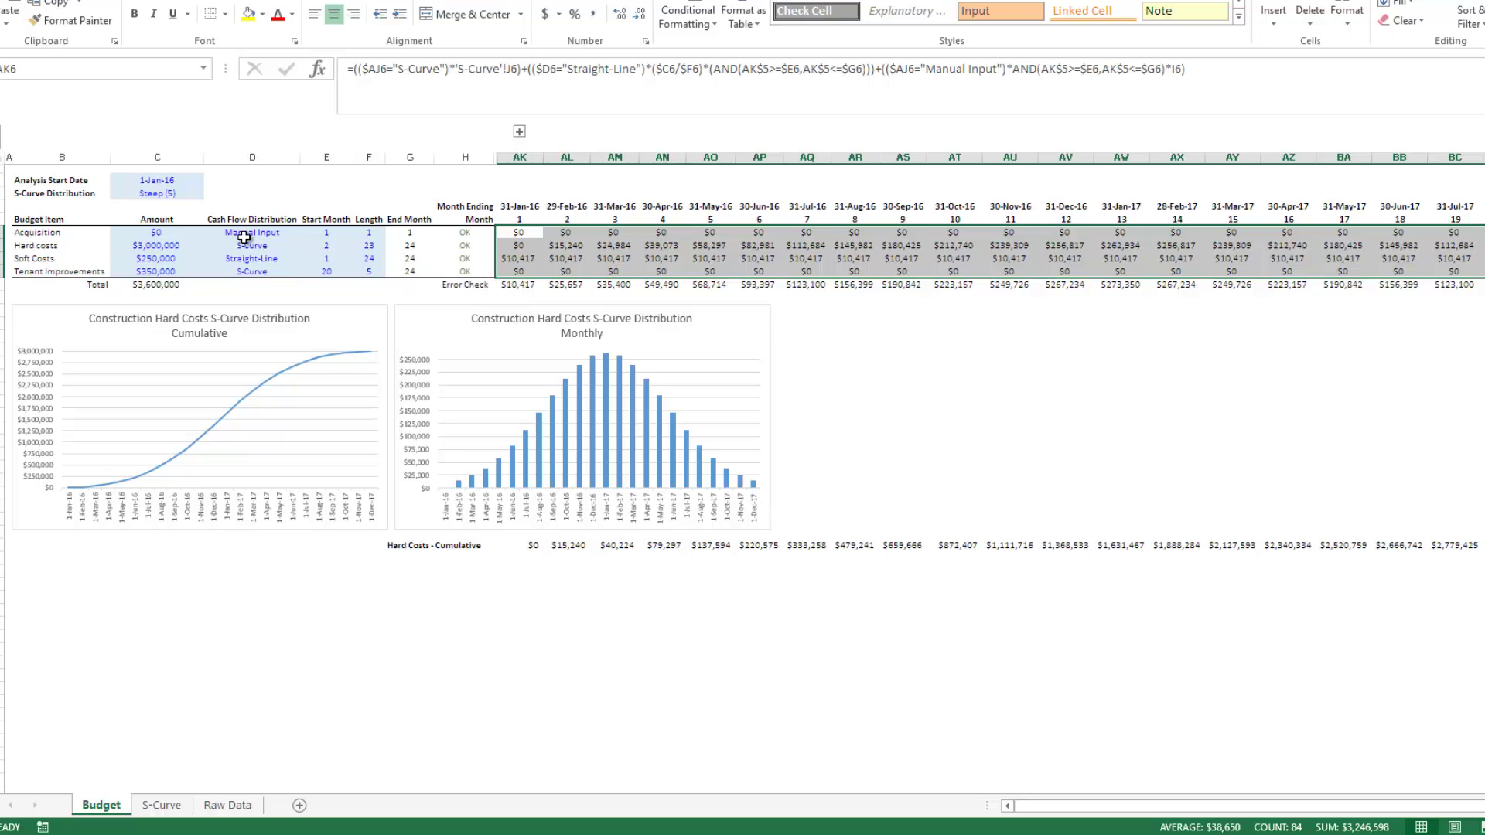
{"action": "left_click_drag", "start_coordinate": [236, 232], "coordinate": [254, 257]}
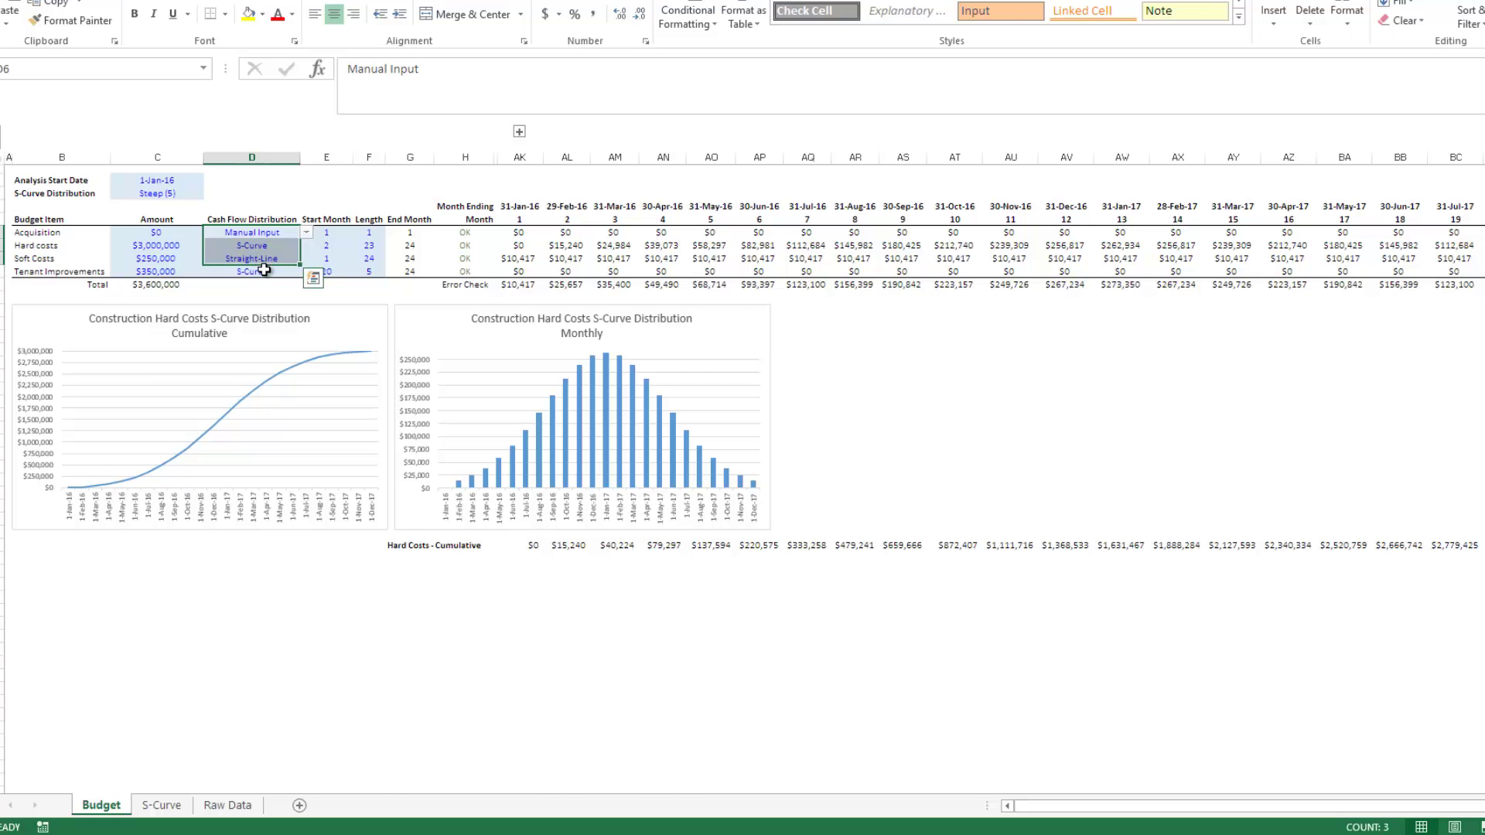
Step: Set the Acquisition budget amount to 610000
{"action": "left_click", "coordinate": [66, 233]}
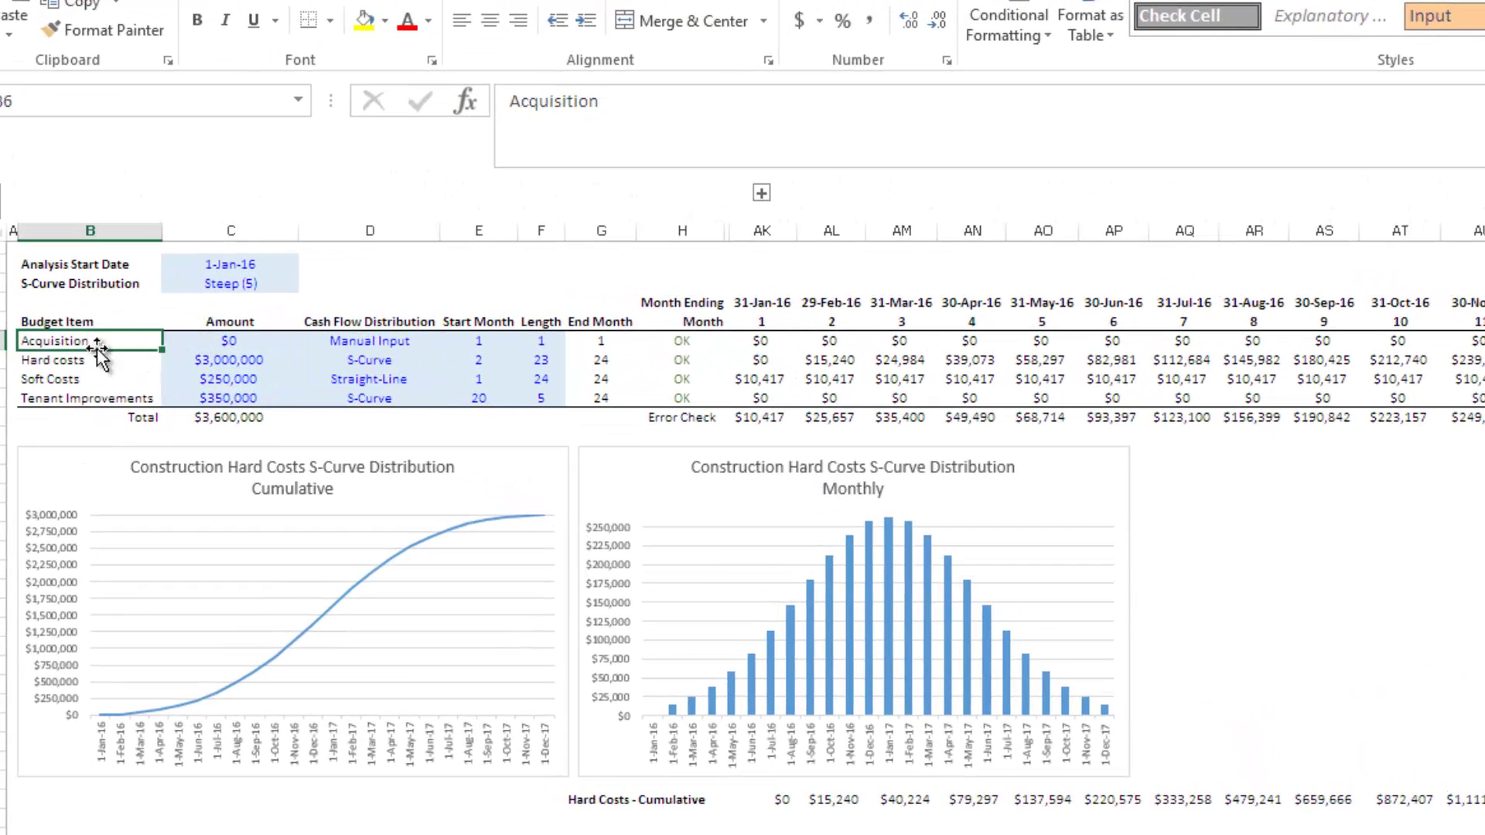
{"action": "left_click", "coordinate": [220, 342]}
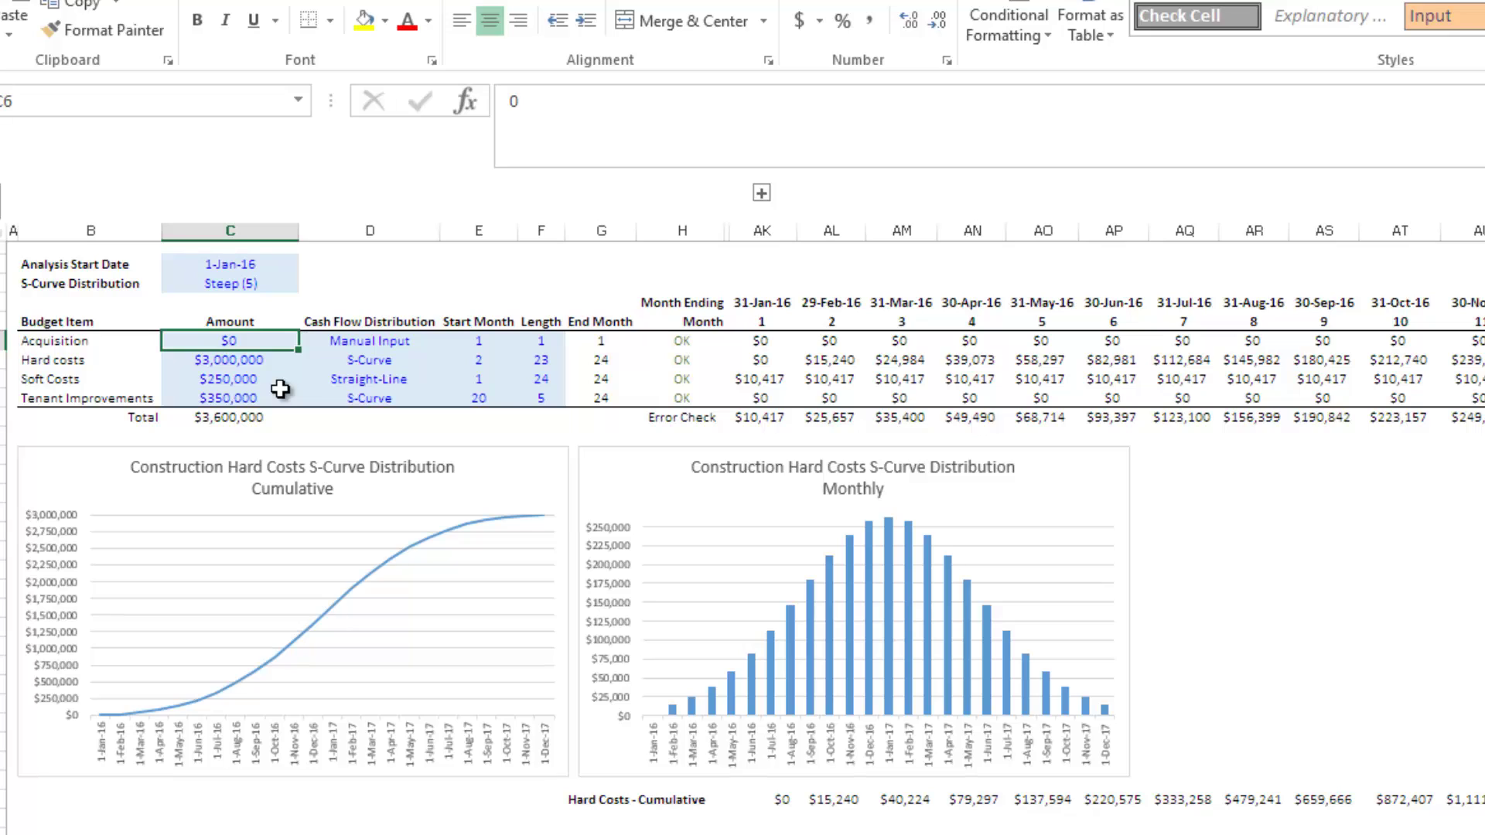
{"action": "type", "text": "61000"}
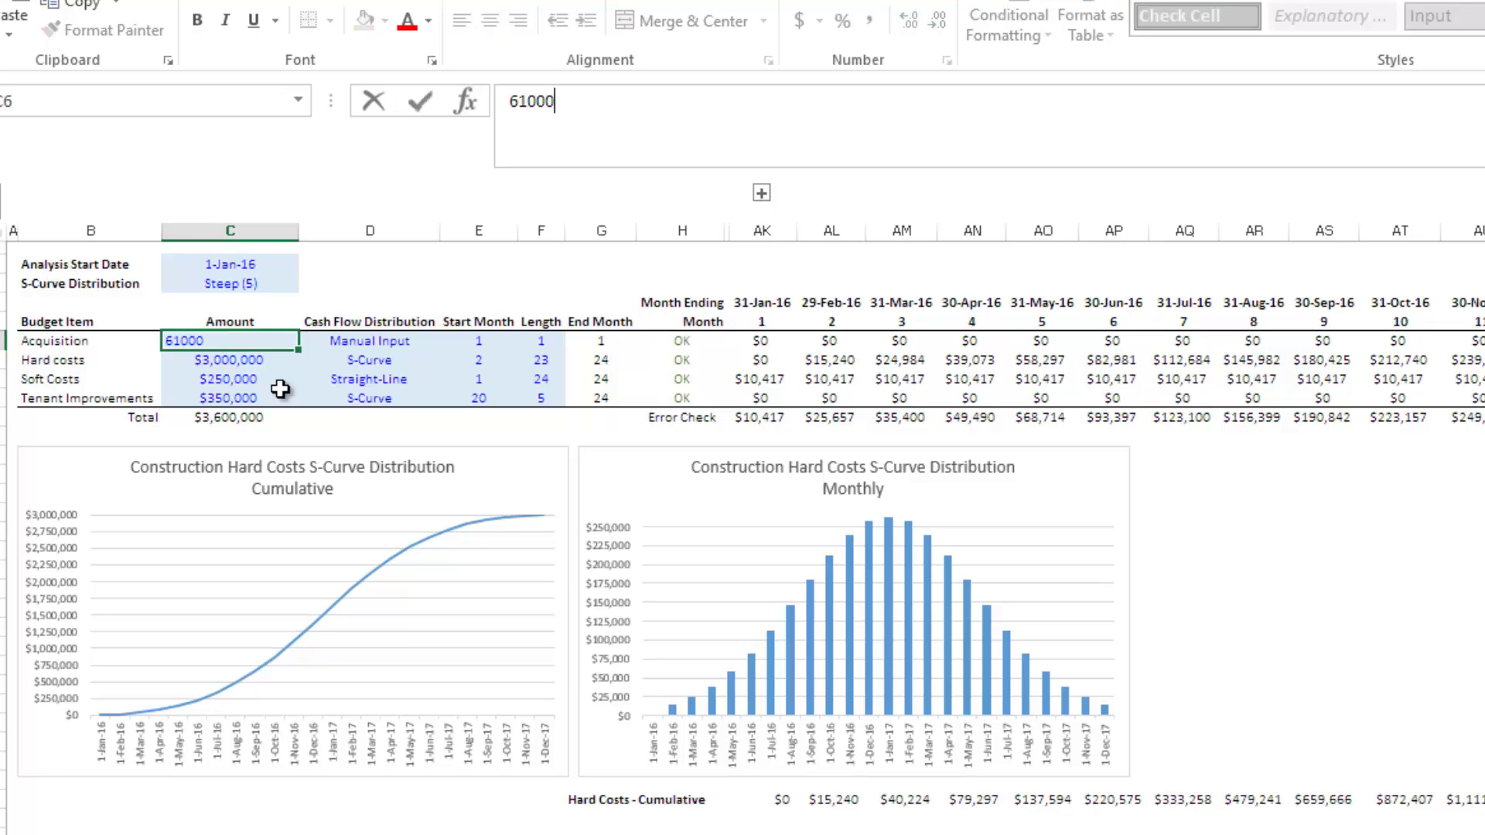
{"action": "type", "text": "0"}
{"action": "key", "text": "Return"}
{"action": "key", "text": "Up"}
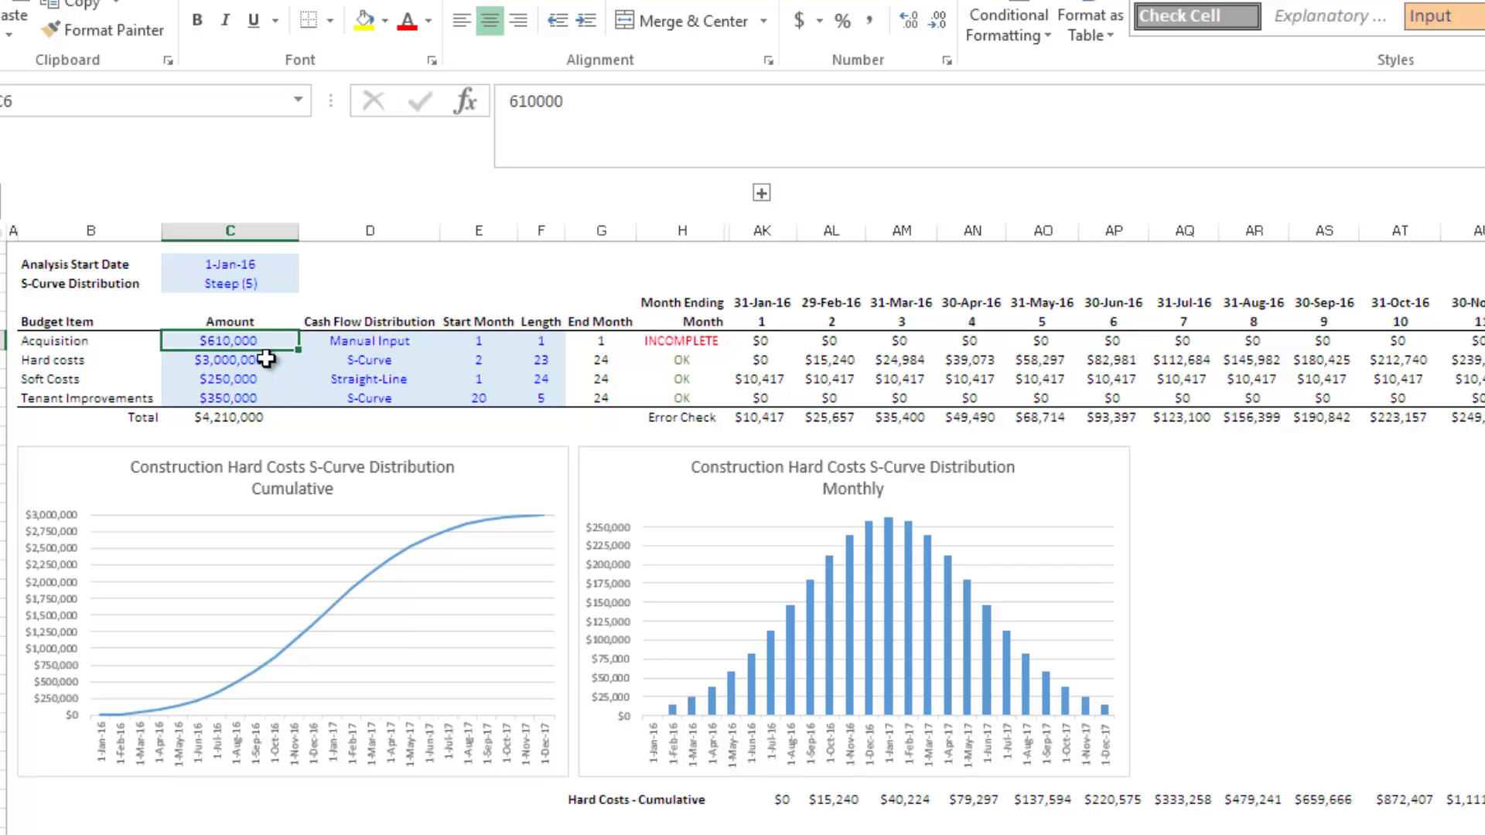
Step: Inspect the Acquisition row's error check, Cash Flow Distribution method and amount
{"action": "left_click", "coordinate": [701, 346]}
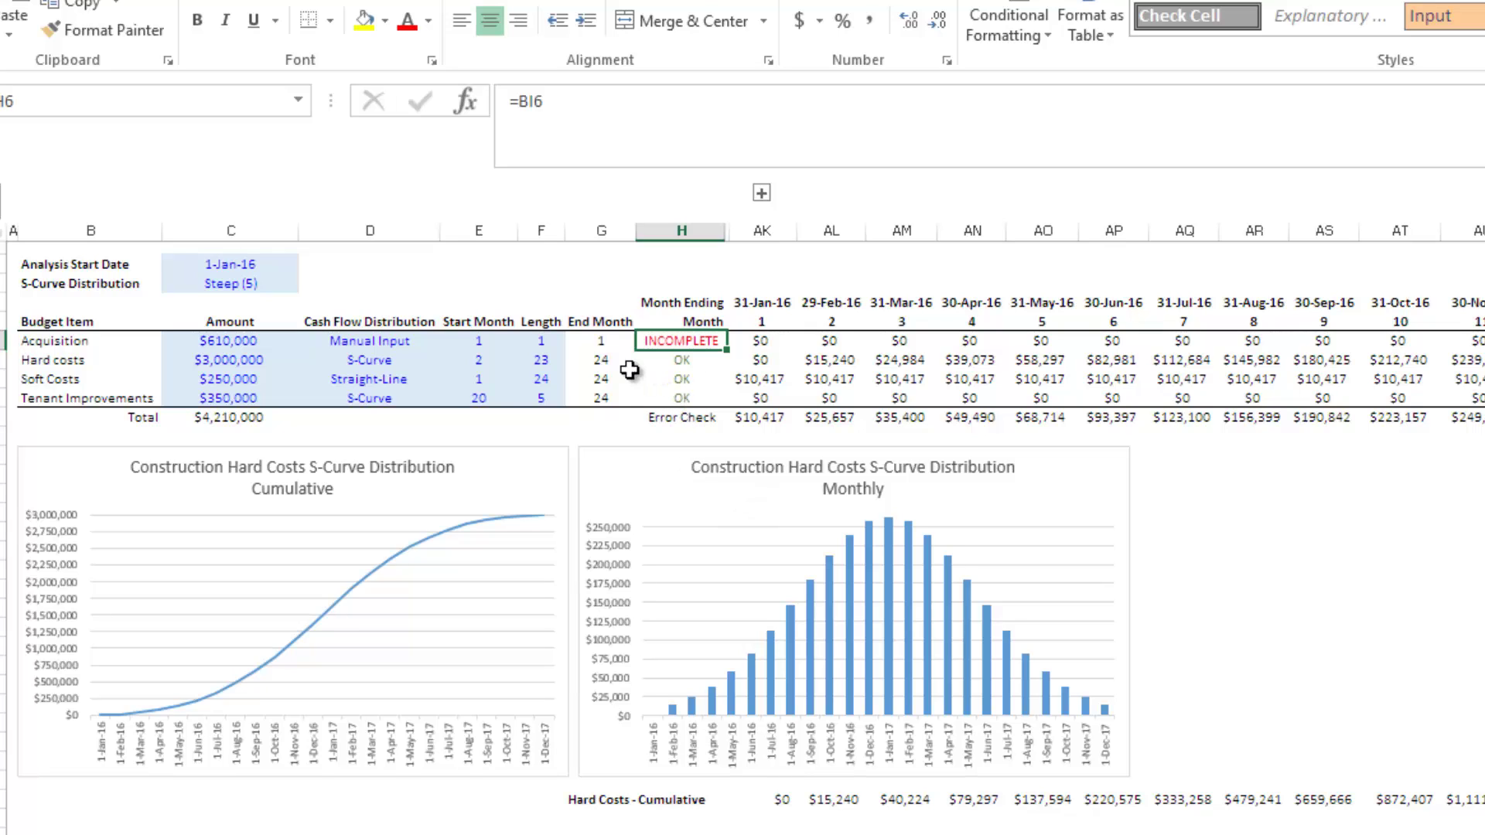
{"action": "left_click", "coordinate": [334, 346]}
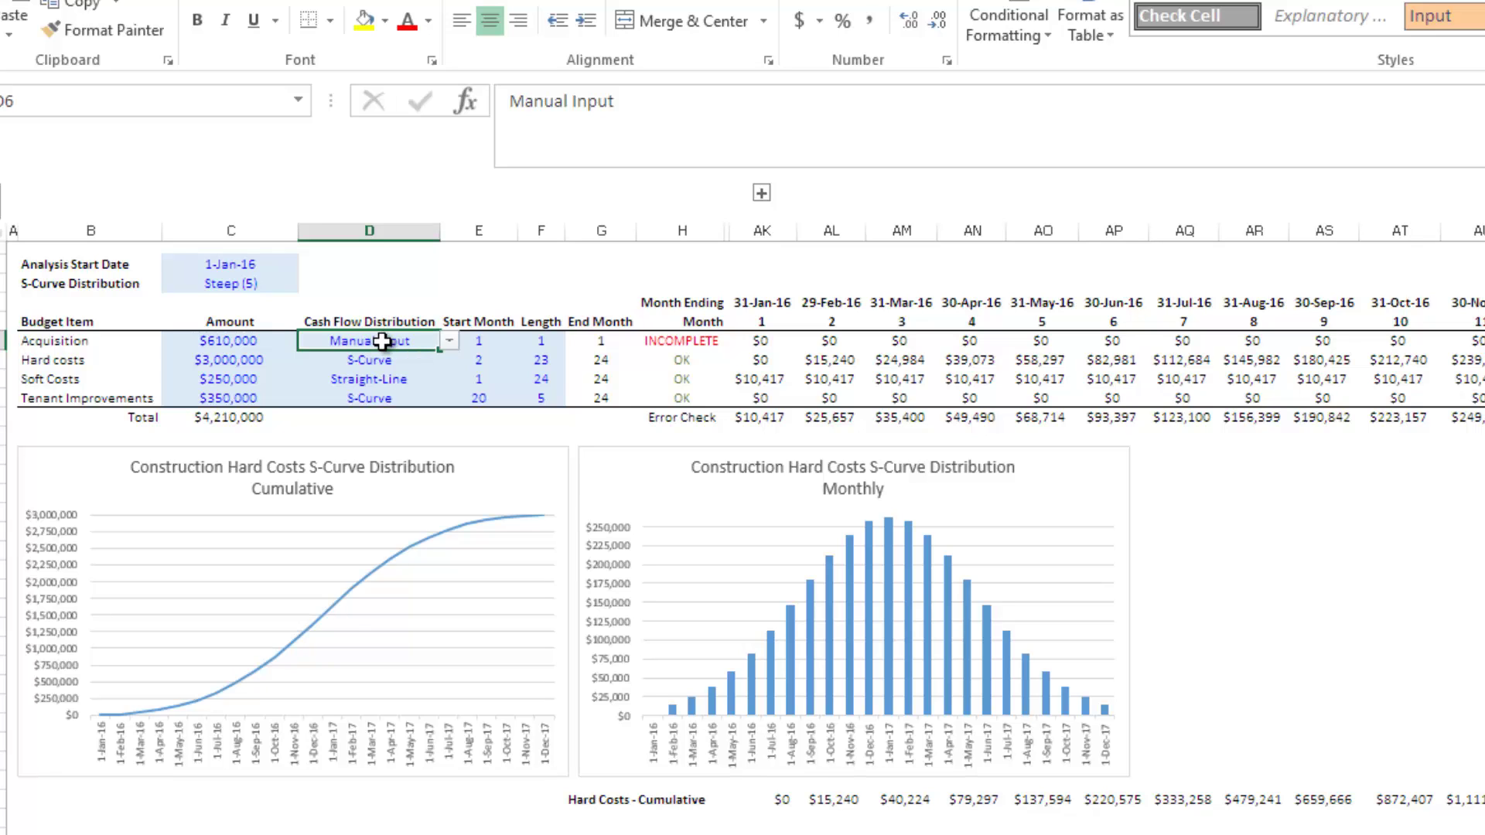
{"action": "left_click", "coordinate": [212, 341]}
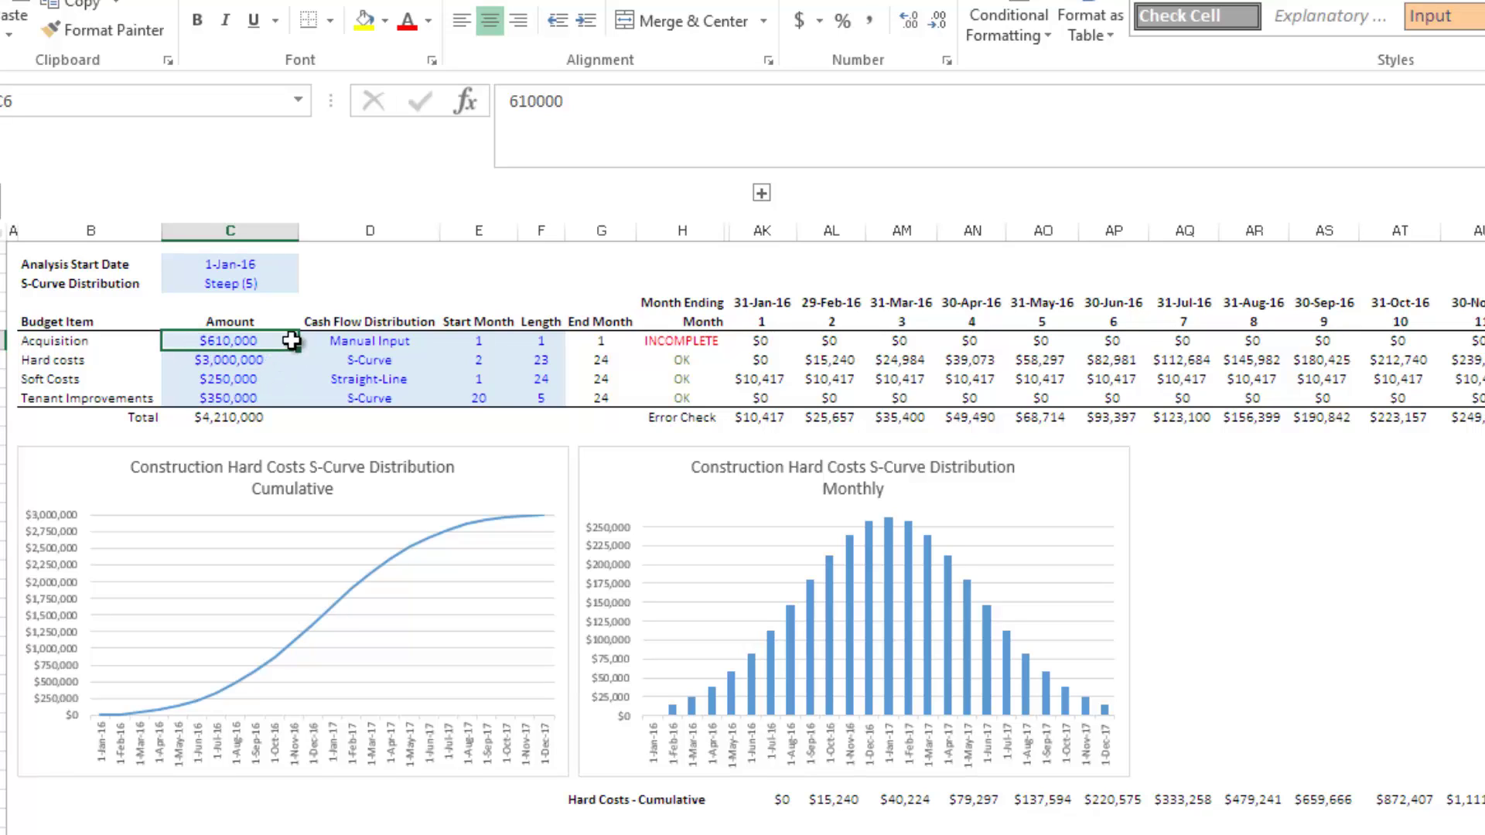
Step: Set the Acquisition item's Length to 2 months
{"action": "left_click", "coordinate": [473, 341]}
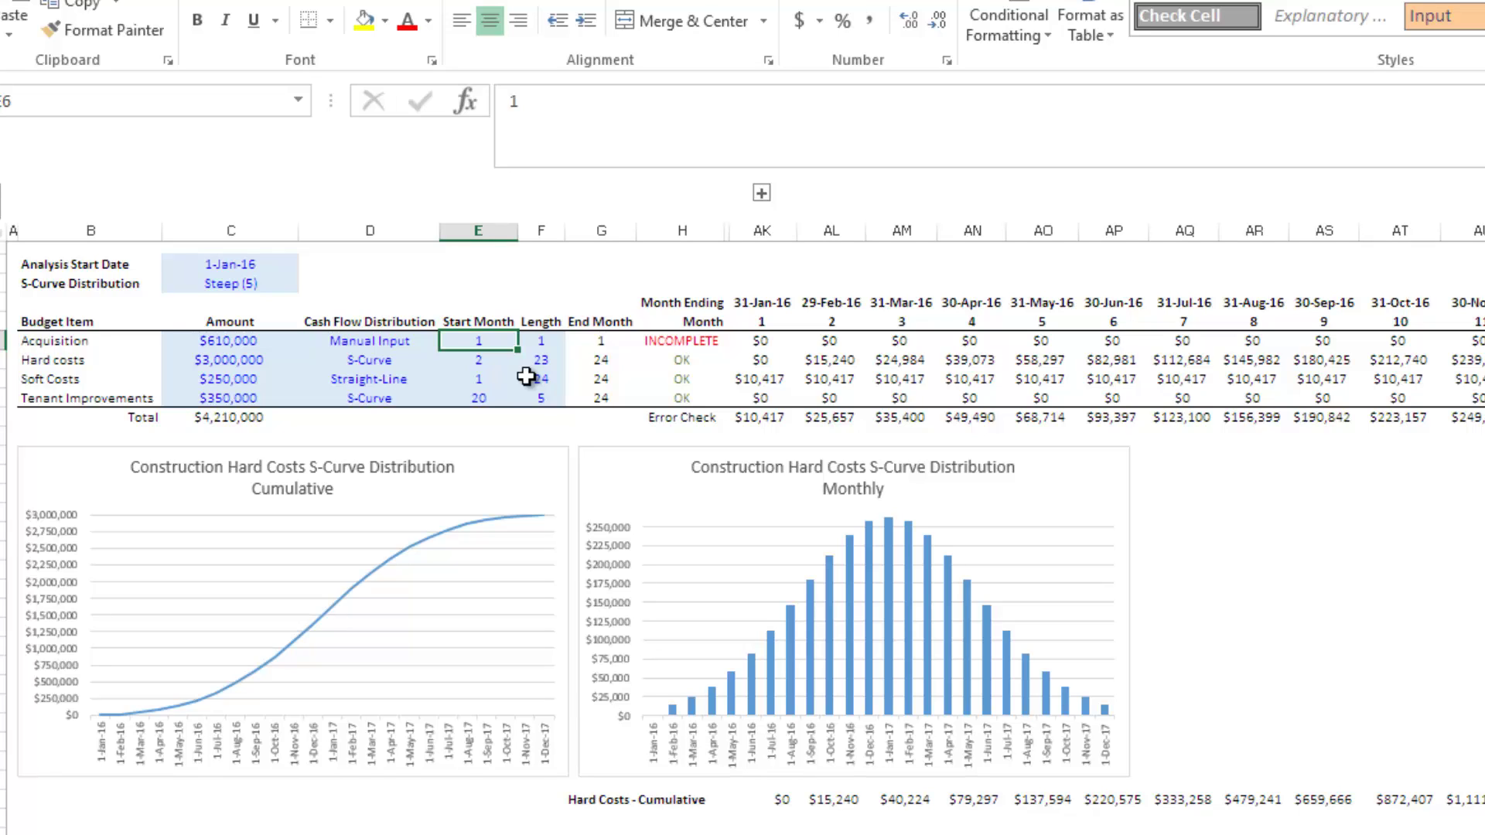
{"action": "key", "text": "Right"}
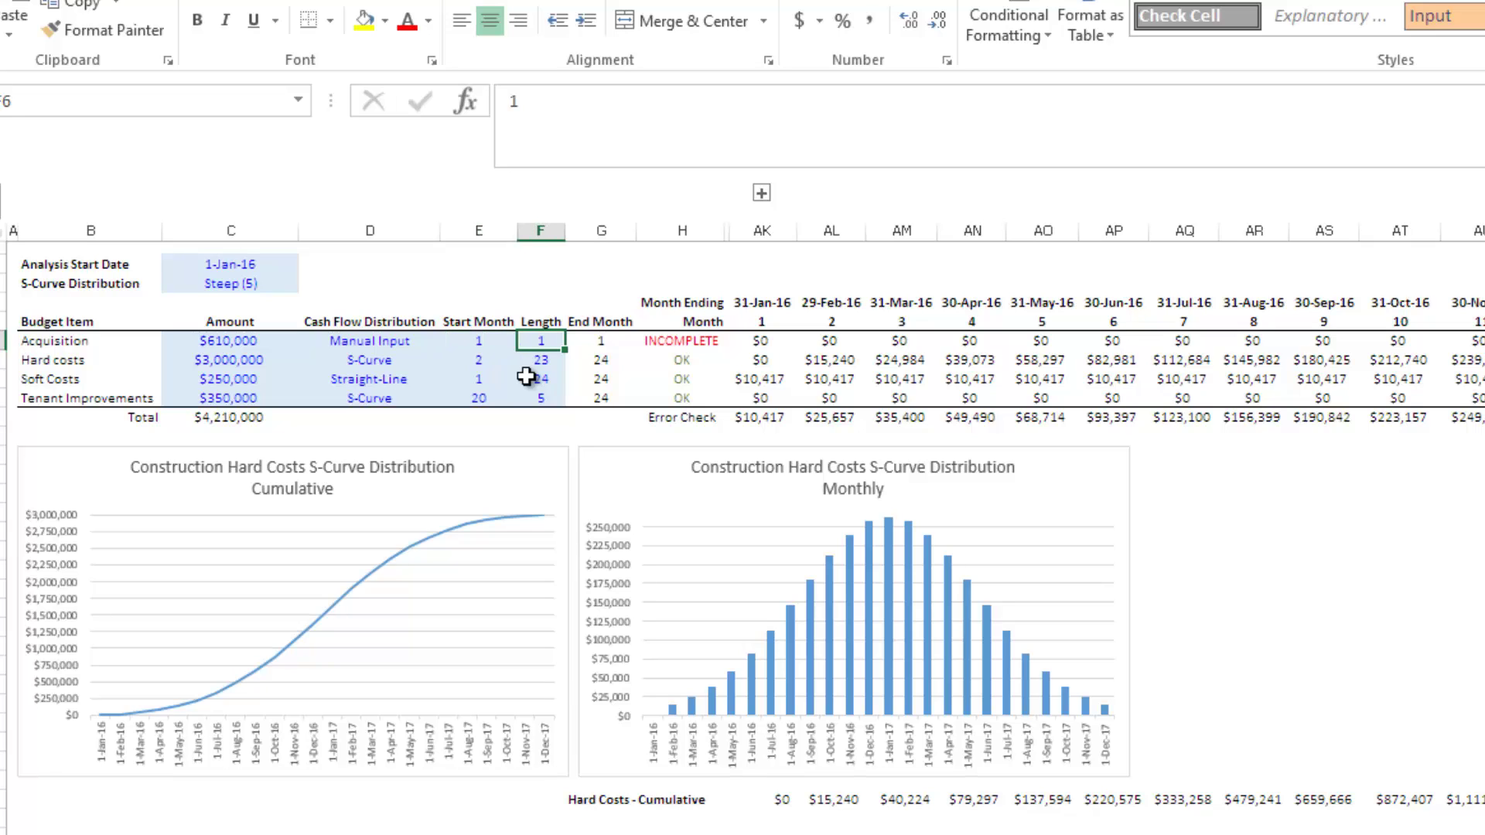
{"action": "type", "text": "2"}
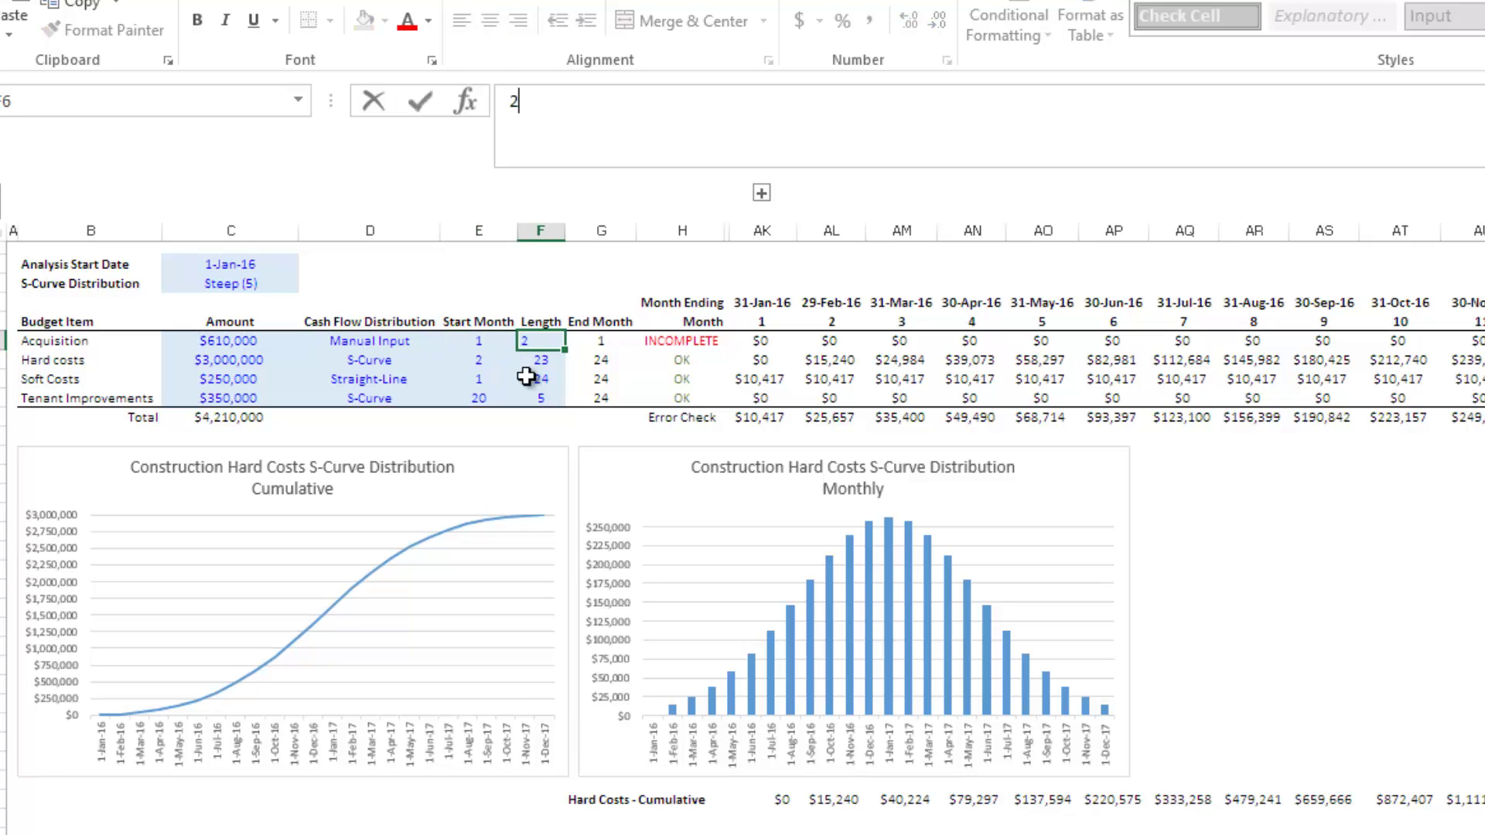
{"action": "key", "text": "Return"}
{"action": "key", "text": "Up"}
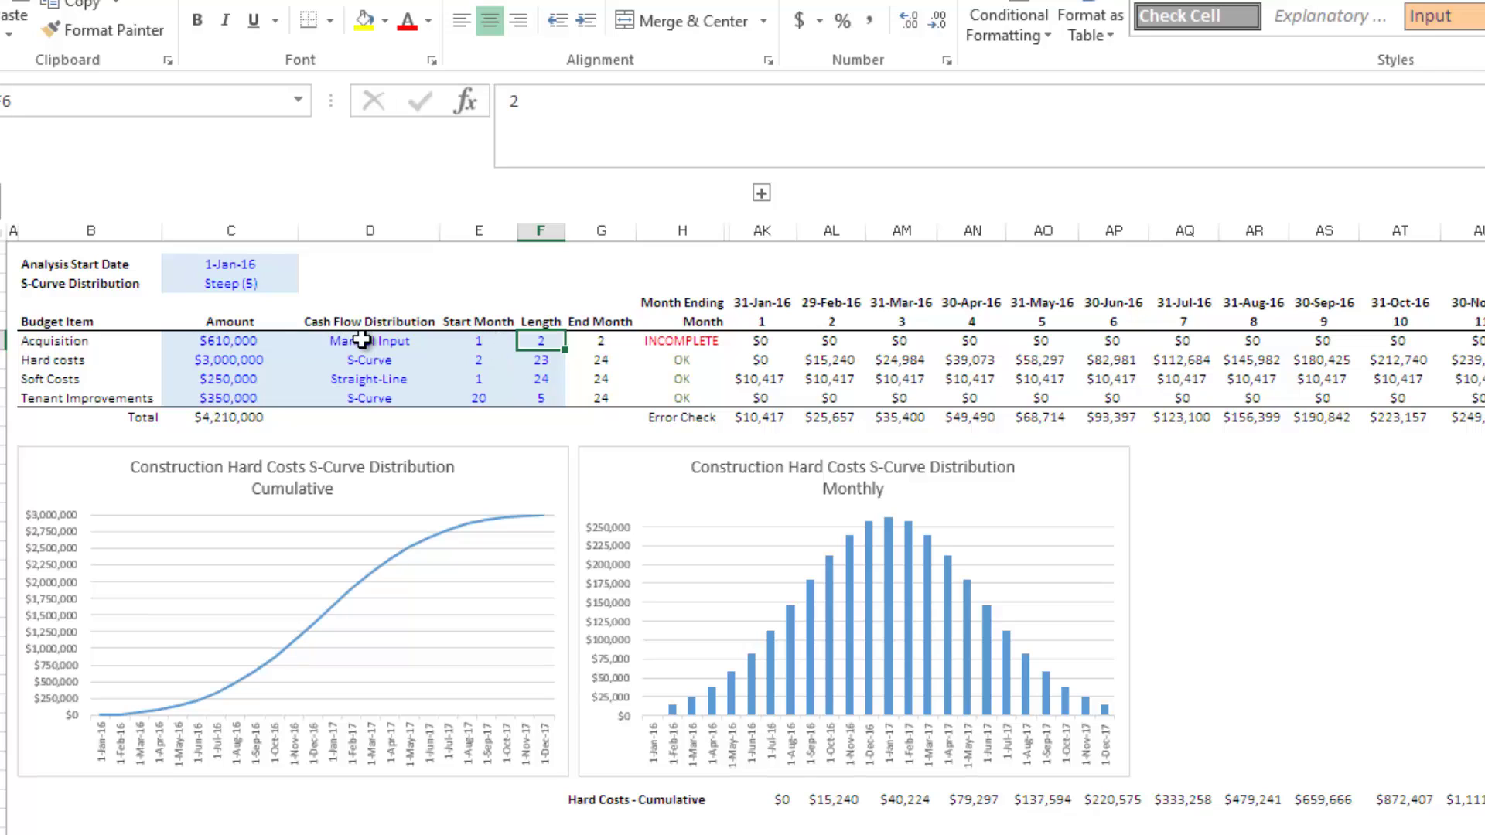
Step: Expand the collapsed monthly input columns and check Acquisition's two manual input months against its budget amount
{"action": "left_click", "coordinate": [763, 194]}
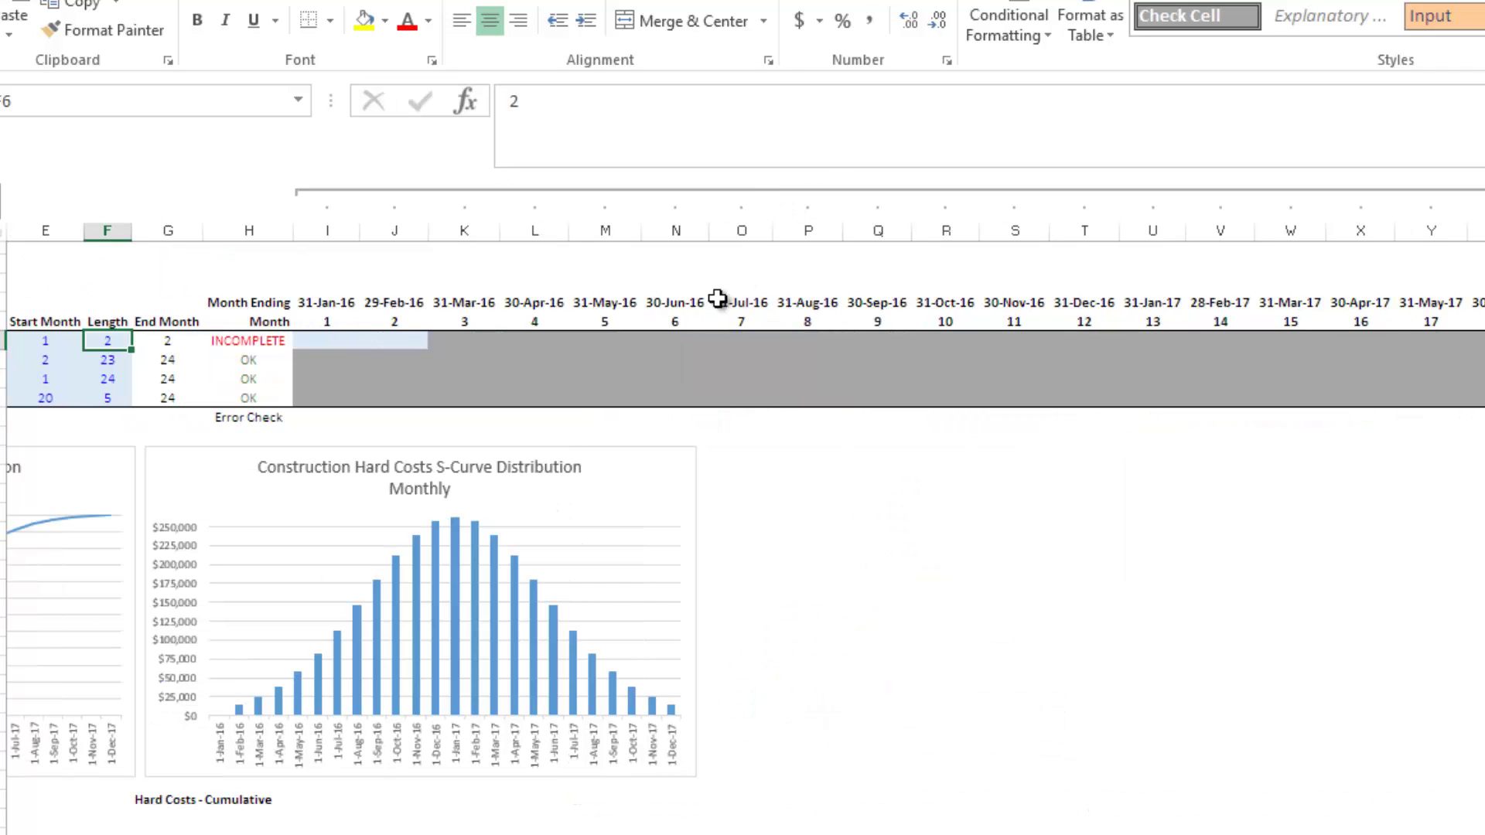
{"action": "left_click", "coordinate": [327, 337]}
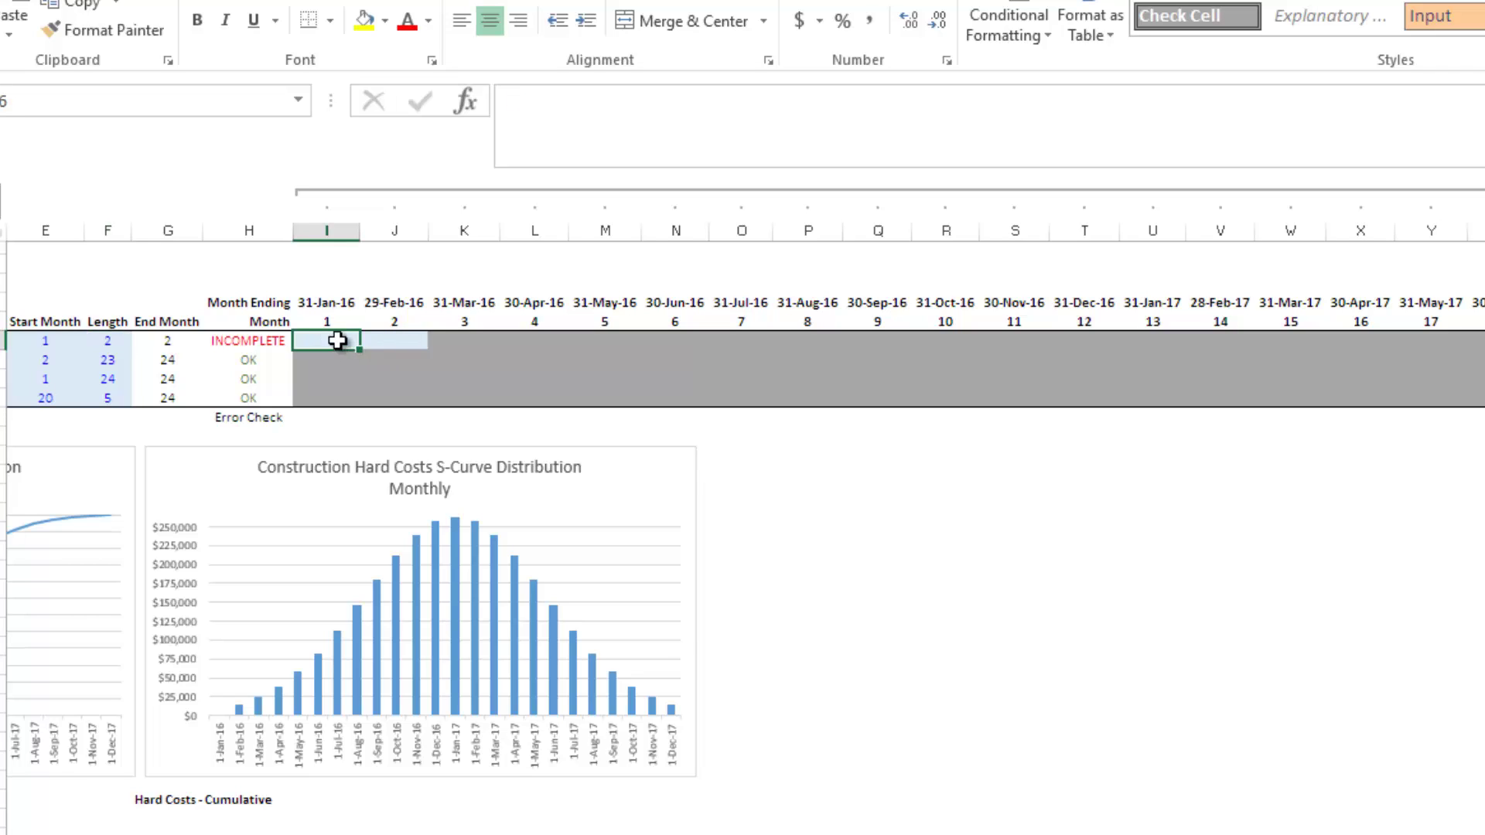
{"action": "left_click_drag", "start_coordinate": [351, 338], "coordinate": [400, 342]}
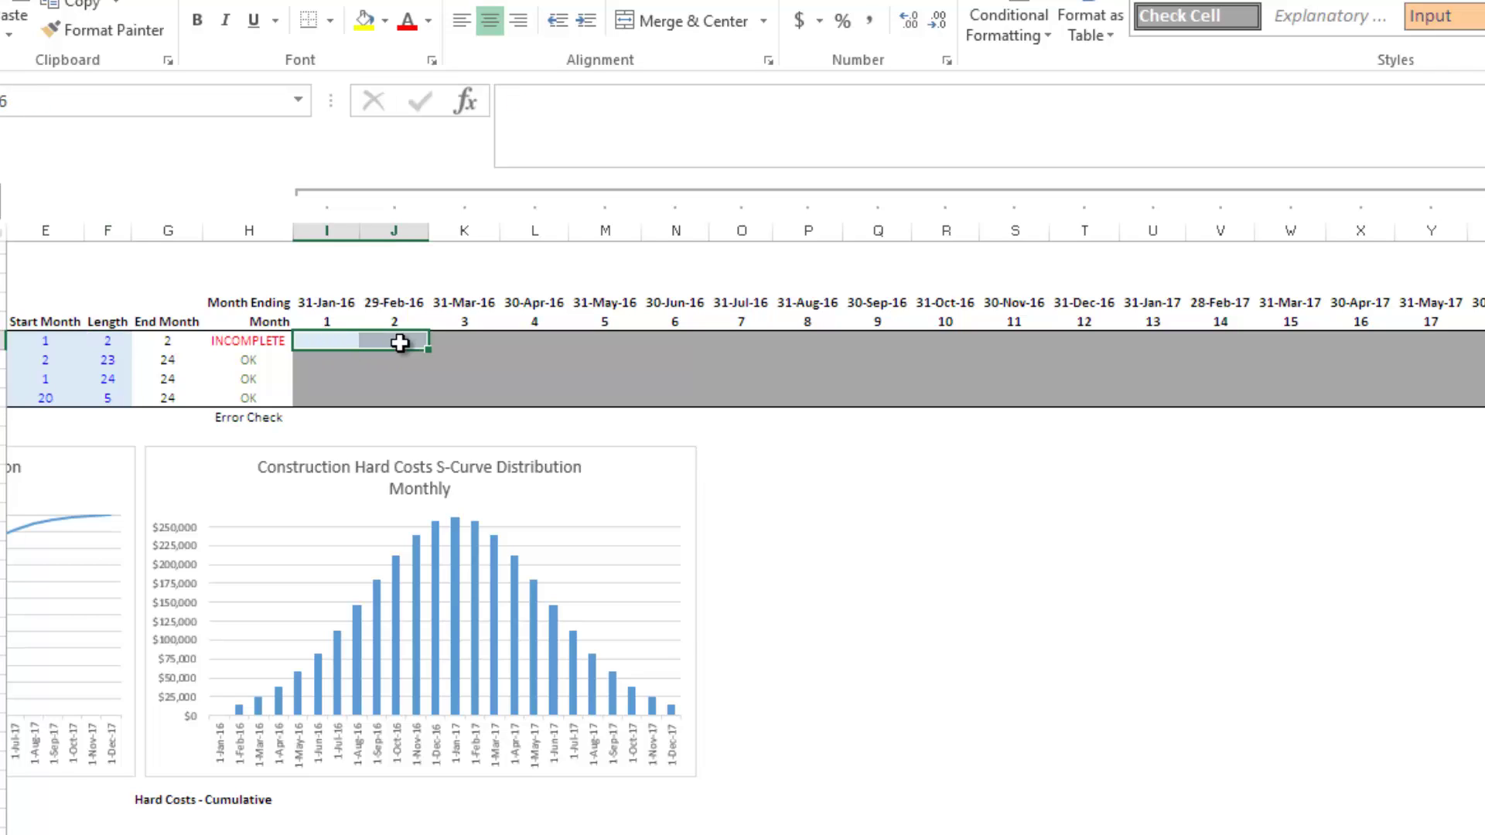
{"action": "left_click", "coordinate": [329, 346]}
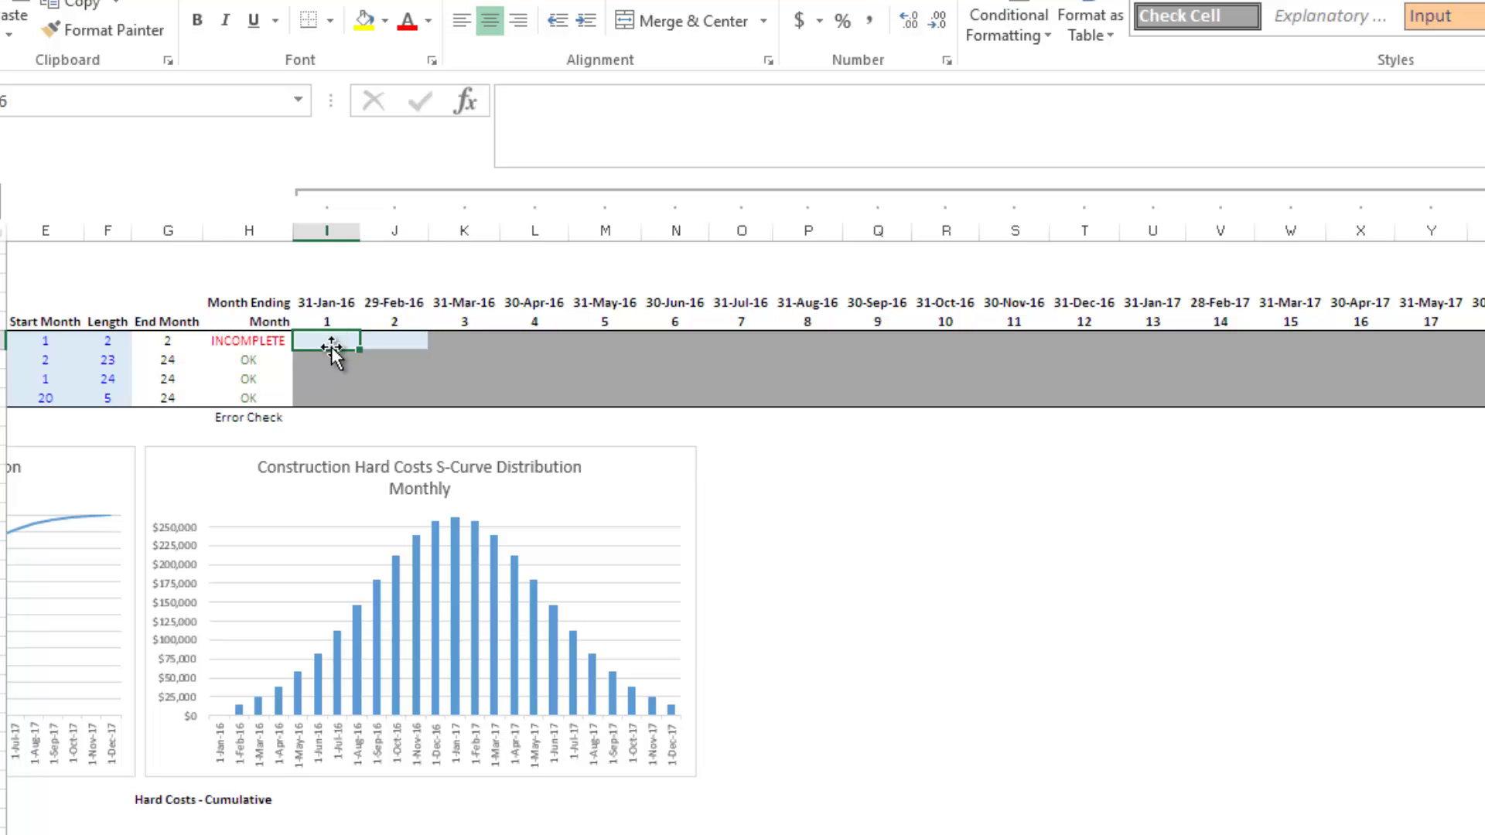
{"action": "key", "text": "Left"}
{"action": "key", "text": "Left"}
{"action": "key", "text": "Left"}
{"action": "key", "text": "Left"}
{"action": "key", "text": "Left"}
{"action": "key", "text": "Left"}
{"action": "key", "text": "Left"}
{"action": "key", "text": "Left"}
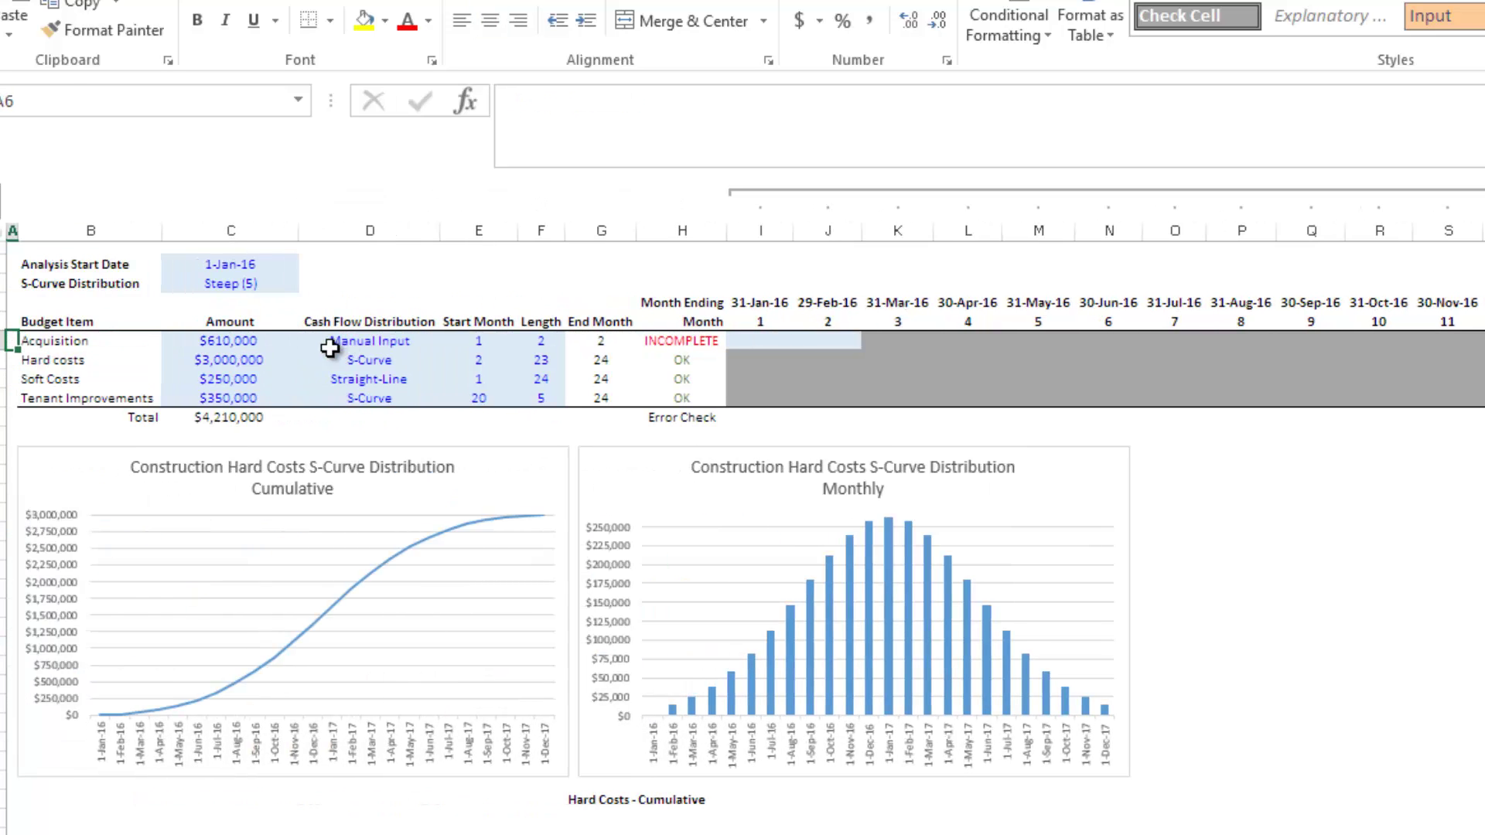
{"action": "left_click", "coordinate": [246, 345]}
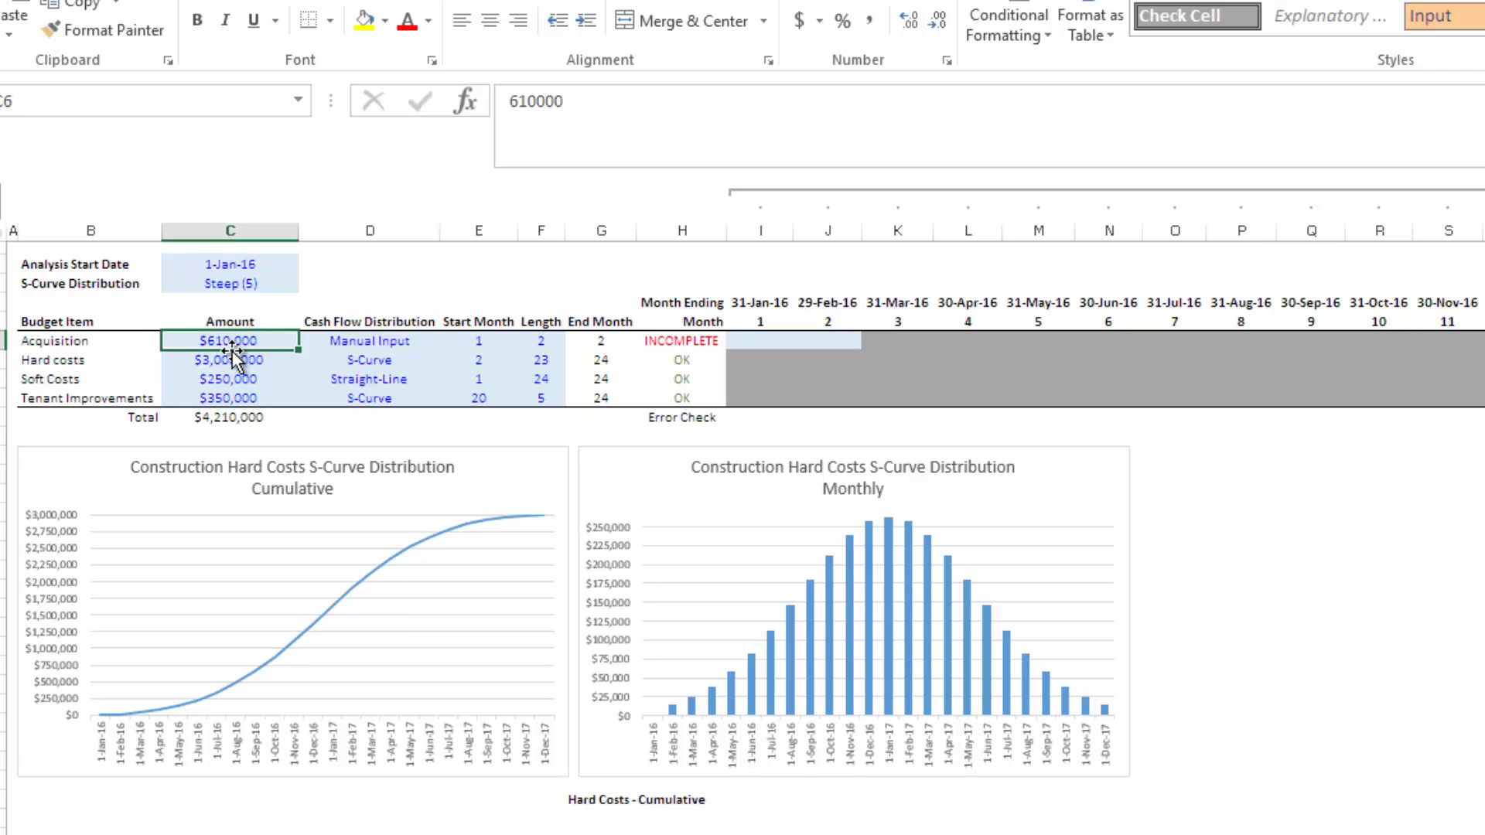
Step: Enter Acquisition's manual cash flows as 10000 for month 1 and 600000 for month 2
{"action": "left_click", "coordinate": [756, 344]}
{"action": "type", "text": "10,0"}
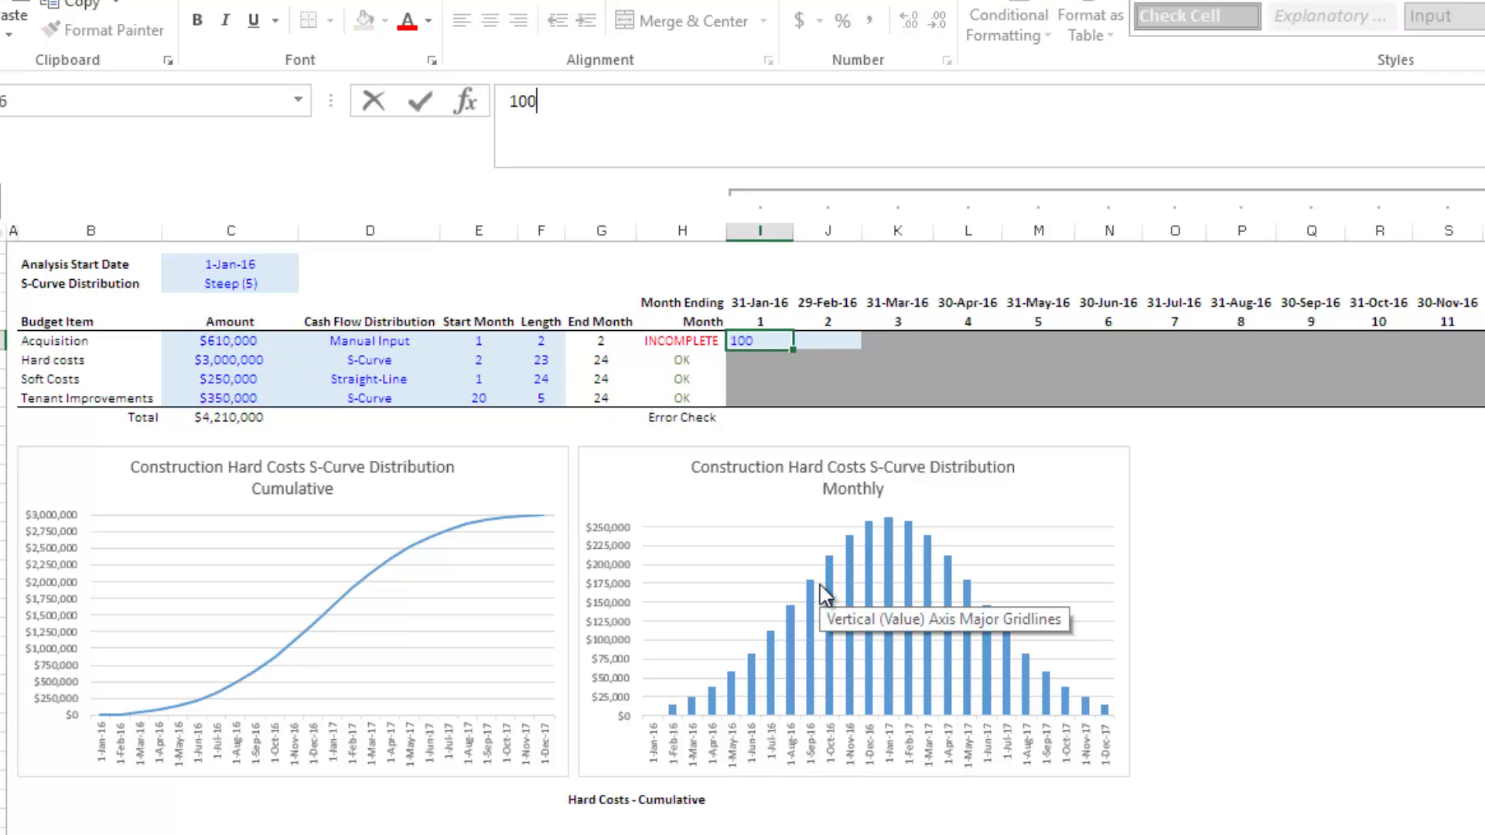
{"action": "type", "text": "00"}
{"action": "key", "text": "Tab"}
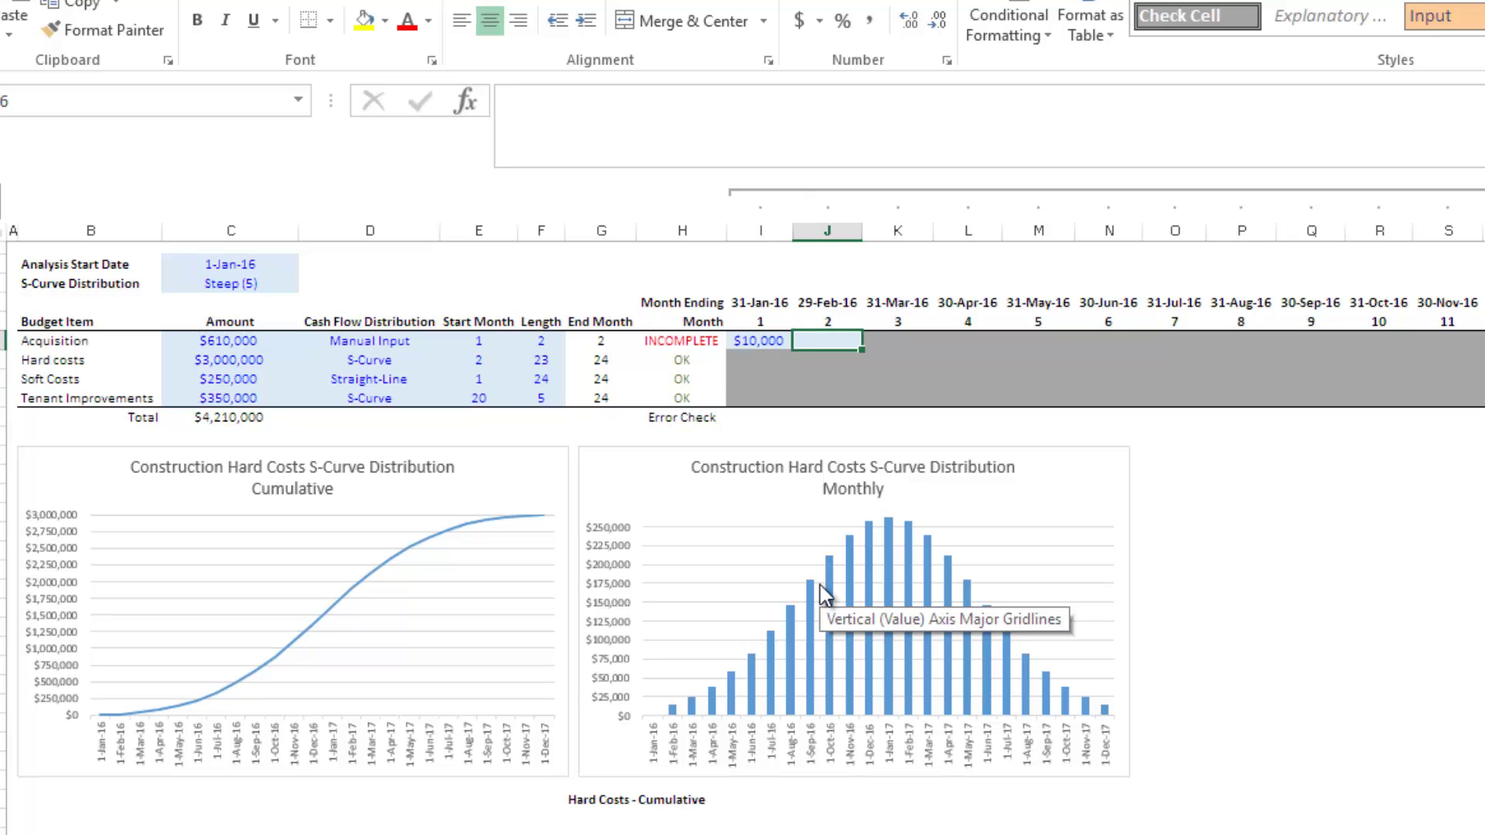
{"action": "type", "text": "600000"}
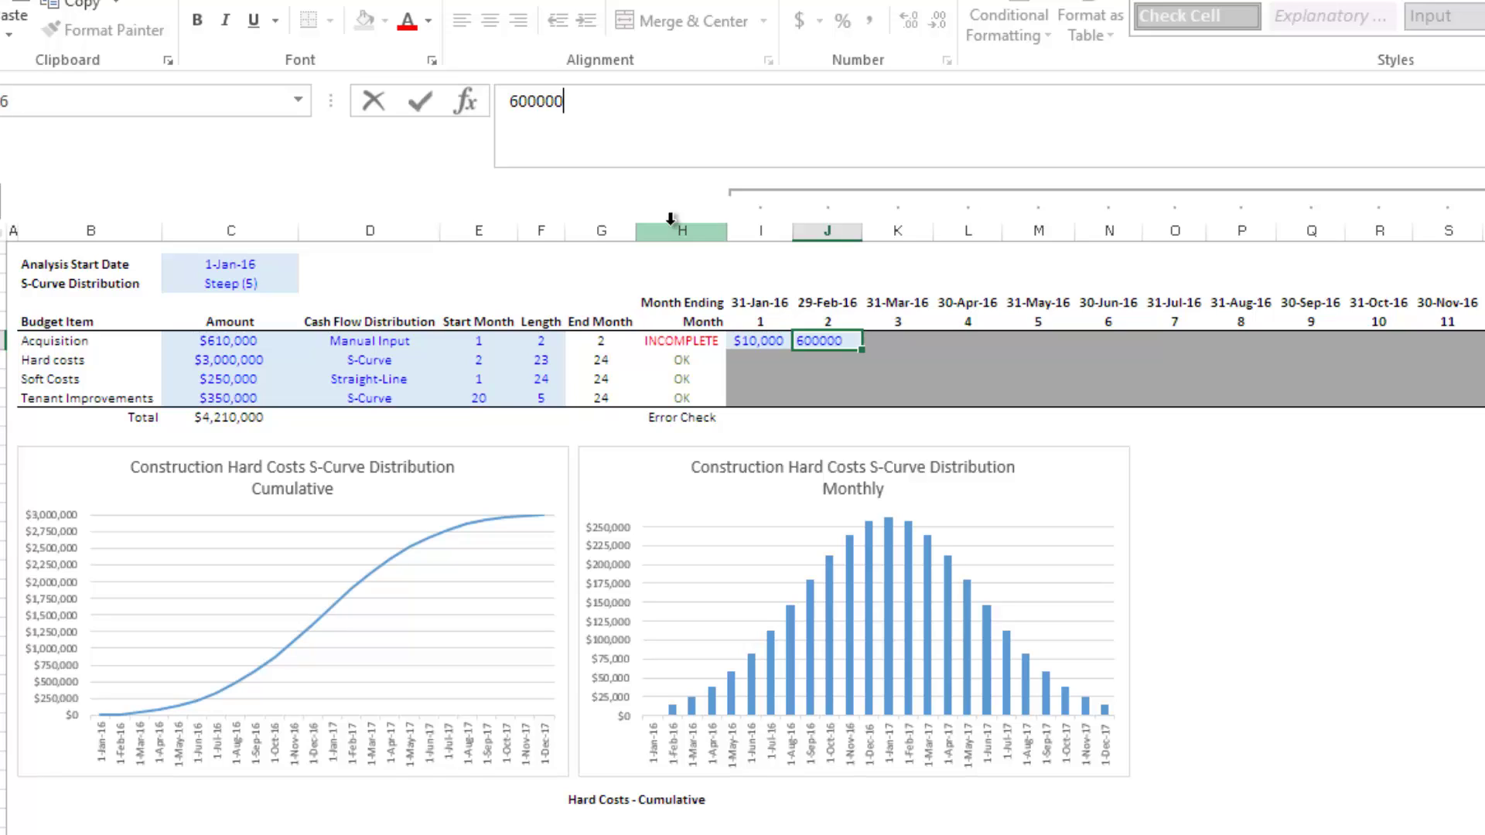
{"action": "key", "text": "Return"}
{"action": "key", "text": "Up"}
{"action": "key", "text": "Left"}
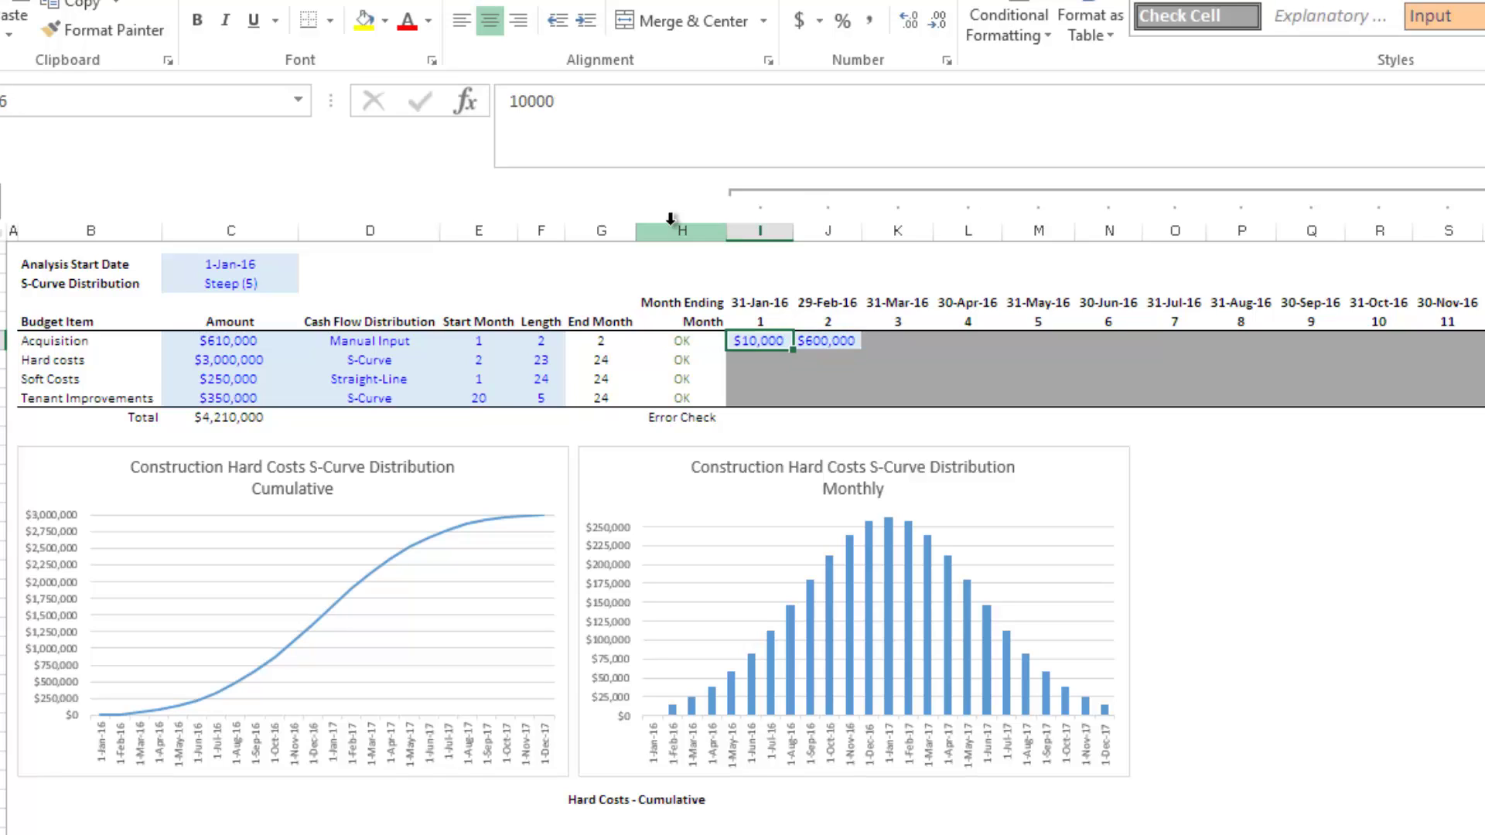
Step: Check the Acquisition row's settings and collapse the manual input columns to show the calculated monthly cash flows
{"action": "key", "text": "Left"}
{"action": "key", "text": "Left"}
{"action": "key", "text": "Left"}
{"action": "key", "text": "Left"}
{"action": "key", "text": "Left"}
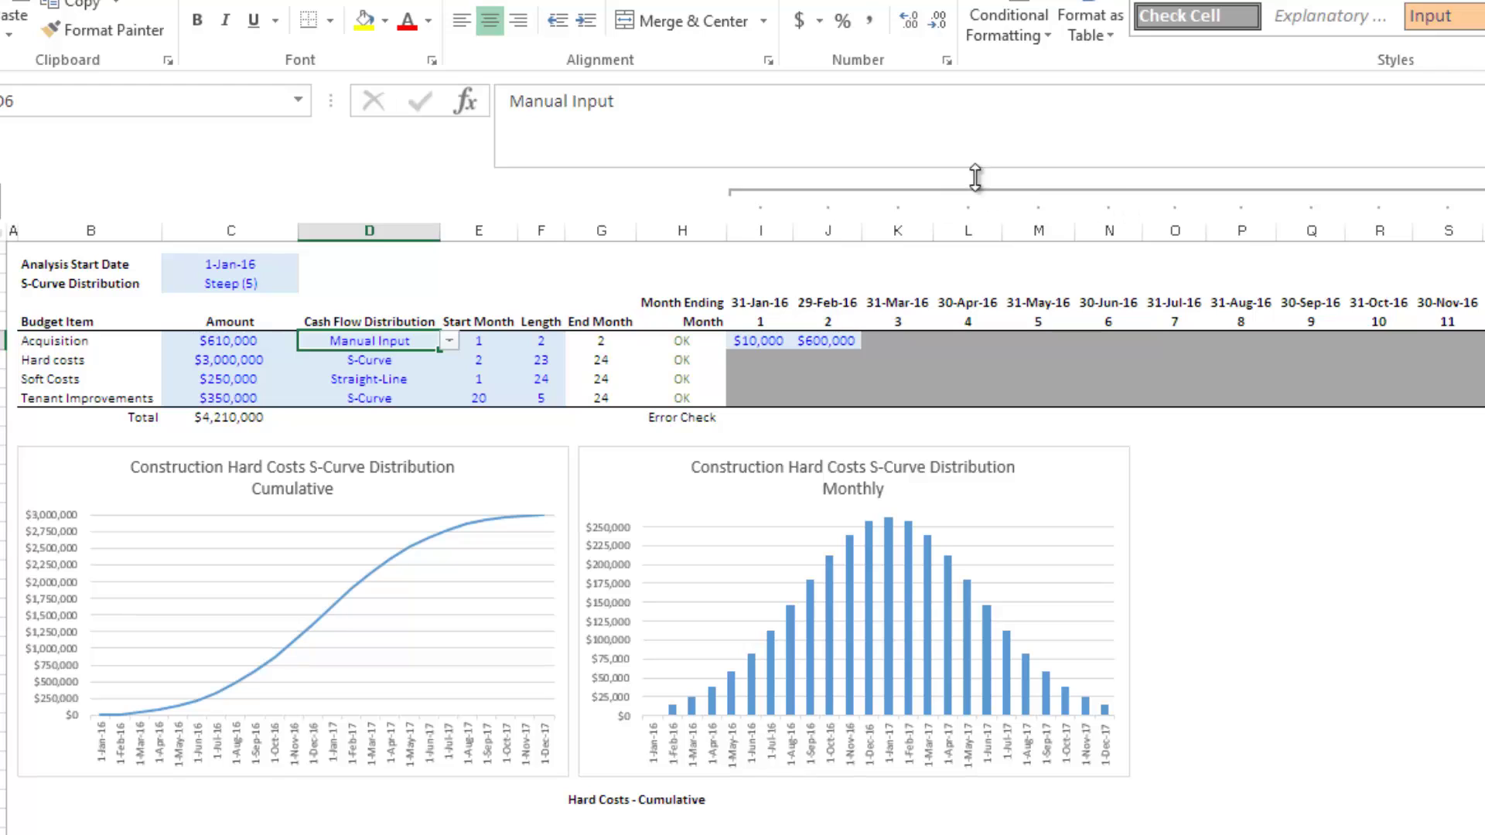
{"action": "left_click", "coordinate": [747, 189]}
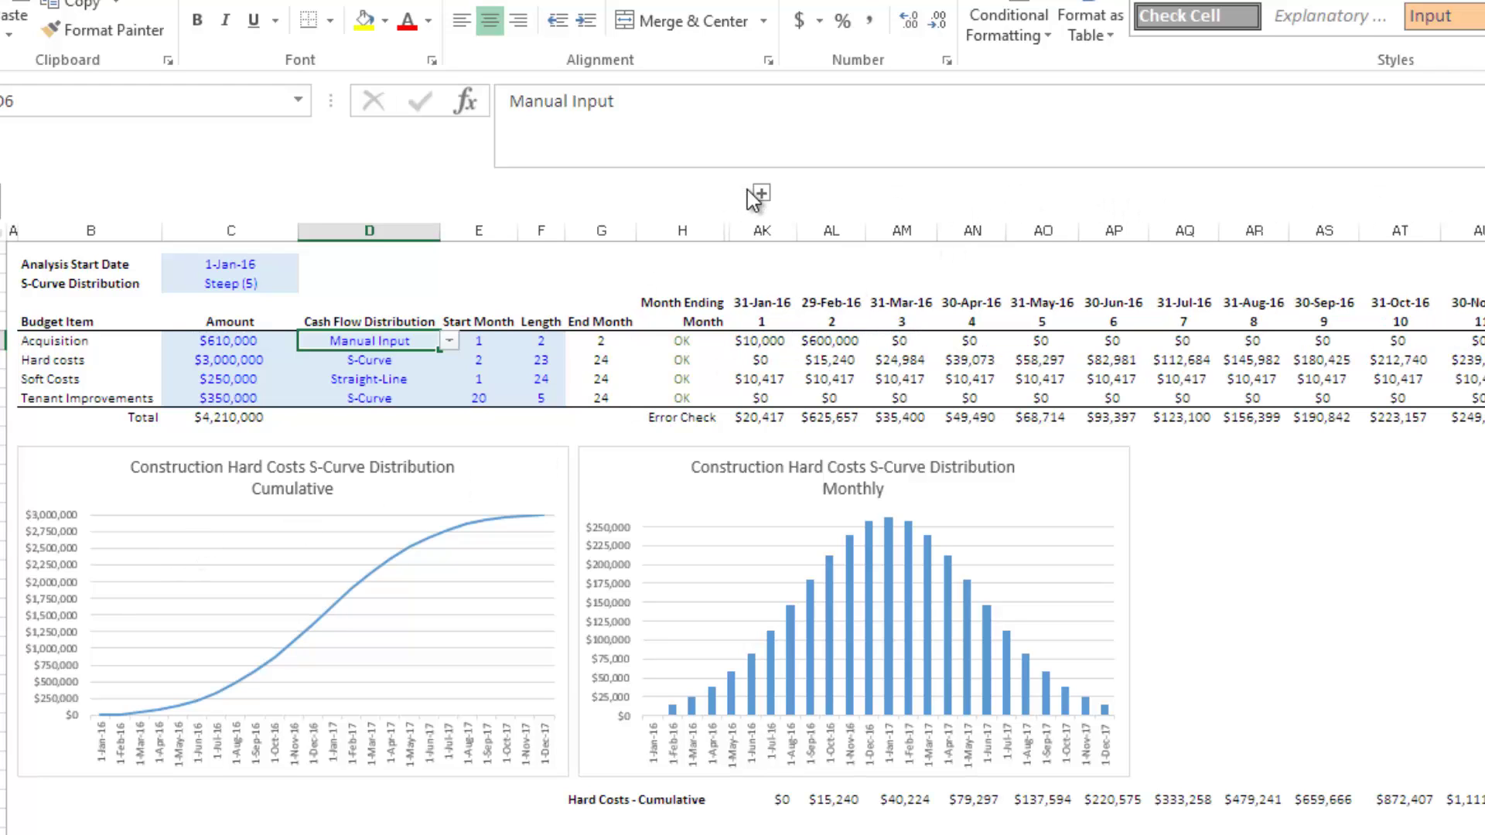
Step: Set the Hard costs Start Month to 1 and its Length to 24 months
{"action": "left_click", "coordinate": [244, 361]}
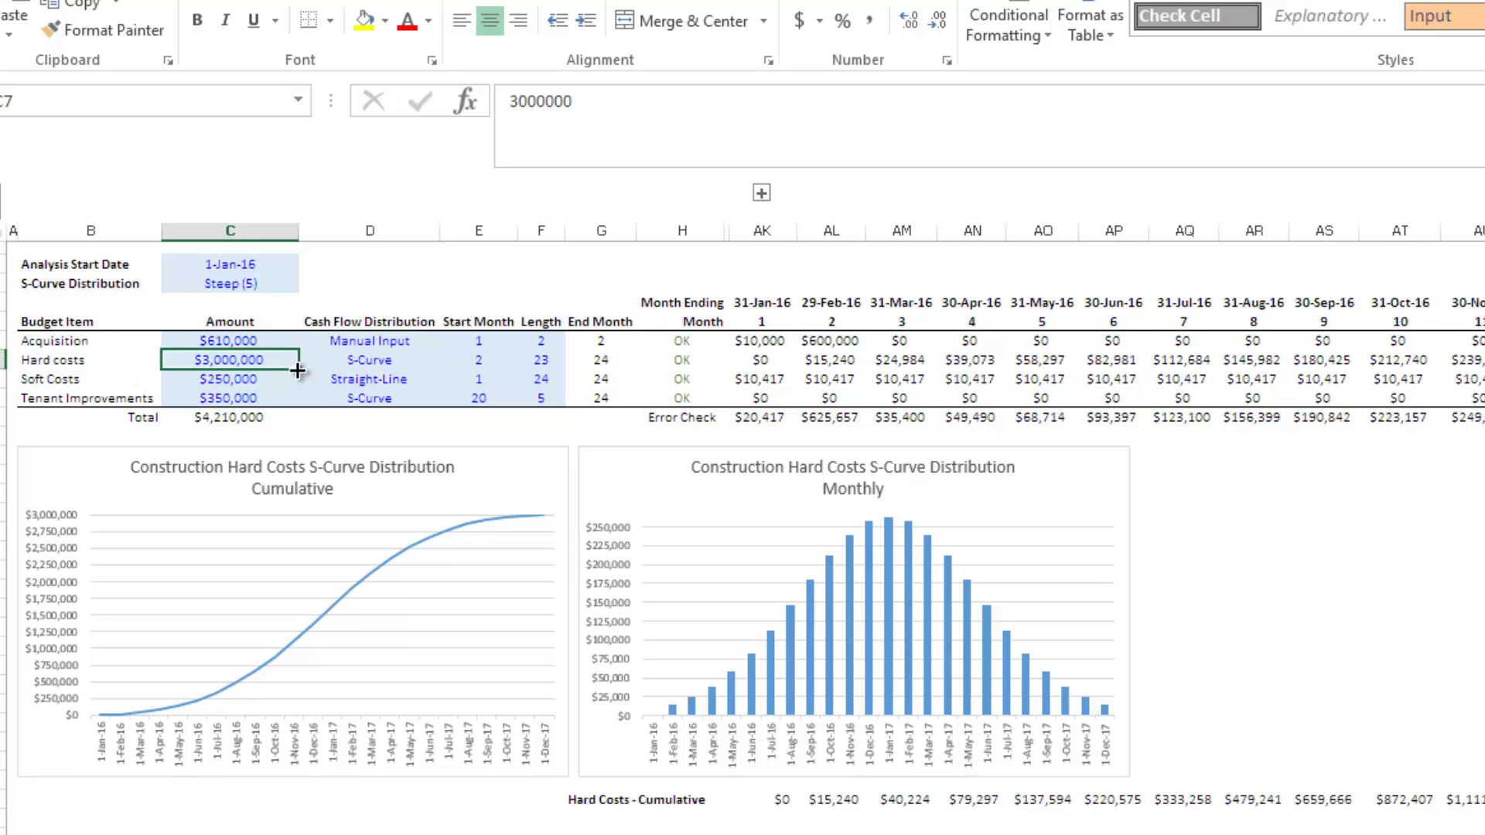
{"action": "left_click", "coordinate": [356, 357]}
{"action": "left_click", "coordinate": [480, 357]}
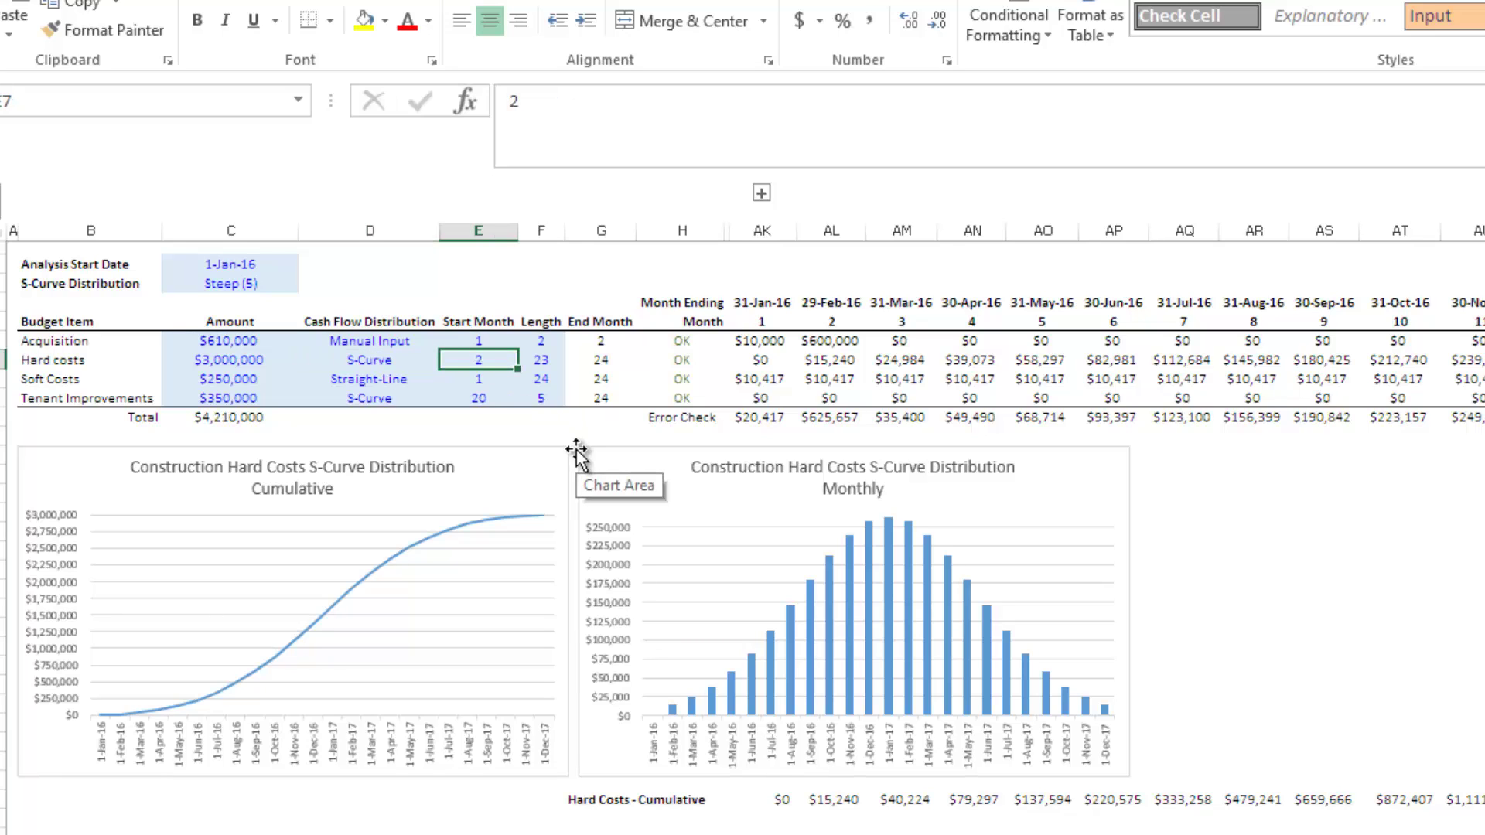
{"action": "type", "text": "1"}
{"action": "key", "text": "Tab"}
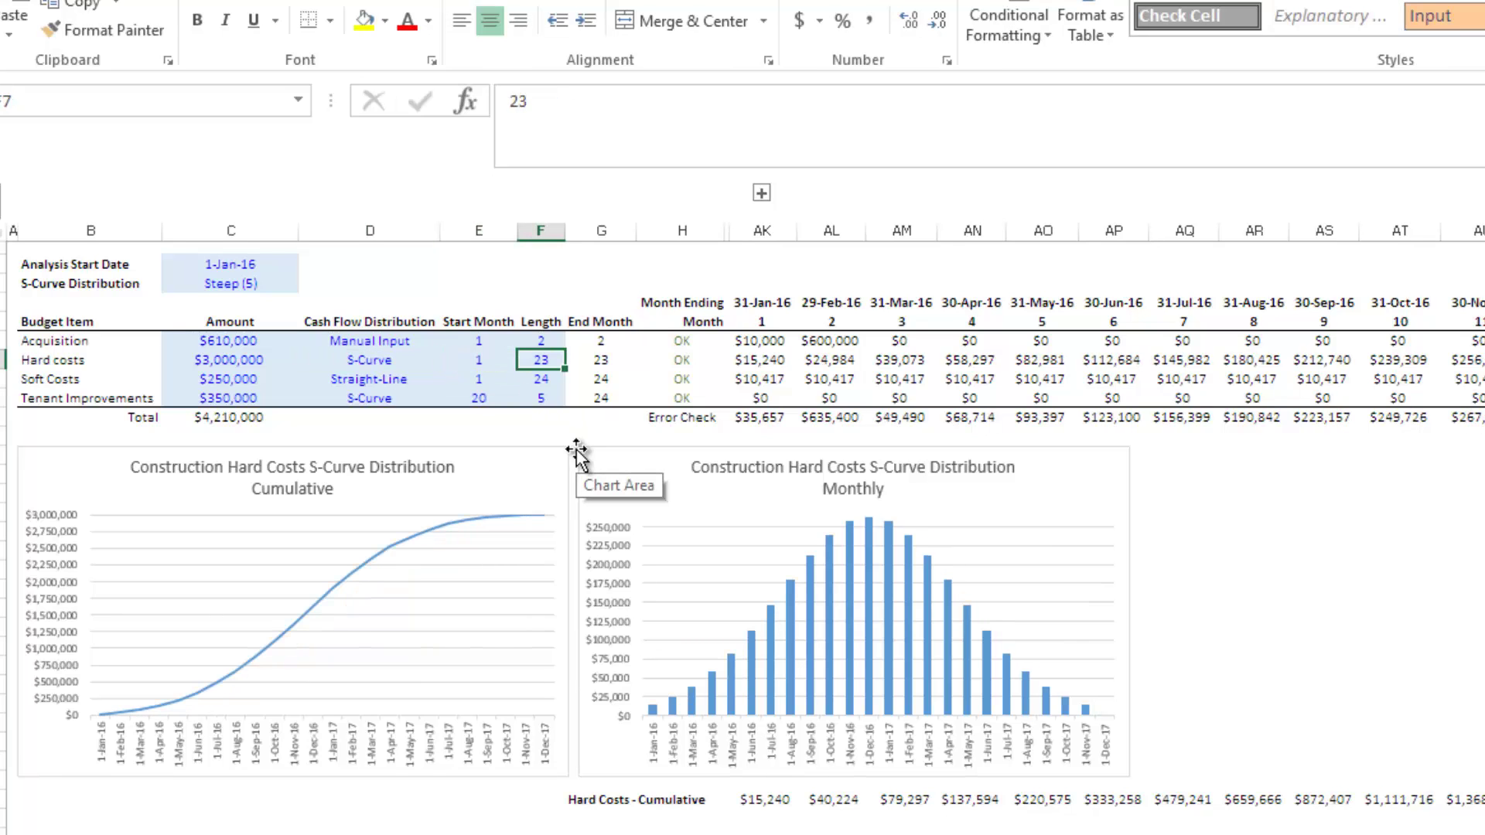
{"action": "type", "text": "24"}
{"action": "key", "text": "Return"}
{"action": "key", "text": "Up"}
Step: Examine the Hard costs monthly cash flow cells, starting from month 1
{"action": "key", "text": "Right"}
{"action": "key", "text": "Right"}
{"action": "key", "text": "Right"}
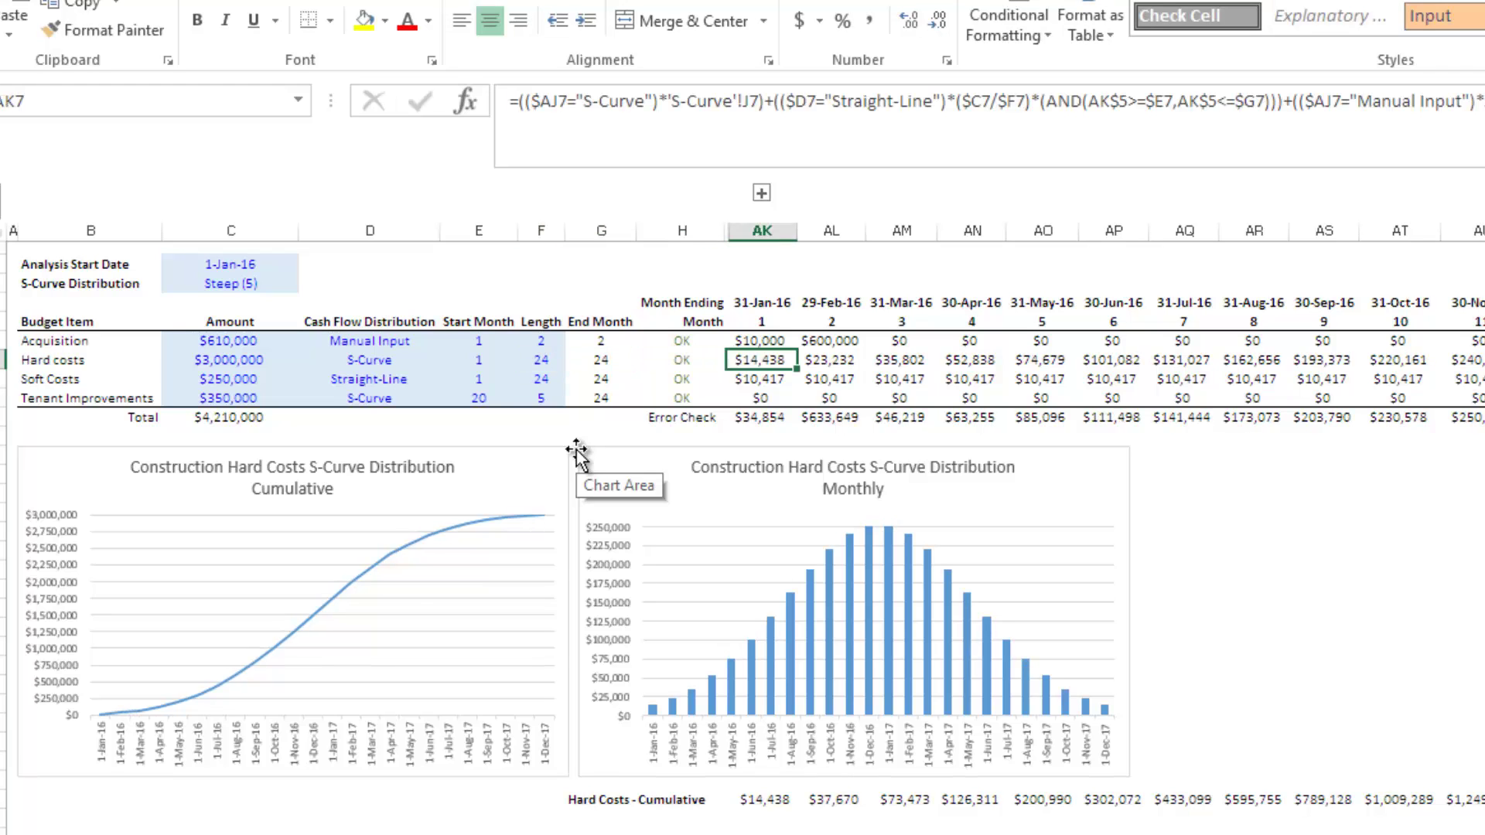
{"action": "key", "text": "Right"}
{"action": "key", "text": "Right"}
{"action": "key", "text": "Right"}
{"action": "key", "text": "Right"}
{"action": "key", "text": "Right"}
{"action": "key", "text": "Right"}
{"action": "key", "text": "Left"}
{"action": "key", "text": "Left"}
{"action": "key", "text": "Left"}
{"action": "key", "text": "Left"}
{"action": "key", "text": "Left"}
{"action": "key", "text": "Left"}
{"action": "key", "text": "Left"}
{"action": "key", "text": "Left"}
{"action": "key", "text": "Left"}
{"action": "key", "text": "Left"}
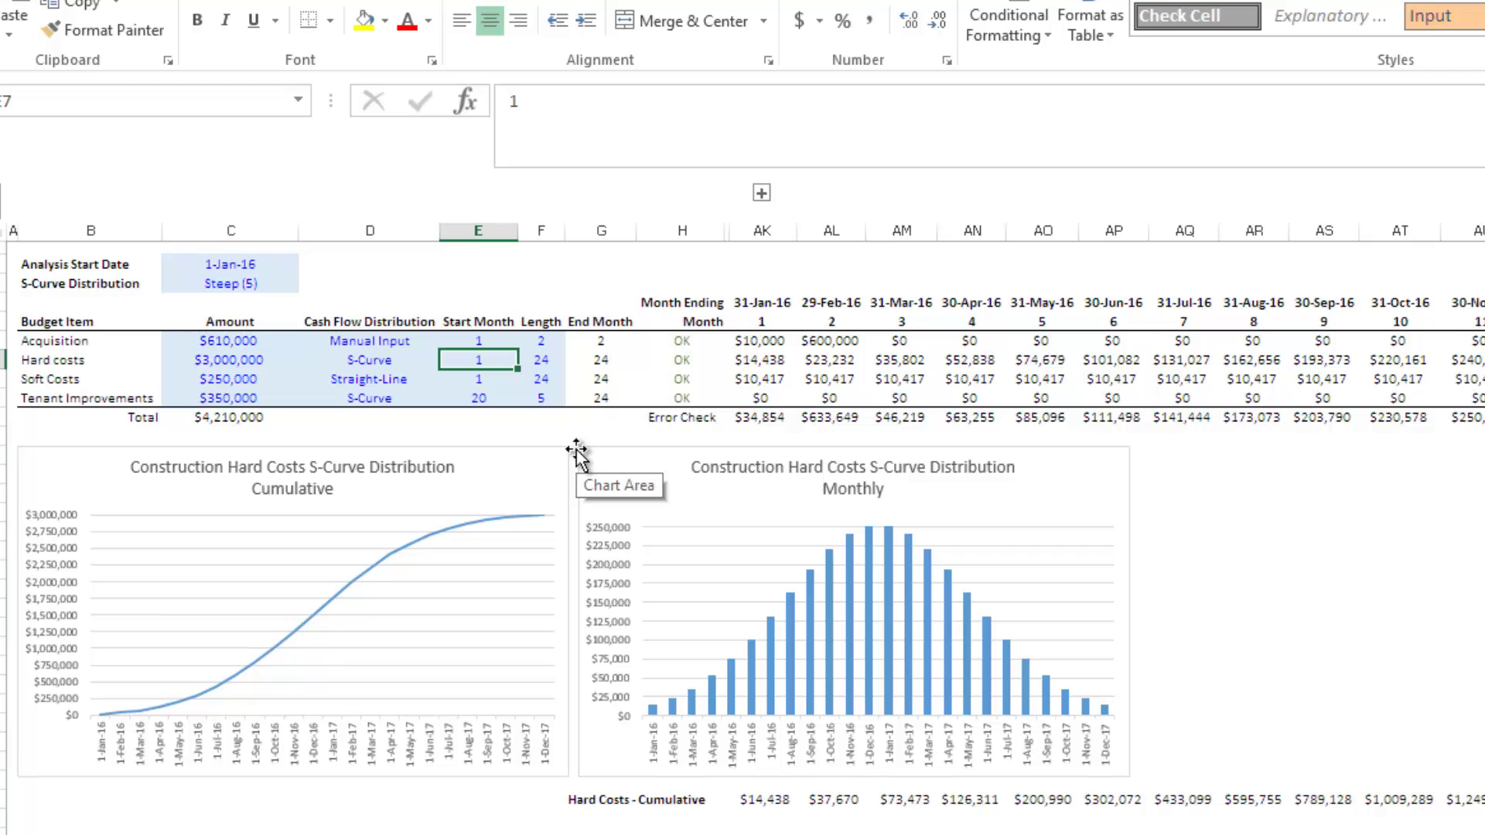
Step: Set the Hard costs Start Month to 3 and its Length to 22 months
{"action": "type", "text": "3"}
{"action": "key", "text": "Return"}
{"action": "key", "text": "Up"}
{"action": "key", "text": "Right"}
{"action": "type", "text": "2"}
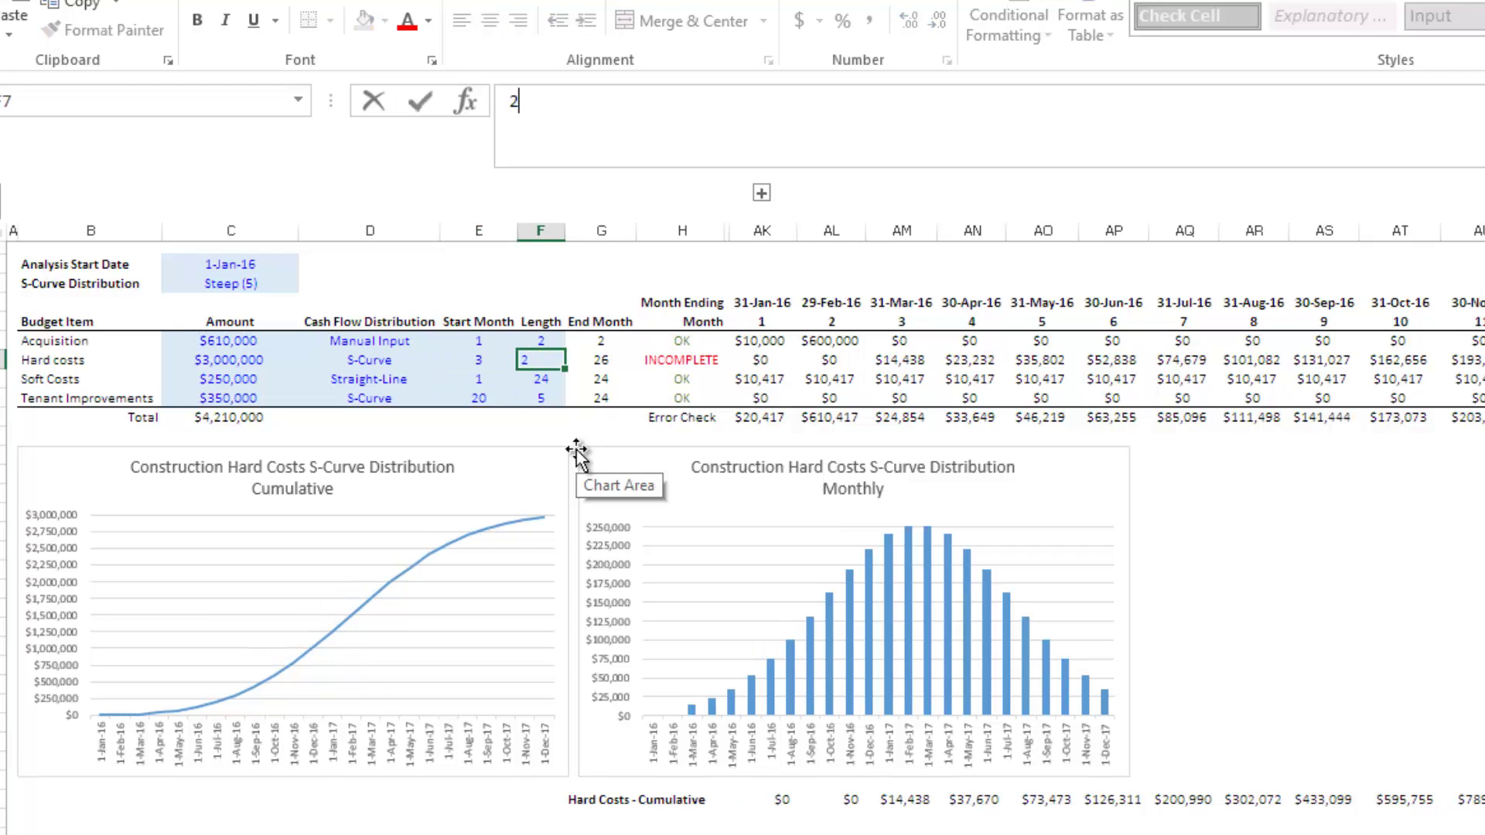
{"action": "type", "text": "2"}
{"action": "key", "text": "Return"}
{"action": "key", "text": "Up"}
{"action": "type", "text": "22"}
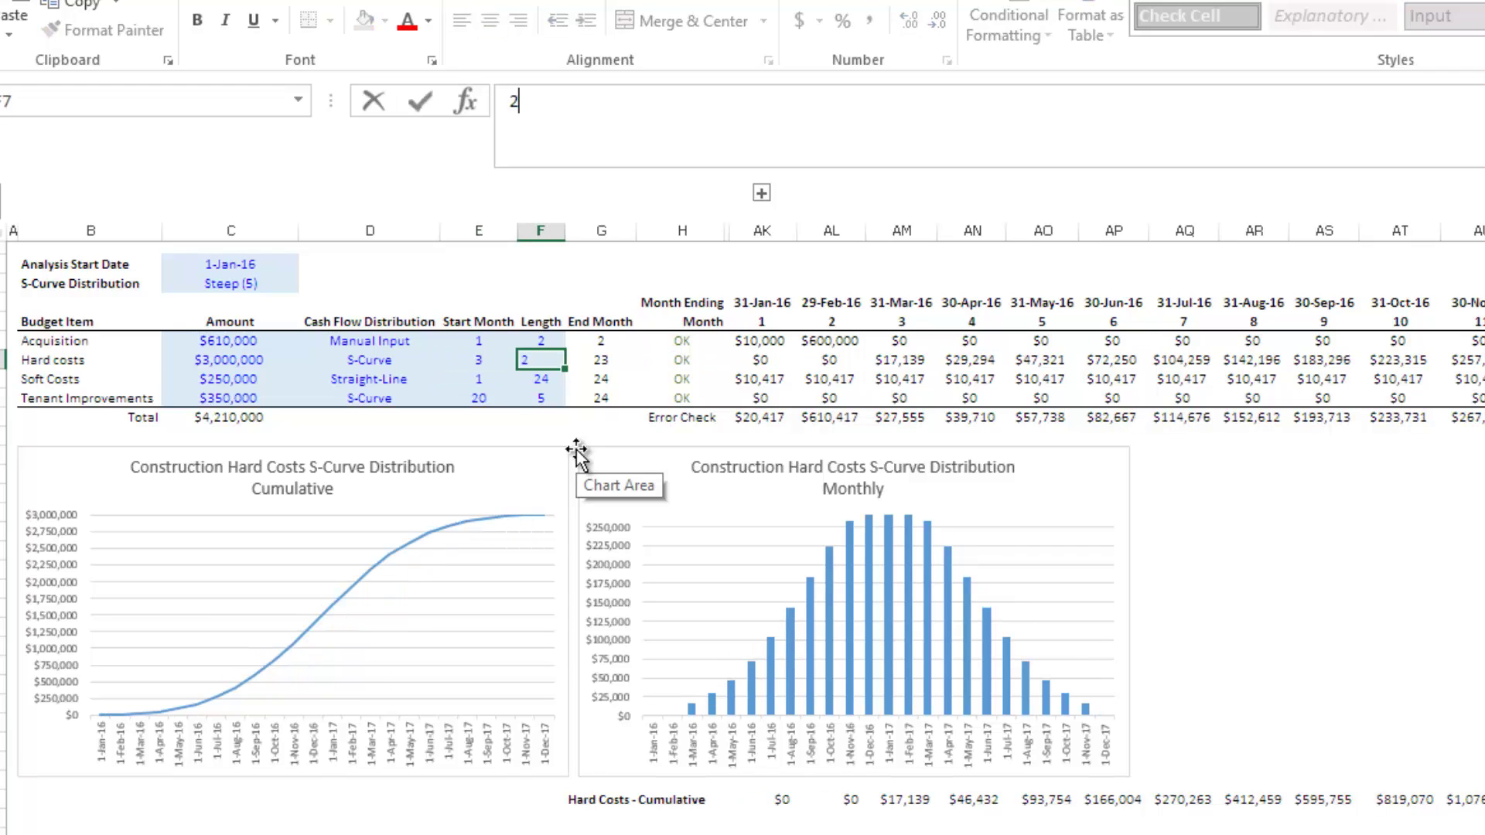
{"action": "key", "text": "Return"}
{"action": "key", "text": "Up"}
{"action": "key", "text": "Left"}
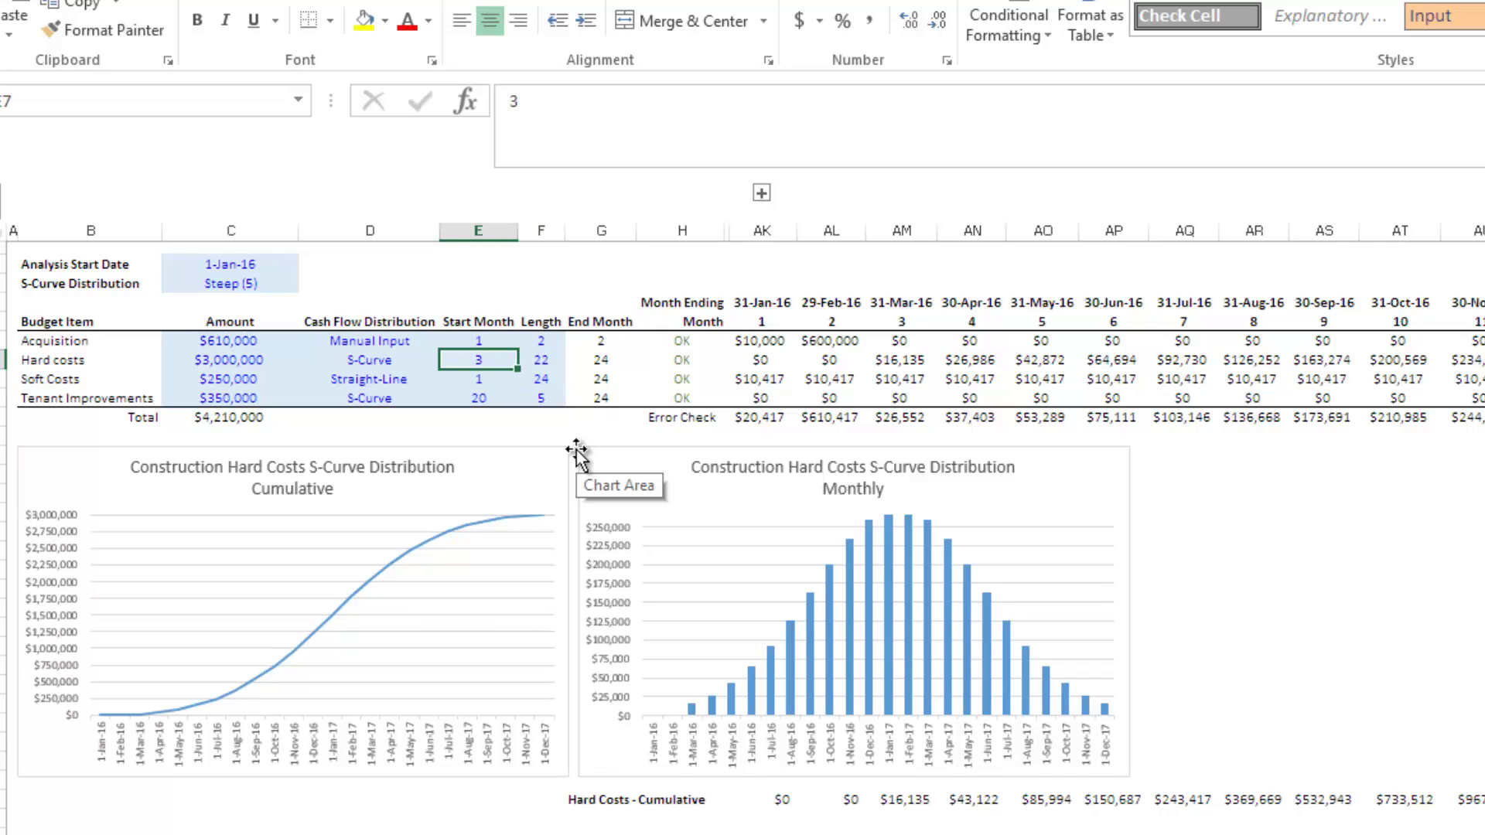
Step: Inspect the cumulative and monthly Hard Costs S-Curve charts and the Hard costs monthly cash flows from month 3 onward
{"action": "key", "text": "Right"}
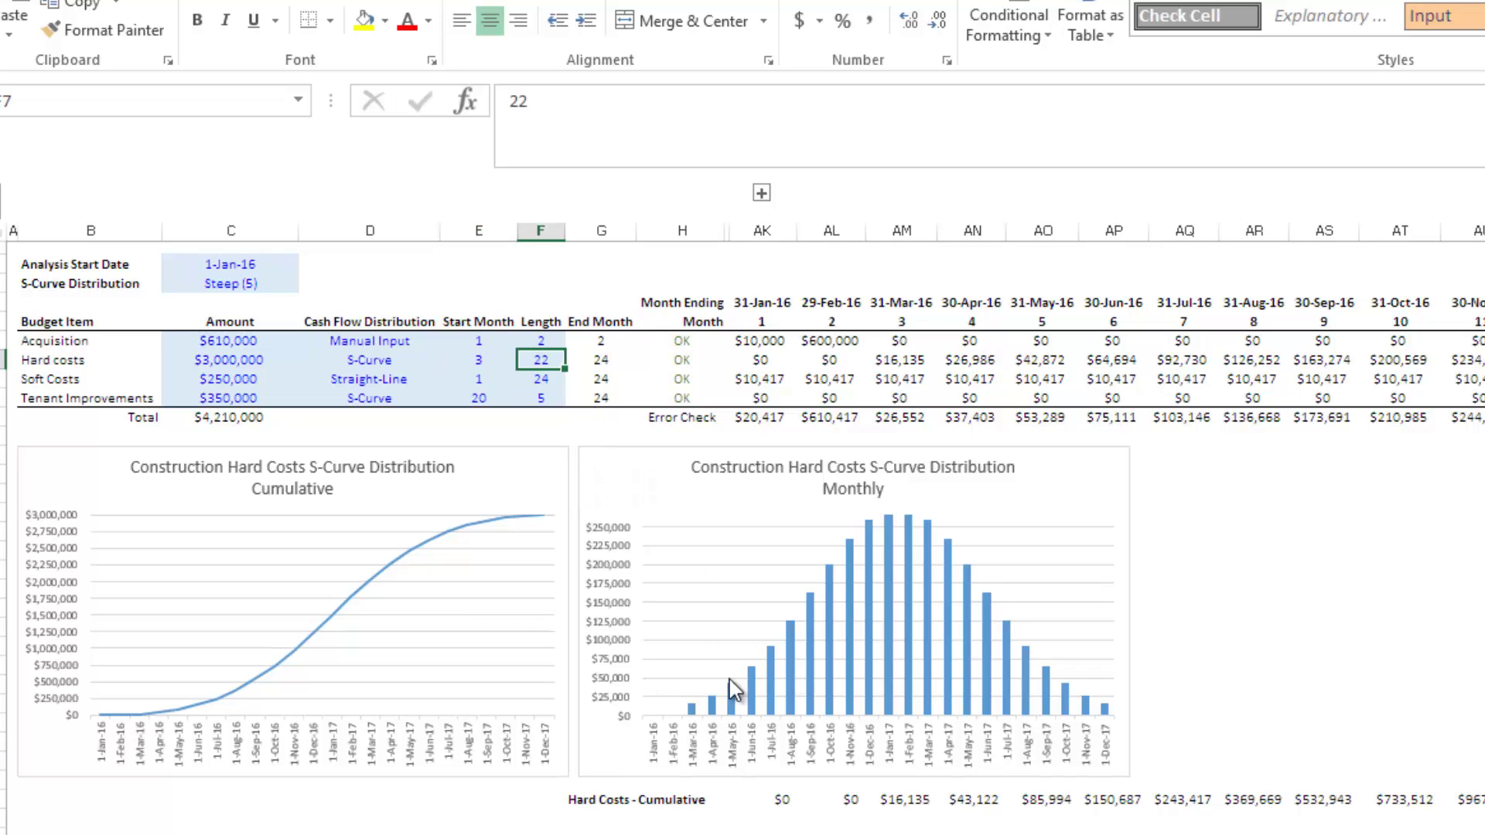
{"action": "left_click", "coordinate": [406, 481]}
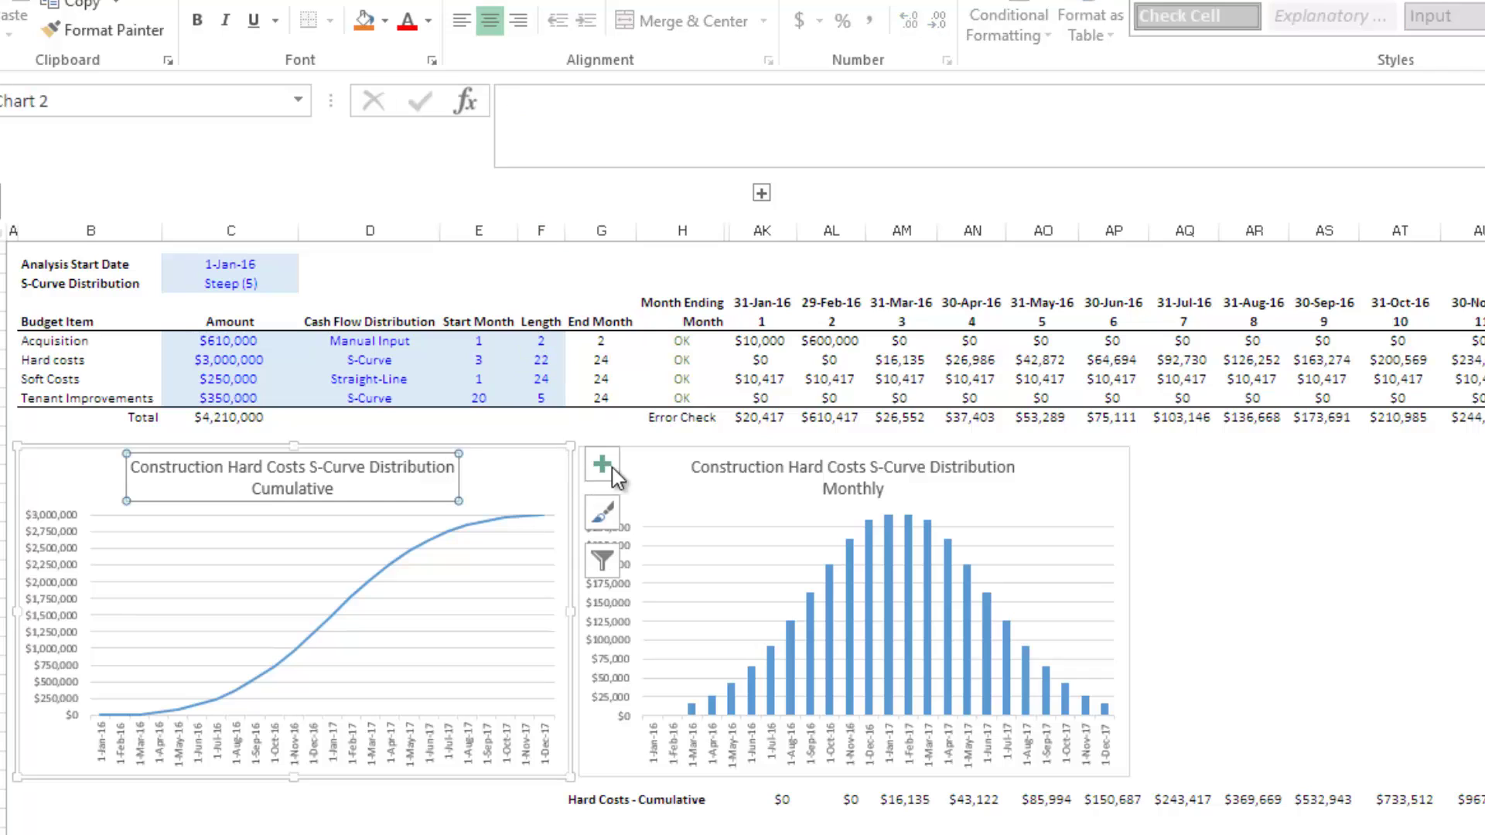
{"action": "left_click", "coordinate": [666, 476]}
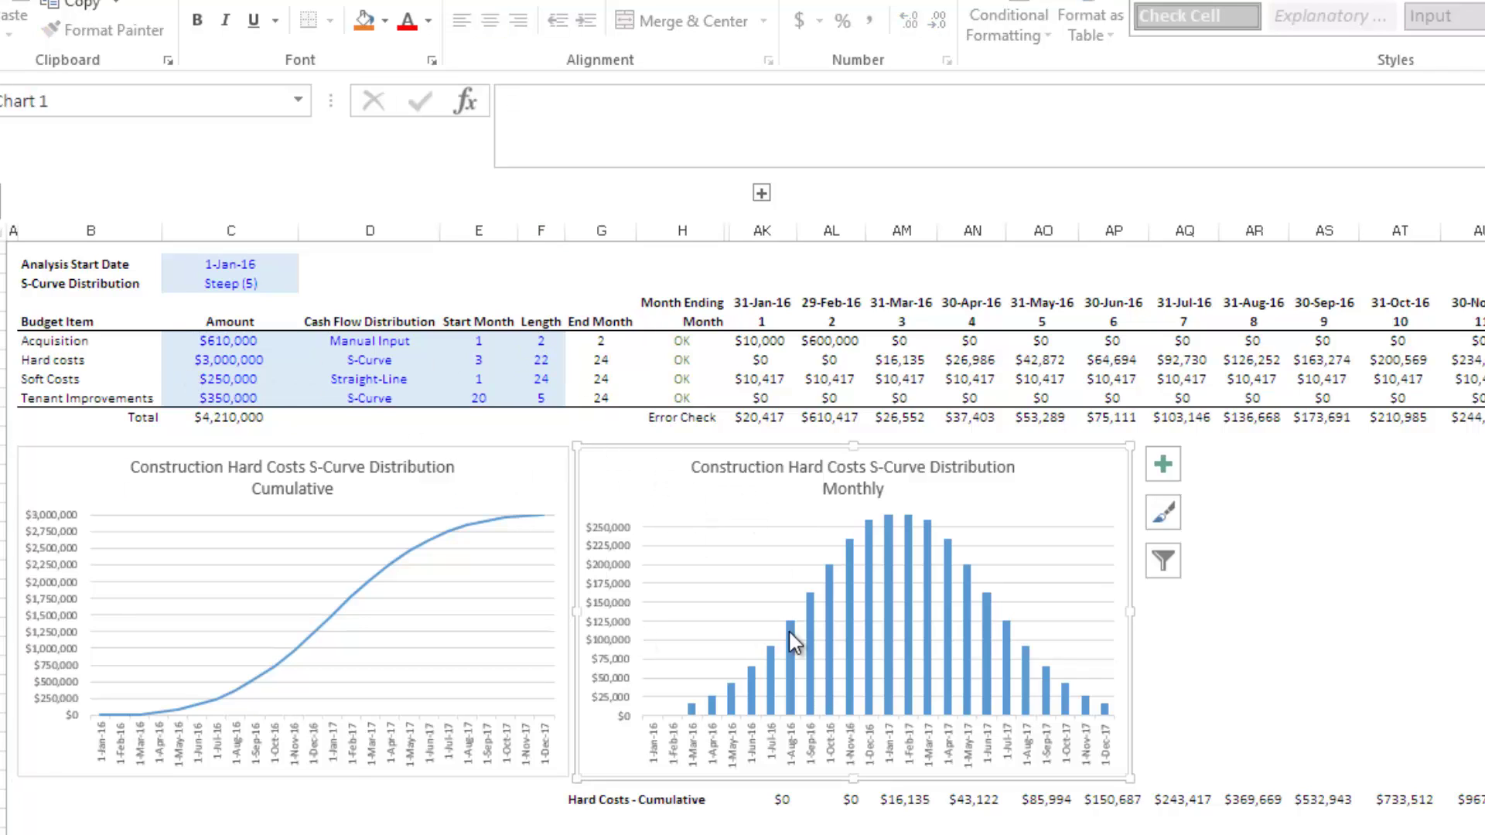
{"action": "left_click", "coordinate": [655, 721]}
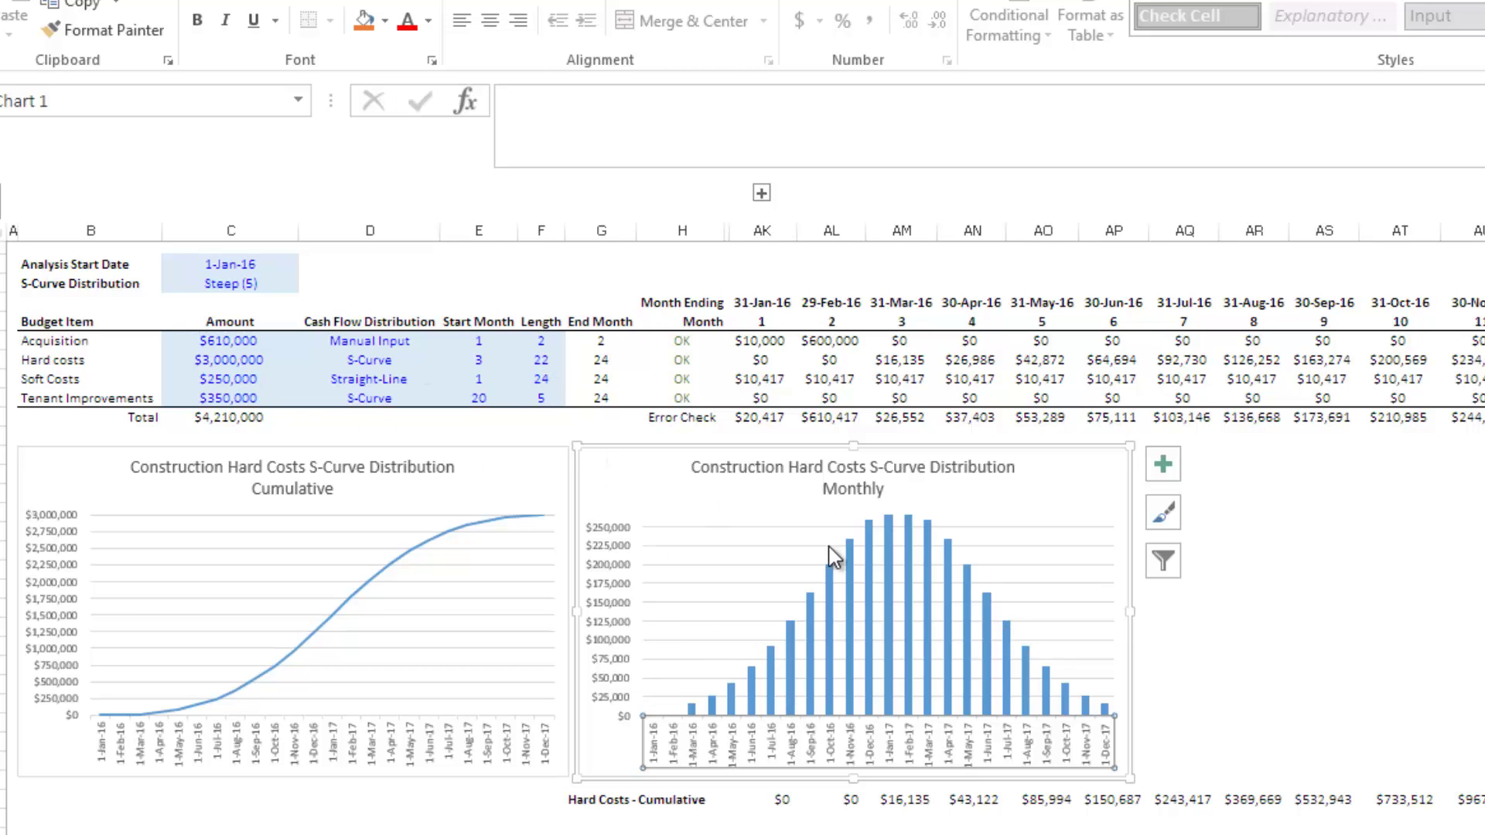
{"action": "left_click_drag", "start_coordinate": [890, 359], "coordinate": [1481, 340]}
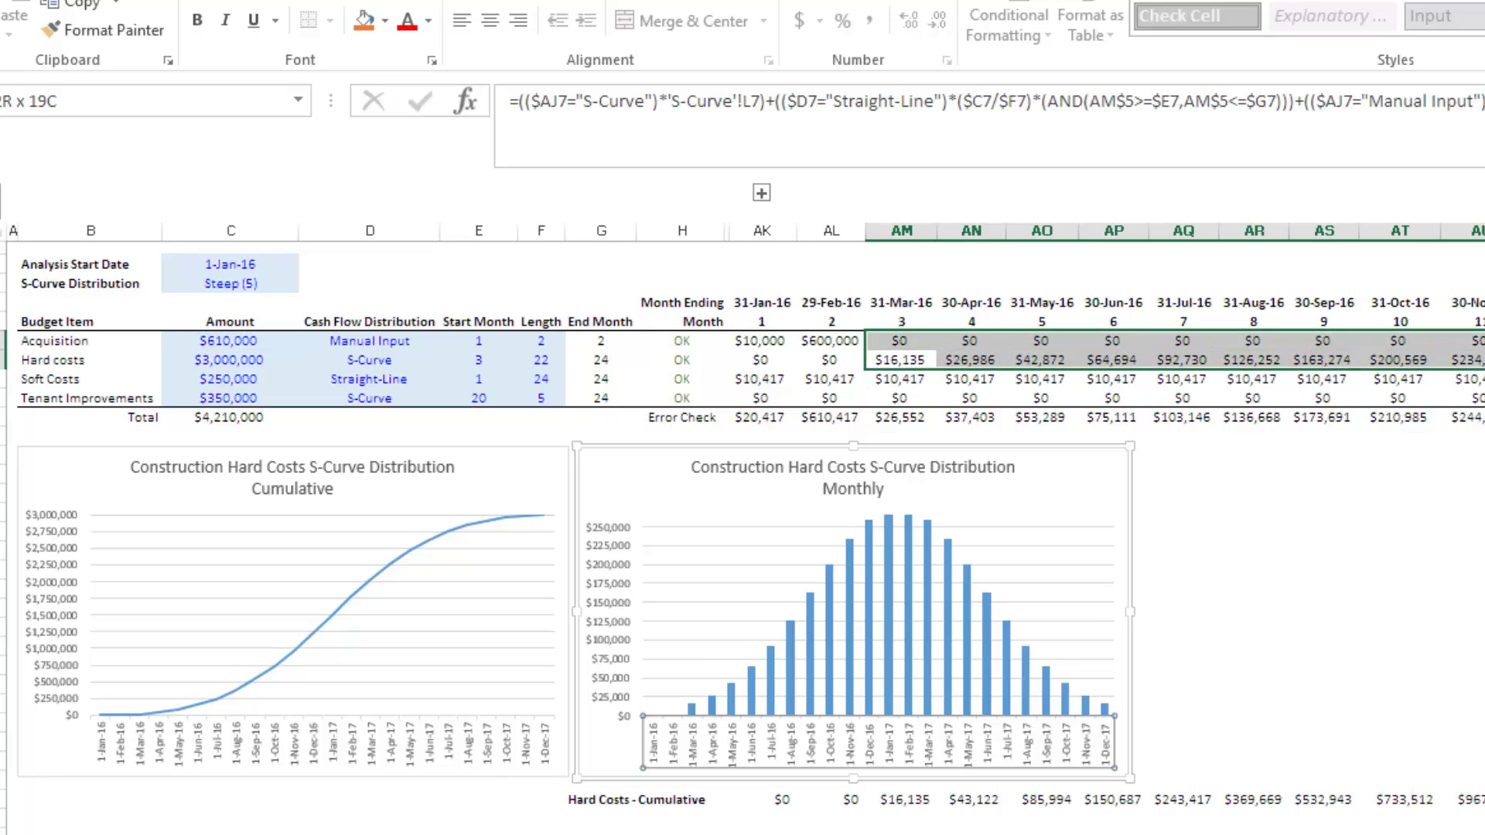
Step: Set the Soft Costs budget amount to 300,000
{"action": "left_click", "coordinate": [243, 379]}
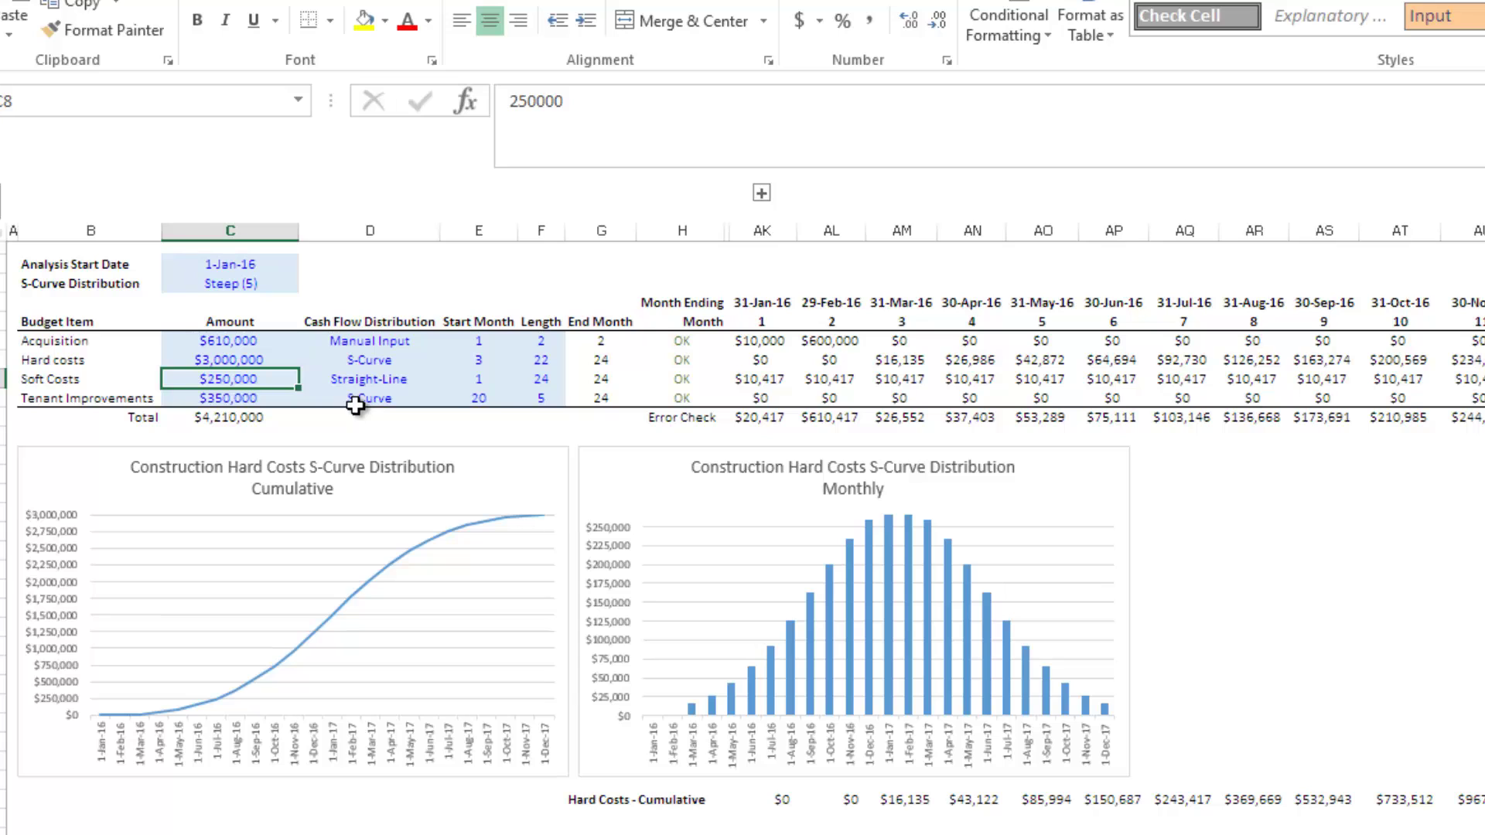
{"action": "type", "text": "30000"}
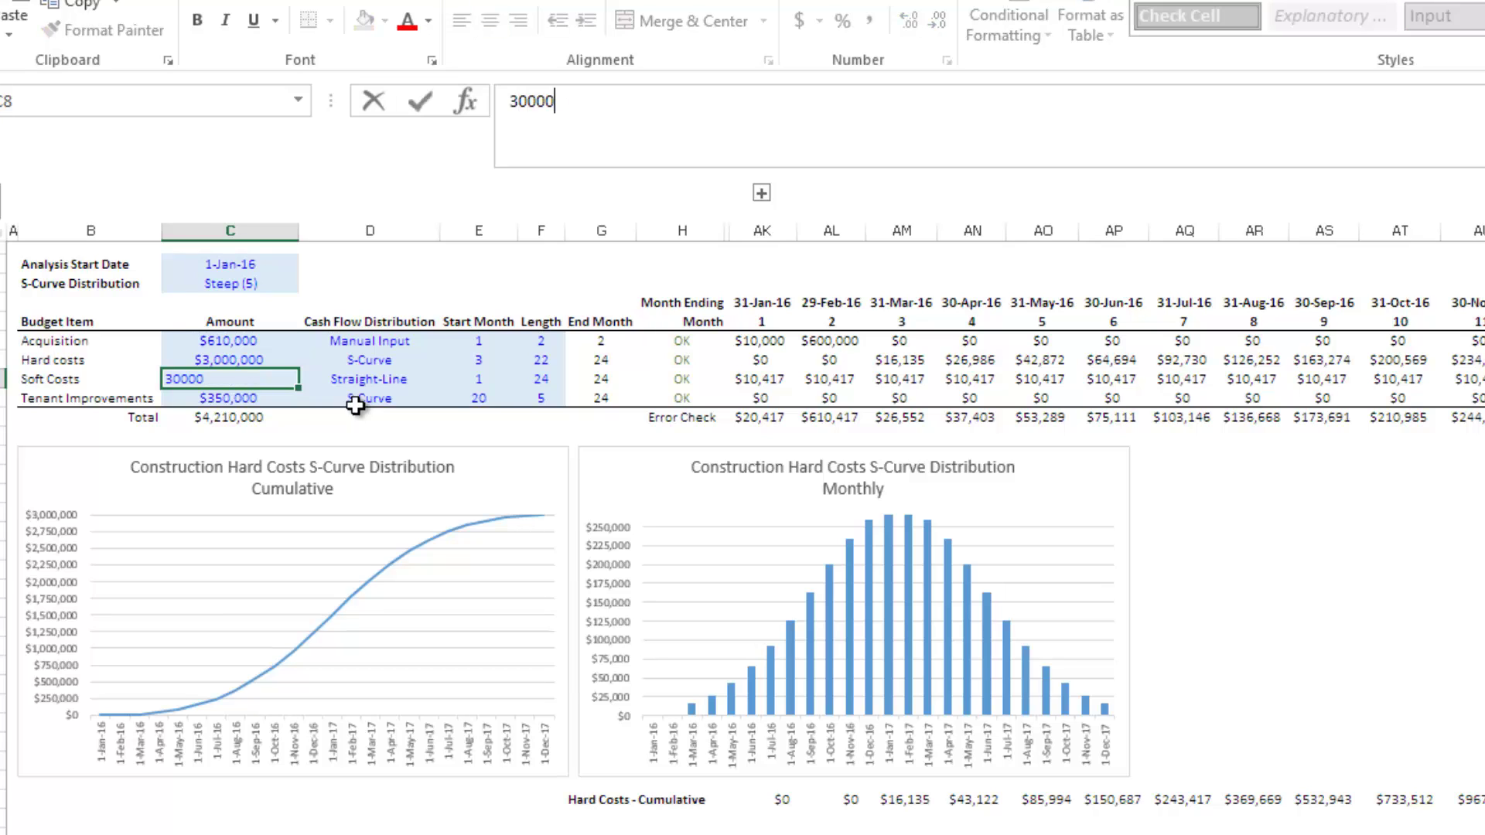
{"action": "key", "text": "ctrl+Return"}
{"action": "type", "text": "300"}
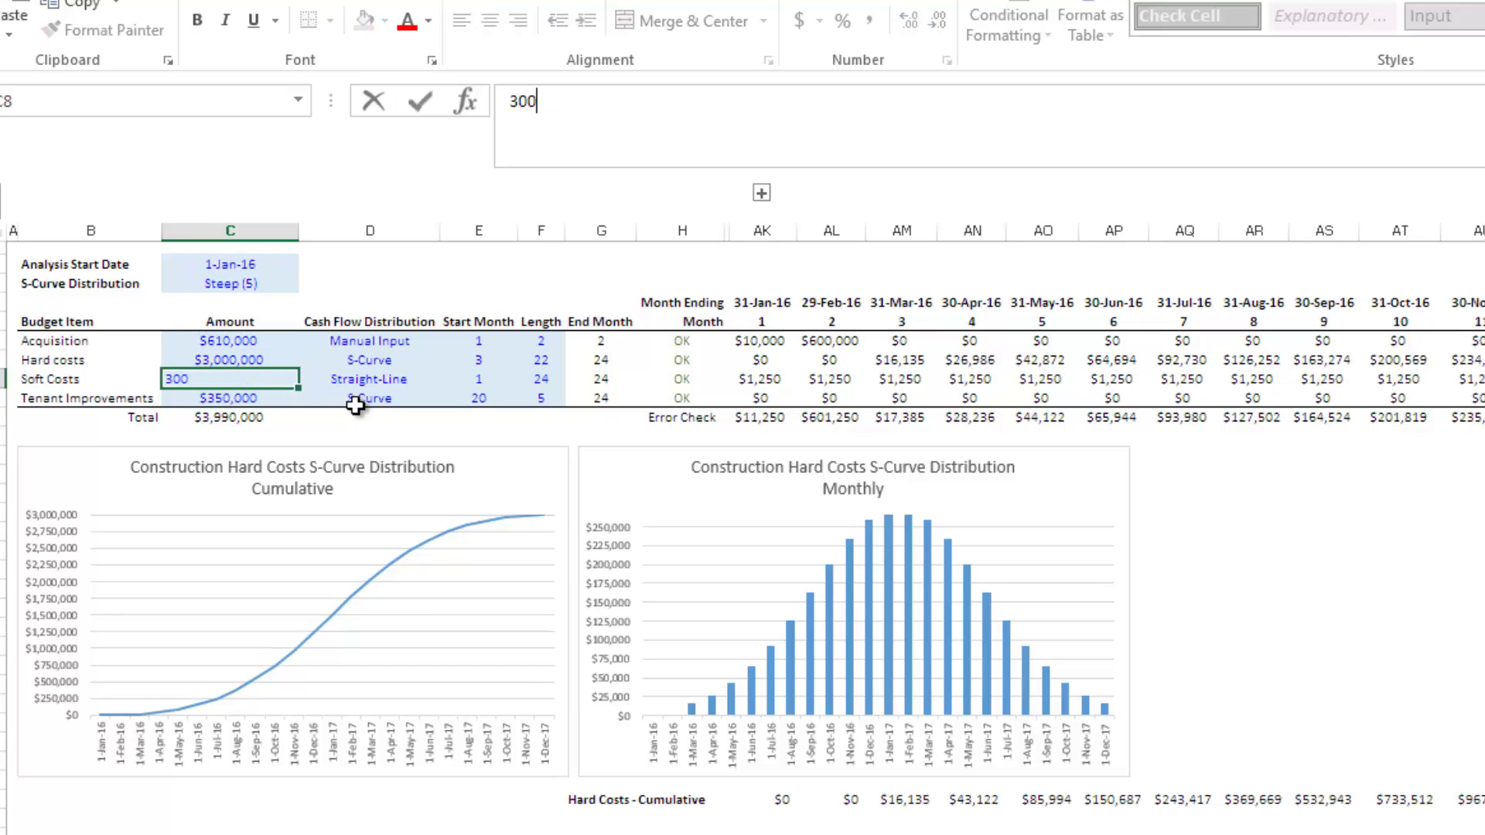
{"action": "type", "text": ",000"}
{"action": "key", "text": "Tab"}
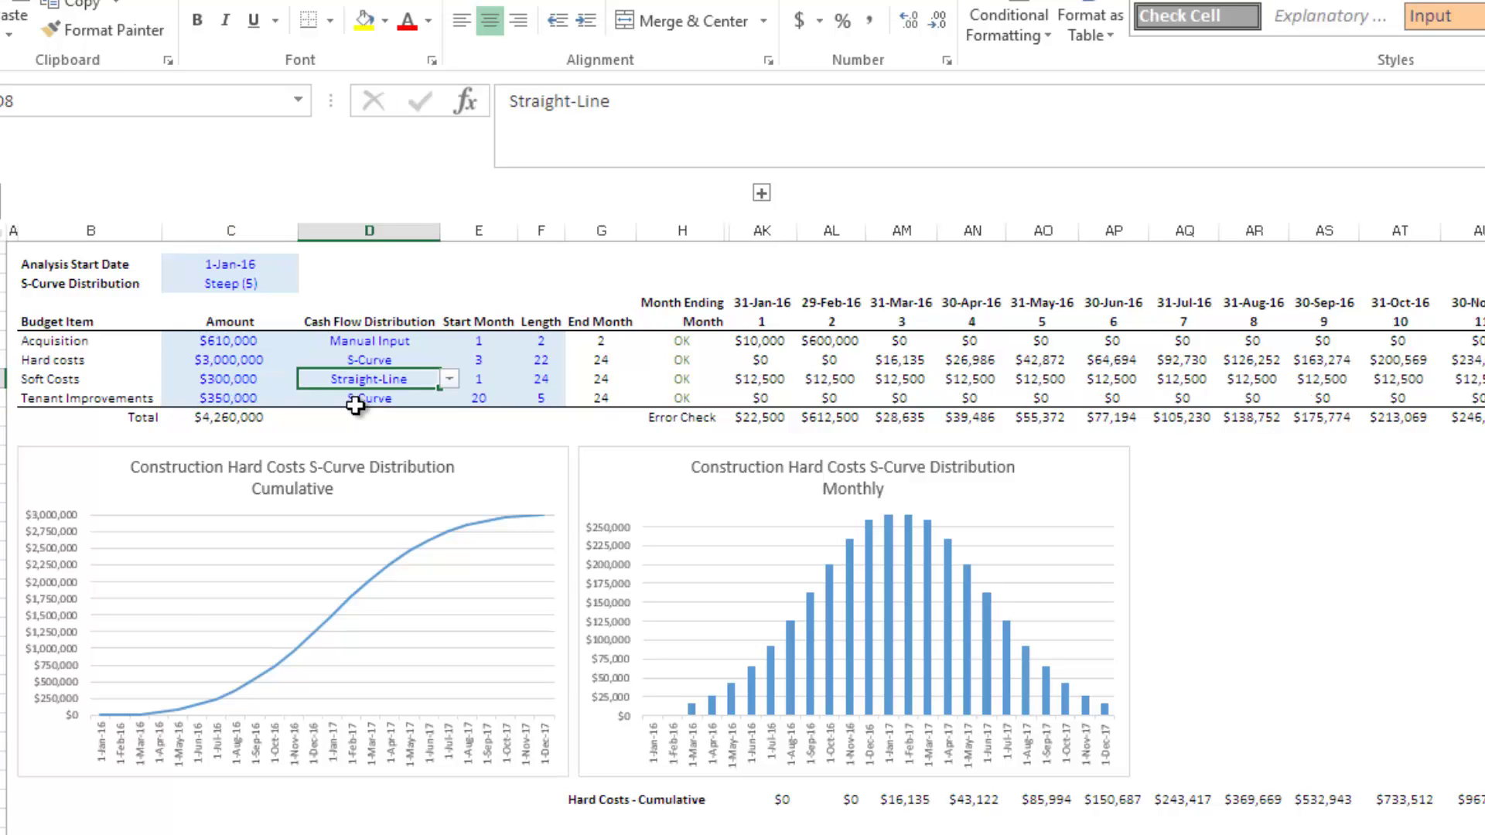
Step: Set the Soft Costs Start Month to 2
{"action": "key", "text": "Tab"}
{"action": "key", "text": "Tab"}
{"action": "key", "text": "shift+Tab"}
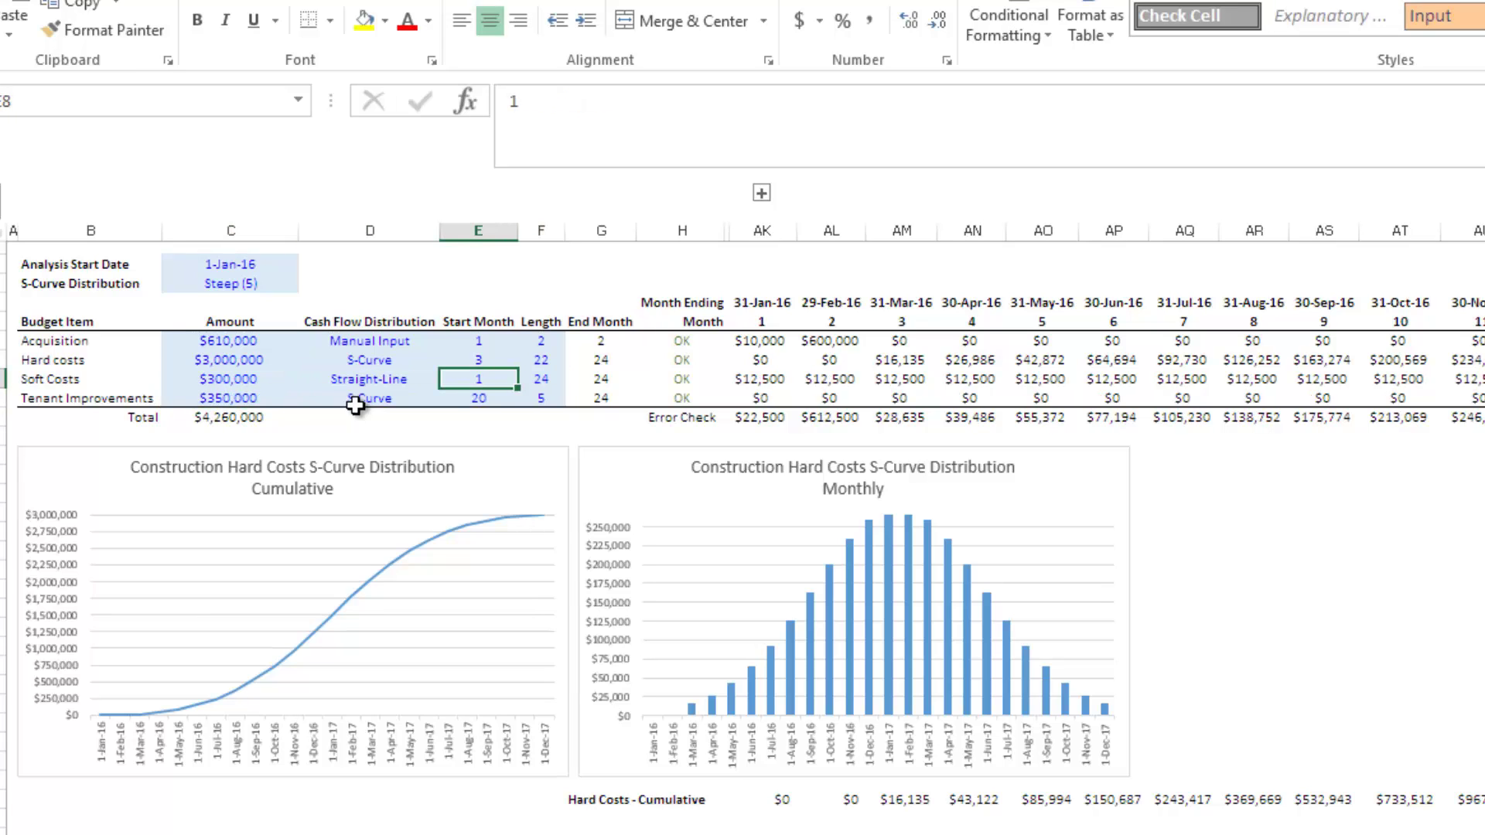
{"action": "type", "text": "2"}
{"action": "key", "text": "Return"}
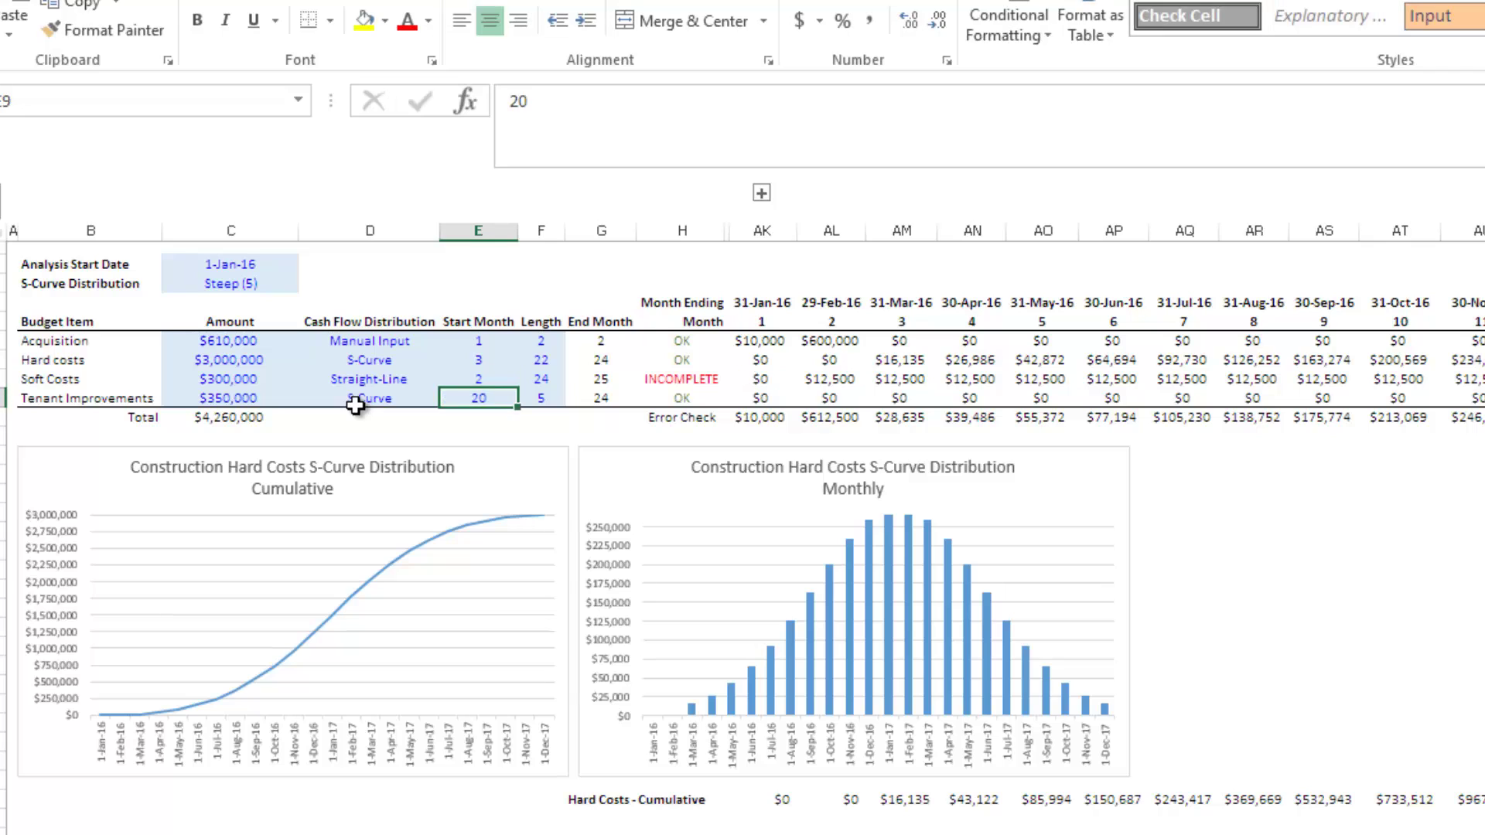
Step: Set the Soft Costs Length to 23 months and check its End Month formula
{"action": "key", "text": "Up"}
{"action": "key", "text": "Right"}
{"action": "type", "text": "23"}
{"action": "key", "text": "Return"}
{"action": "key", "text": "Up"}
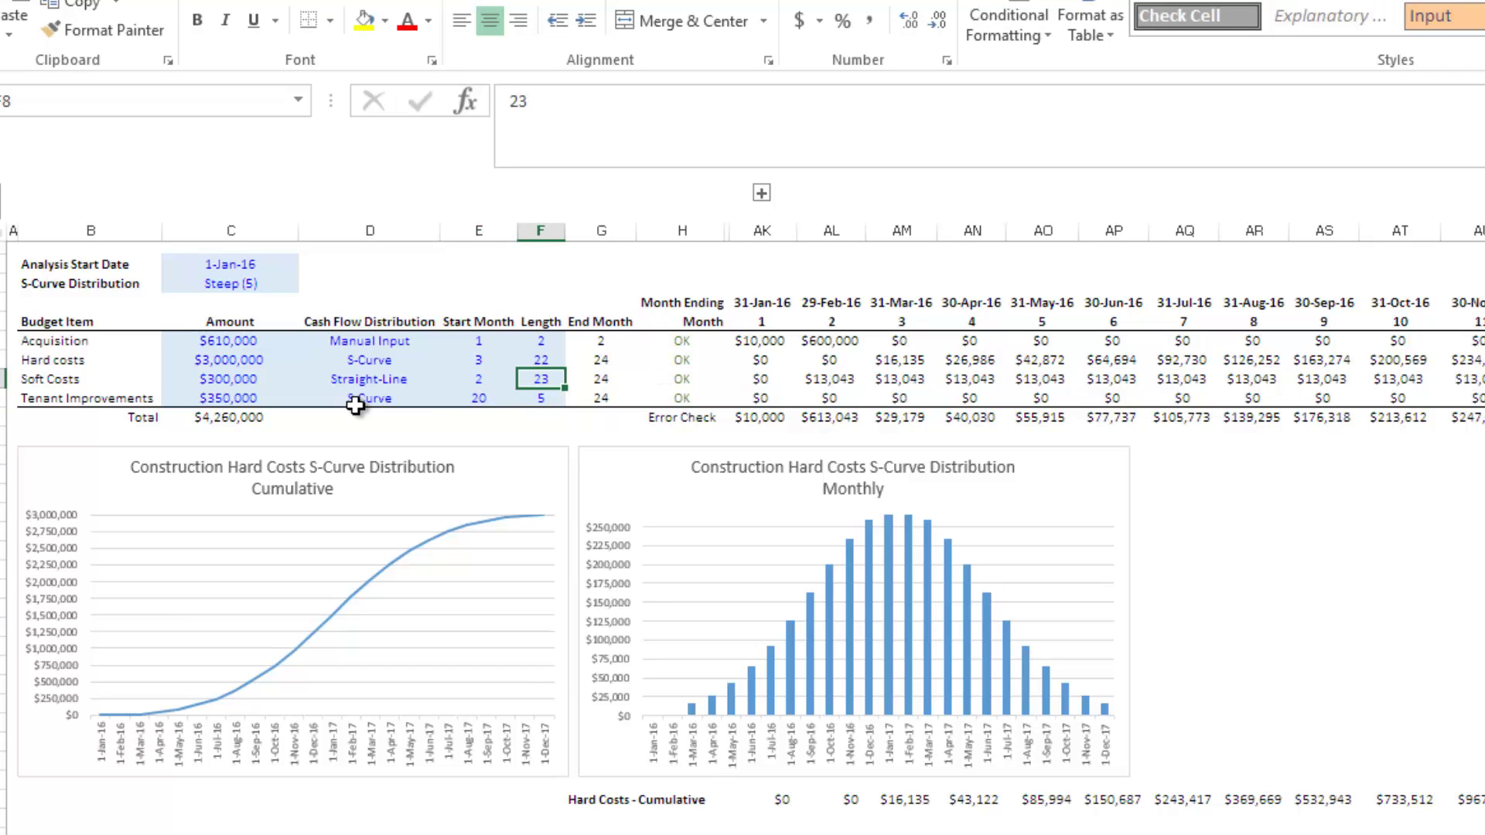
{"action": "key", "text": "Right"}
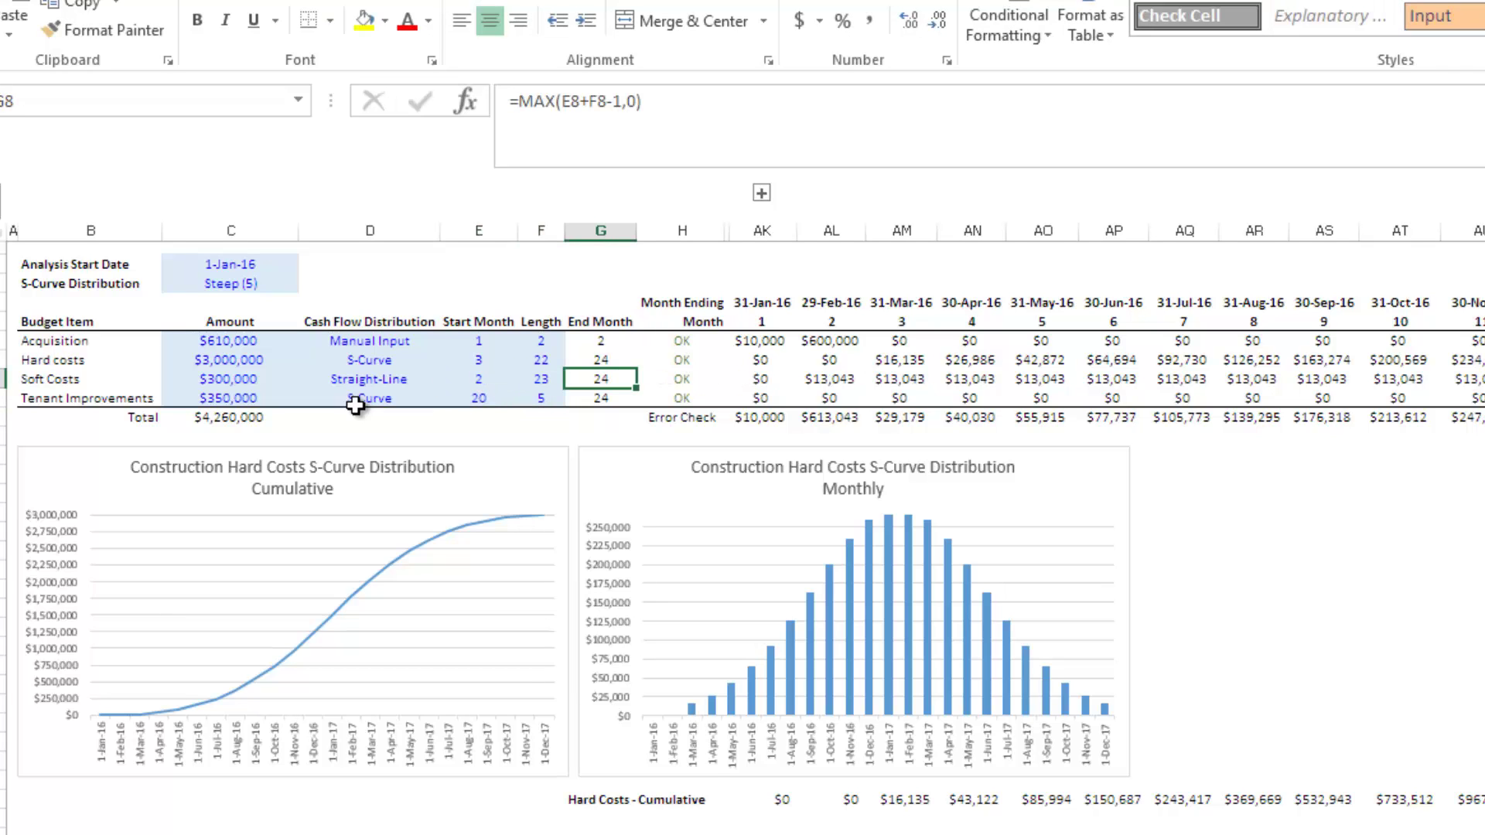
{"action": "key", "text": "Left"}
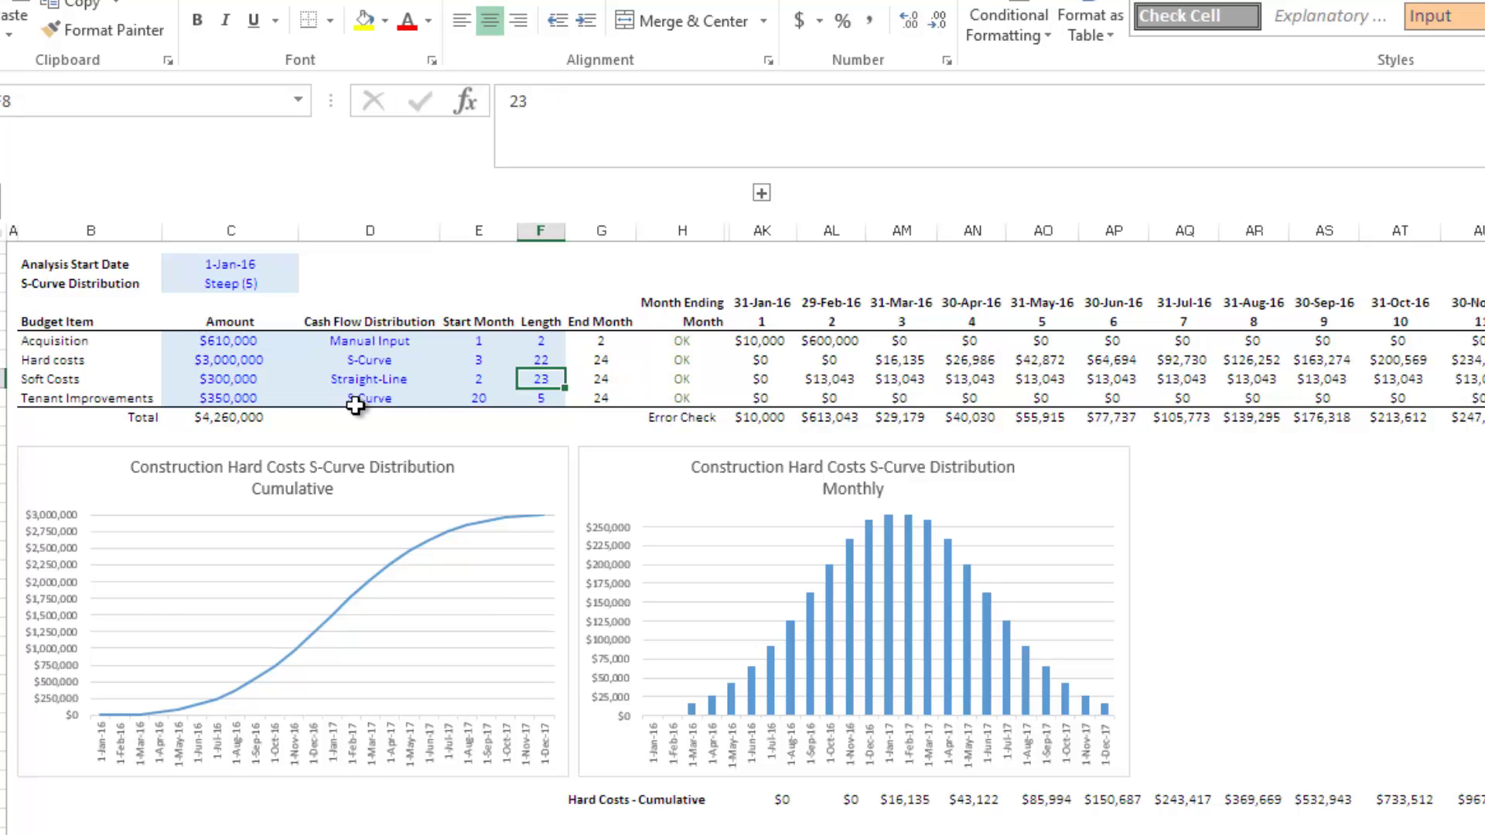
Step: Try a Soft Costs Length of 24 months and check its End Month and error check status
{"action": "type", "text": "24"}
{"action": "key", "text": "Return"}
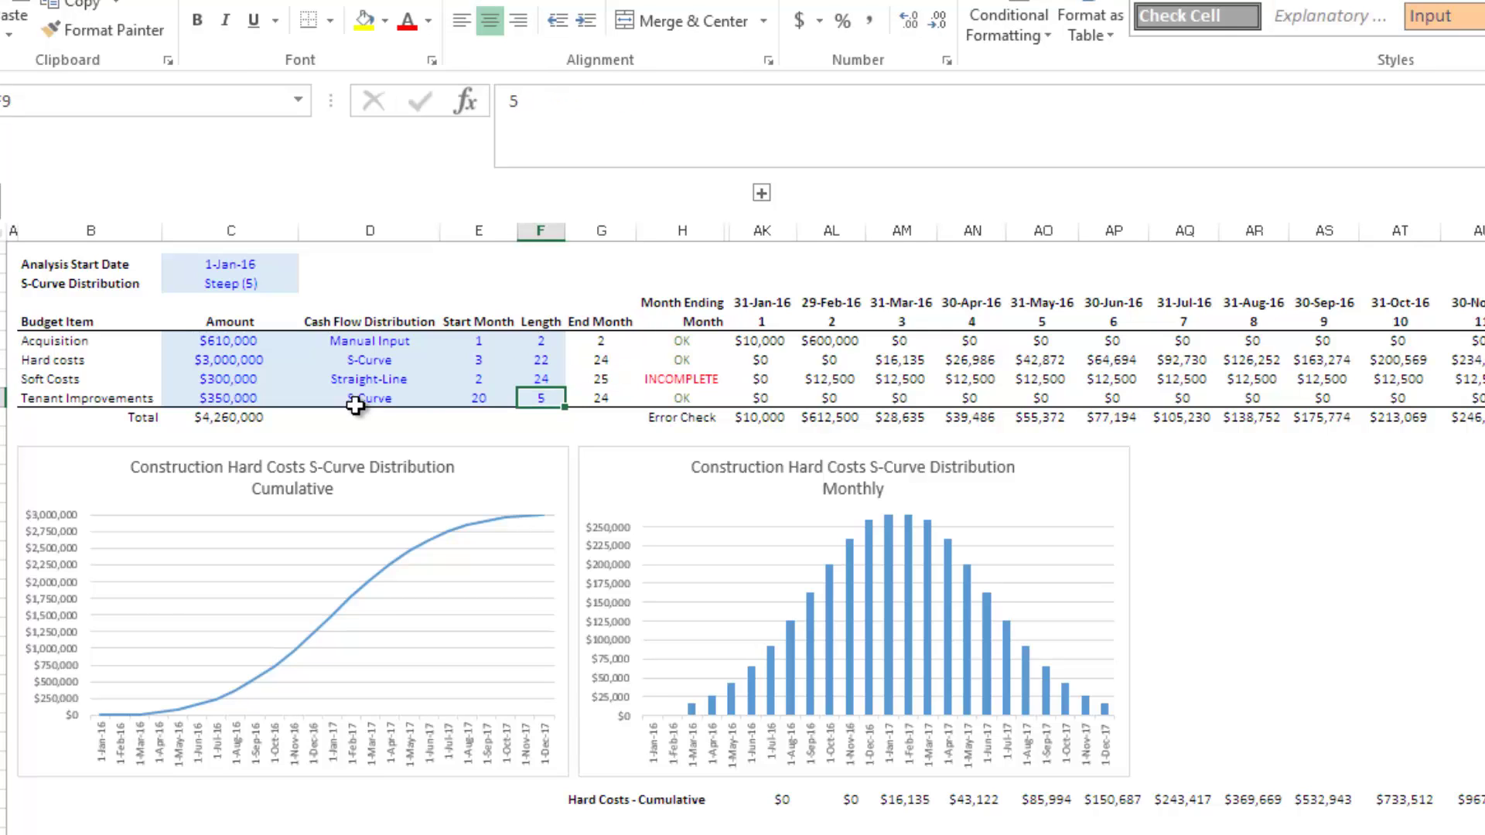
{"action": "key", "text": "Up"}
{"action": "key", "text": "Right"}
{"action": "key", "text": "Right"}
{"action": "key", "text": "Left"}
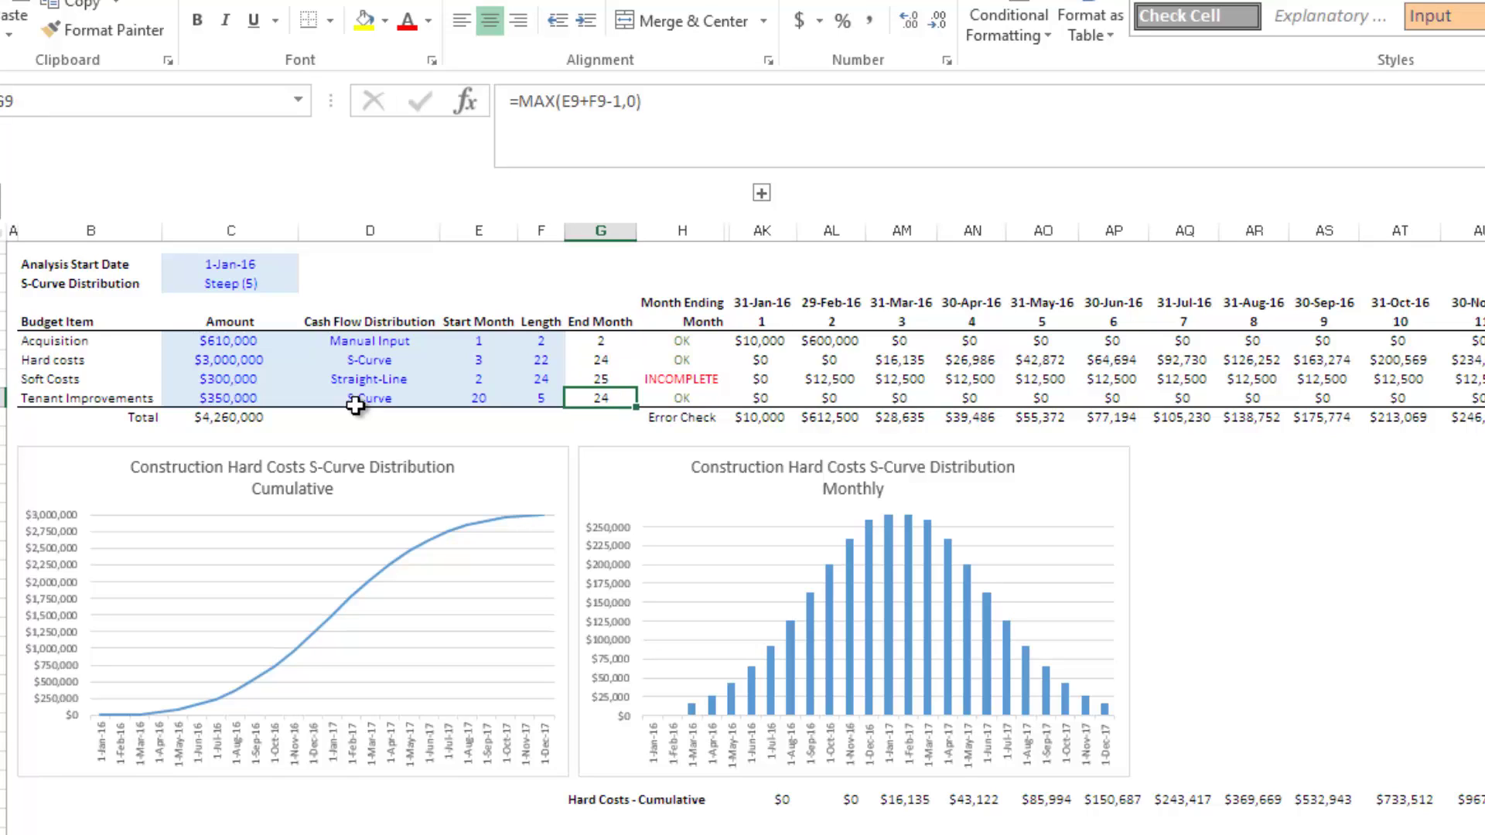
Step: Set the Soft Costs Length back to 23 months and recheck its error status
{"action": "key", "text": "Left"}
{"action": "type", "text": "23"}
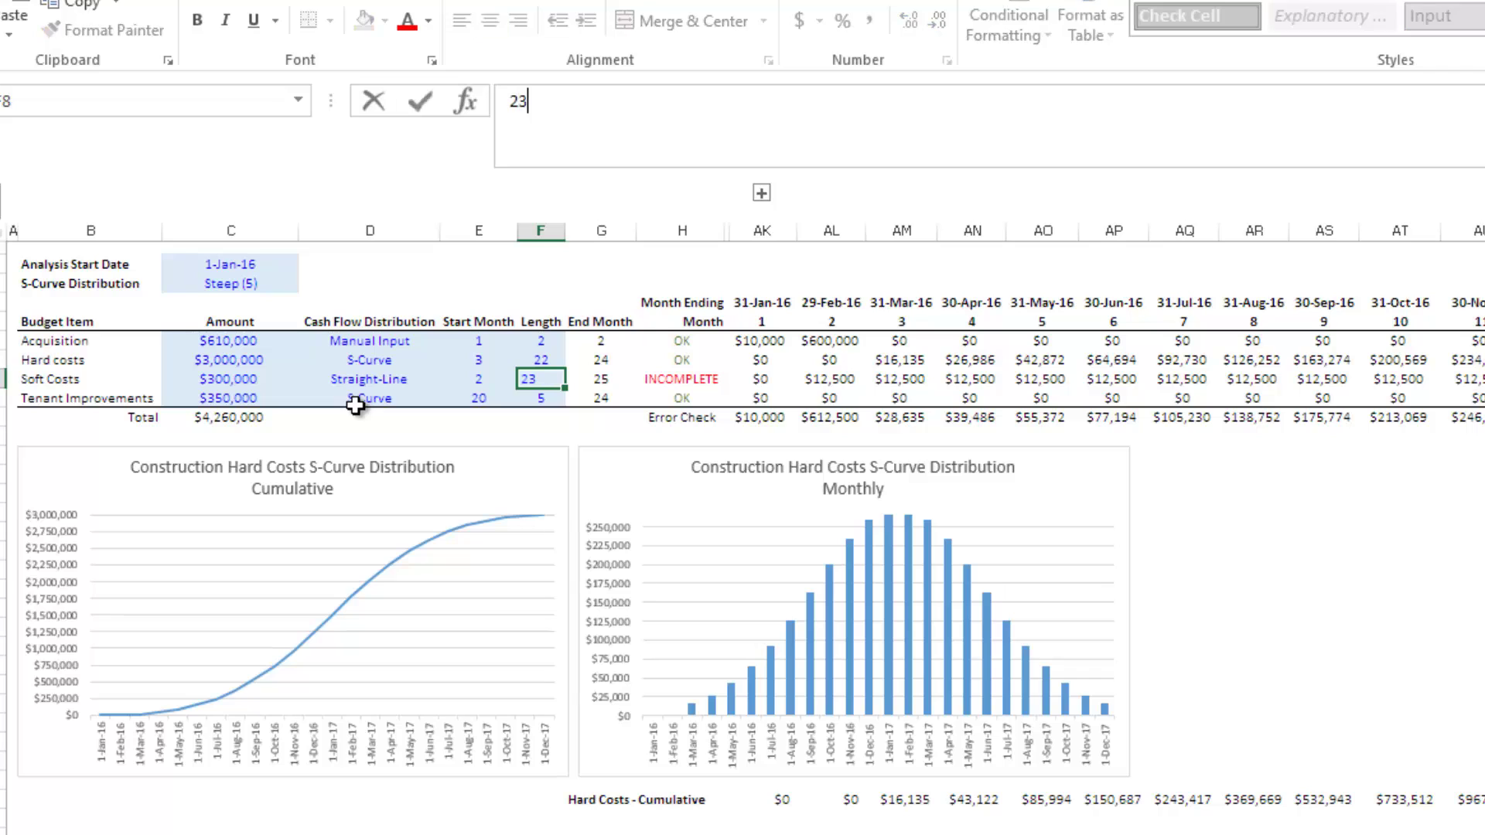
{"action": "key", "text": "Right"}
{"action": "key", "text": "Right"}
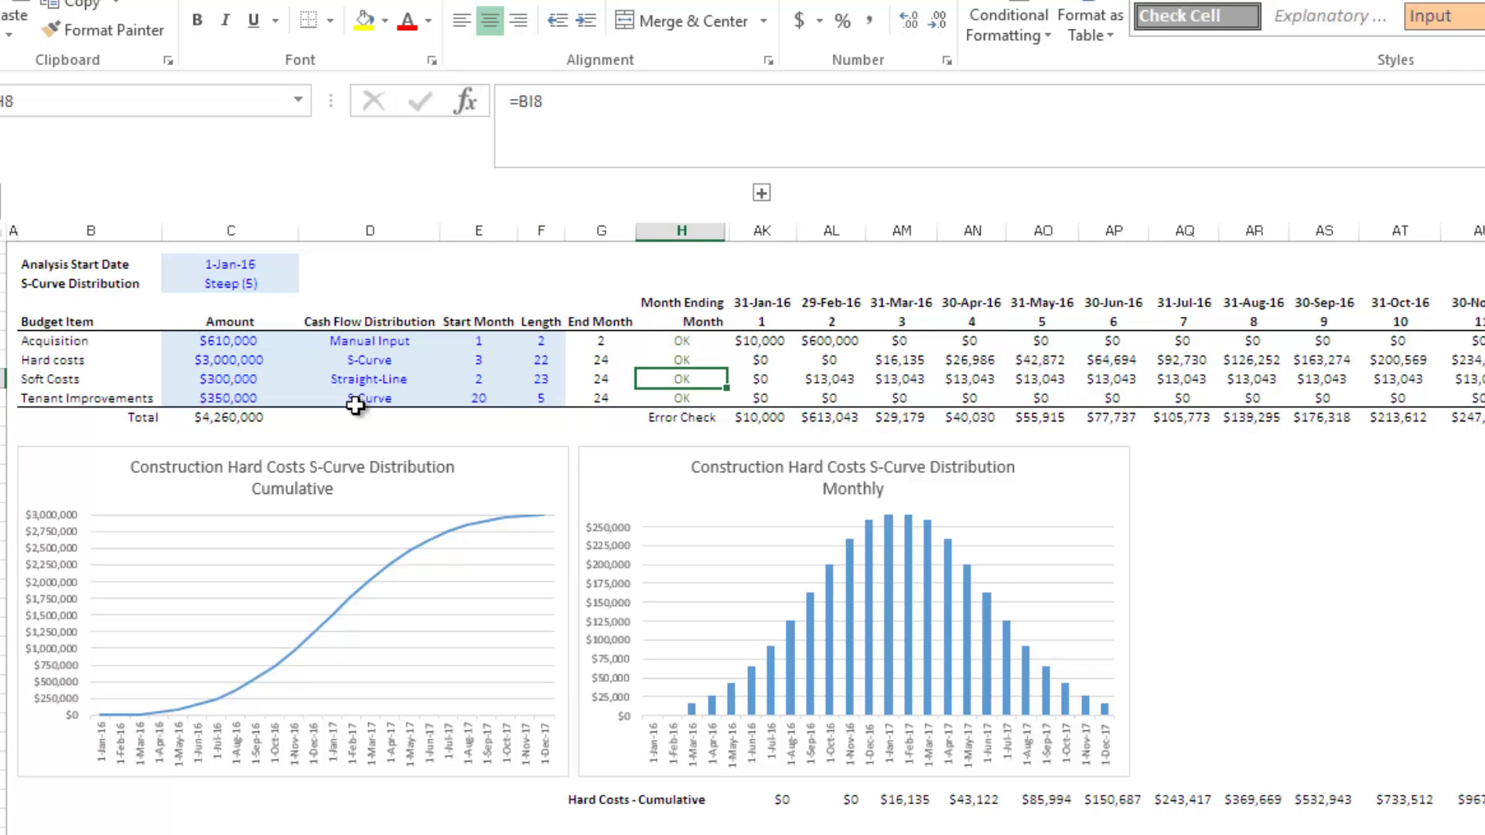
Step: Review the Soft Costs amount, length and straight-line monthly cash flows from month 2 onward
{"action": "key", "text": "Right"}
{"action": "key", "text": "Right"}
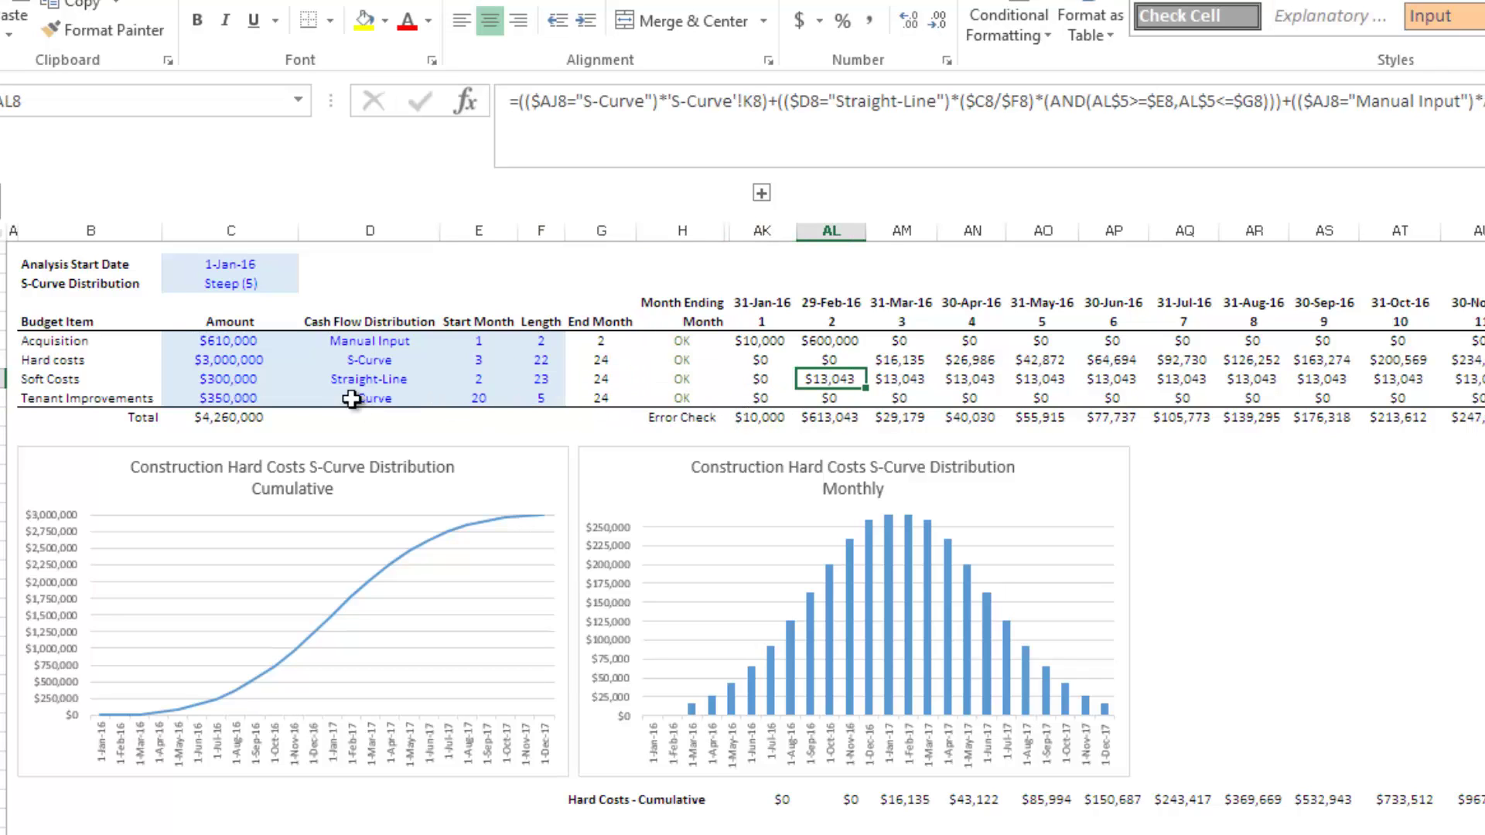
{"action": "left_click", "coordinate": [241, 377]}
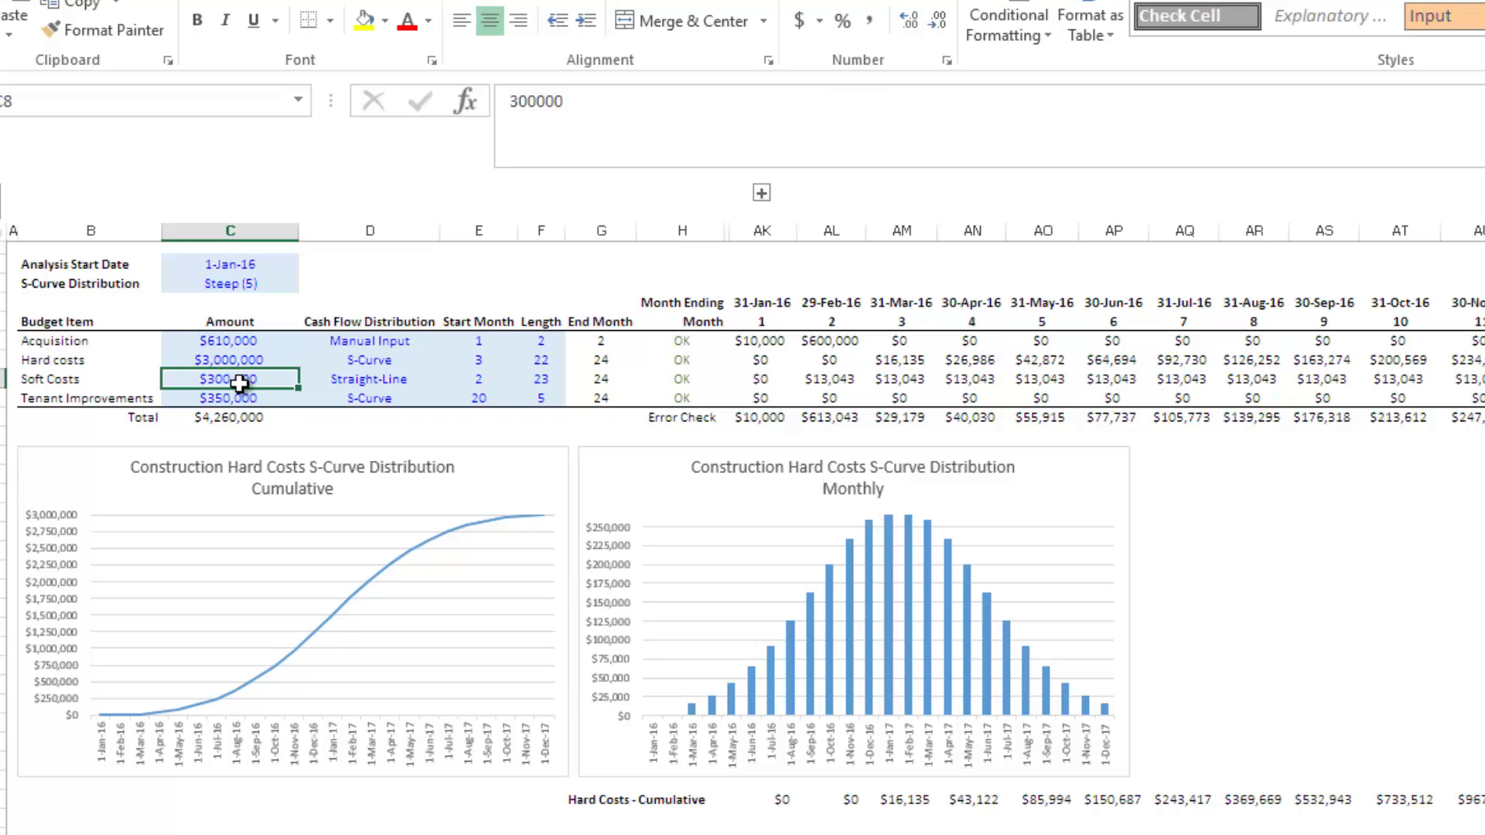
{"action": "left_click", "coordinate": [537, 378]}
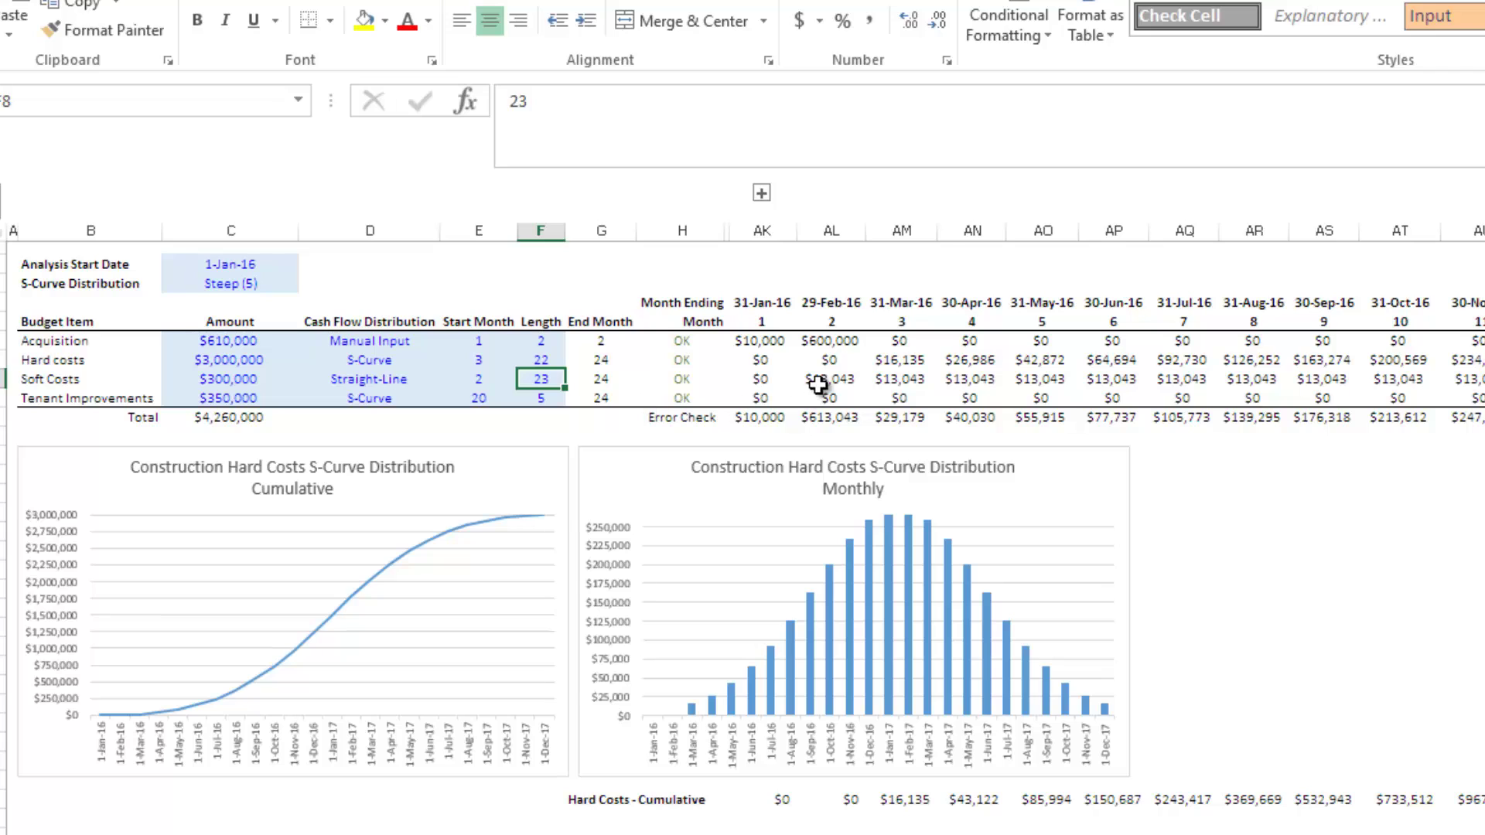
{"action": "left_click_drag", "start_coordinate": [822, 380], "coordinate": [1253, 379]}
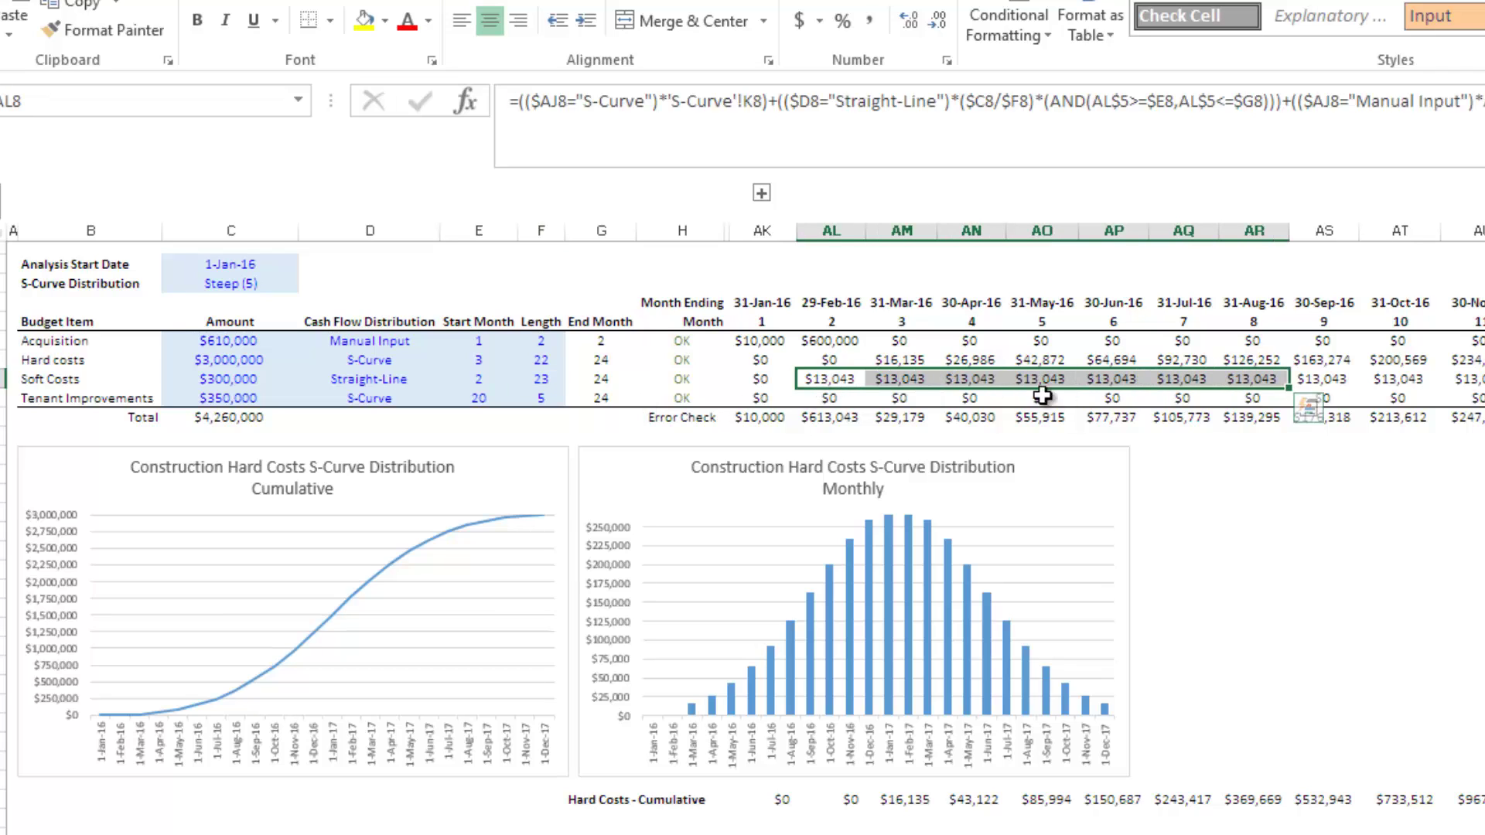
{"action": "left_click", "coordinate": [824, 375]}
Step: Set the Tenant Improvements budget amount to 250,000
{"action": "left_click", "coordinate": [109, 397]}
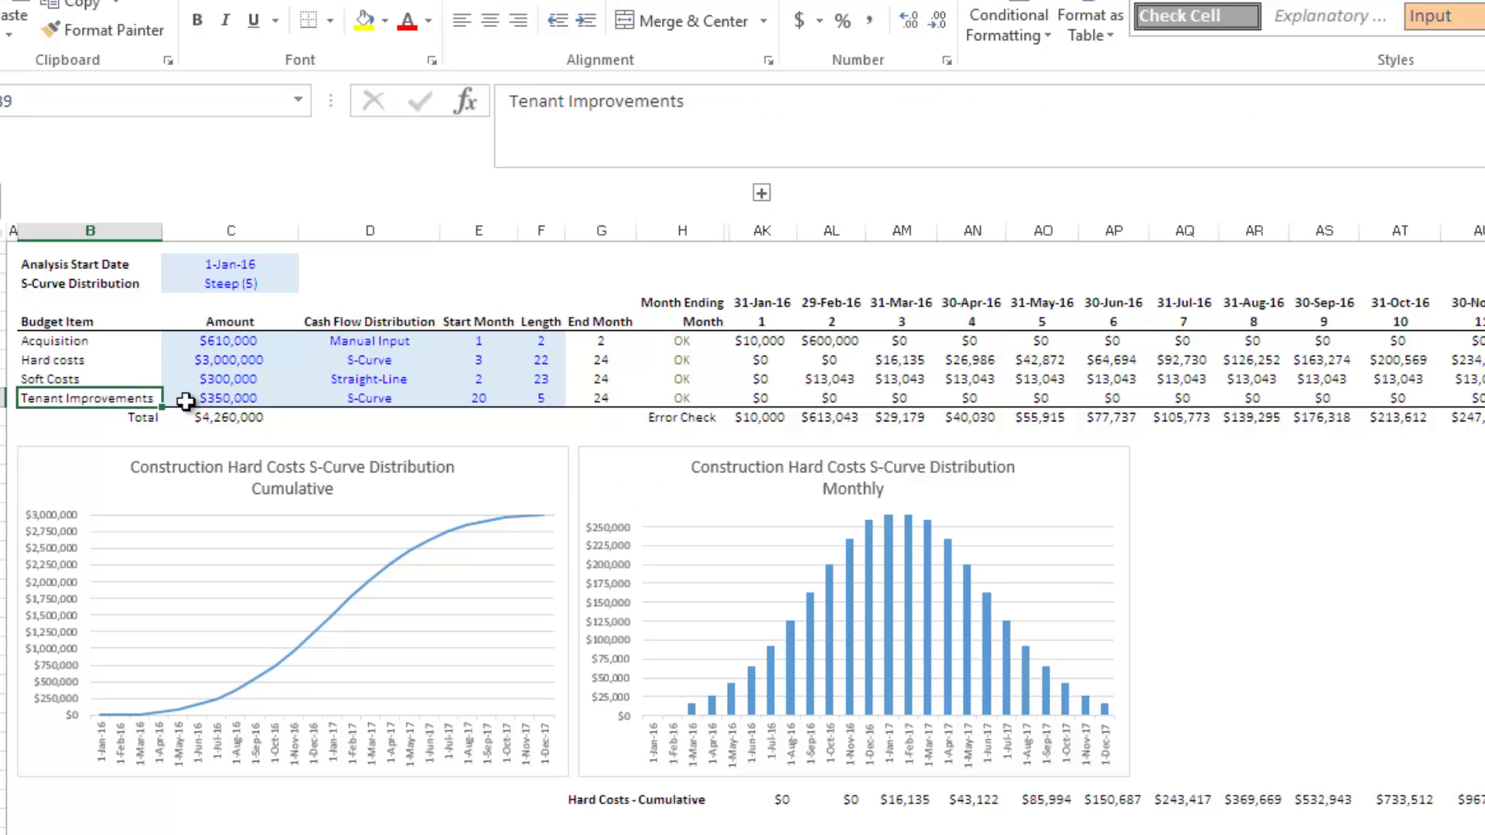
{"action": "left_click", "coordinate": [229, 403]}
{"action": "type", "text": "250"}
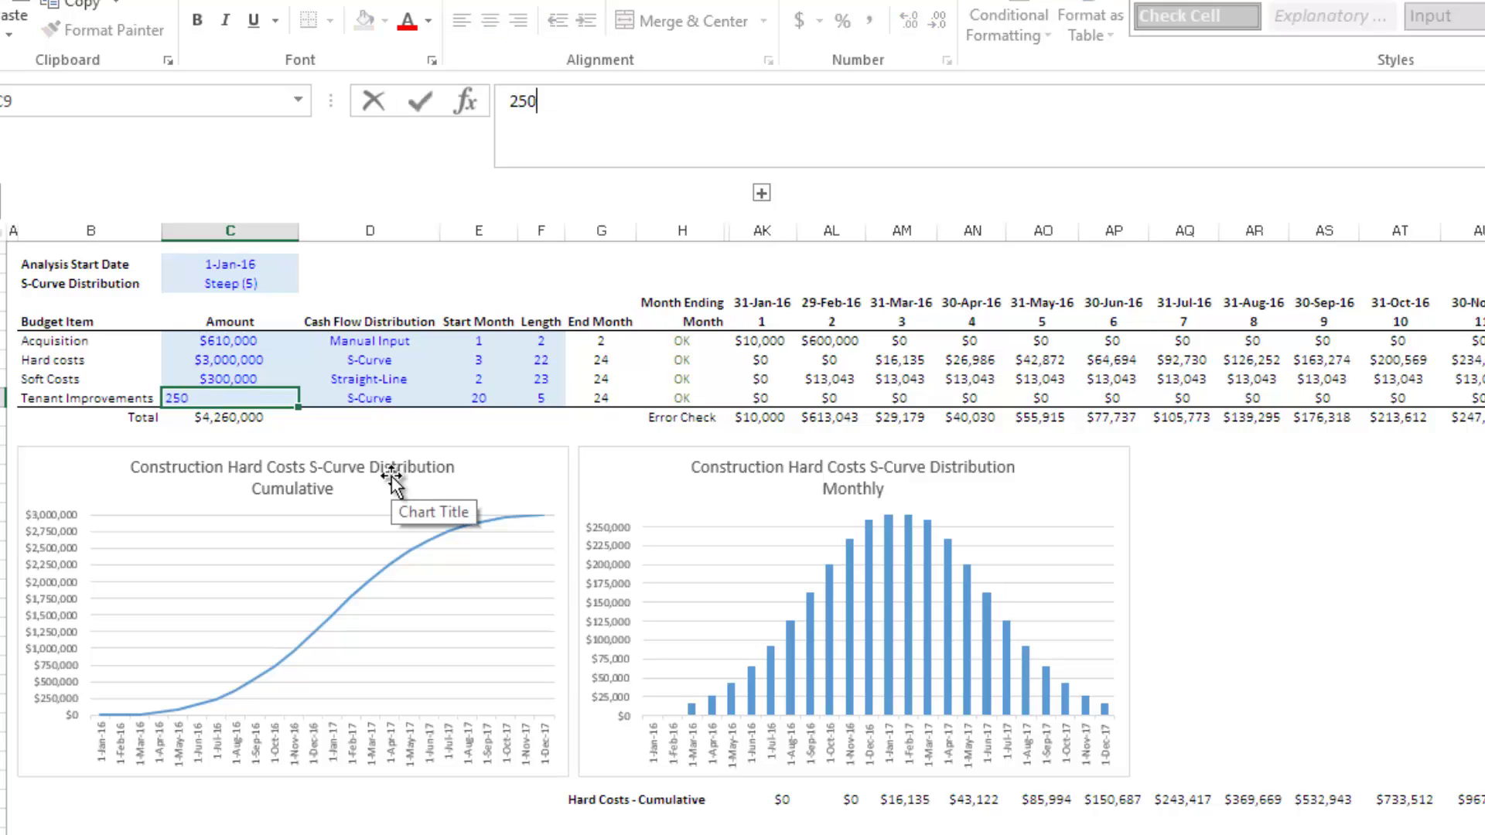
{"action": "type", "text": ",000"}
{"action": "key", "text": "Return"}
{"action": "key", "text": "Up"}
Step: Set the Tenant Improvements Start Month to 21 and its Length to 4 months
{"action": "key", "text": "Right"}
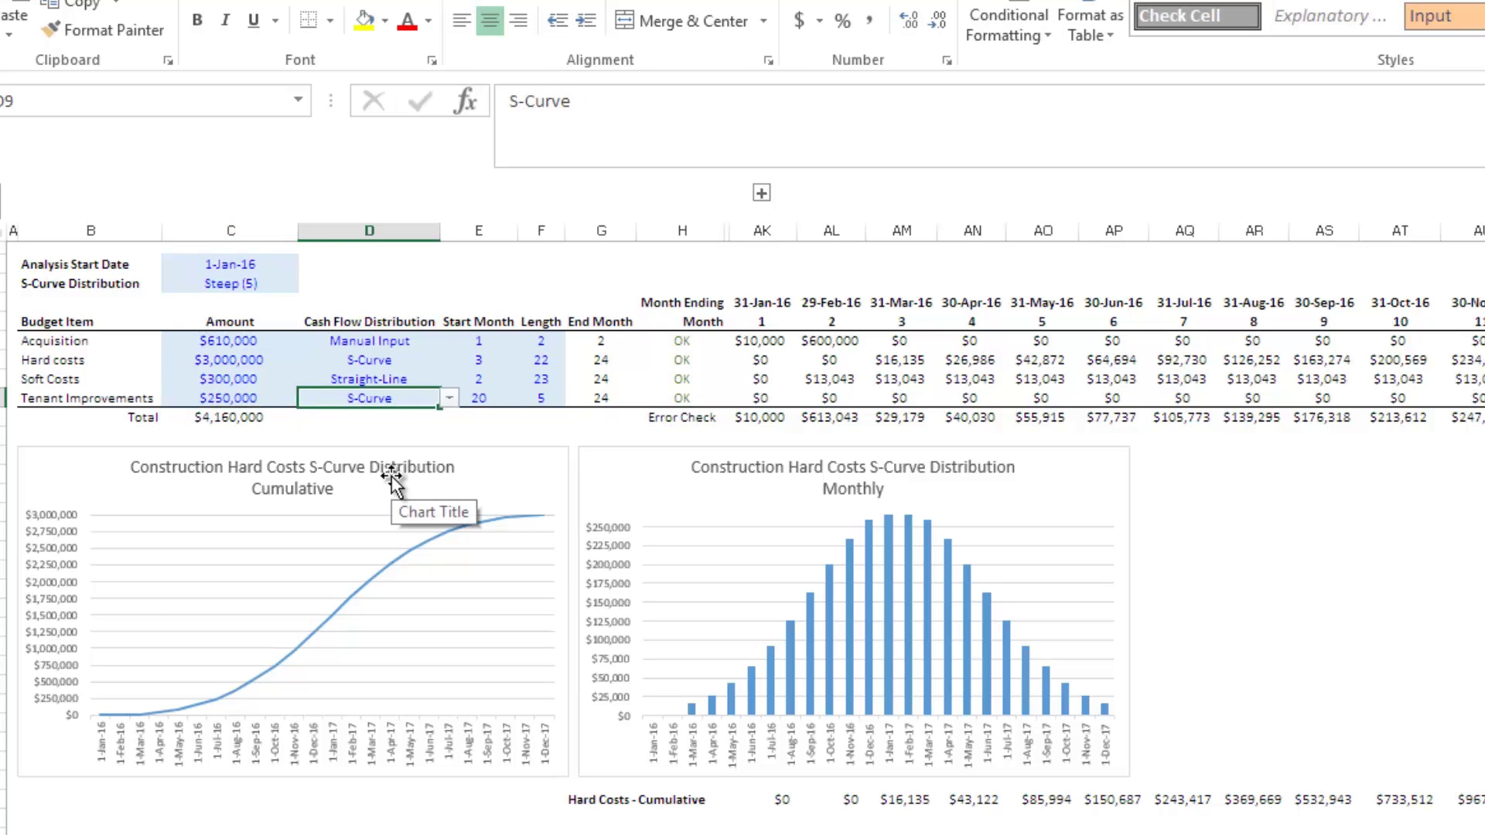
{"action": "key", "text": "Right"}
{"action": "key", "text": "Right"}
{"action": "key", "text": "Left"}
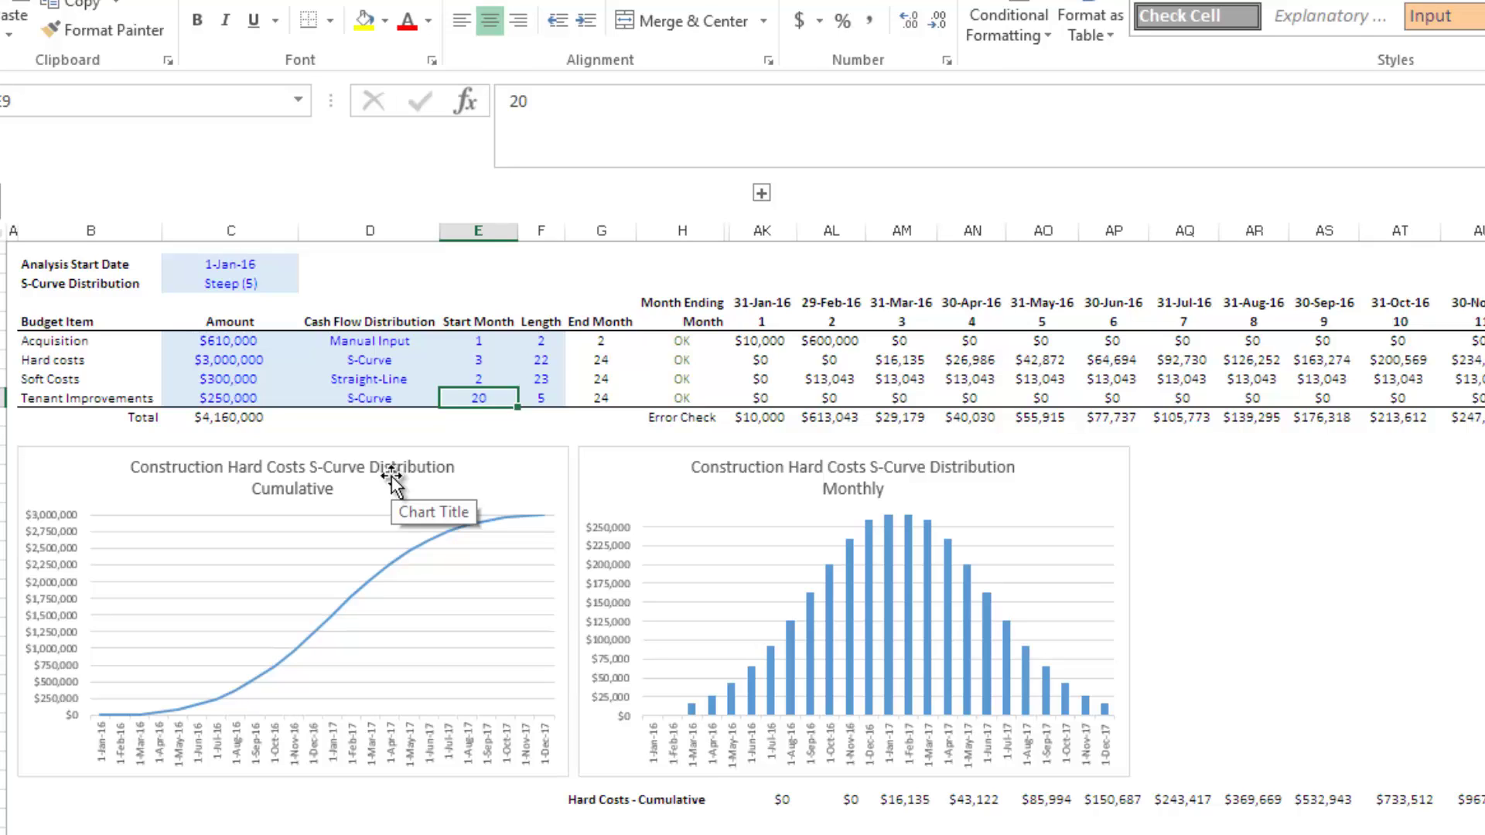
{"action": "type", "text": "21"}
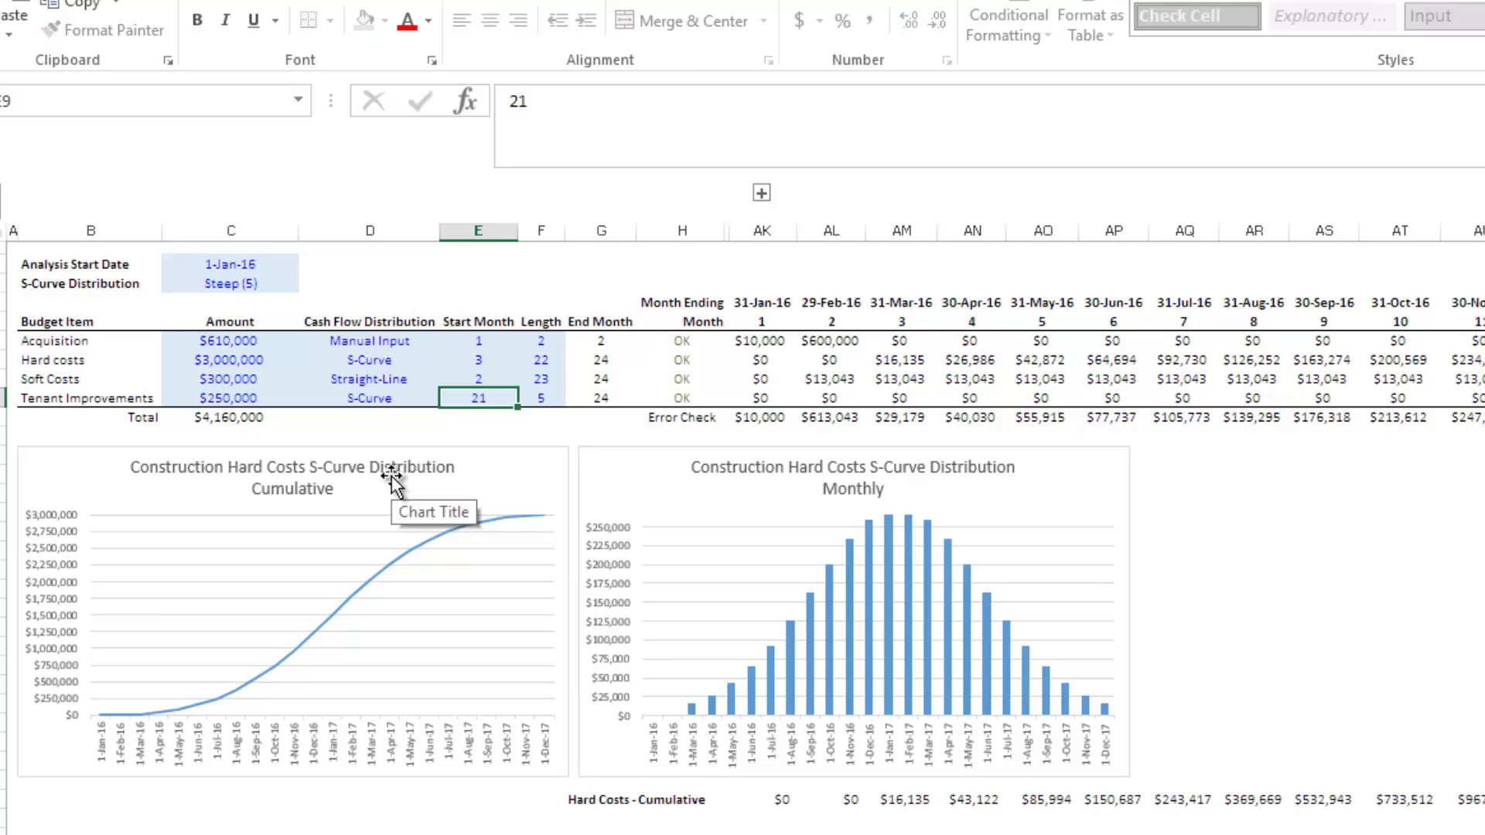
{"action": "key", "text": "Tab"}
{"action": "type", "text": "4"}
{"action": "key", "text": "Return"}
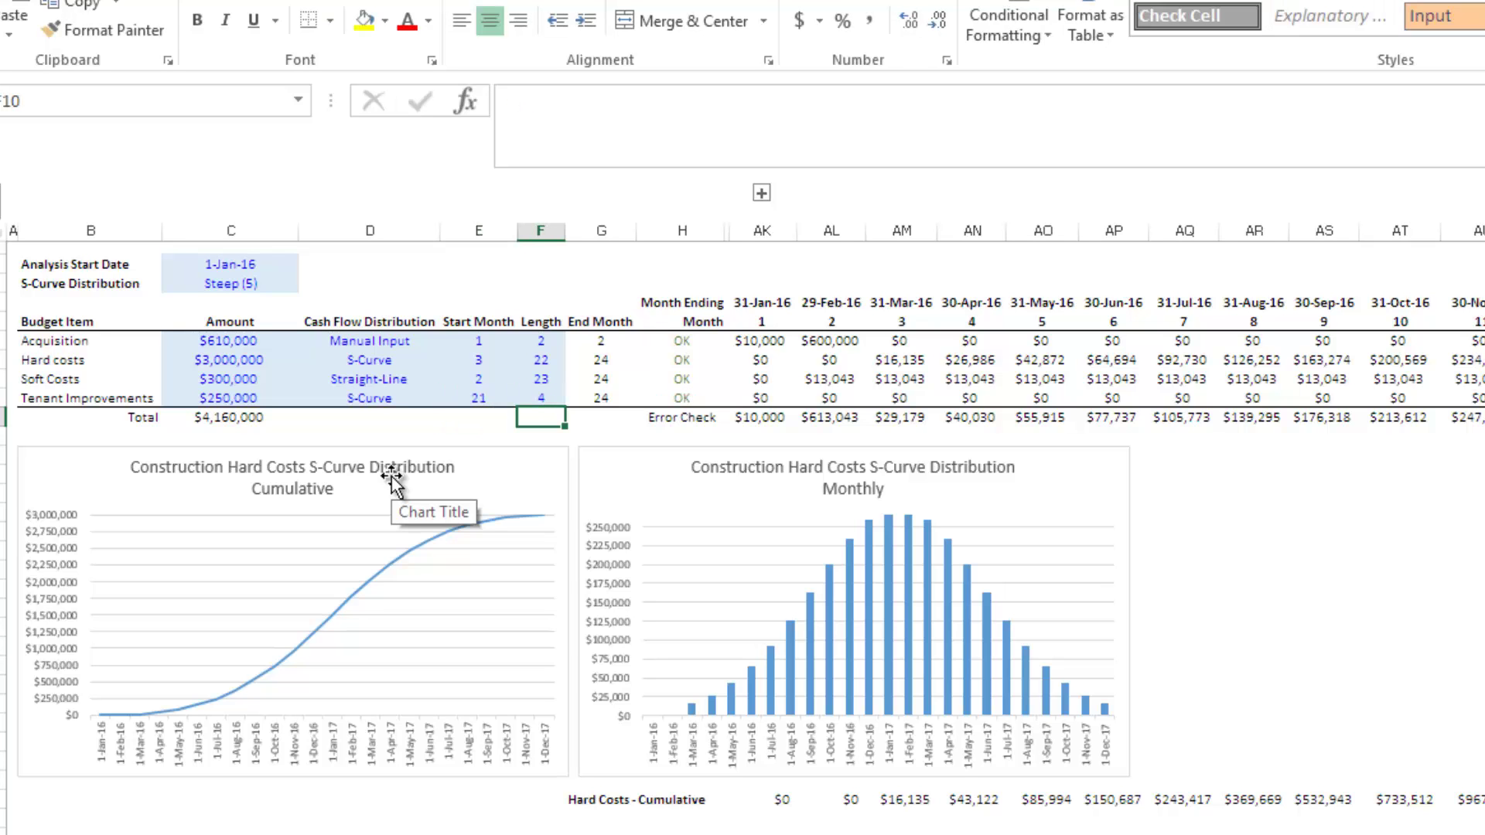
Step: Inspect the Tenant Improvements S-Curve cash flows in months 21 to 24, then return to its budget amount
{"action": "key", "text": "Up"}
{"action": "key", "text": "Right"}
{"action": "key", "text": "Right"}
{"action": "key", "text": "Right"}
{"action": "key", "text": "Right"}
{"action": "key", "text": "Right"}
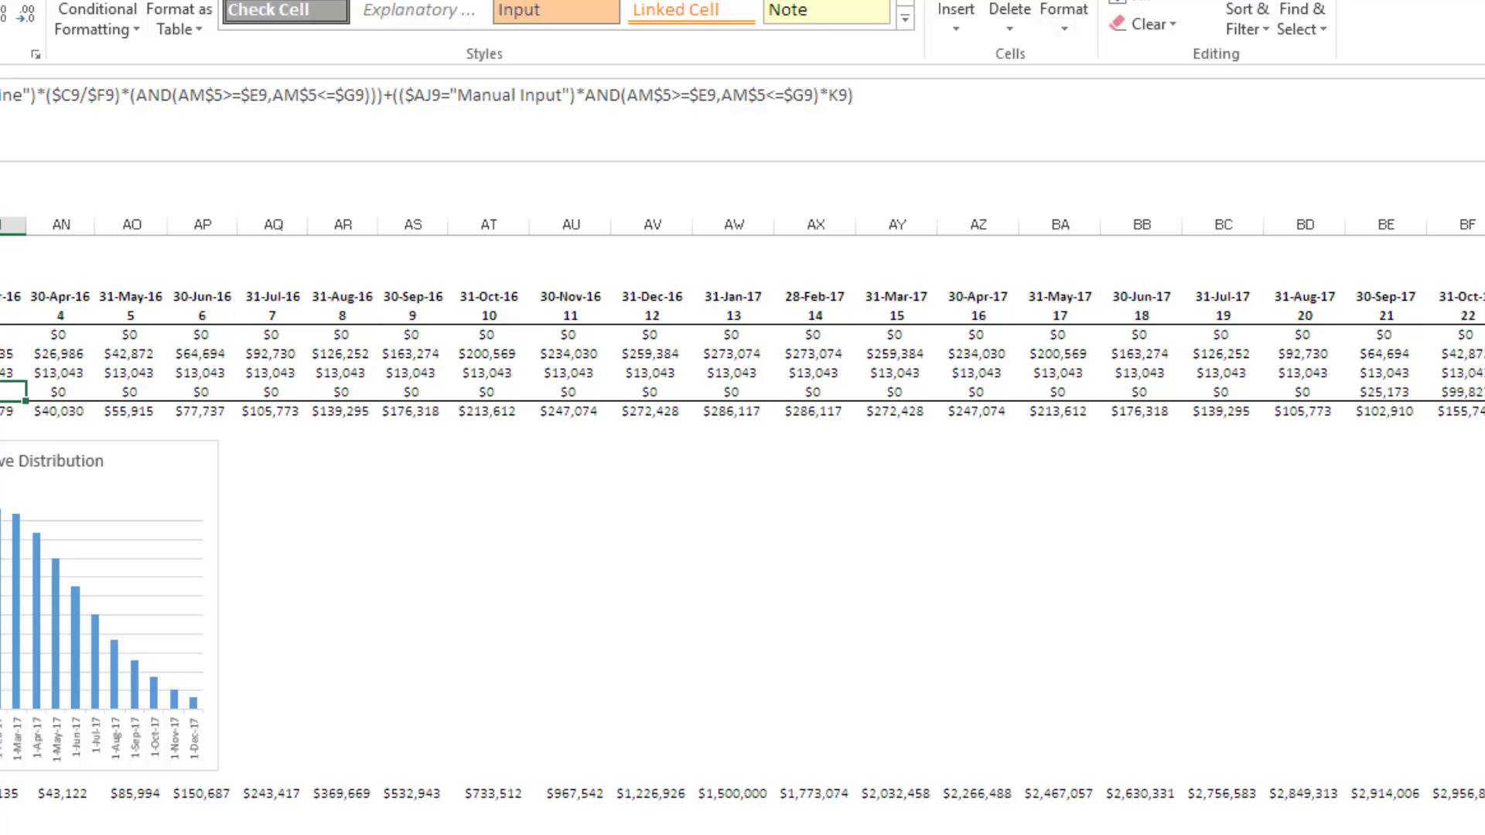
{"action": "key", "text": "Right"}
{"action": "key", "text": "Right"}
{"action": "key", "text": "Right"}
{"action": "key", "text": "Right"}
{"action": "key", "text": "Right"}
{"action": "key", "text": "Right"}
{"action": "key", "text": "Right"}
{"action": "key", "text": "Right"}
{"action": "key", "text": "Right"}
{"action": "key", "text": "Right"}
{"action": "key", "text": "Right"}
{"action": "key", "text": "Right"}
{"action": "key", "text": "Right"}
{"action": "key", "text": "Right"}
{"action": "key", "text": "Right"}
{"action": "key", "text": "Right"}
{"action": "key", "text": "Right"}
{"action": "key", "text": "Right"}
{"action": "key", "text": "Right"}
{"action": "key", "text": "Right"}
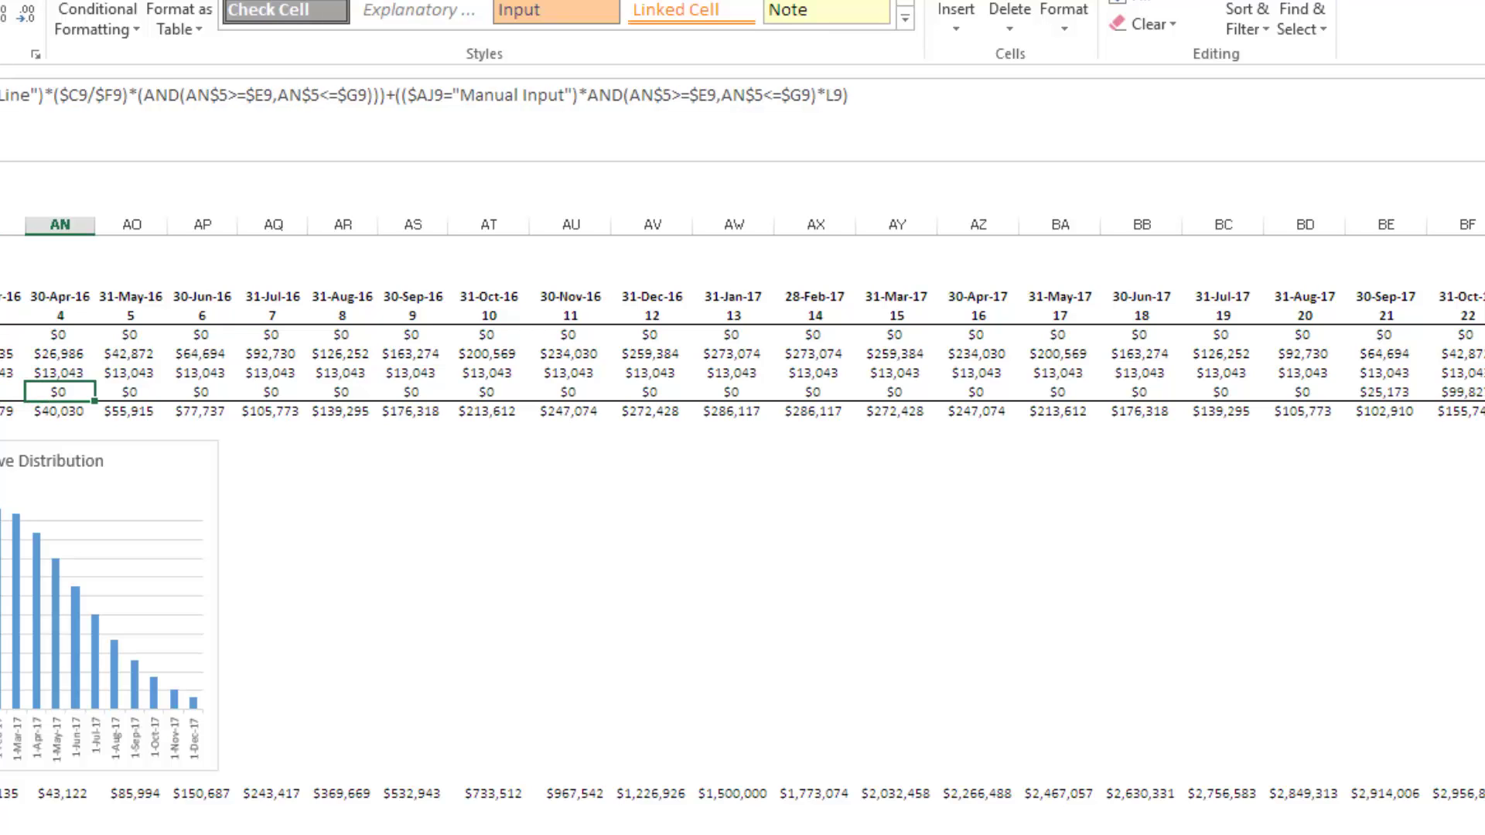
{"action": "key", "text": "Left"}
{"action": "key", "text": "Left"}
{"action": "key", "text": "Left"}
{"action": "key", "text": "Left"}
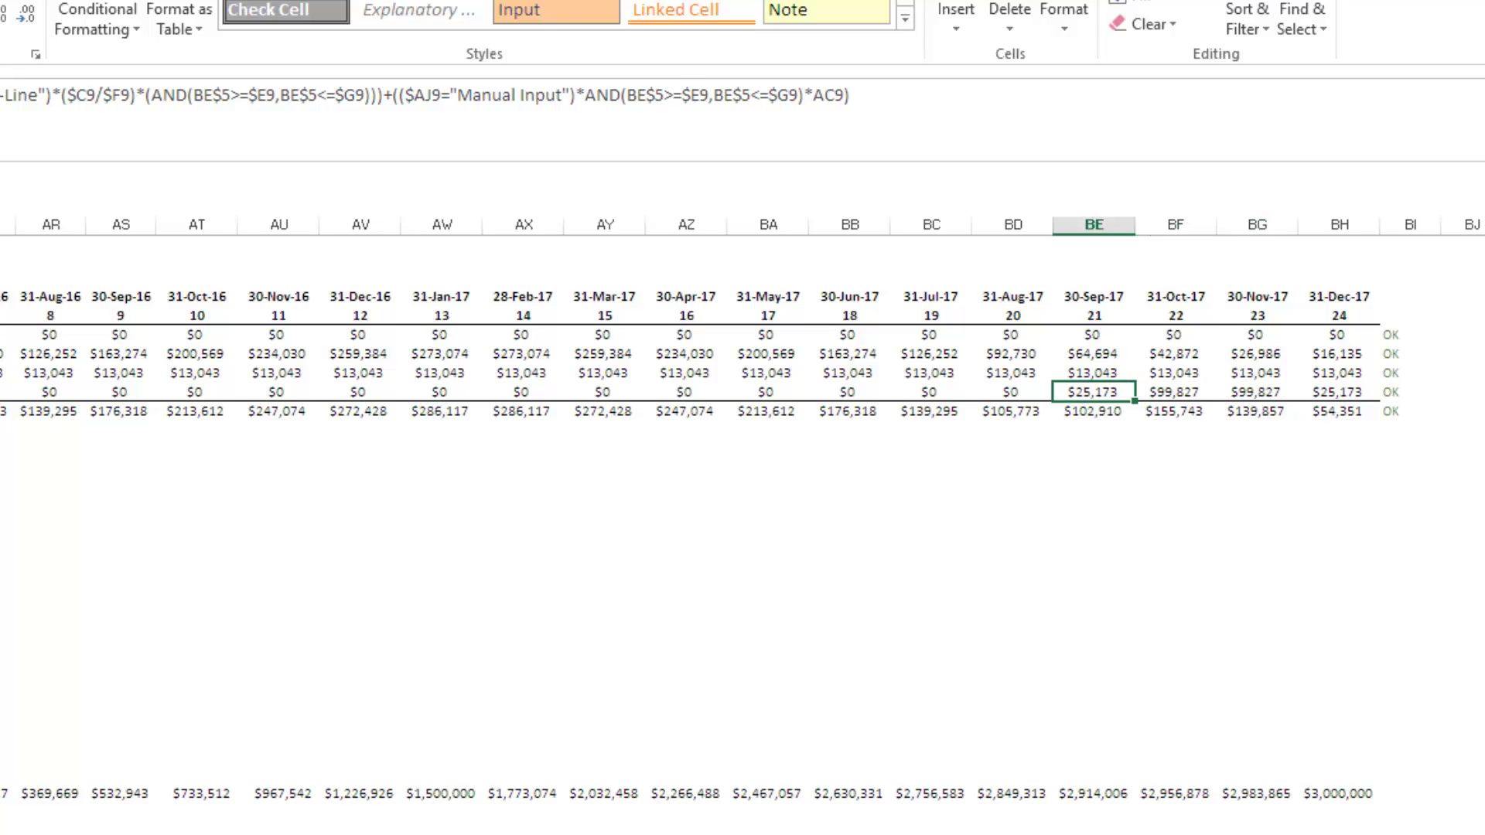
{"action": "key", "text": "Right"}
{"action": "key", "text": "Right"}
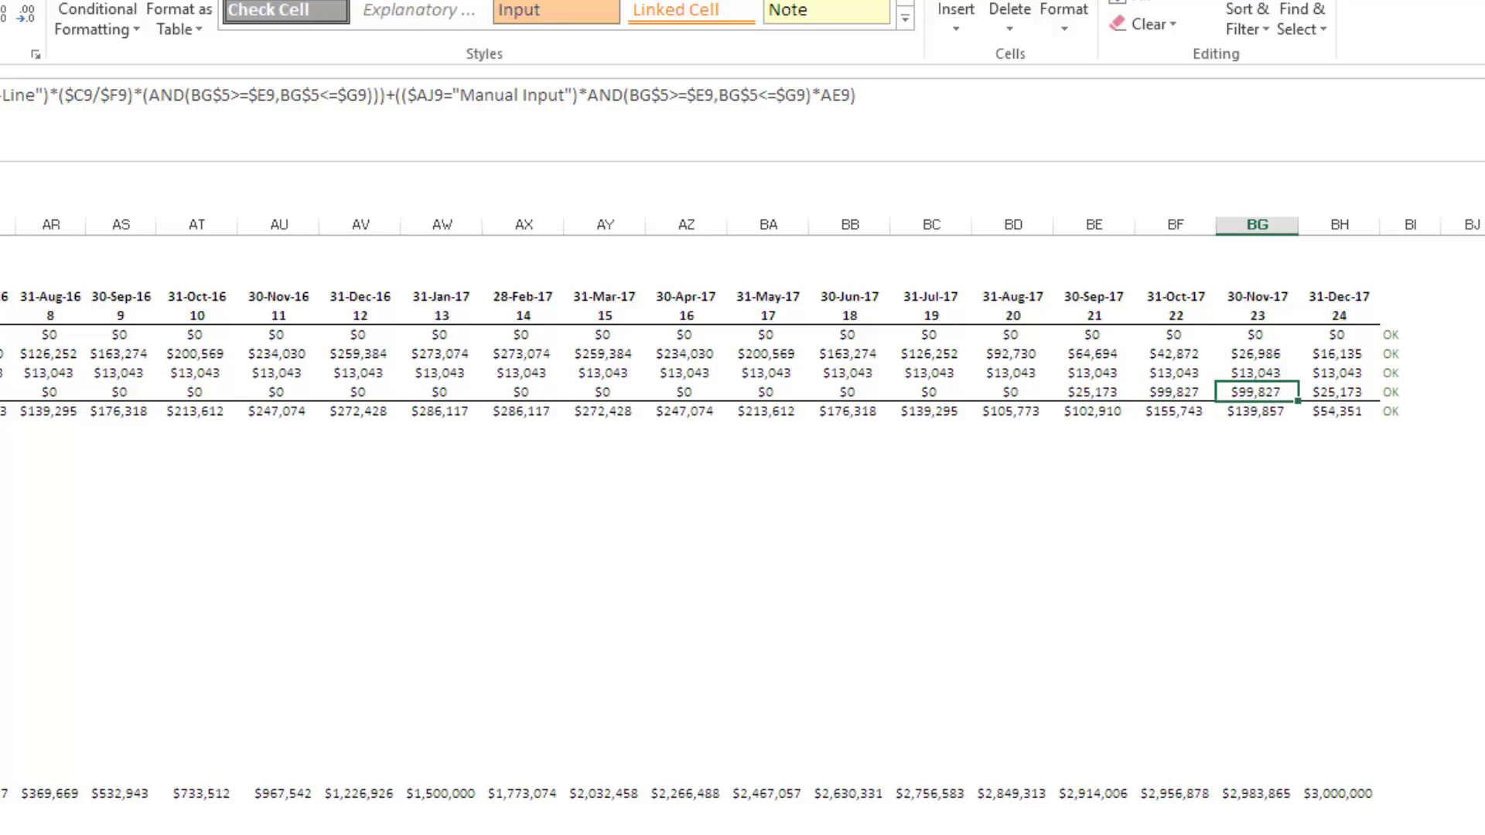
{"action": "key", "text": "Right"}
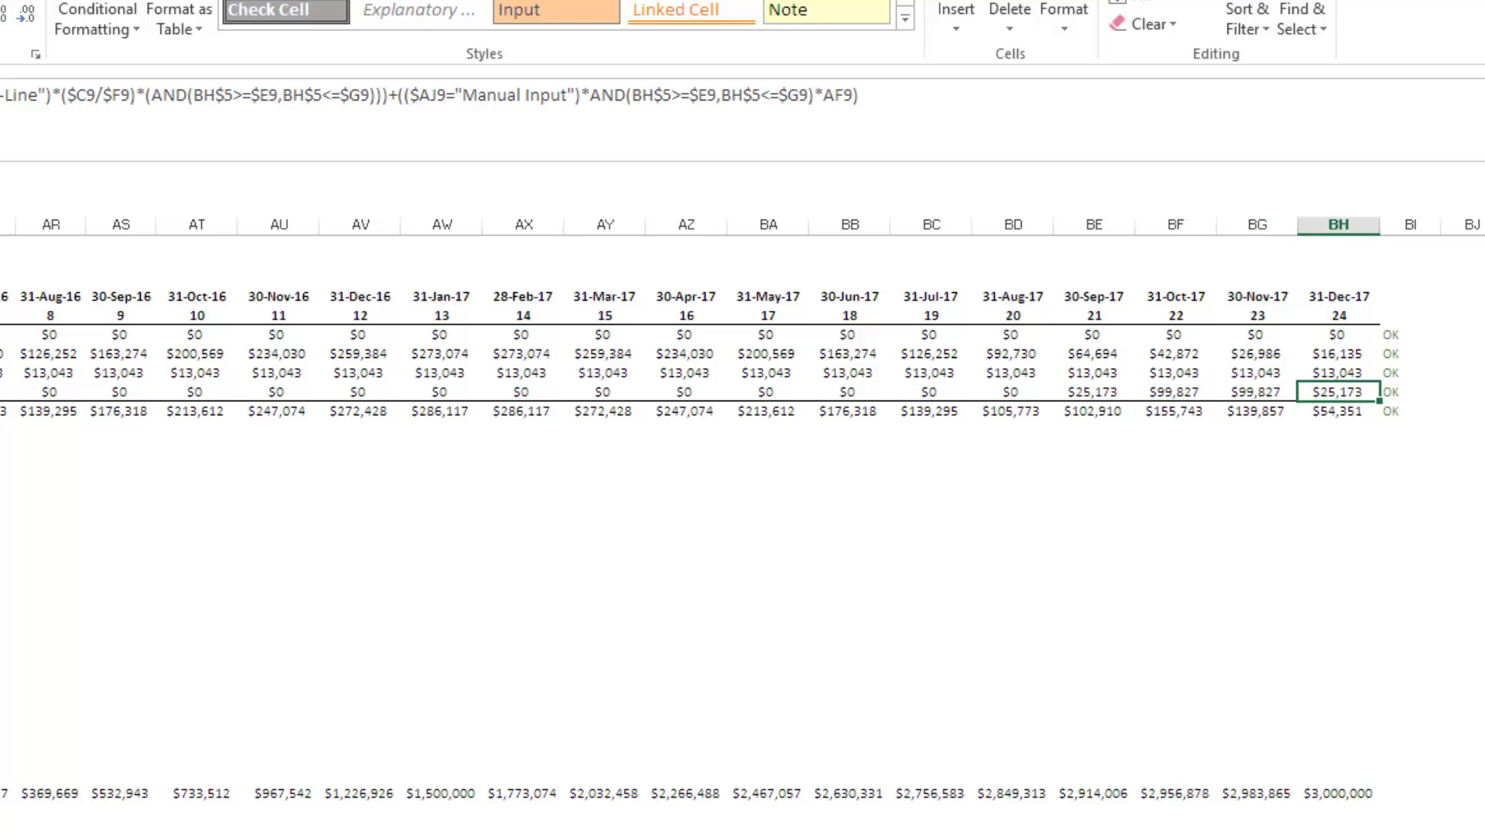
{"action": "key", "text": "Home"}
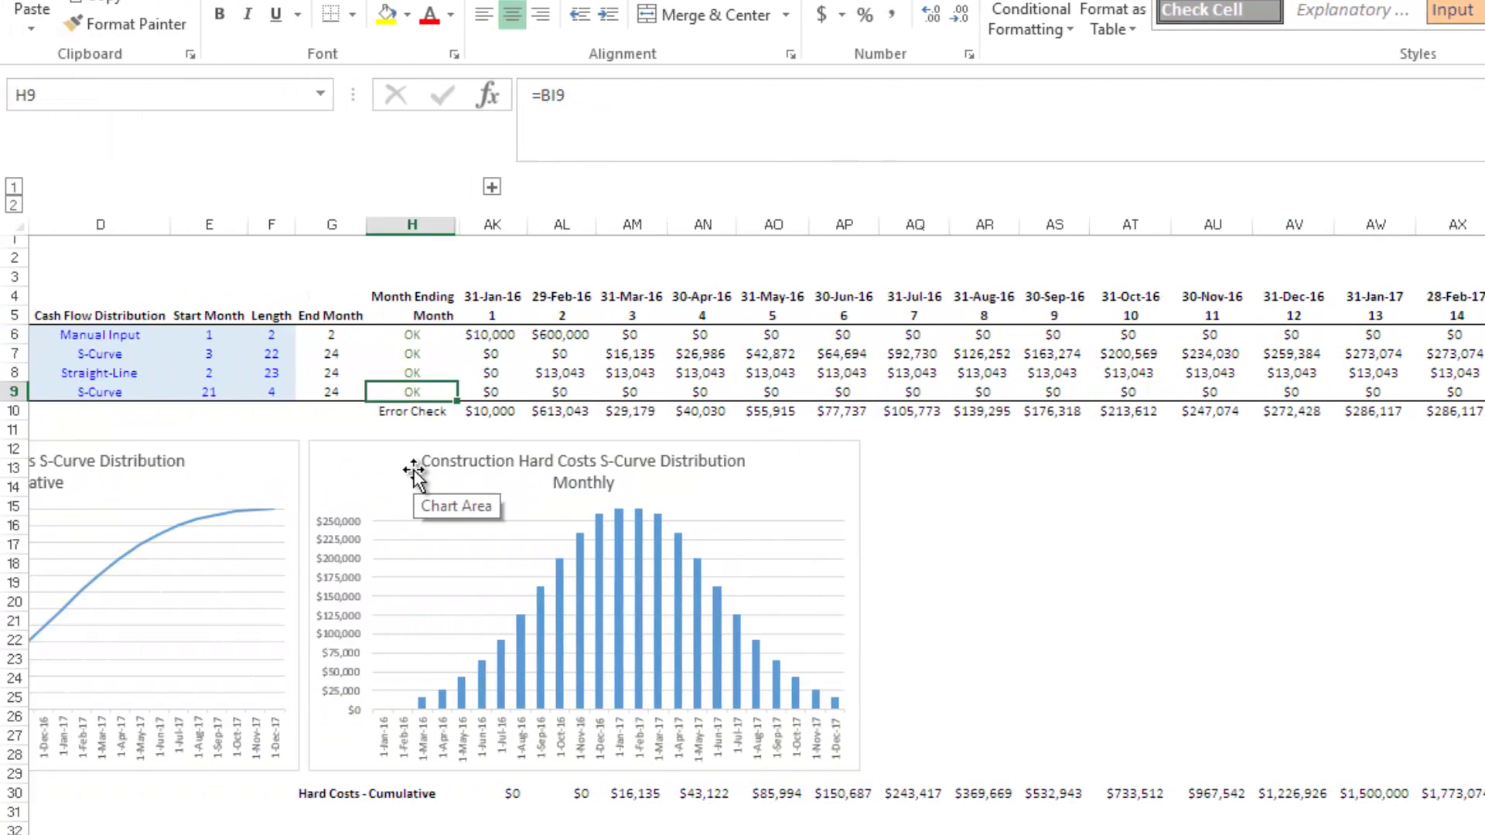
{"action": "key", "text": "Right"}
{"action": "key", "text": "Right"}
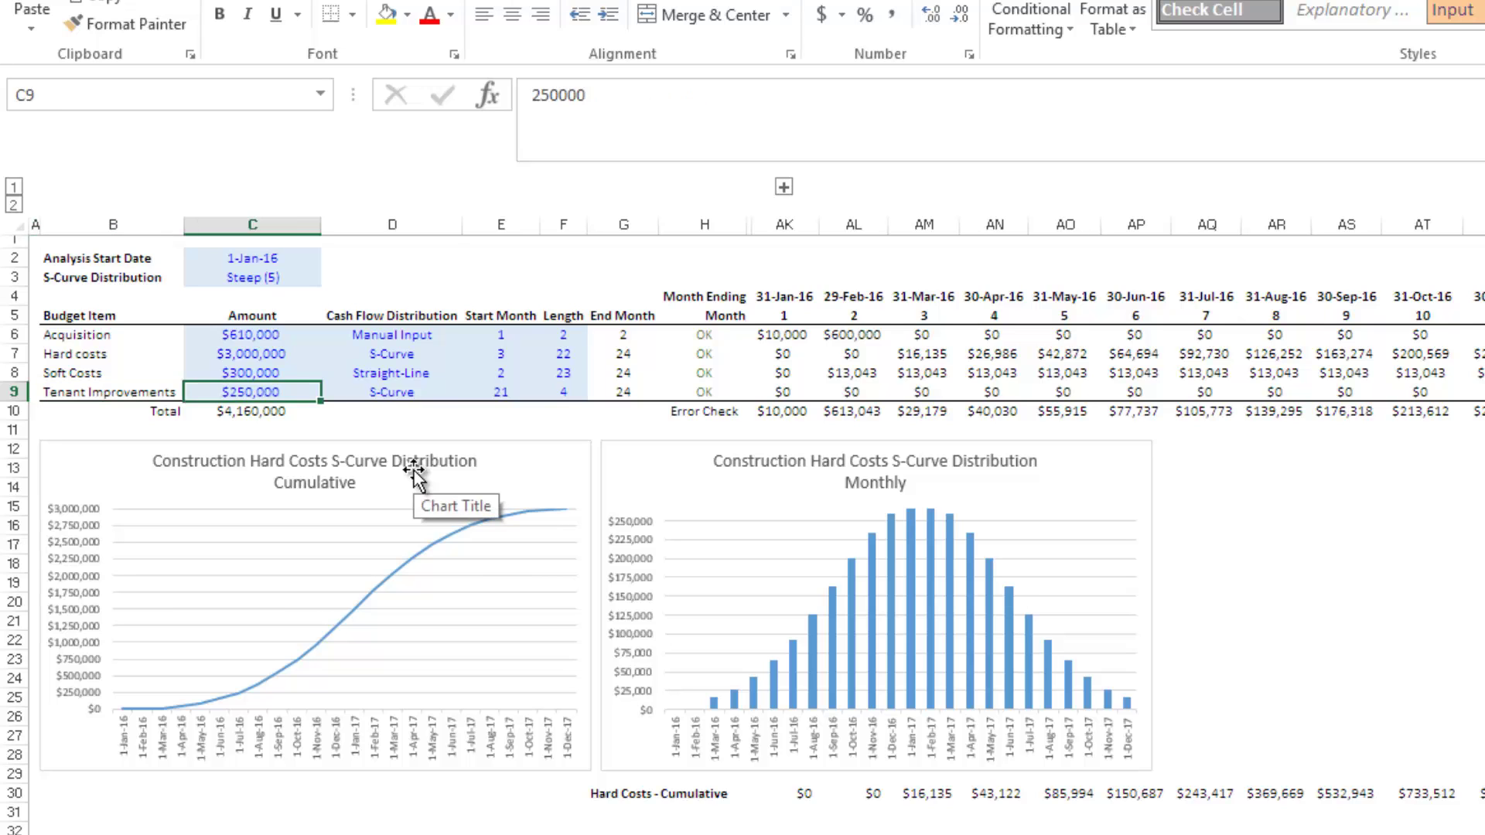
Step: Examine the formula behind the month 1 total in the monthly totals row
{"action": "key", "text": "Down"}
{"action": "key", "text": "Right"}
{"action": "key", "text": "Right"}
{"action": "key", "text": "Right"}
{"action": "key", "text": "Right"}
{"action": "key", "text": "Right"}
{"action": "key", "text": "Right"}
{"action": "key", "text": "F2"}
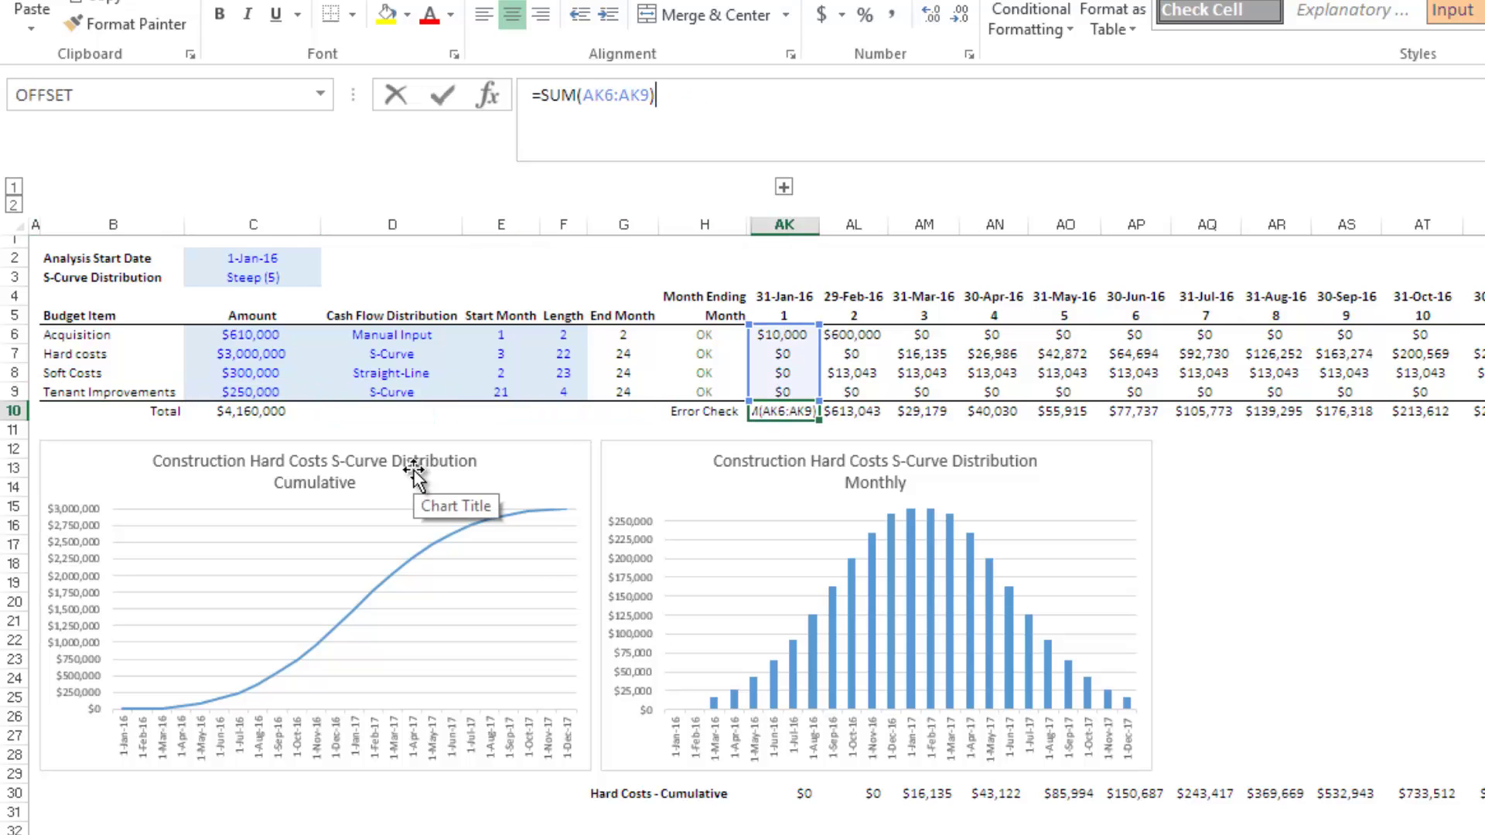
{"action": "key", "text": "Tab"}
{"action": "key", "text": "Left"}
{"action": "key", "text": "Left"}
{"action": "key", "text": "Right"}
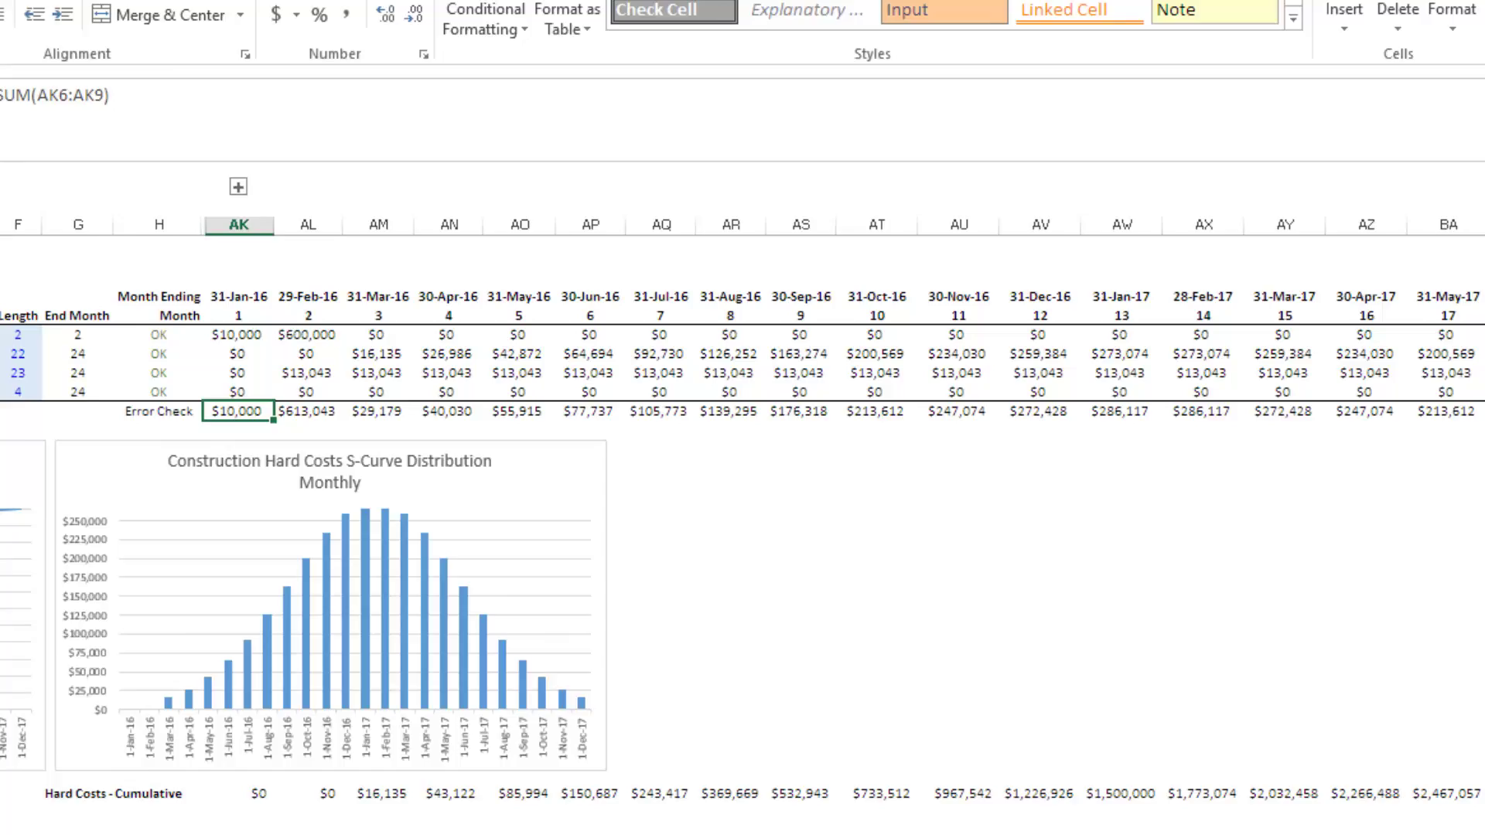
Step: Follow the monthly totals through month 24 and examine the error check formula at the end of the totals row
{"action": "key", "text": "Right"}
{"action": "key", "text": "Right"}
{"action": "key", "text": "Right"}
{"action": "key", "text": "Right"}
{"action": "key", "text": "Right"}
{"action": "key", "text": "Right"}
{"action": "key", "text": "Right"}
{"action": "key", "text": "Right"}
{"action": "key", "text": "Right"}
{"action": "key", "text": "Right"}
{"action": "key", "text": "Right"}
{"action": "key", "text": "Right"}
{"action": "key", "text": "Right"}
{"action": "key", "text": "Right"}
{"action": "key", "text": "Right"}
{"action": "key", "text": "Right"}
{"action": "key", "text": "Right"}
{"action": "key", "text": "Right"}
{"action": "key", "text": "Right"}
{"action": "key", "text": "Right"}
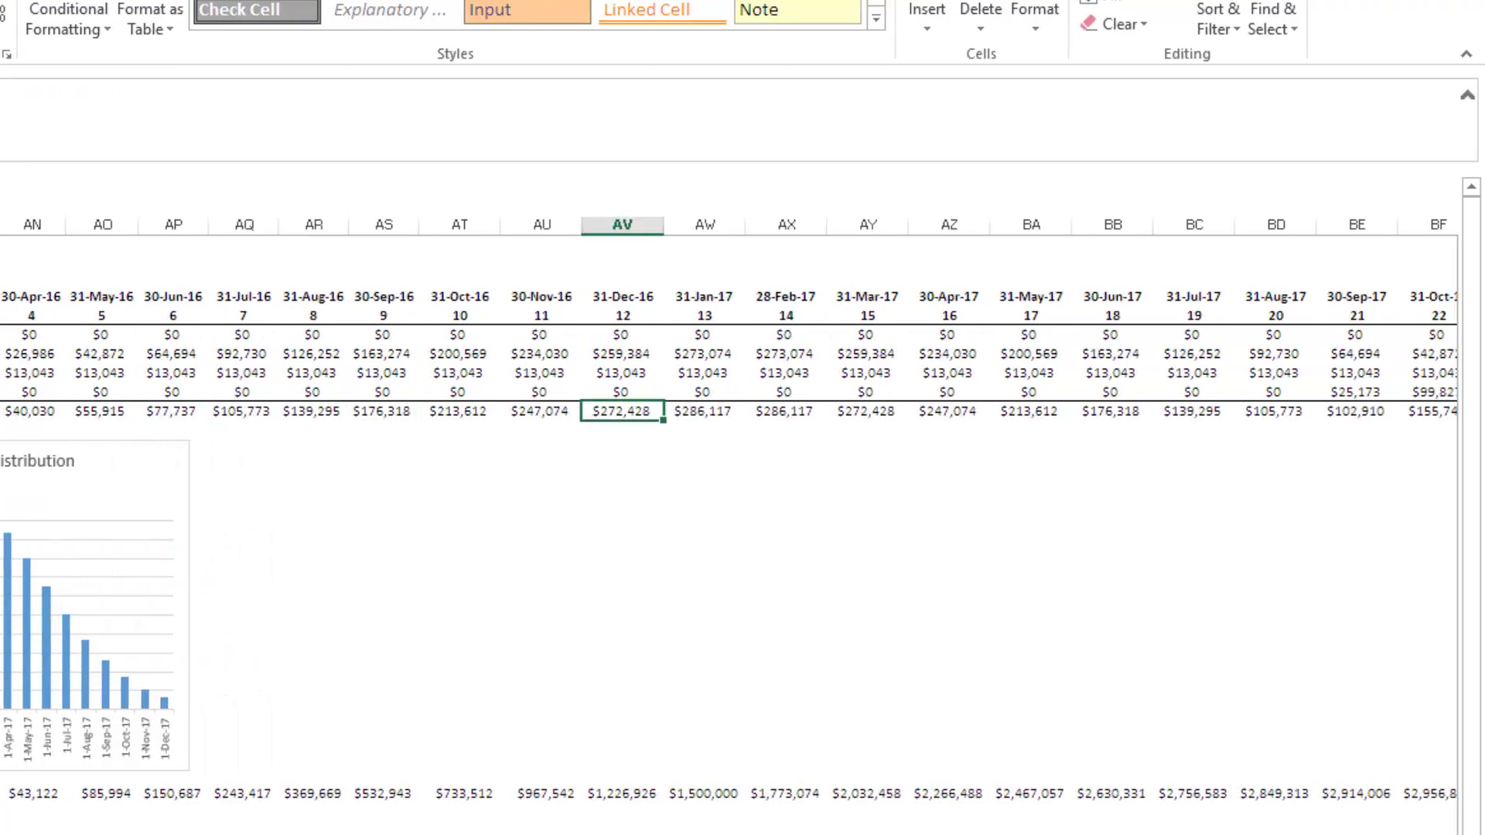
{"action": "key", "text": "Left"}
{"action": "key", "text": "Left"}
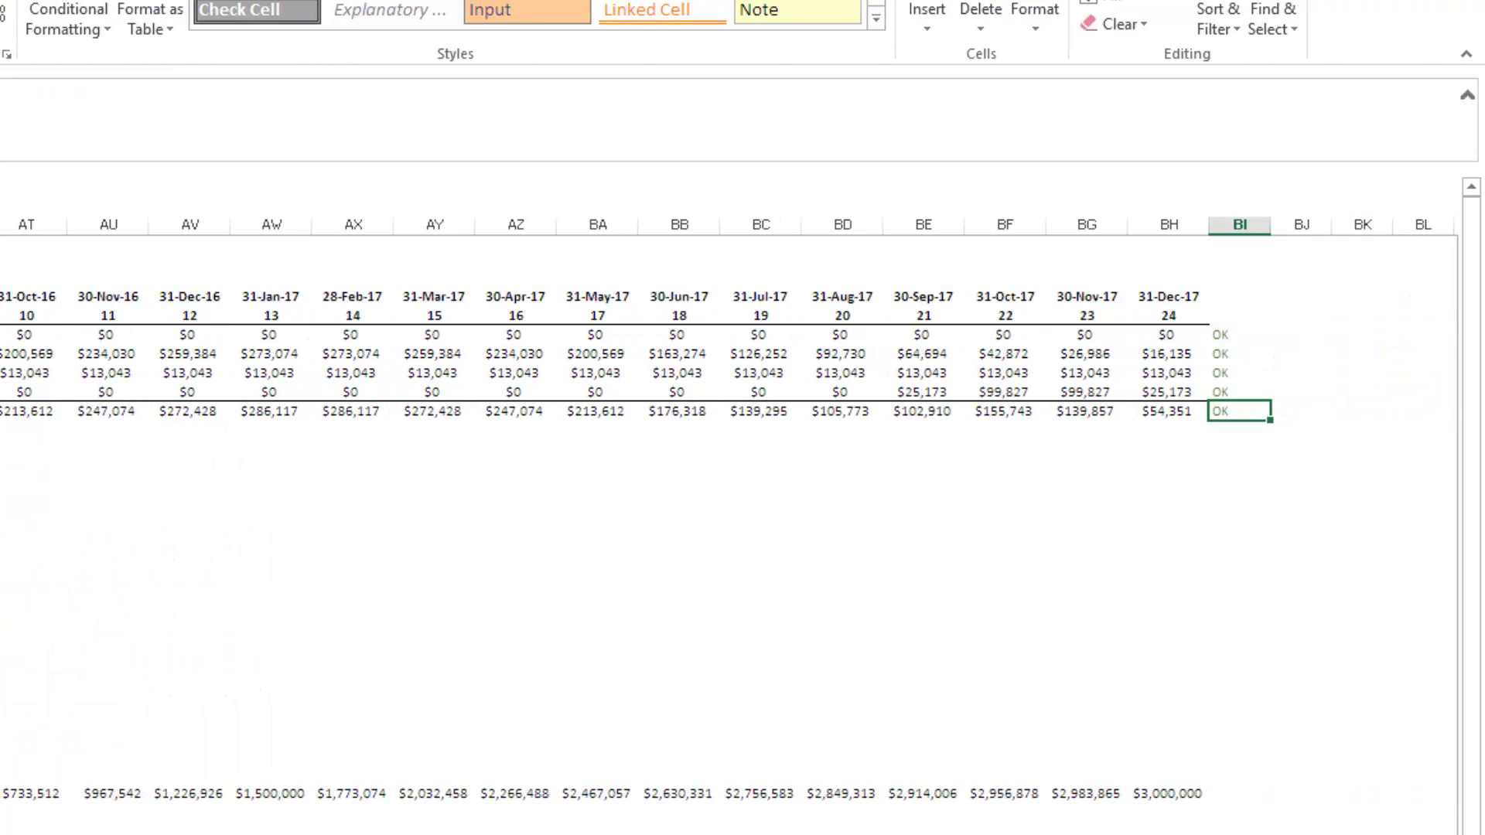
{"action": "key", "text": "ctrl+shift+Left"}
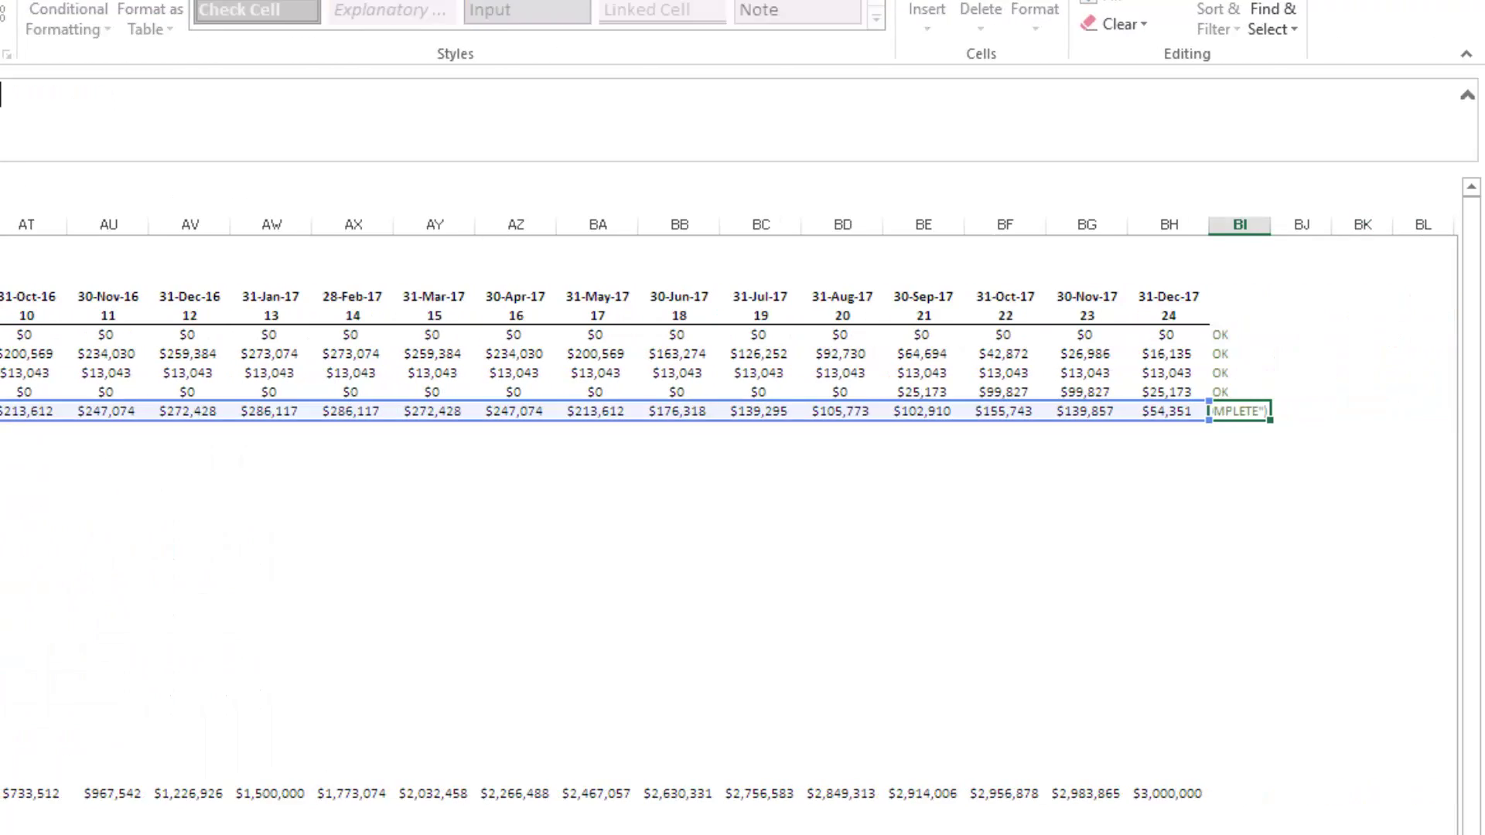
{"action": "key", "text": "Left"}
{"action": "key", "text": "Left"}
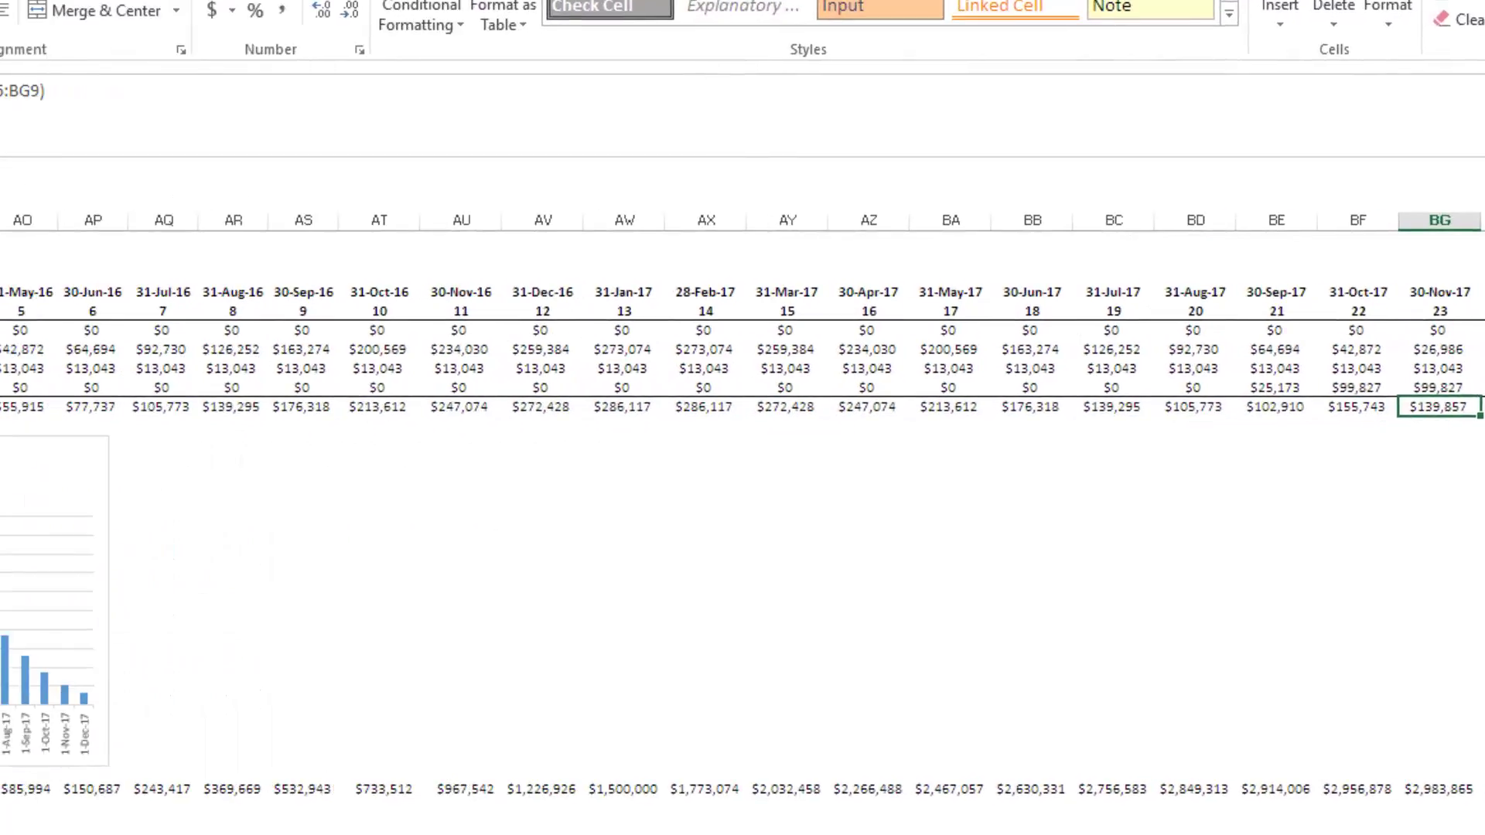
Step: Go back along the monthly totals row to the budget Total and the Tenant Improvements amount
{"action": "key", "text": "Left"}
{"action": "key", "text": "Left"}
{"action": "key", "text": "Left"}
{"action": "key", "text": "Left"}
{"action": "key", "text": "Left"}
{"action": "key", "text": "Left"}
{"action": "key", "text": "Left"}
{"action": "key", "text": "Left"}
{"action": "key", "text": "Left"}
{"action": "key", "text": "Left"}
{"action": "key", "text": "Left"}
{"action": "key", "text": "Left"}
{"action": "key", "text": "Left"}
{"action": "key", "text": "Left"}
{"action": "key", "text": "Left"}
{"action": "key", "text": "Left"}
{"action": "key", "text": "Left"}
{"action": "key", "text": "Left"}
{"action": "key", "text": "Left"}
{"action": "key", "text": "Left"}
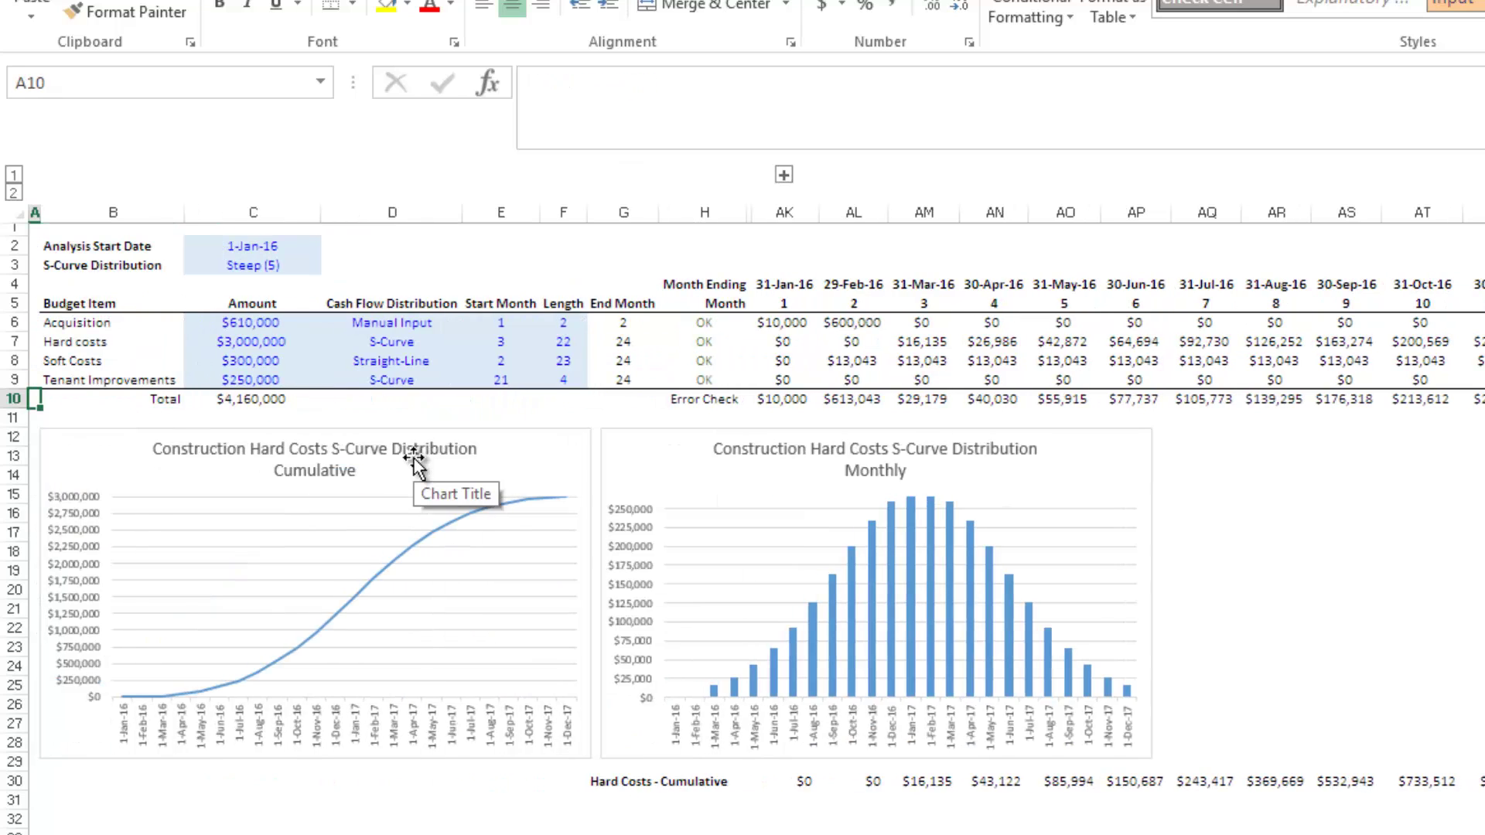
{"action": "key", "text": "Right"}
{"action": "key", "text": "Right"}
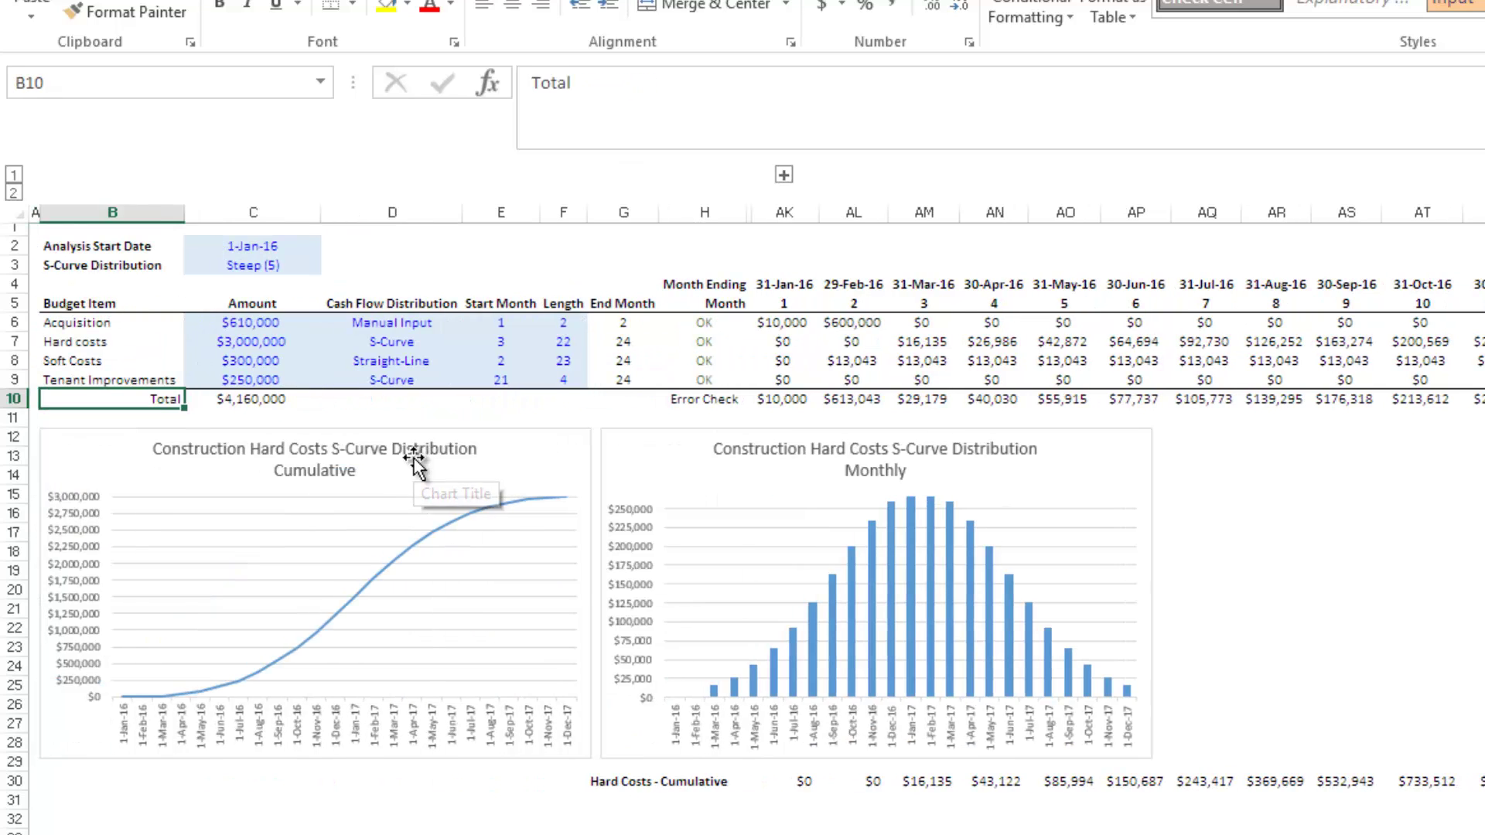
{"action": "key", "text": "Up"}
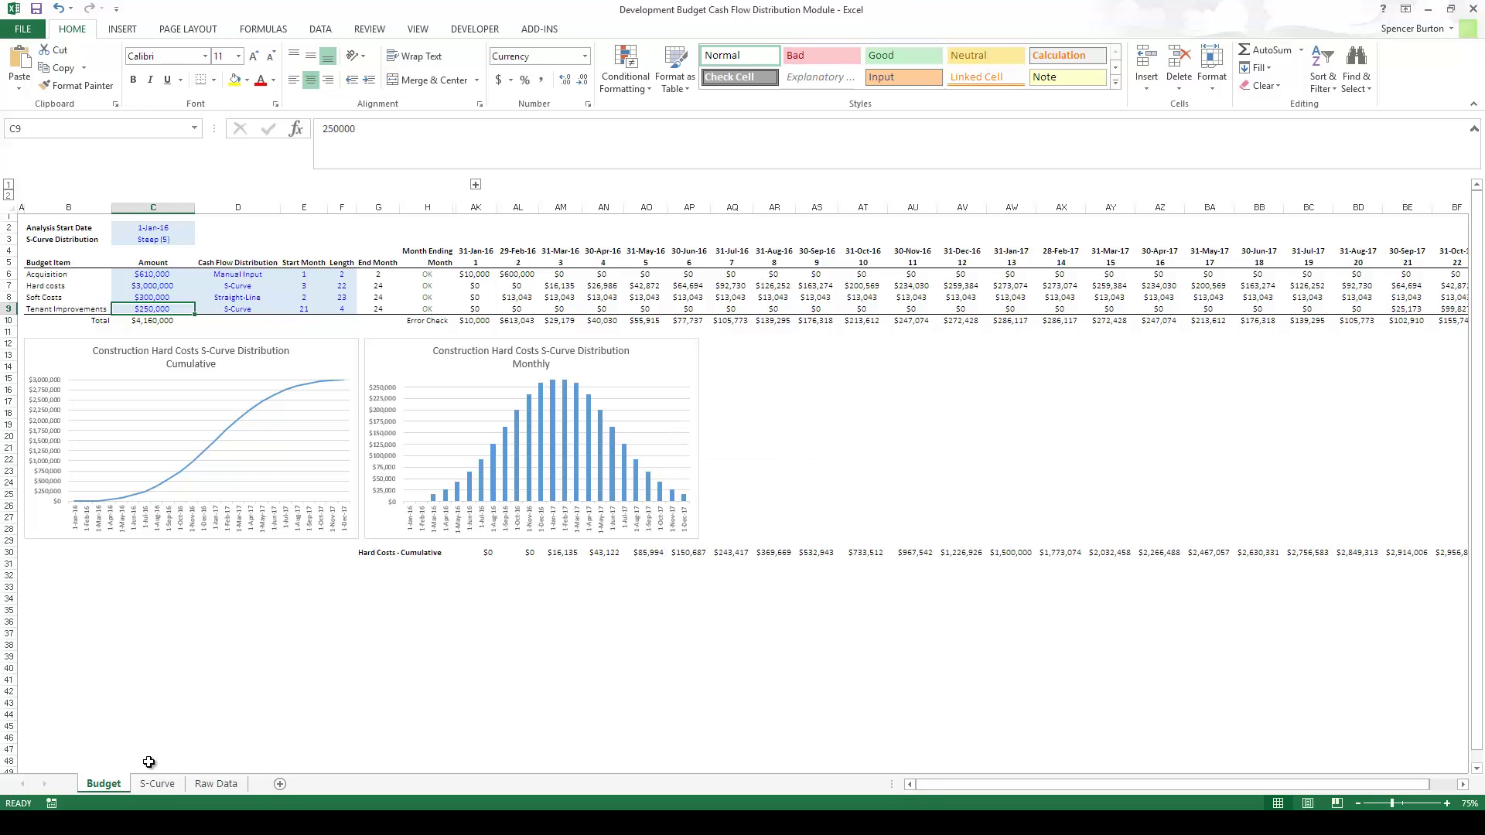
Step: Look over the S-Curve and Raw Data sheets, ending on the S-Curve sheet
{"action": "left_click", "coordinate": [155, 784]}
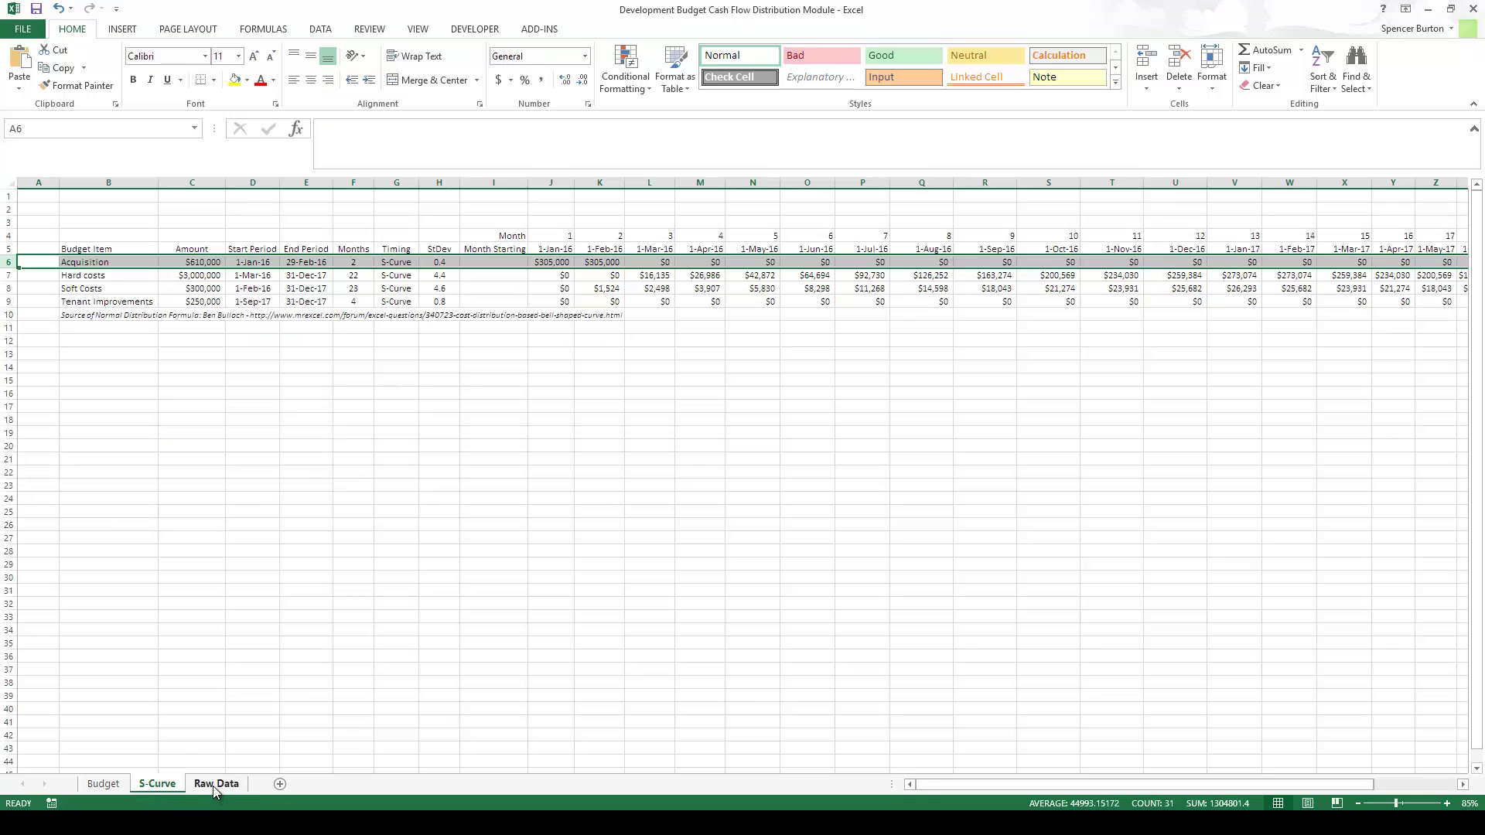
{"action": "left_click", "coordinate": [214, 786]}
{"action": "left_click", "coordinate": [159, 784]}
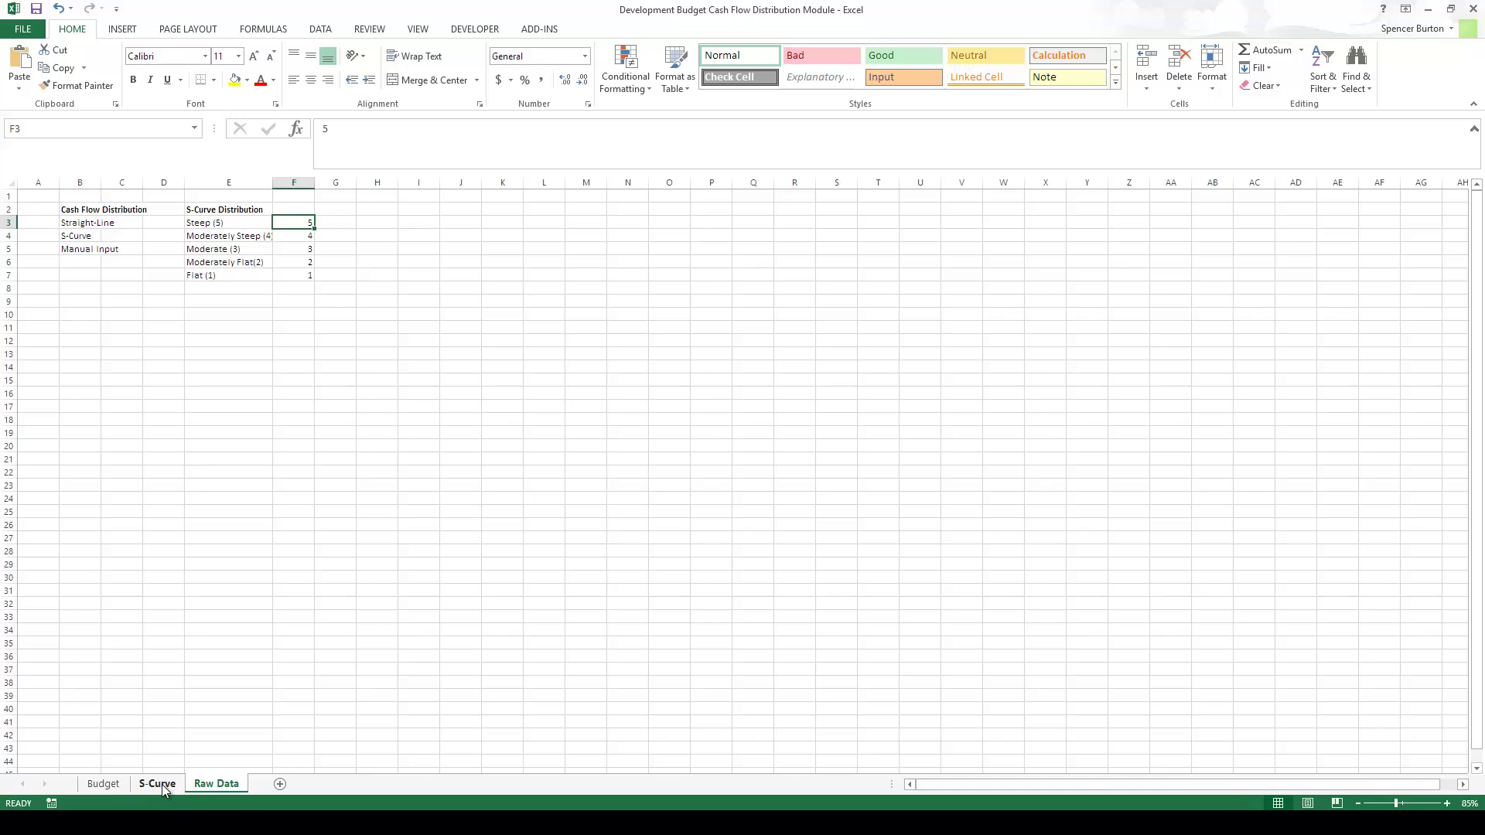
Step: Return to the Budget sheet and examine the Tenant Improvements cash flow formula for month 2
{"action": "left_click", "coordinate": [104, 784]}
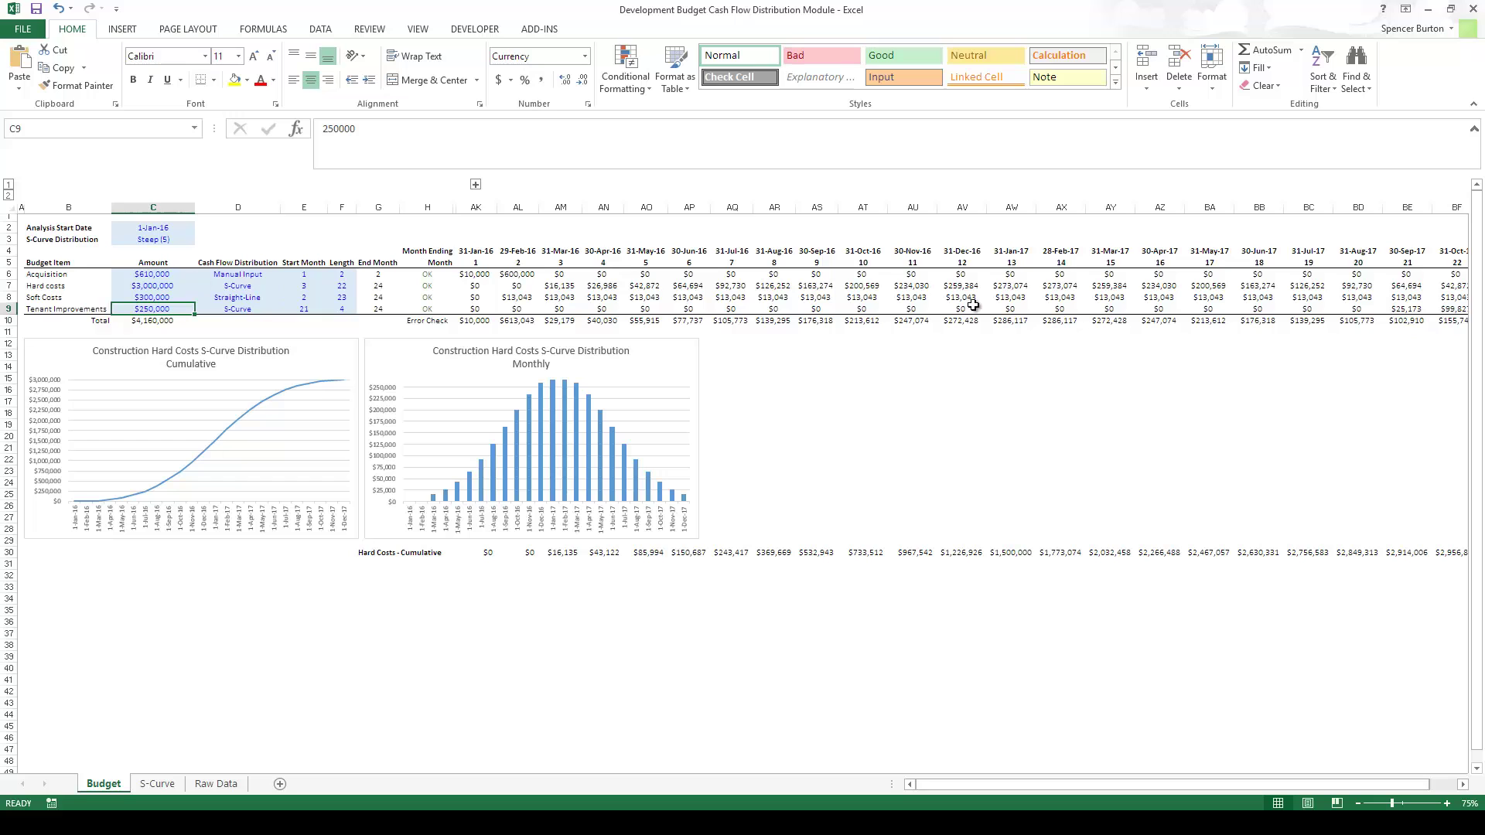
{"action": "left_click", "coordinate": [532, 312]}
{"action": "left_click", "coordinate": [562, 310]}
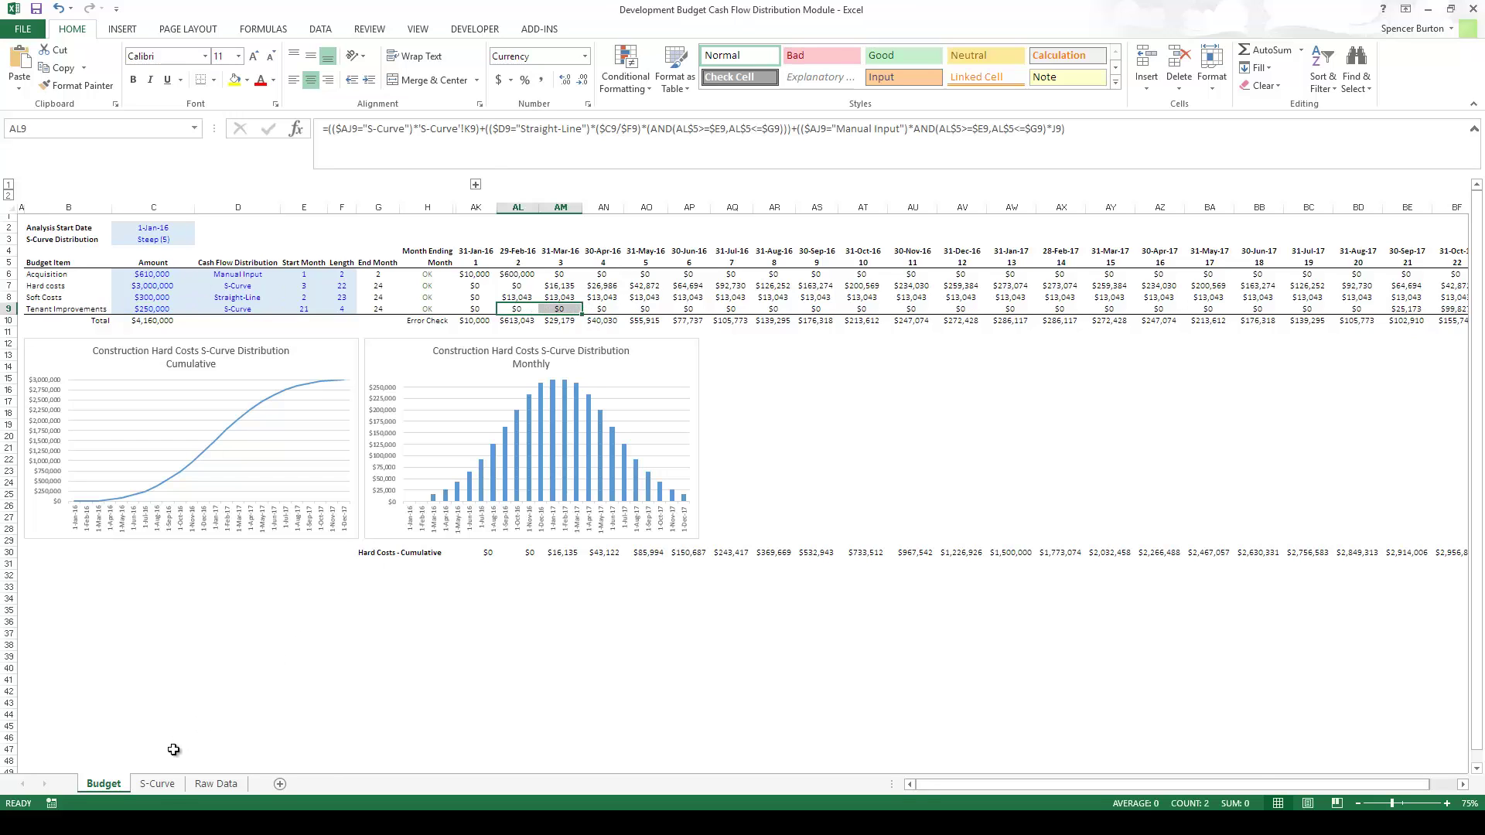
Step: Examine the Acquisition and Hard costs monthly distribution formulas along their rows on the S-Curve sheet
{"action": "left_click", "coordinate": [159, 784]}
{"action": "left_click", "coordinate": [130, 262]}
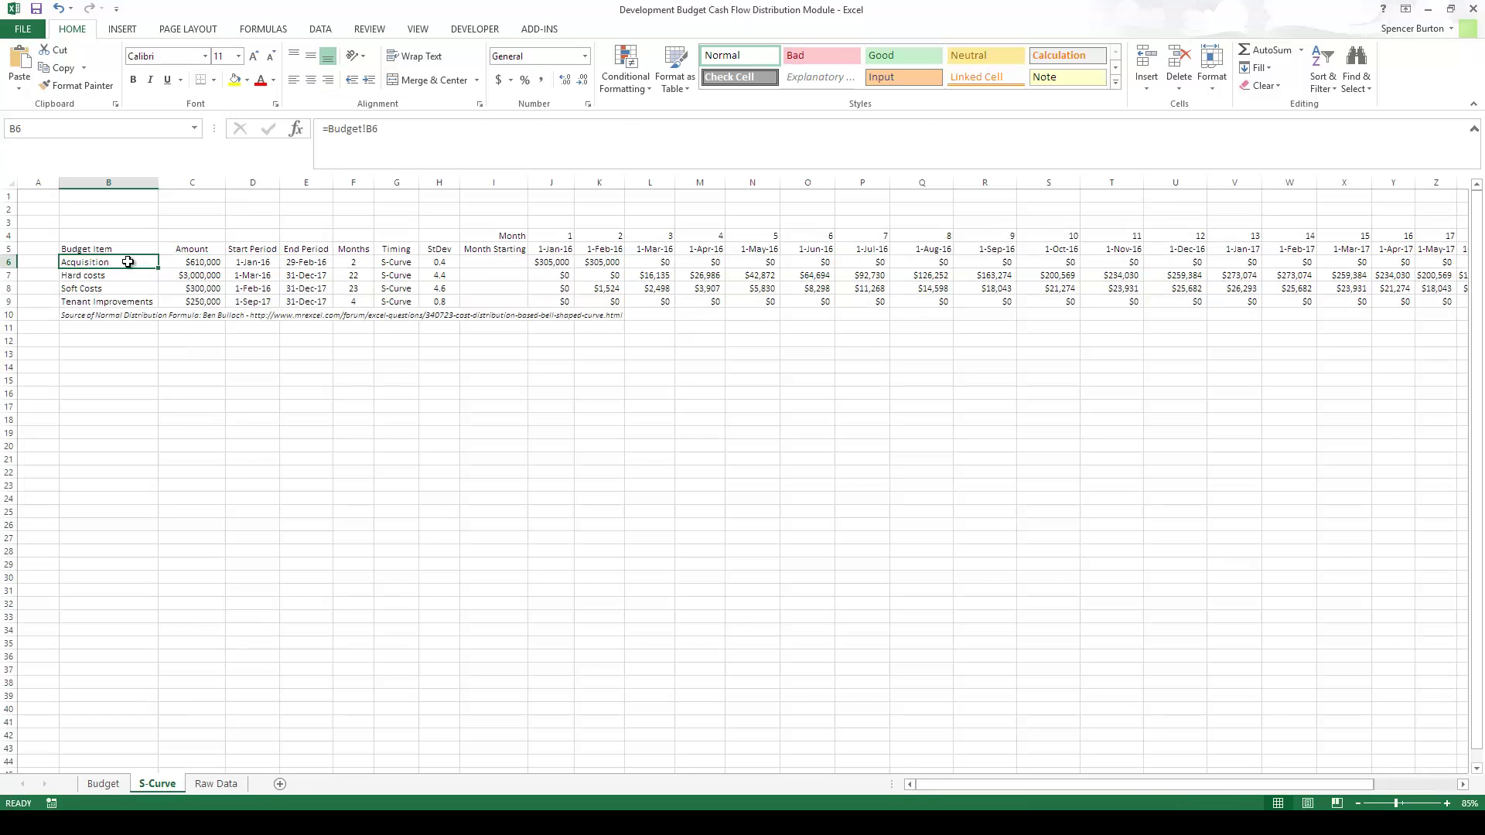
{"action": "left_click", "coordinate": [557, 264]}
{"action": "left_click", "coordinate": [658, 263]}
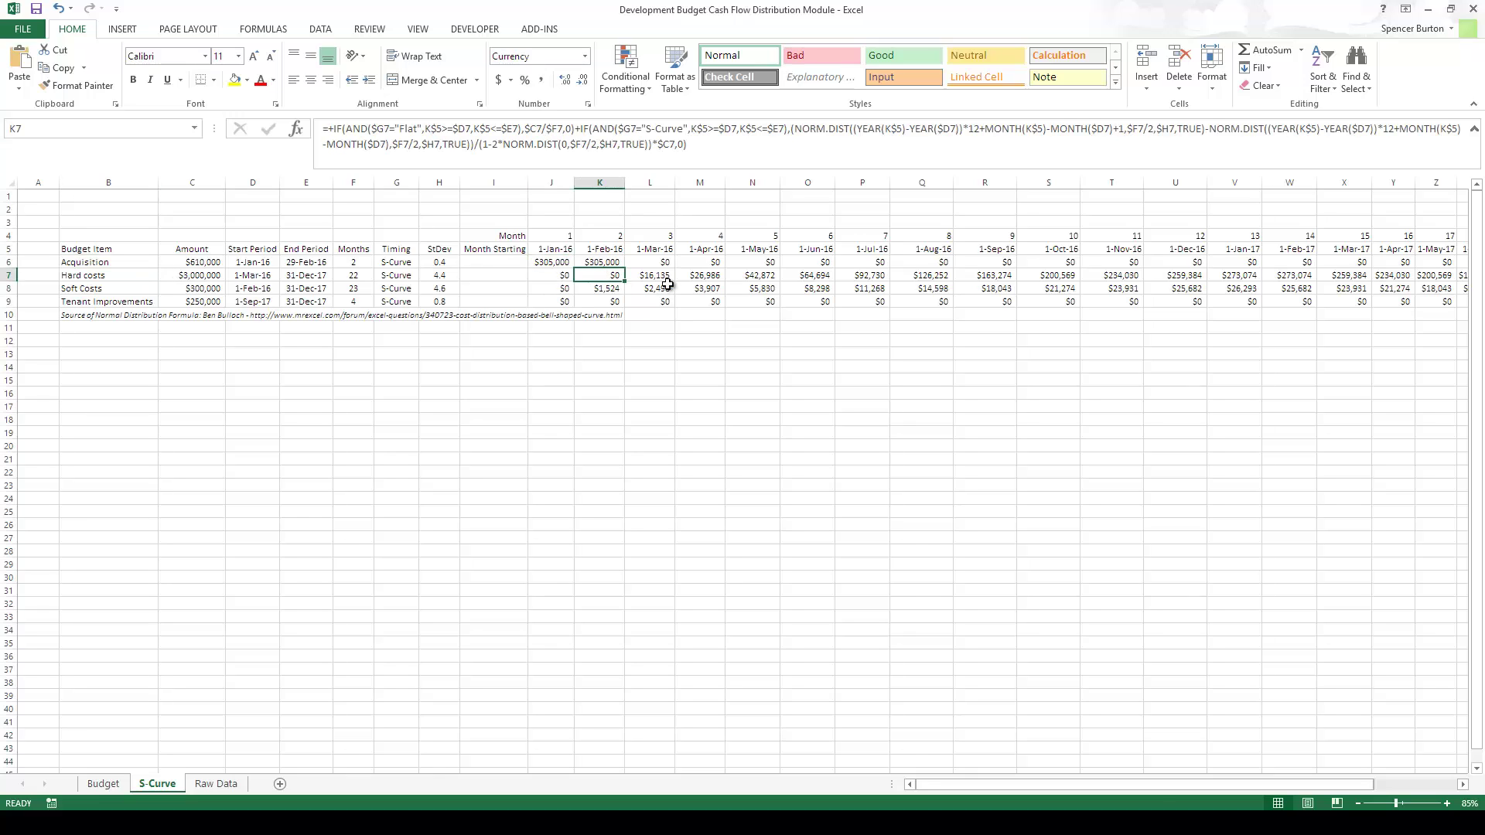
{"action": "left_click", "coordinate": [731, 263]}
{"action": "left_click", "coordinate": [806, 265]}
{"action": "left_click", "coordinate": [874, 275]}
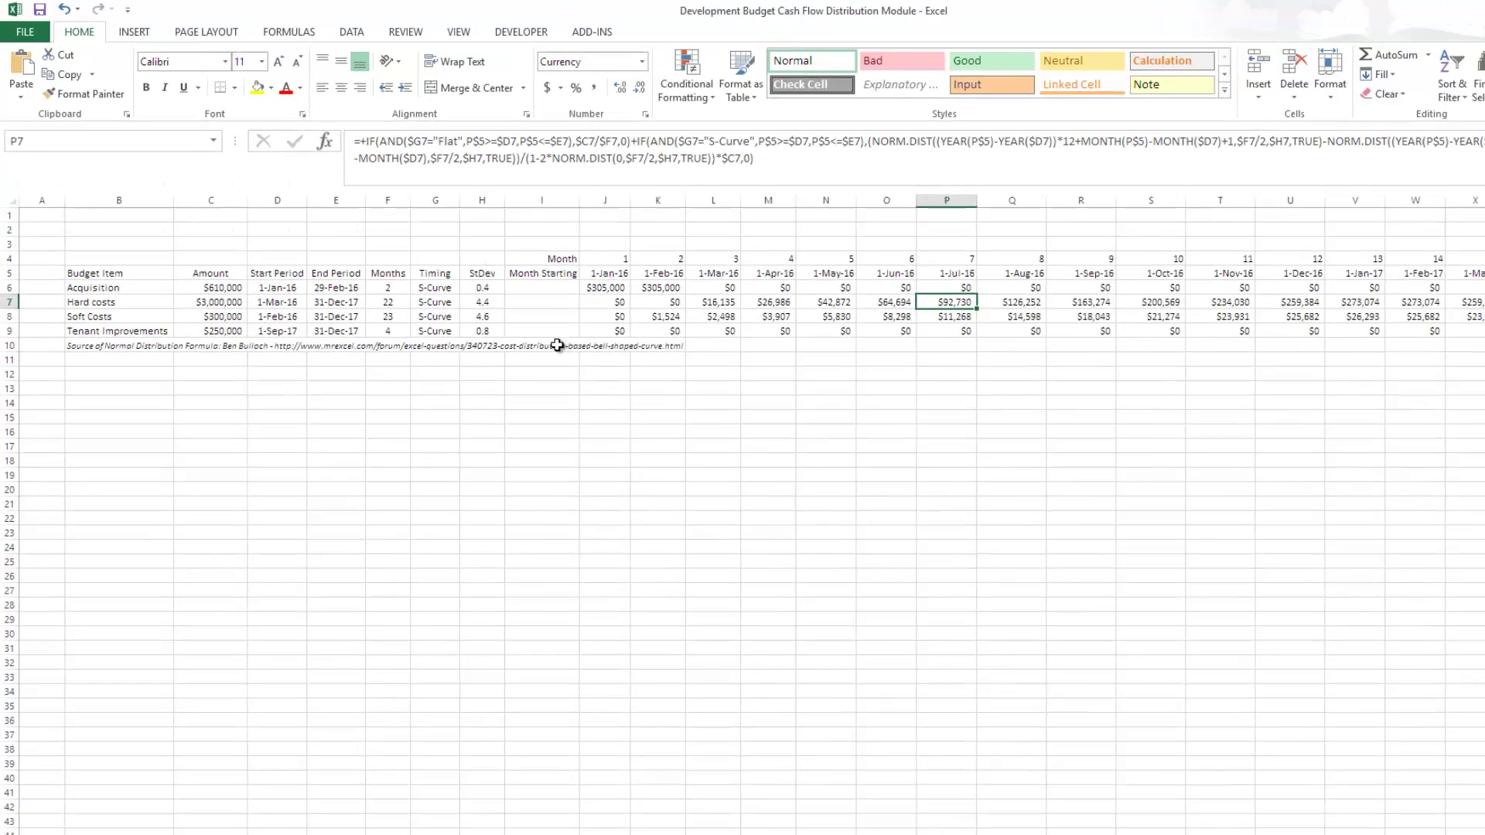
Step: Read the source note for the normal distribution formula and examine the full Acquisition formula for month 3
{"action": "left_click", "coordinate": [135, 316]}
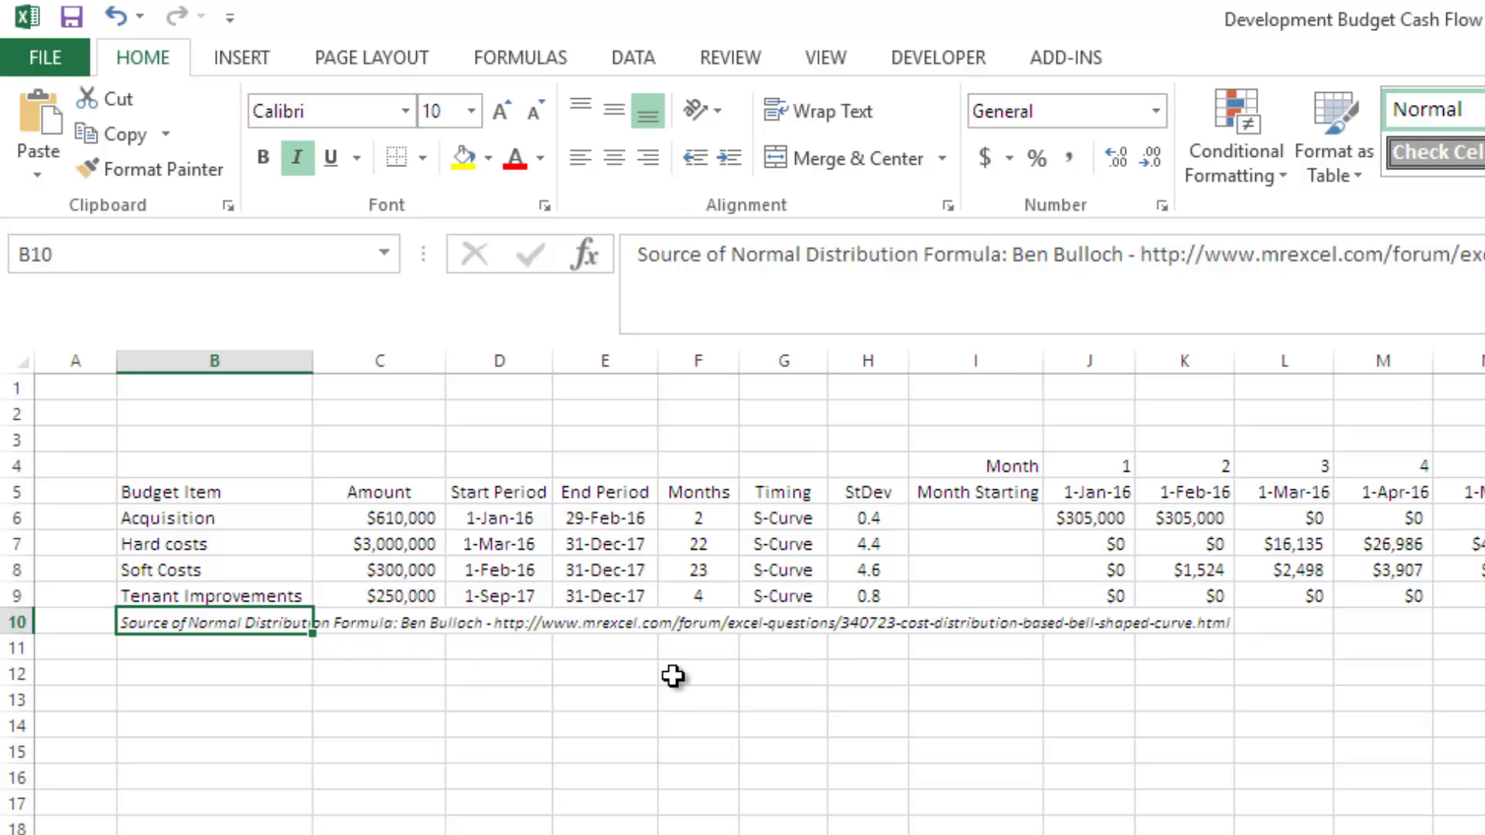
{"action": "left_click", "coordinate": [1287, 521]}
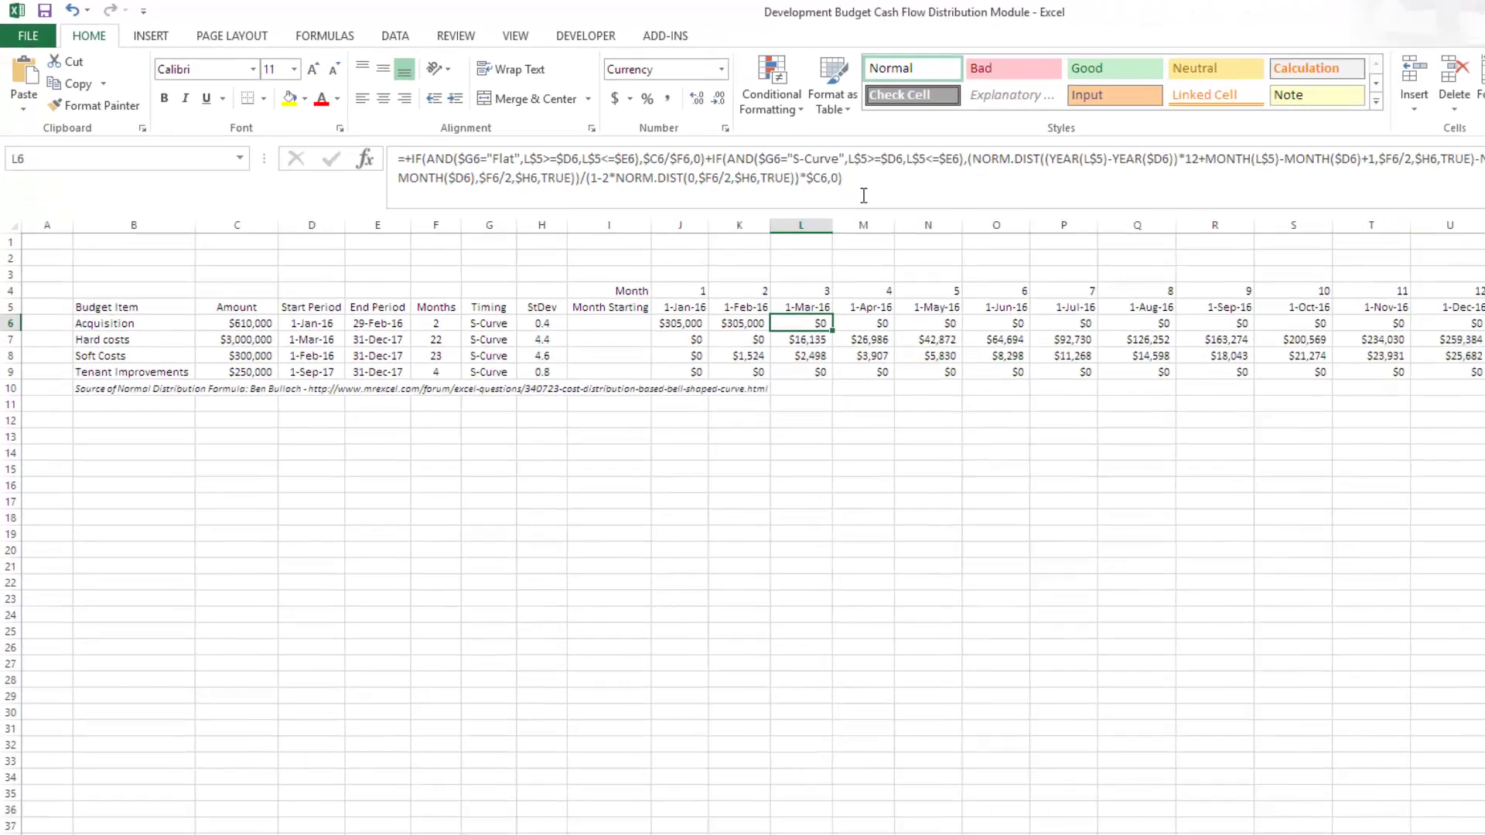
{"action": "triple_click", "coordinate": [864, 195]}
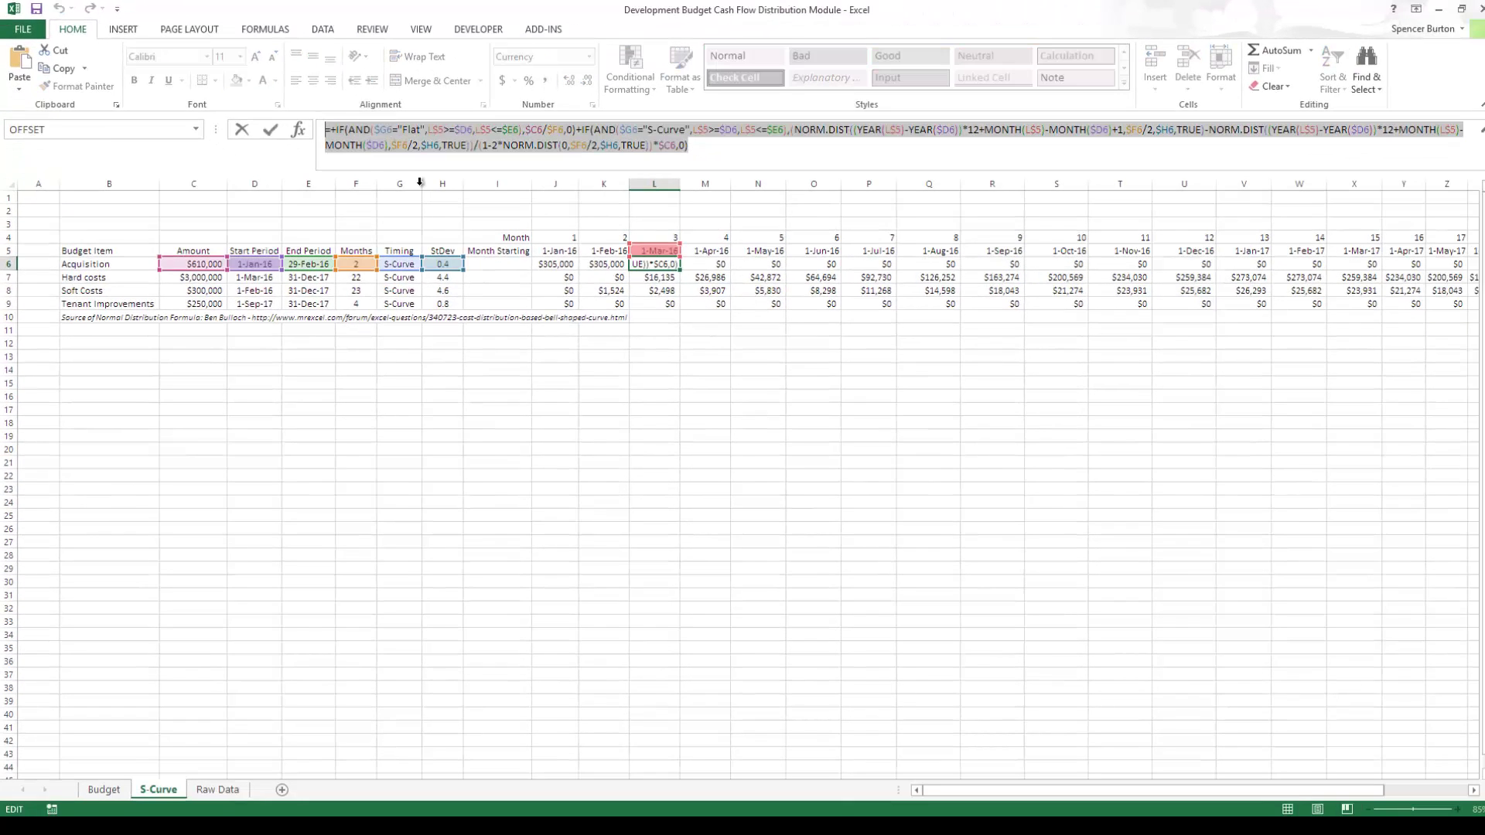
{"action": "key", "text": "Escape"}
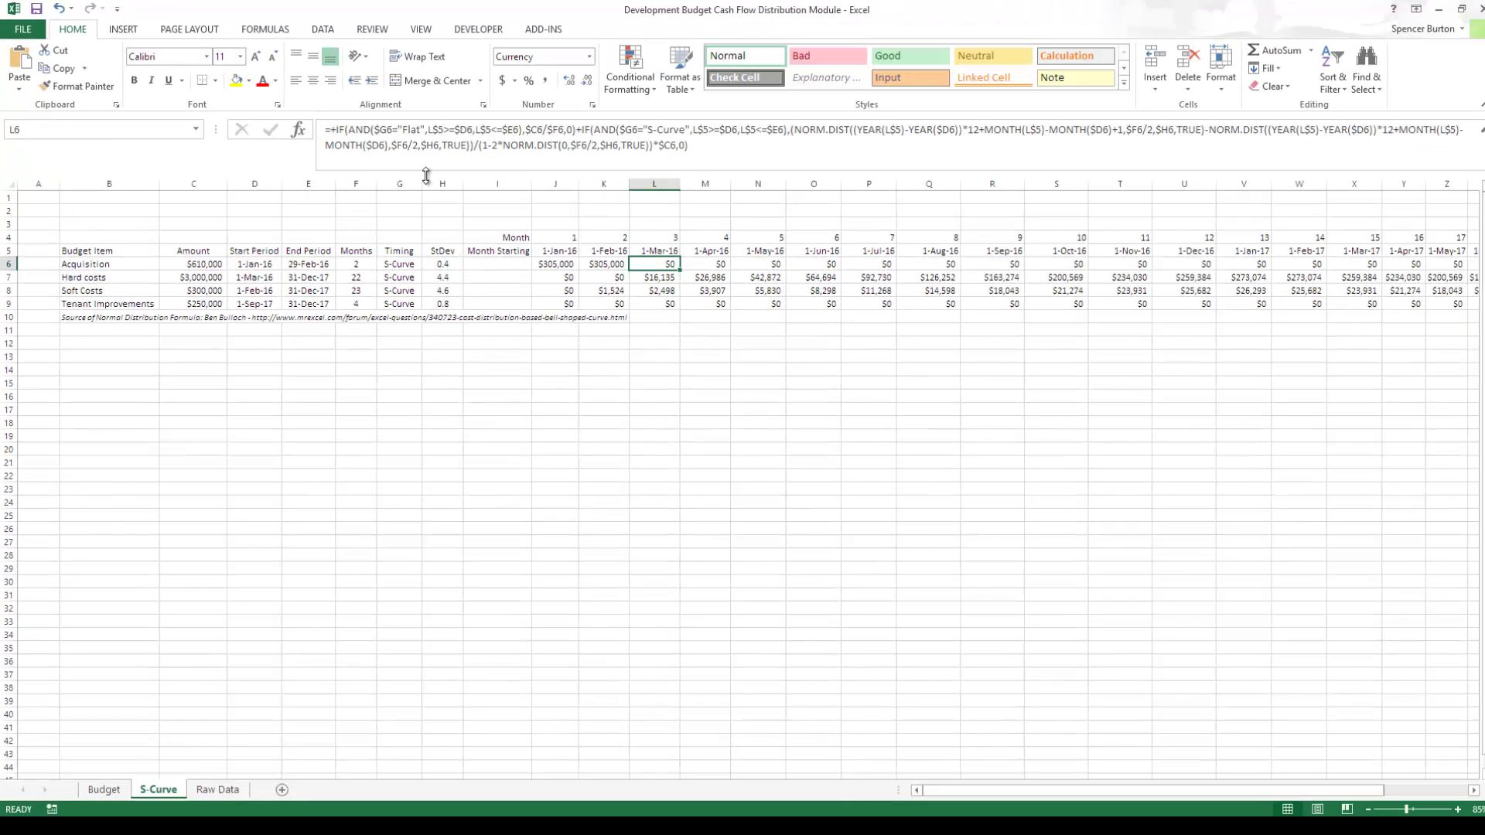
Step: Go over the budget item names, the Timing column and the first monthly values on the S-Curve sheet
{"action": "left_click", "coordinate": [137, 266]}
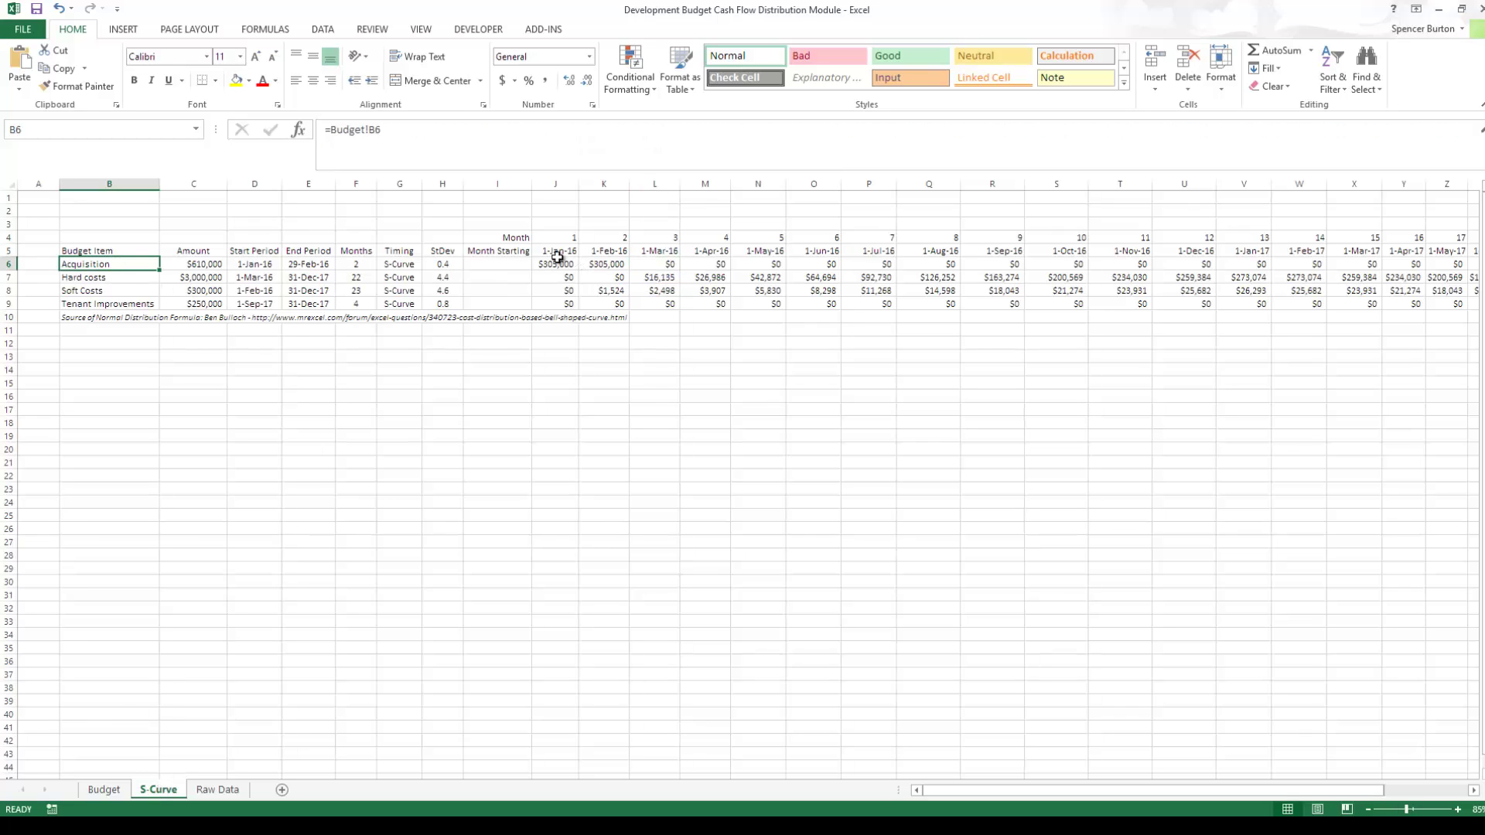
{"action": "left_click_drag", "start_coordinate": [557, 263], "coordinate": [783, 267]}
{"action": "left_click", "coordinate": [100, 265]}
{"action": "left_click", "coordinate": [109, 280]}
{"action": "left_click", "coordinate": [113, 292]}
{"action": "left_click", "coordinate": [117, 304]}
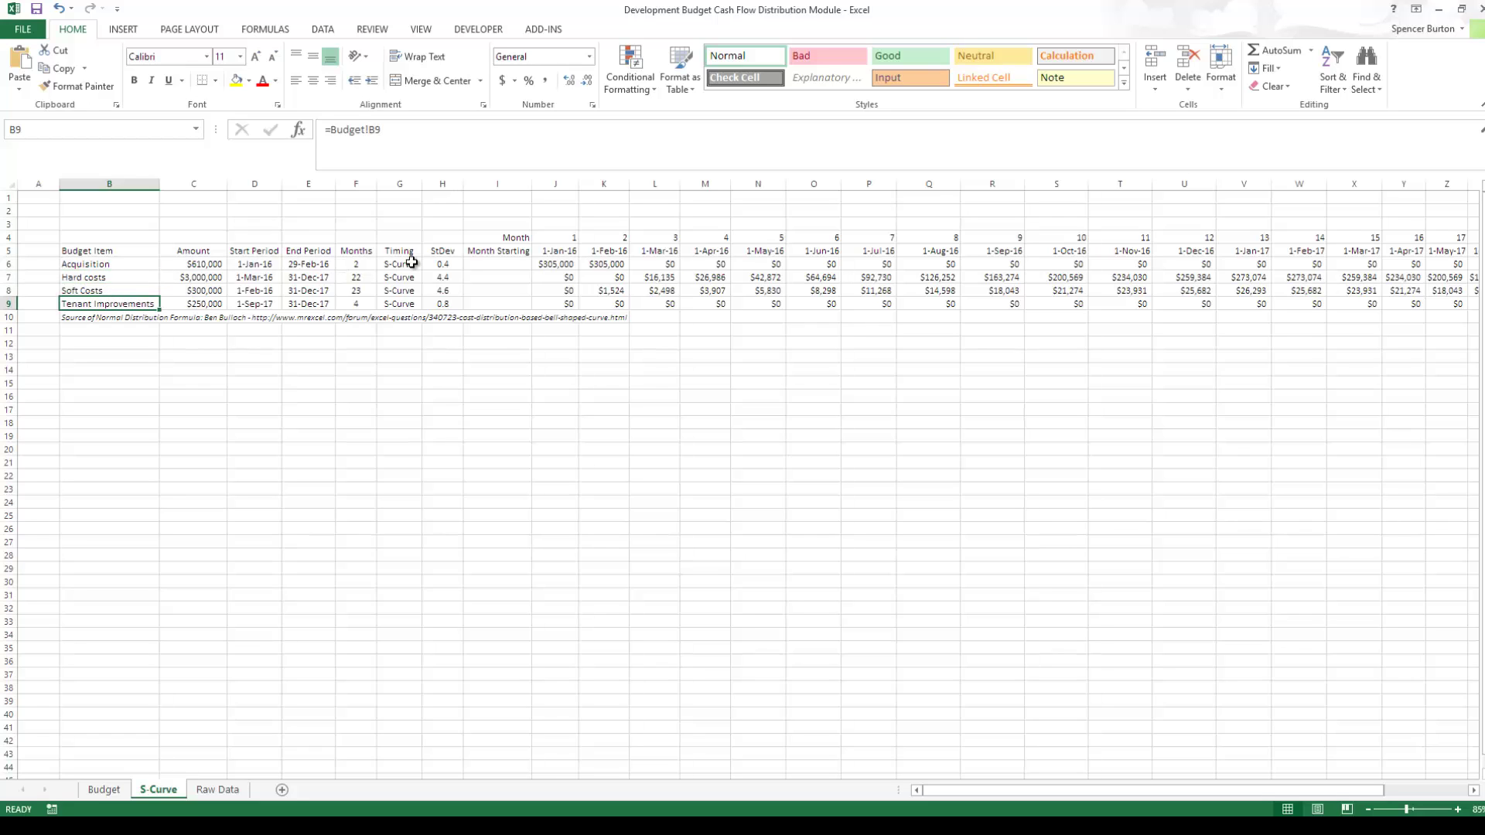
{"action": "left_click_drag", "start_coordinate": [411, 261], "coordinate": [404, 304]}
{"action": "left_click_drag", "start_coordinate": [541, 264], "coordinate": [606, 264]}
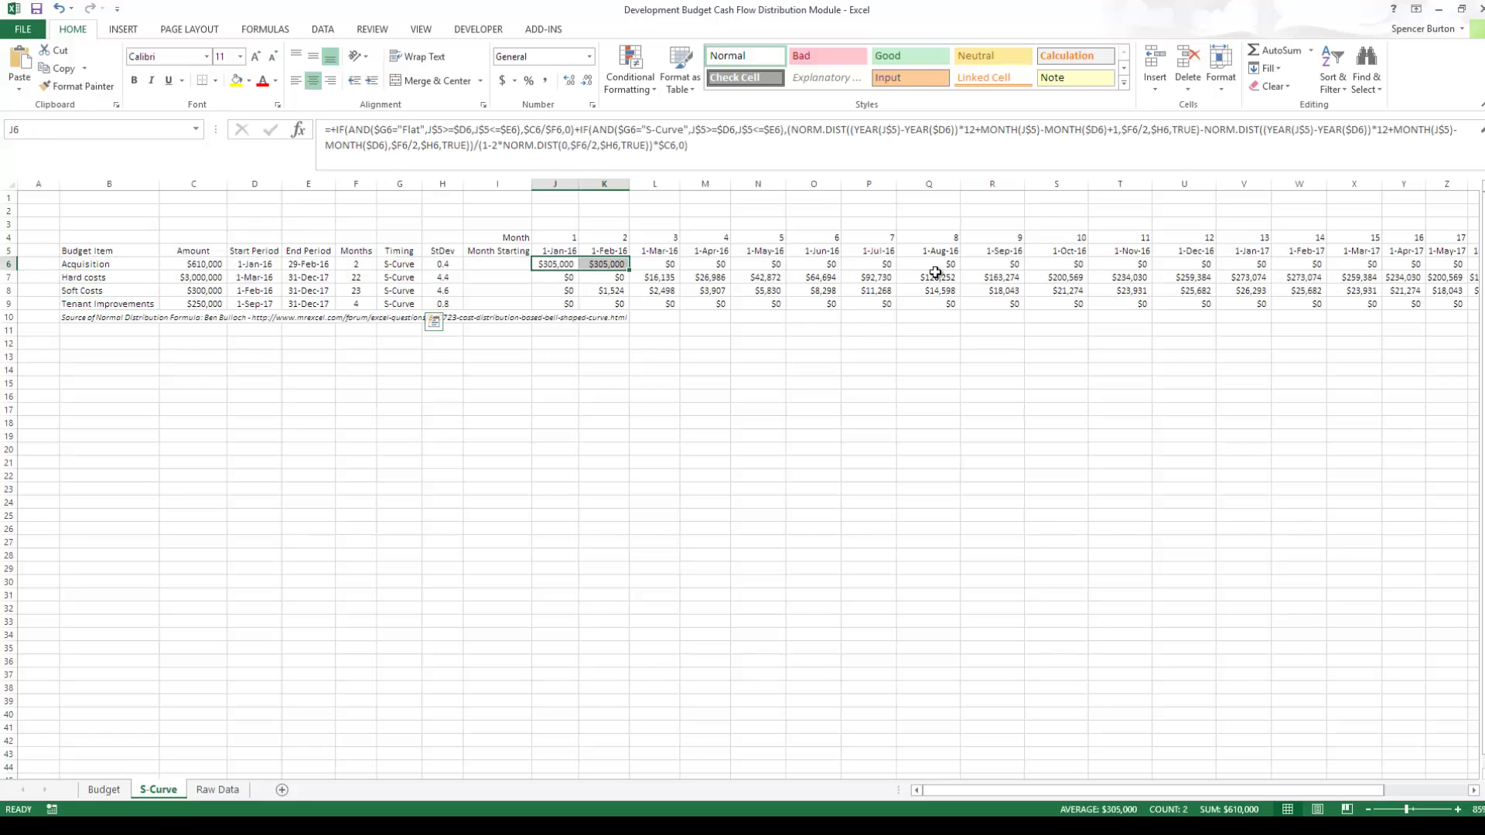
{"action": "left_click_drag", "start_coordinate": [936, 272], "coordinate": [997, 279]}
{"action": "left_click", "coordinate": [559, 278]}
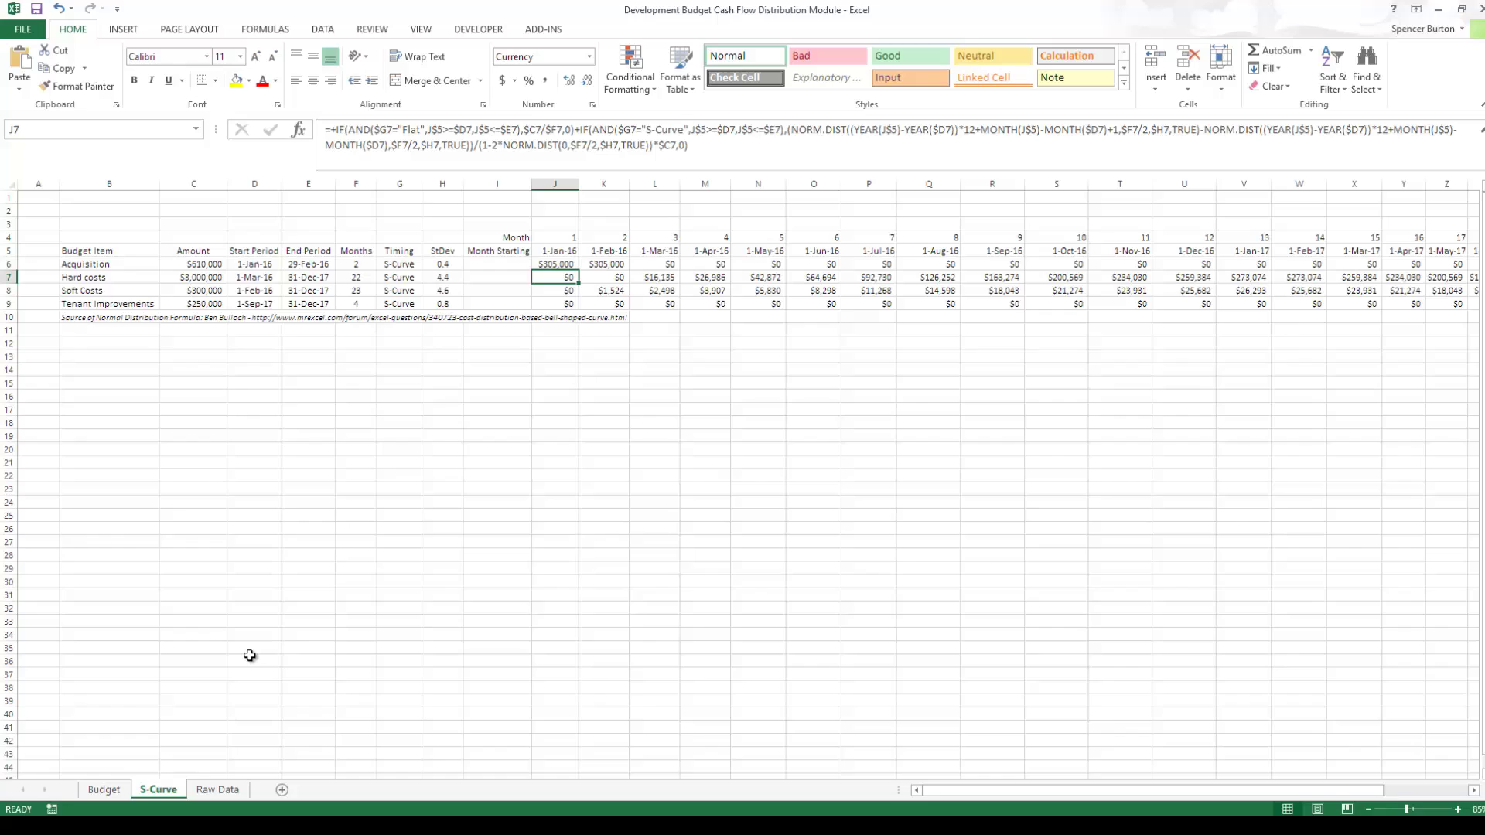
Step: Compare the items' Cash Flow Distribution choices on the Budget sheet with the Hard costs and Tenant Improvements months on the S-Curve sheet
{"action": "left_click", "coordinate": [112, 790]}
{"action": "left_click", "coordinate": [244, 278]}
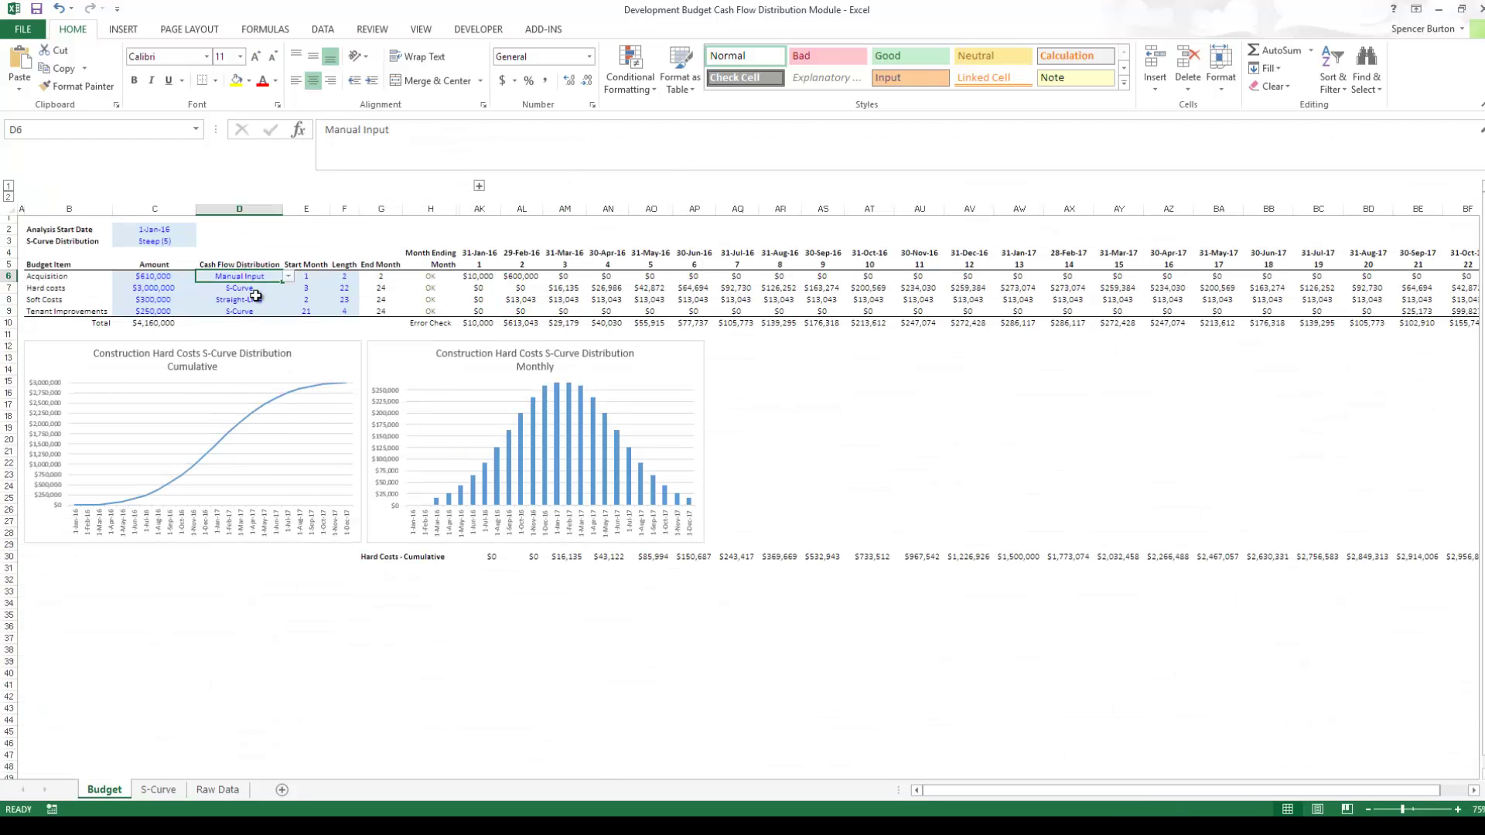
{"action": "left_click", "coordinate": [259, 289]}
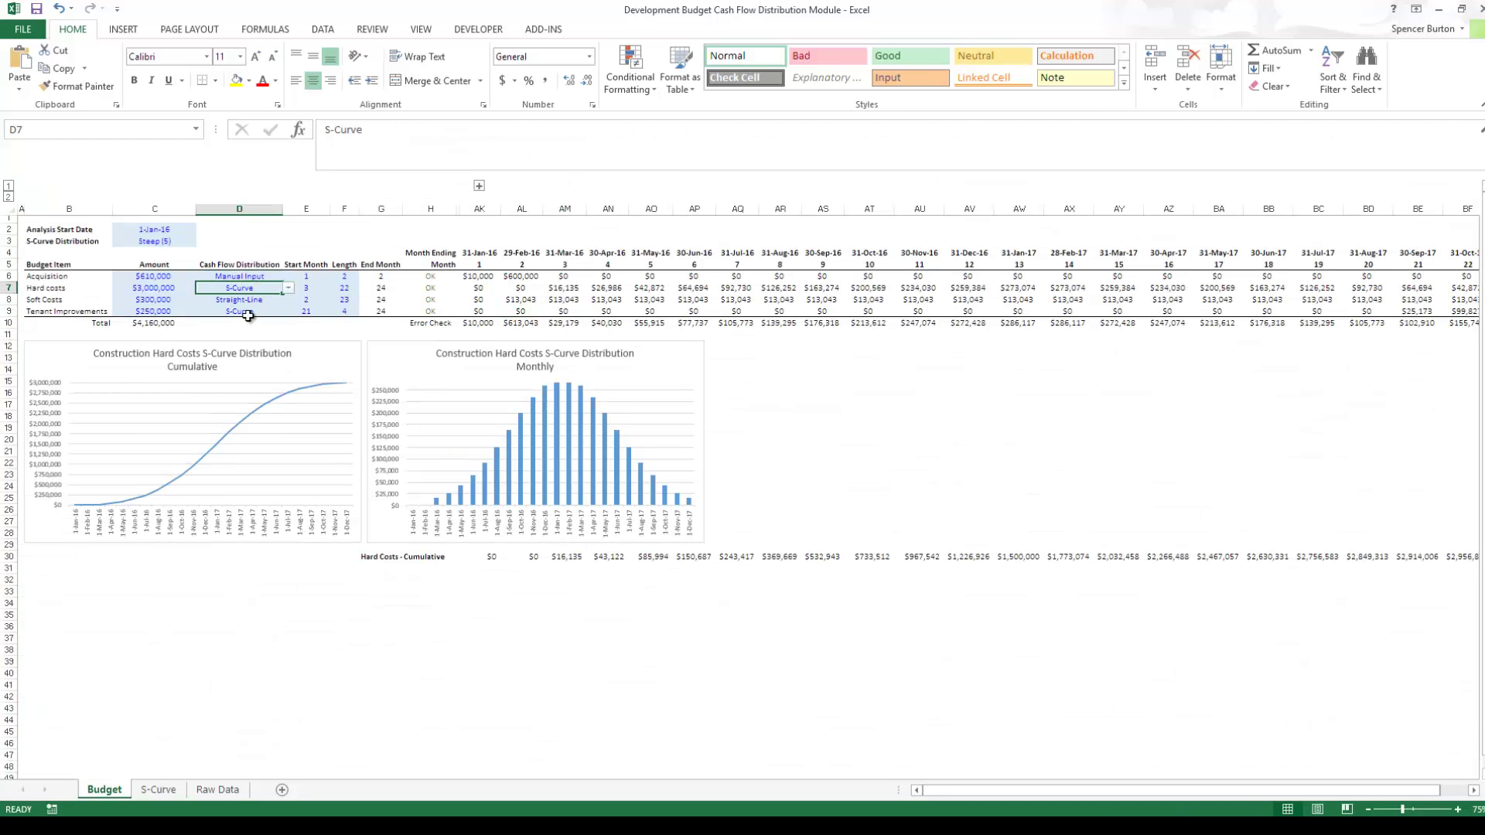
{"action": "left_click", "coordinate": [159, 789]}
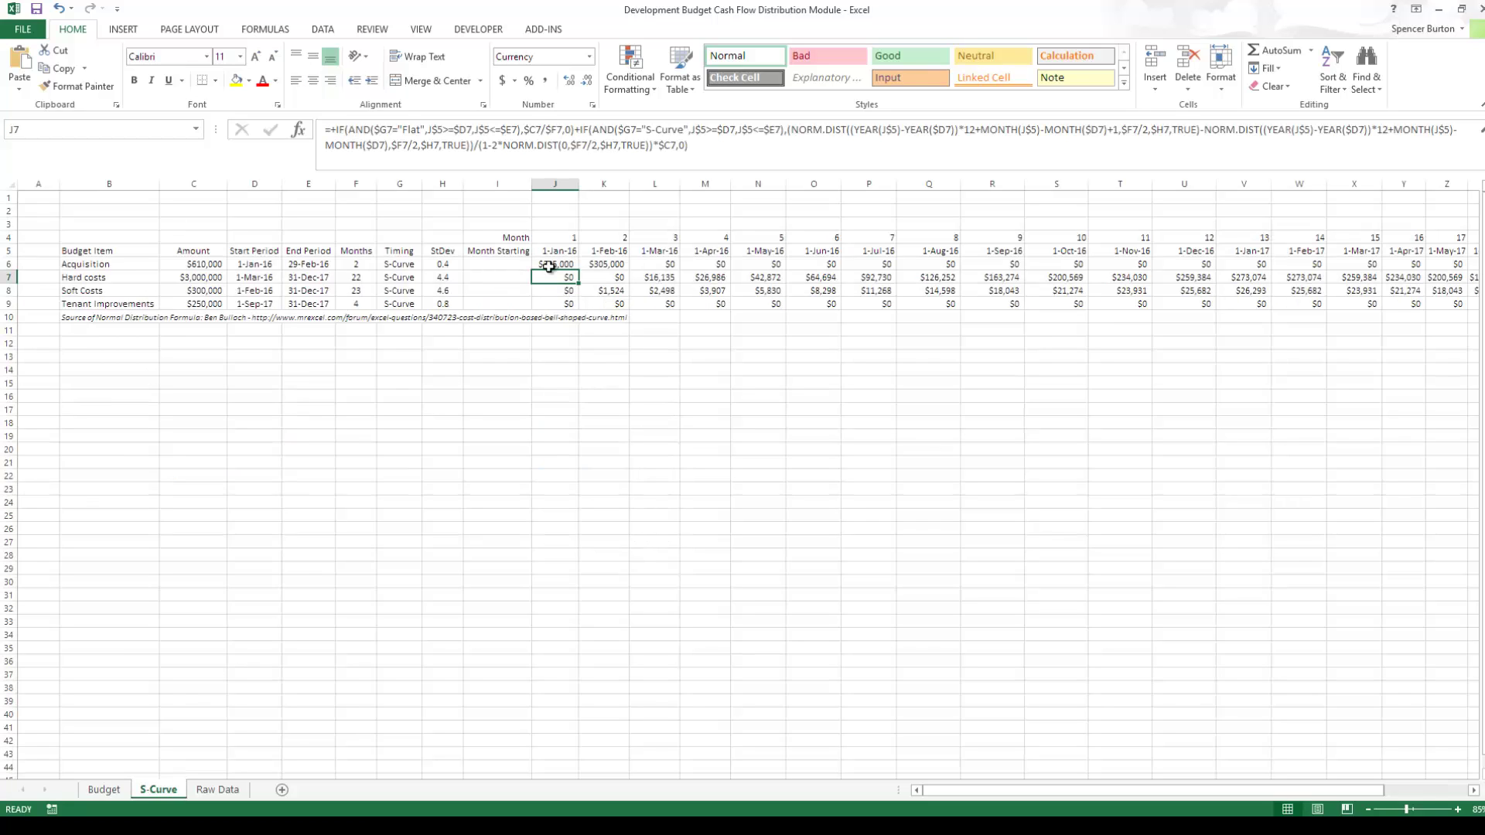
{"action": "left_click_drag", "start_coordinate": [675, 283], "coordinate": [1121, 278]}
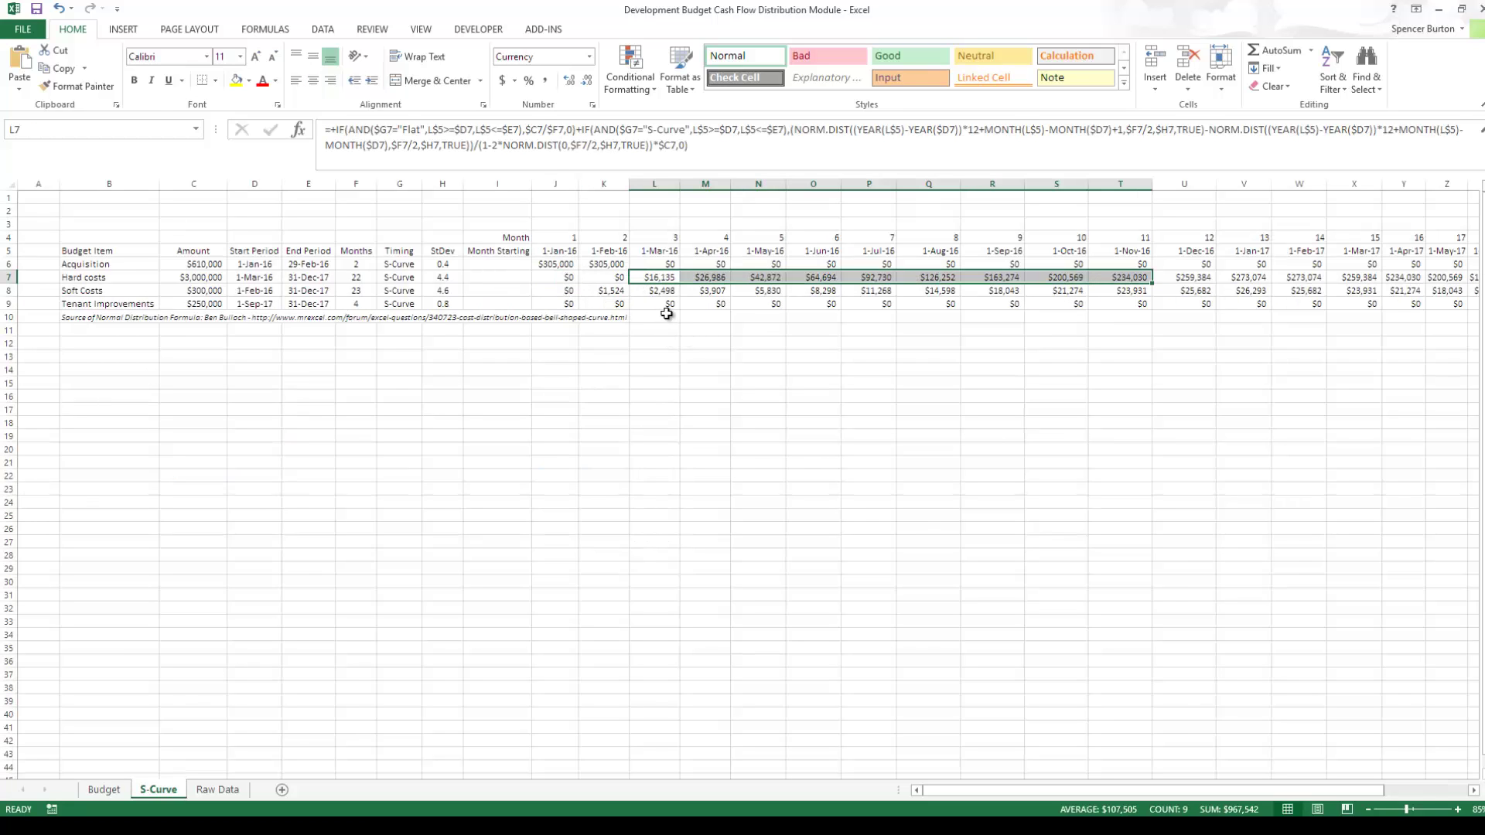
{"action": "left_click_drag", "start_coordinate": [667, 304], "coordinate": [1127, 304]}
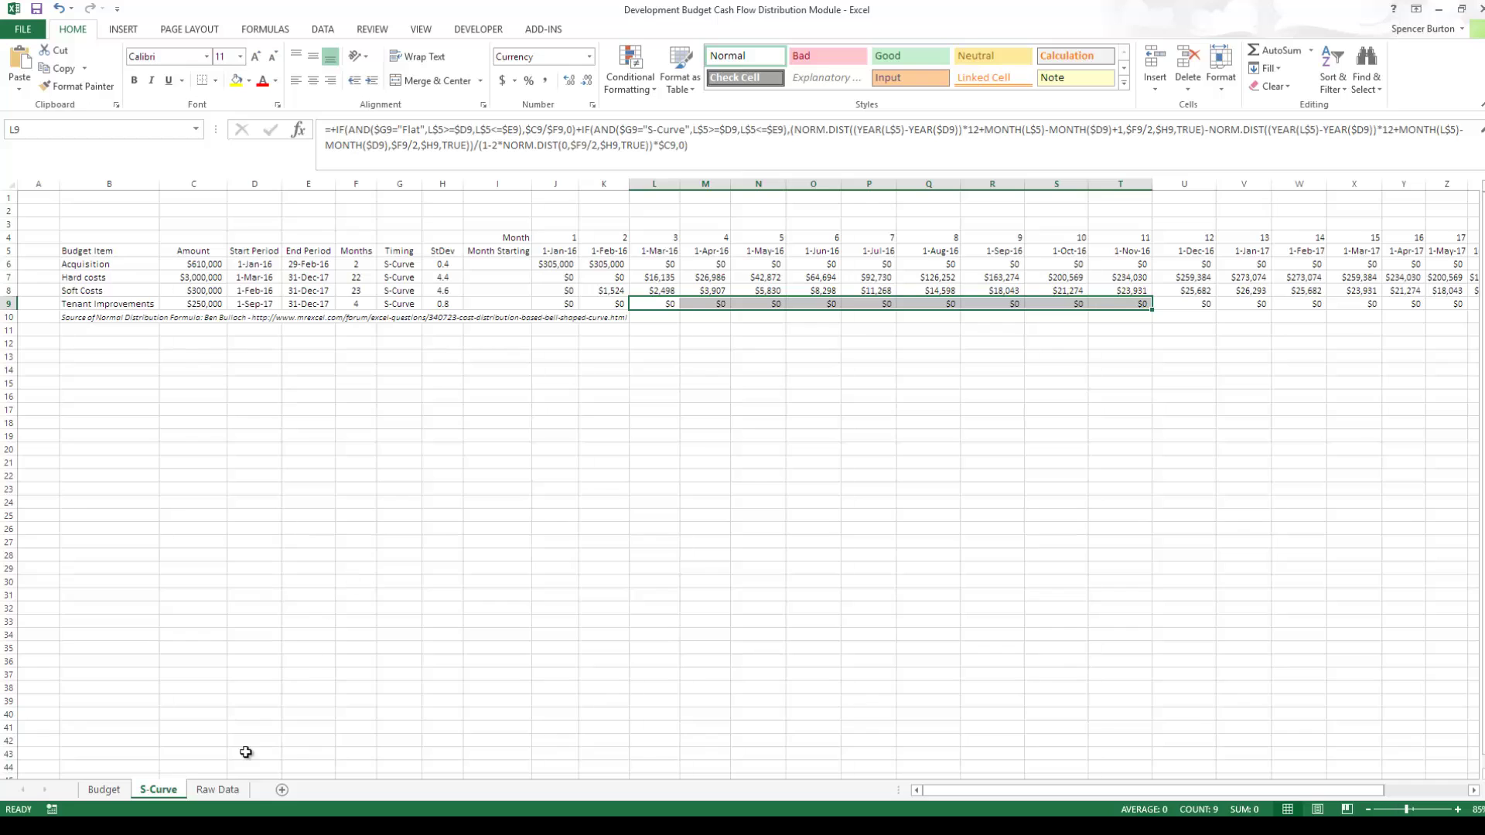
Step: Review the Cash Flow Distribution and S-Curve Distribution option lists with their numeric codes on the Raw Data sheet
{"action": "left_click", "coordinate": [217, 790]}
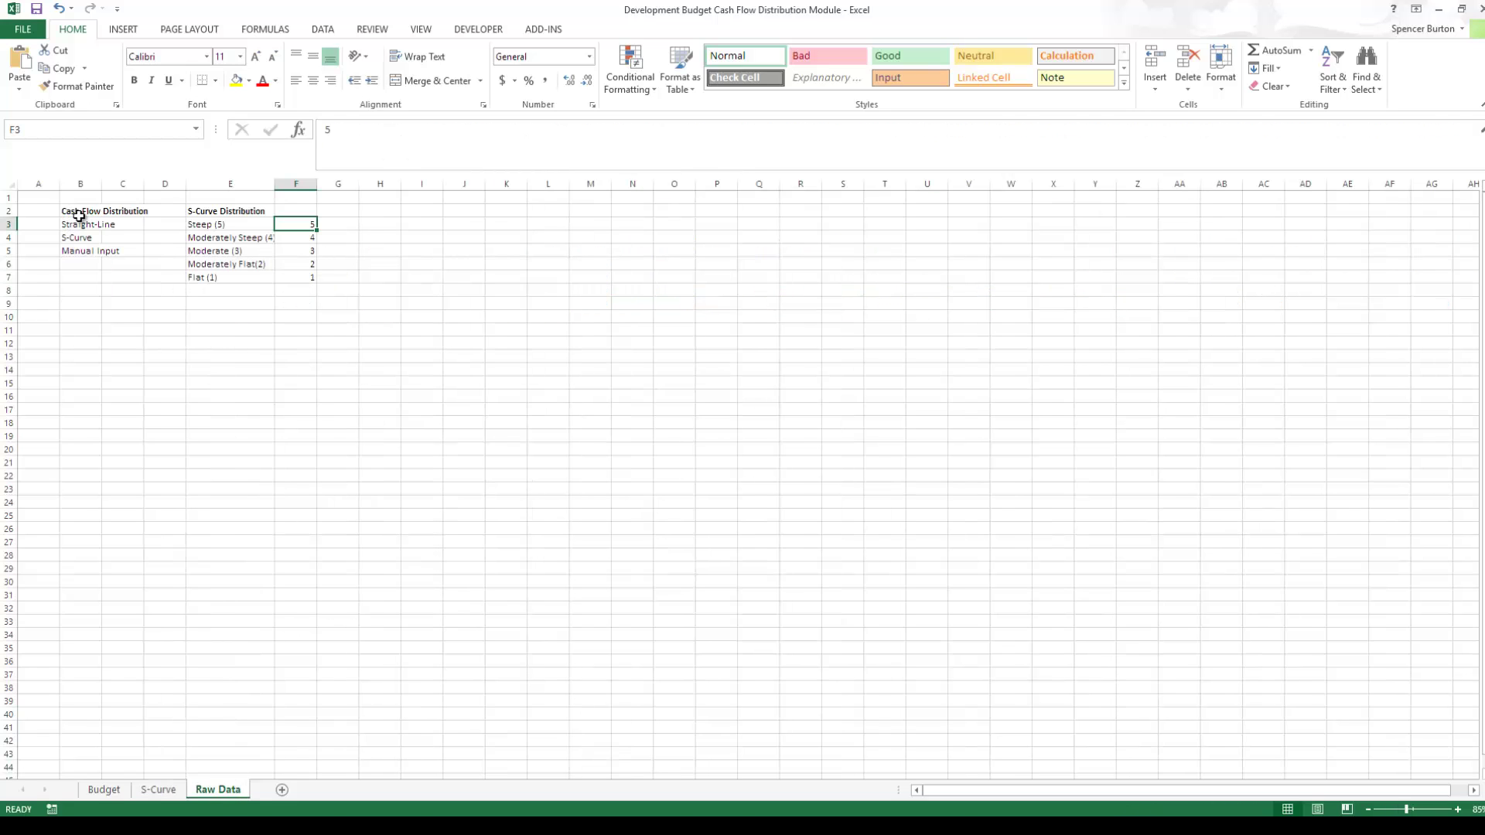
{"action": "left_click_drag", "start_coordinate": [73, 213], "coordinate": [86, 251]}
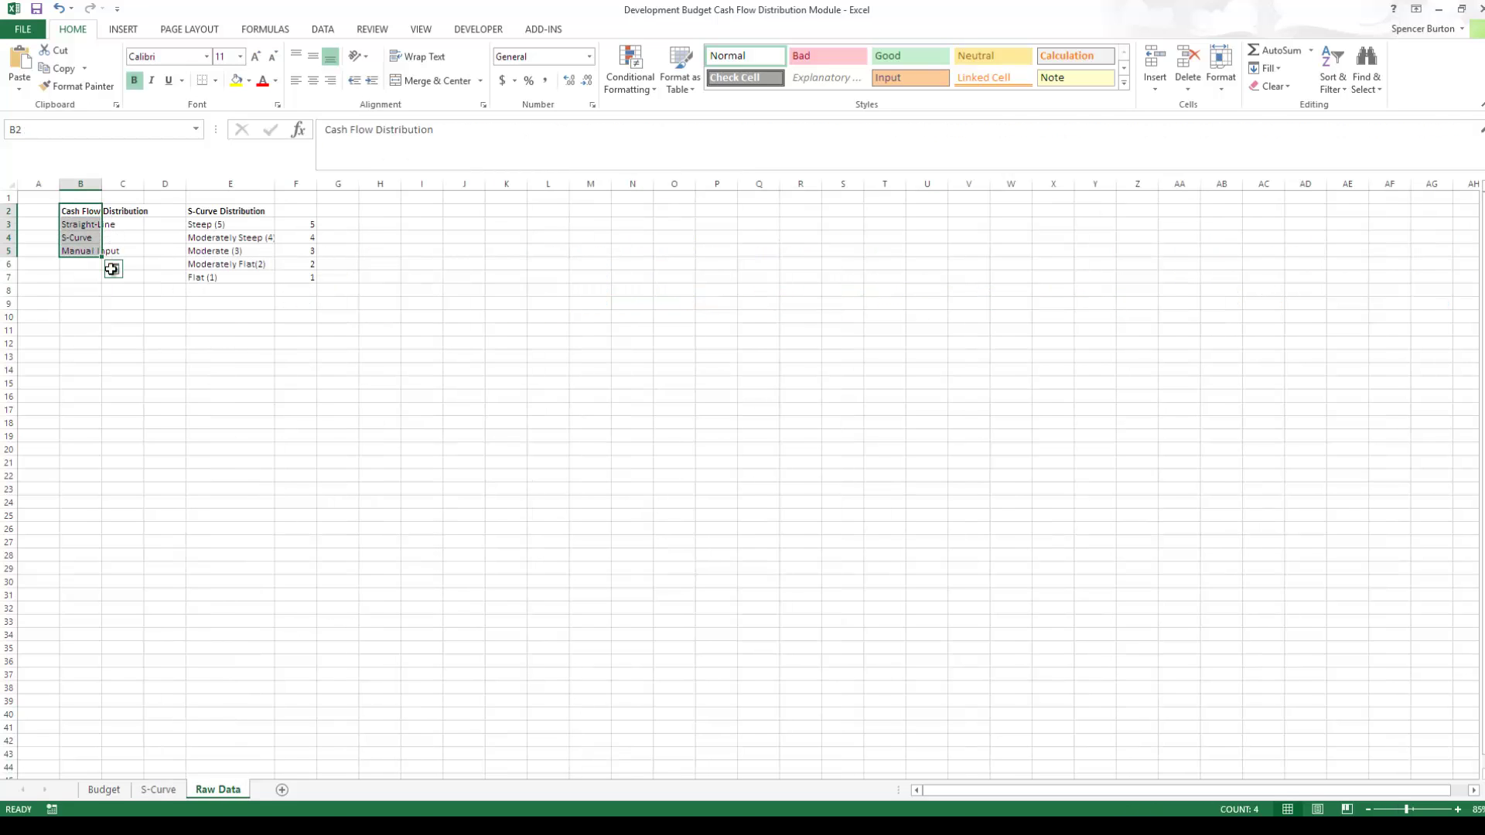
{"action": "left_click_drag", "start_coordinate": [209, 217], "coordinate": [224, 277]}
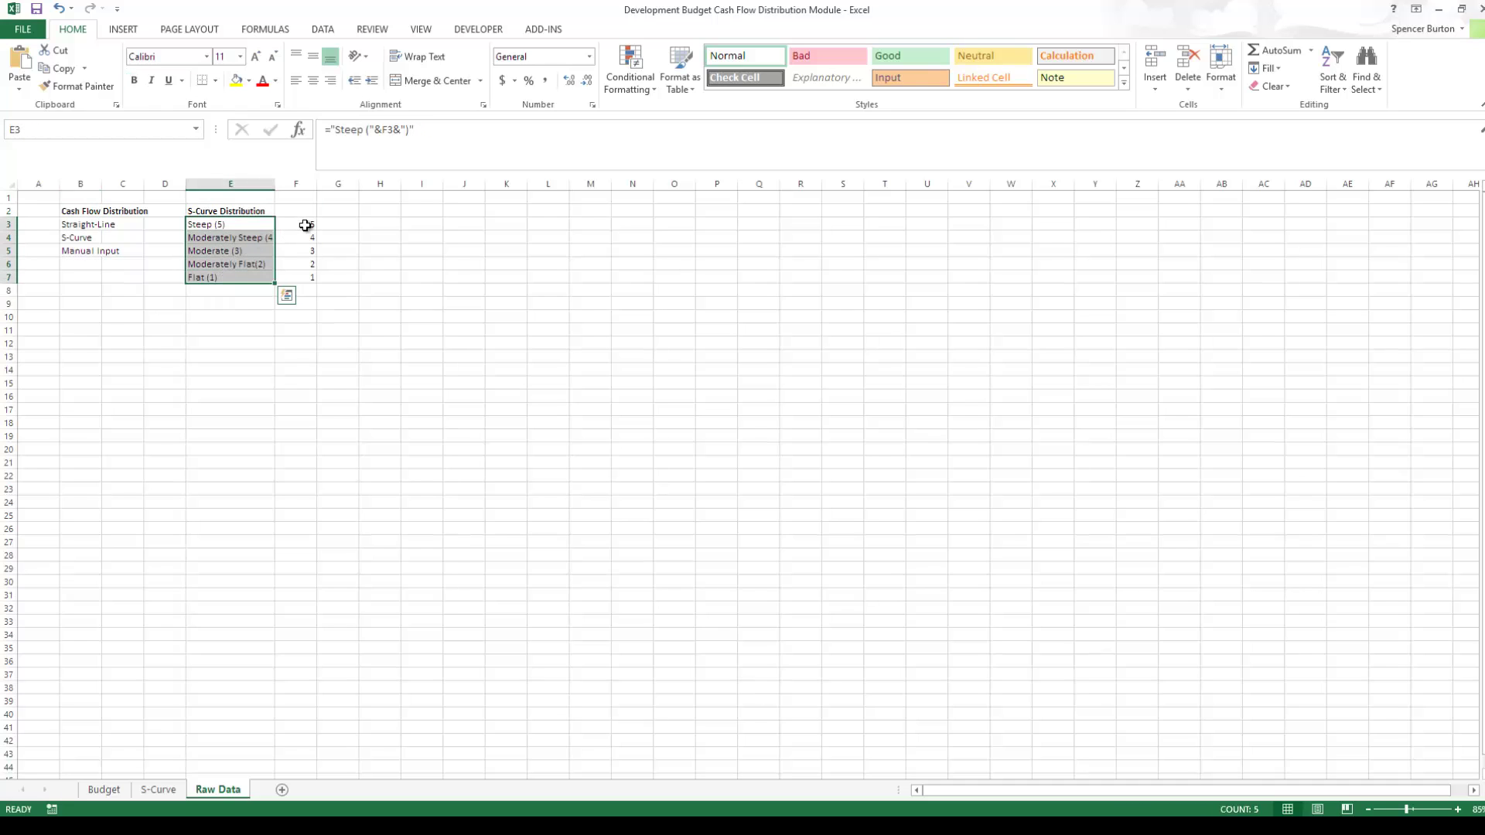
{"action": "left_click_drag", "start_coordinate": [306, 224], "coordinate": [242, 275]}
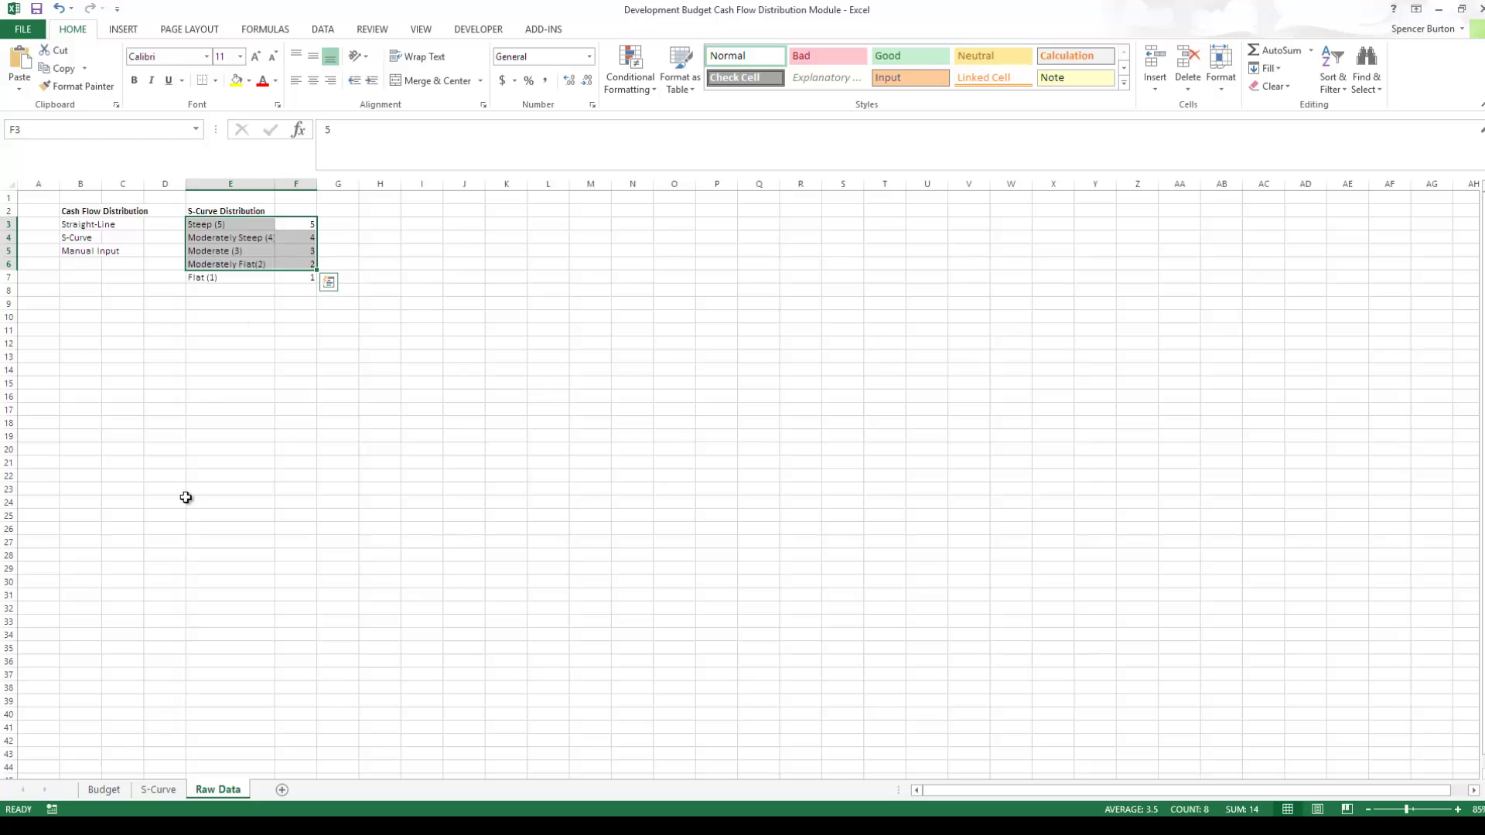
Step: Check the StDev column and the monthly values of Acquisition, Hard costs and Soft Costs on the S-Curve sheet
{"action": "left_click", "coordinate": [159, 789]}
{"action": "left_click_drag", "start_coordinate": [445, 264], "coordinate": [472, 313]}
{"action": "left_click_drag", "start_coordinate": [558, 263], "coordinate": [1054, 281]}
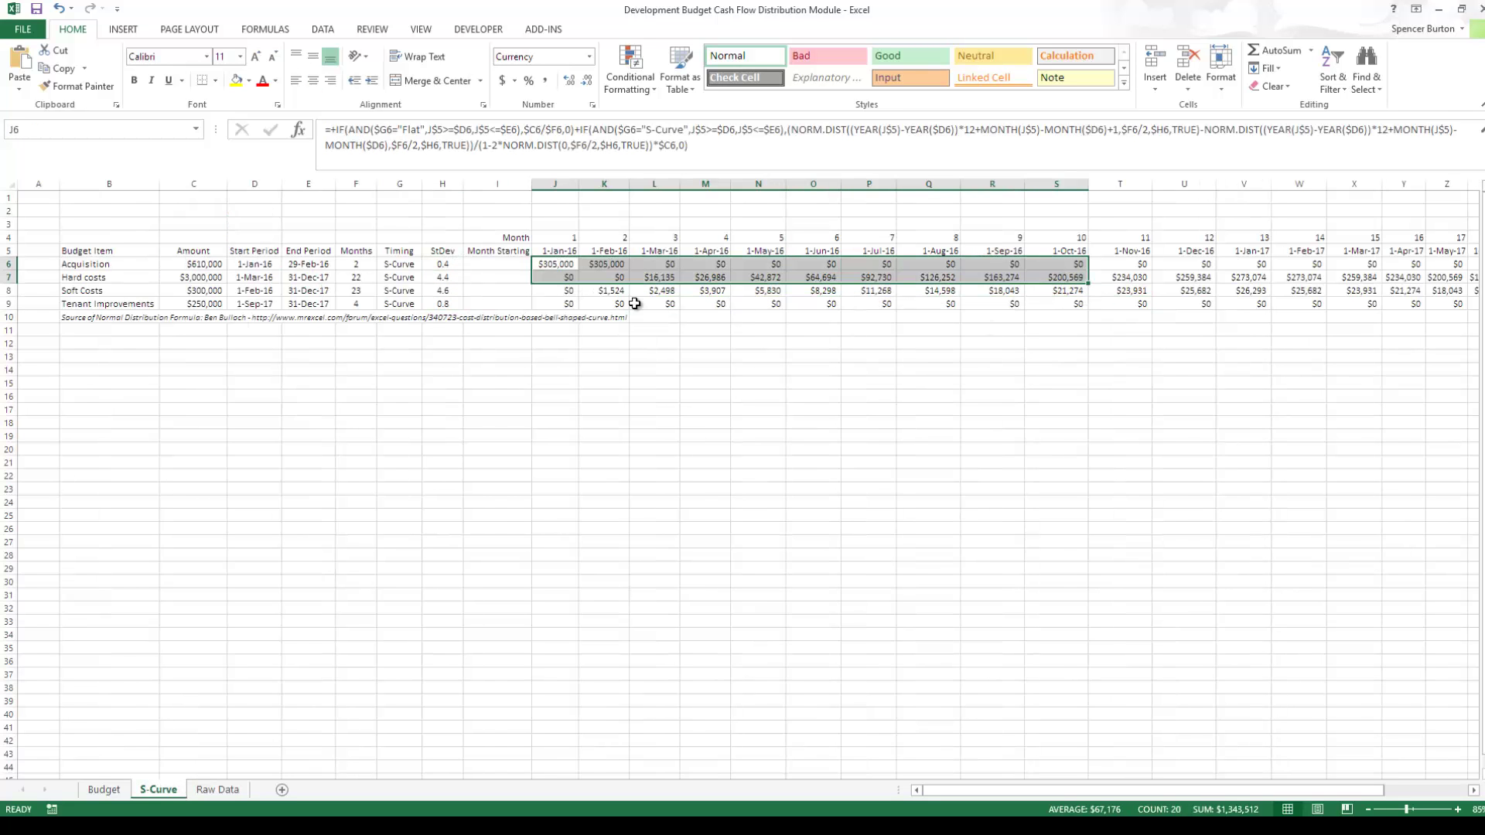
{"action": "left_click_drag", "start_coordinate": [584, 280], "coordinate": [828, 306]}
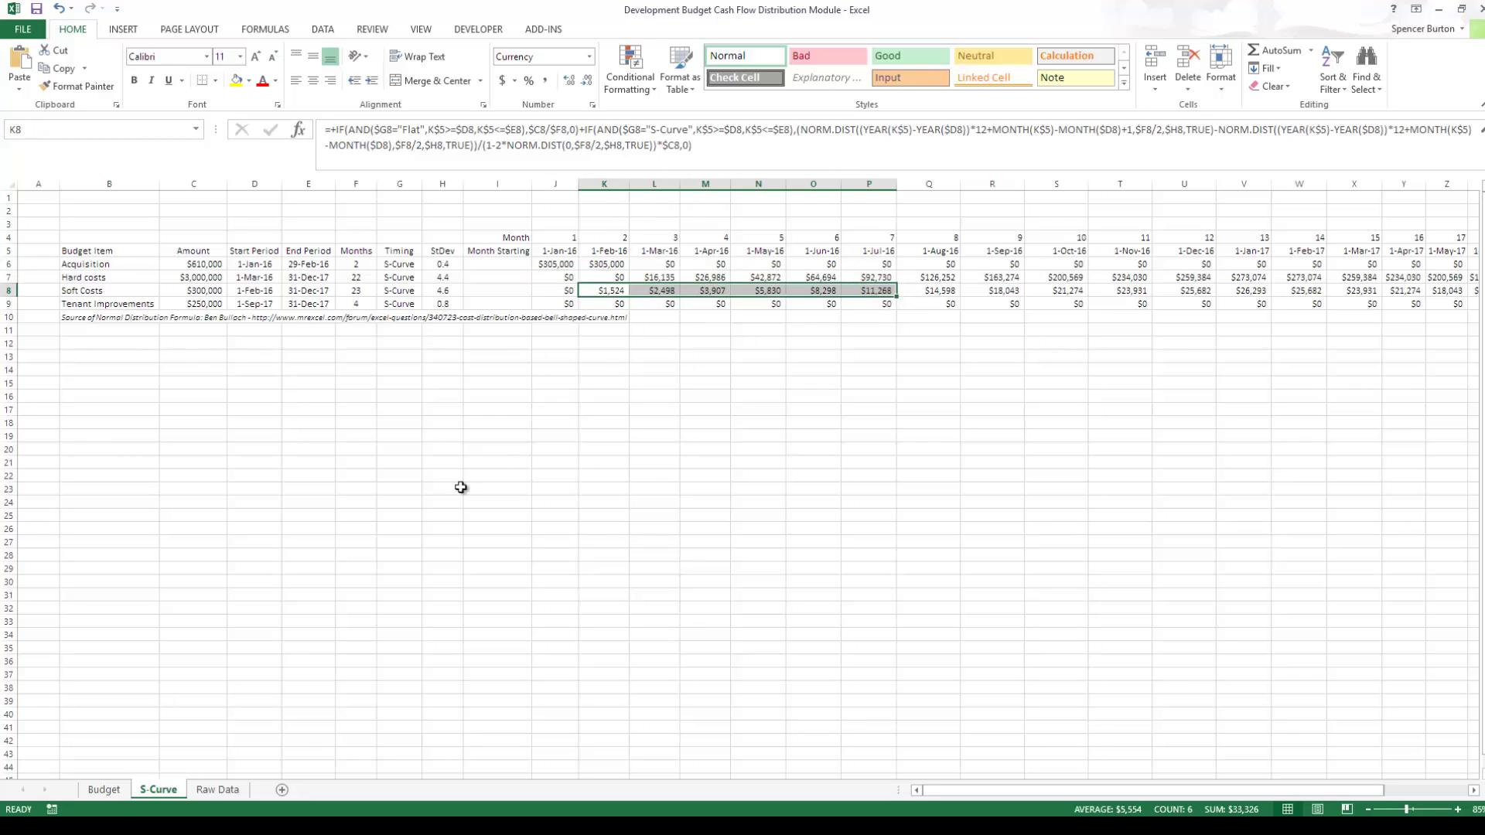
Step: Compare the position of the Acquisition row on the S-Curve and Budget sheets, ending on the Budget sheet's Hard costs item
{"action": "left_click", "coordinate": [98, 248]}
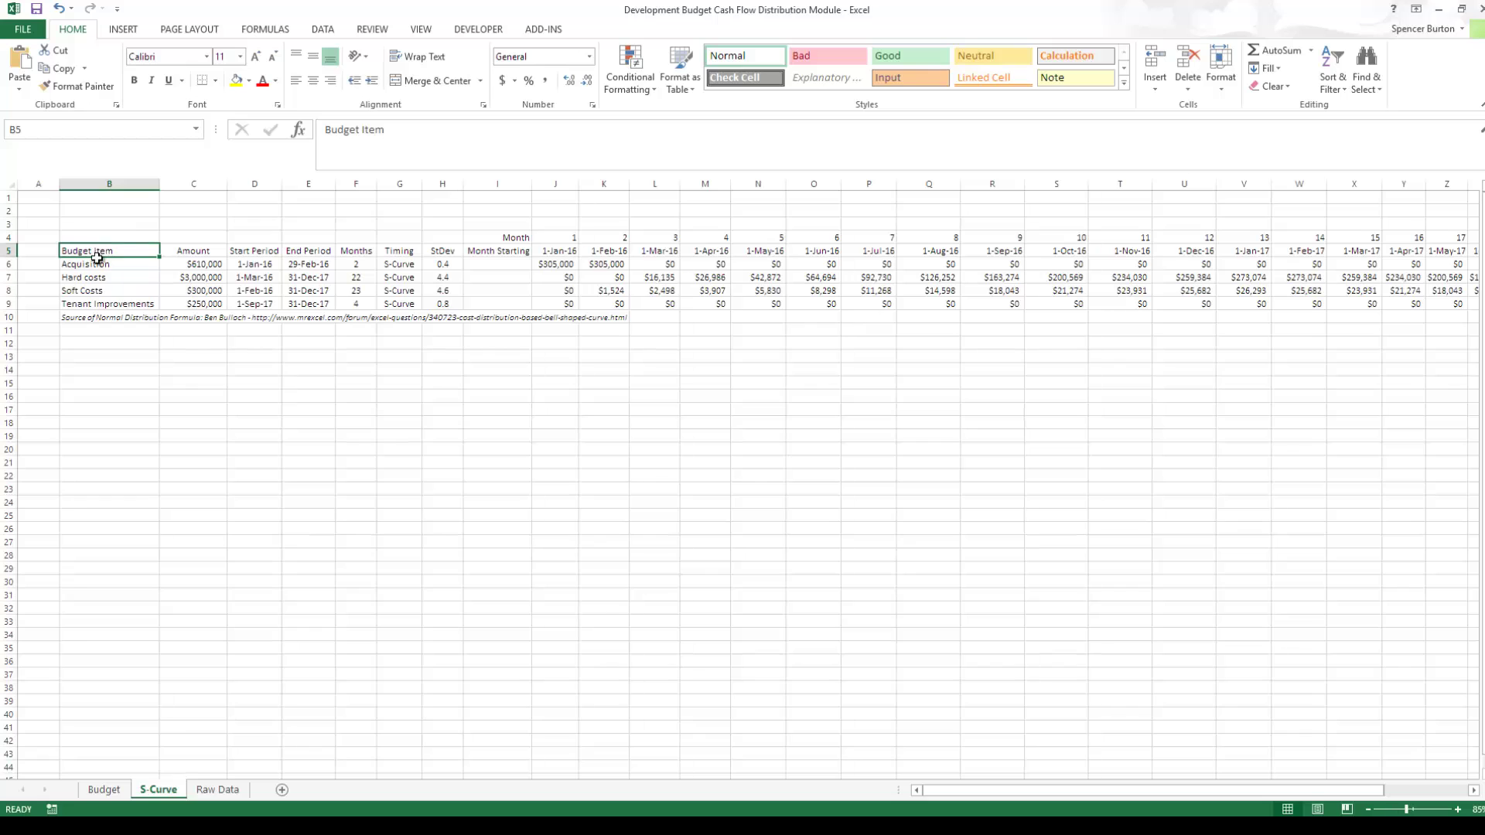
{"action": "left_click", "coordinate": [9, 263]}
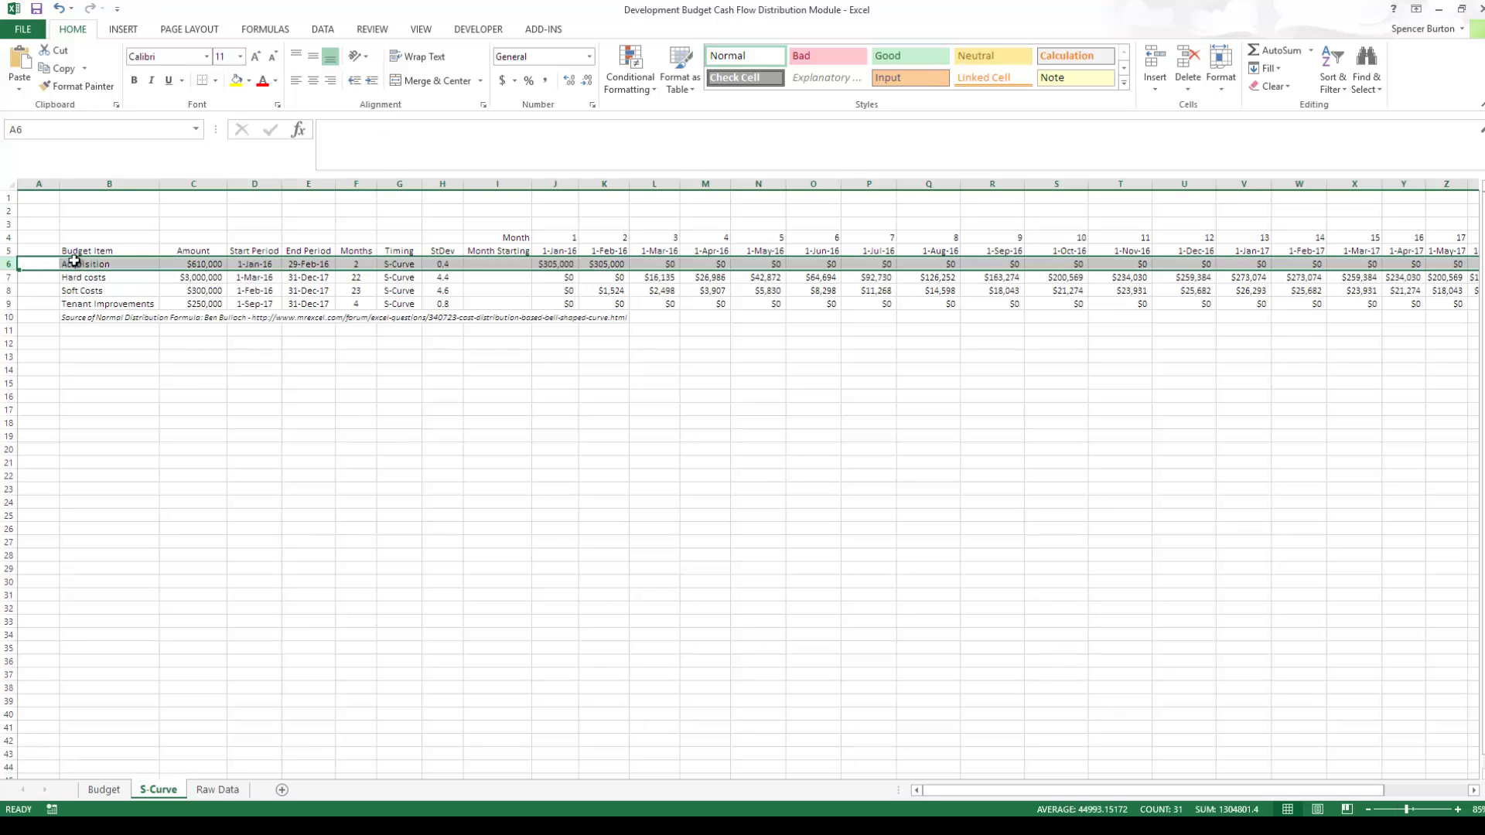
{"action": "left_click", "coordinate": [105, 789]}
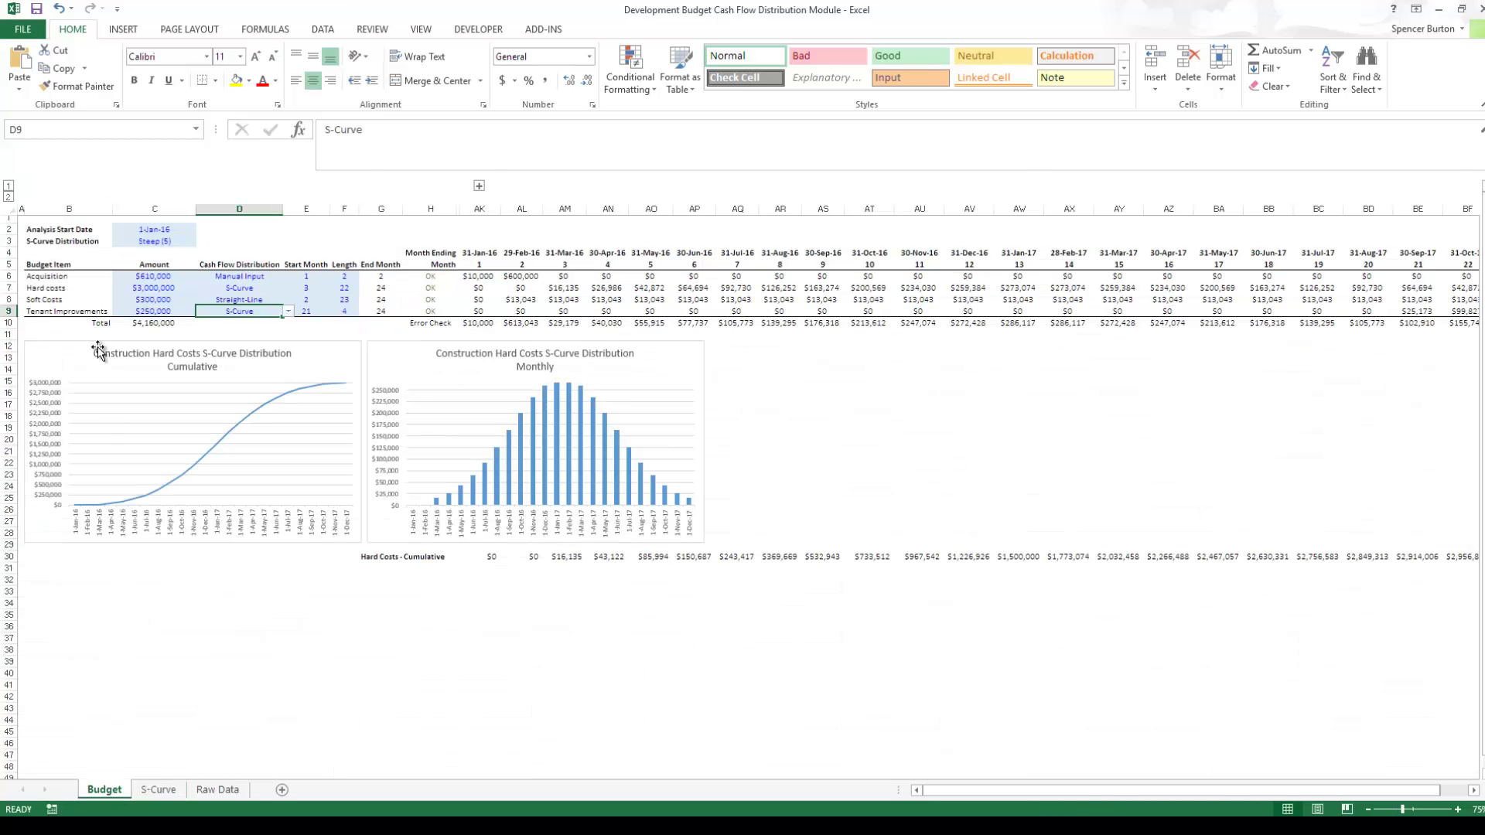
{"action": "left_click", "coordinate": [9, 276]}
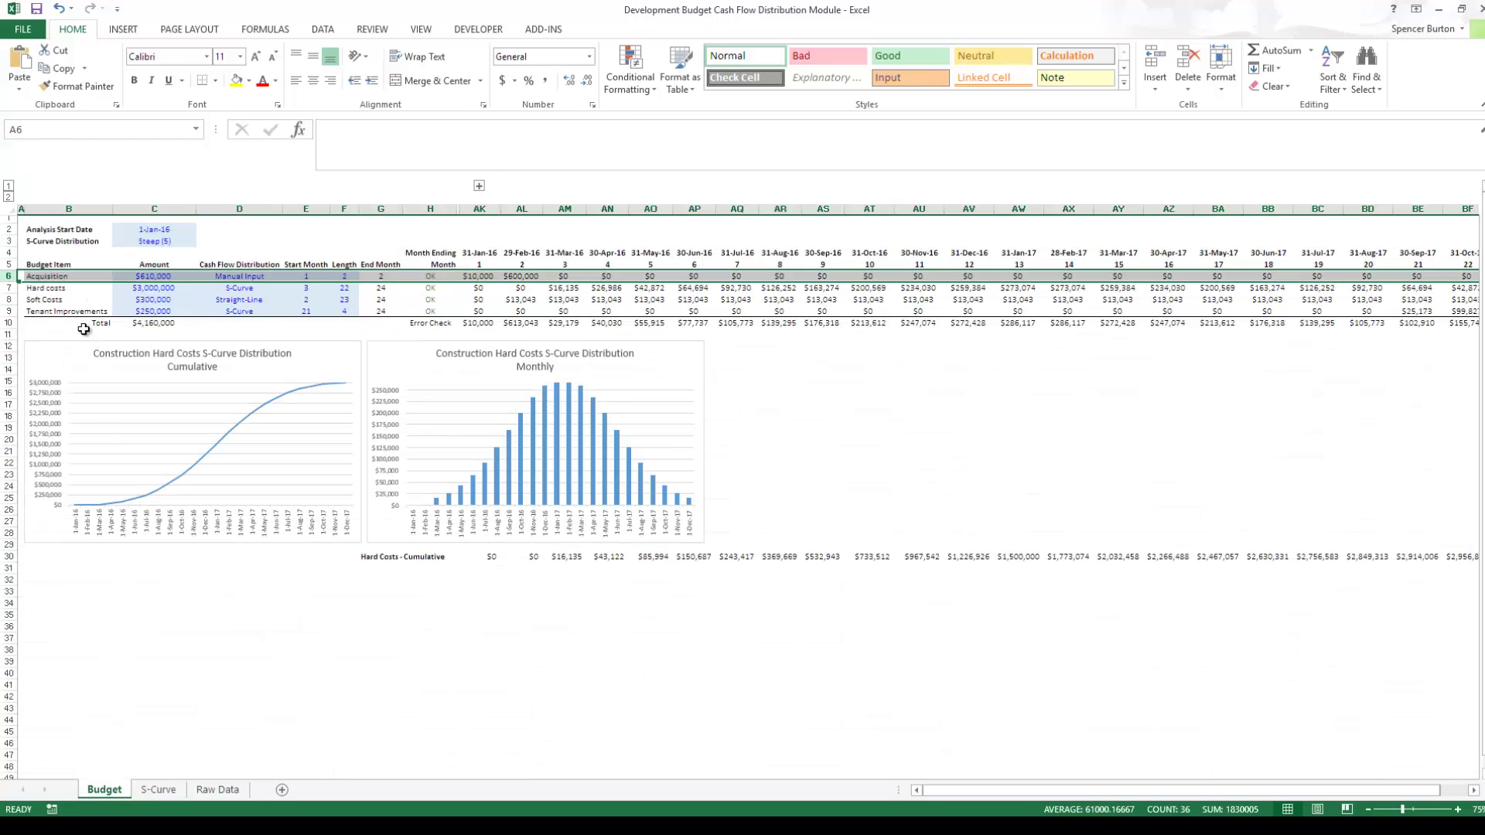
{"action": "left_click", "coordinate": [46, 289]}
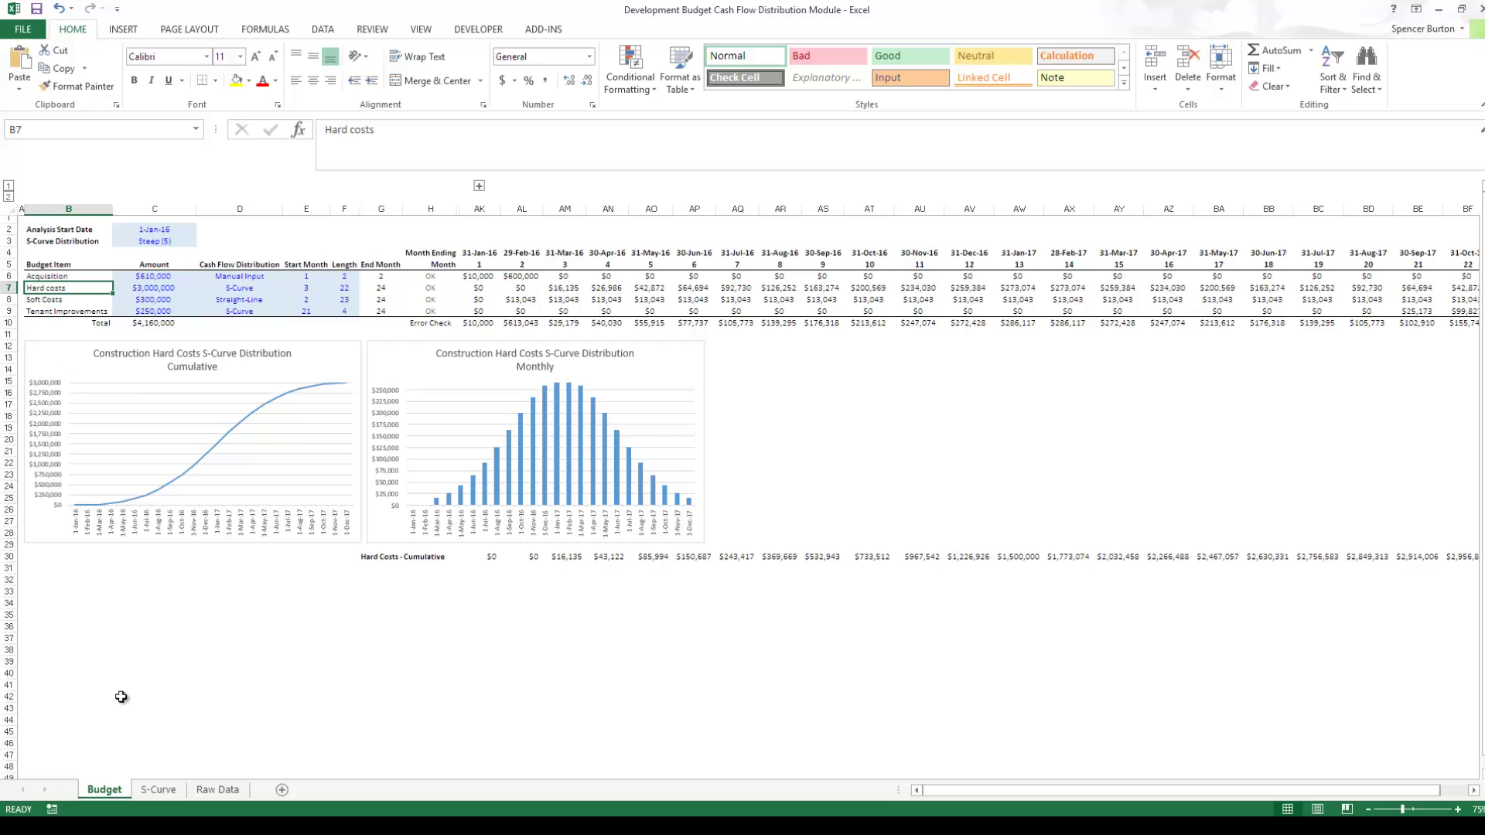
Step: Group the Budget and S-Curve sheets and insert a blank row above Hard costs on both
{"action": "left_click", "coordinate": [156, 790]}
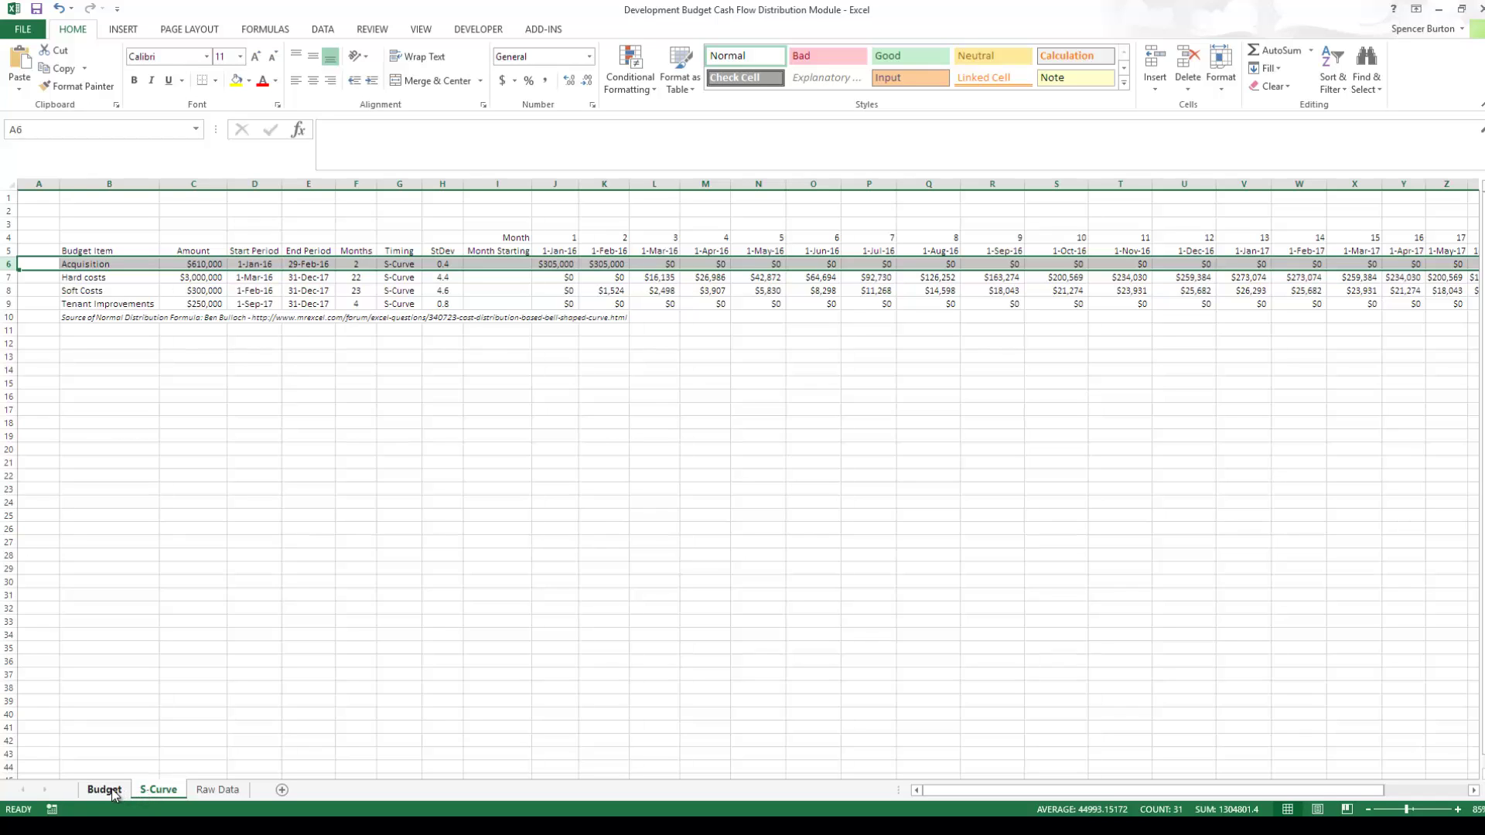
{"action": "left_click", "coordinate": [112, 792], "text": "ctrl"}
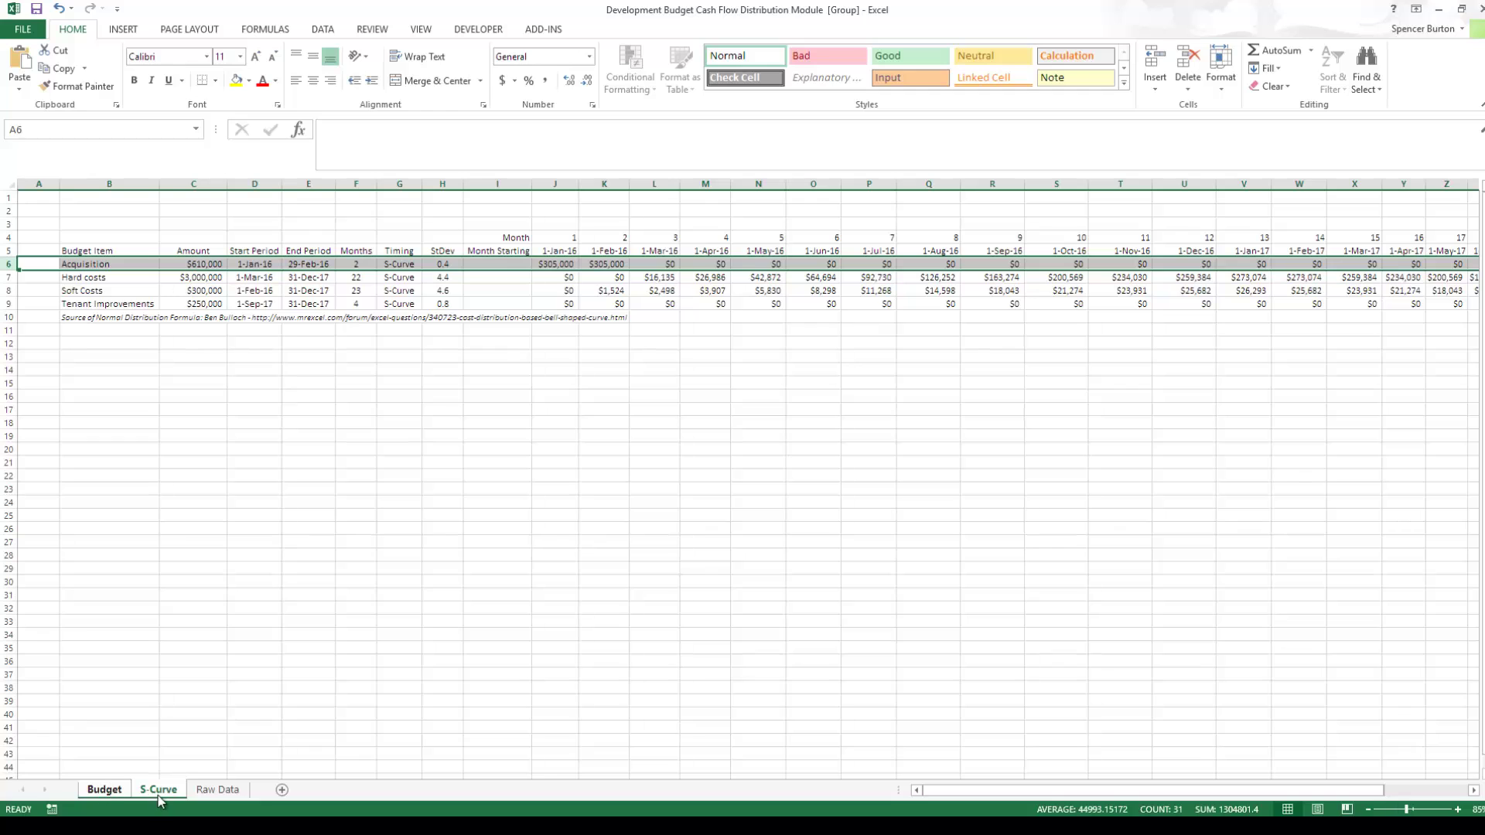
{"action": "key", "text": "ctrl+Page_Down"}
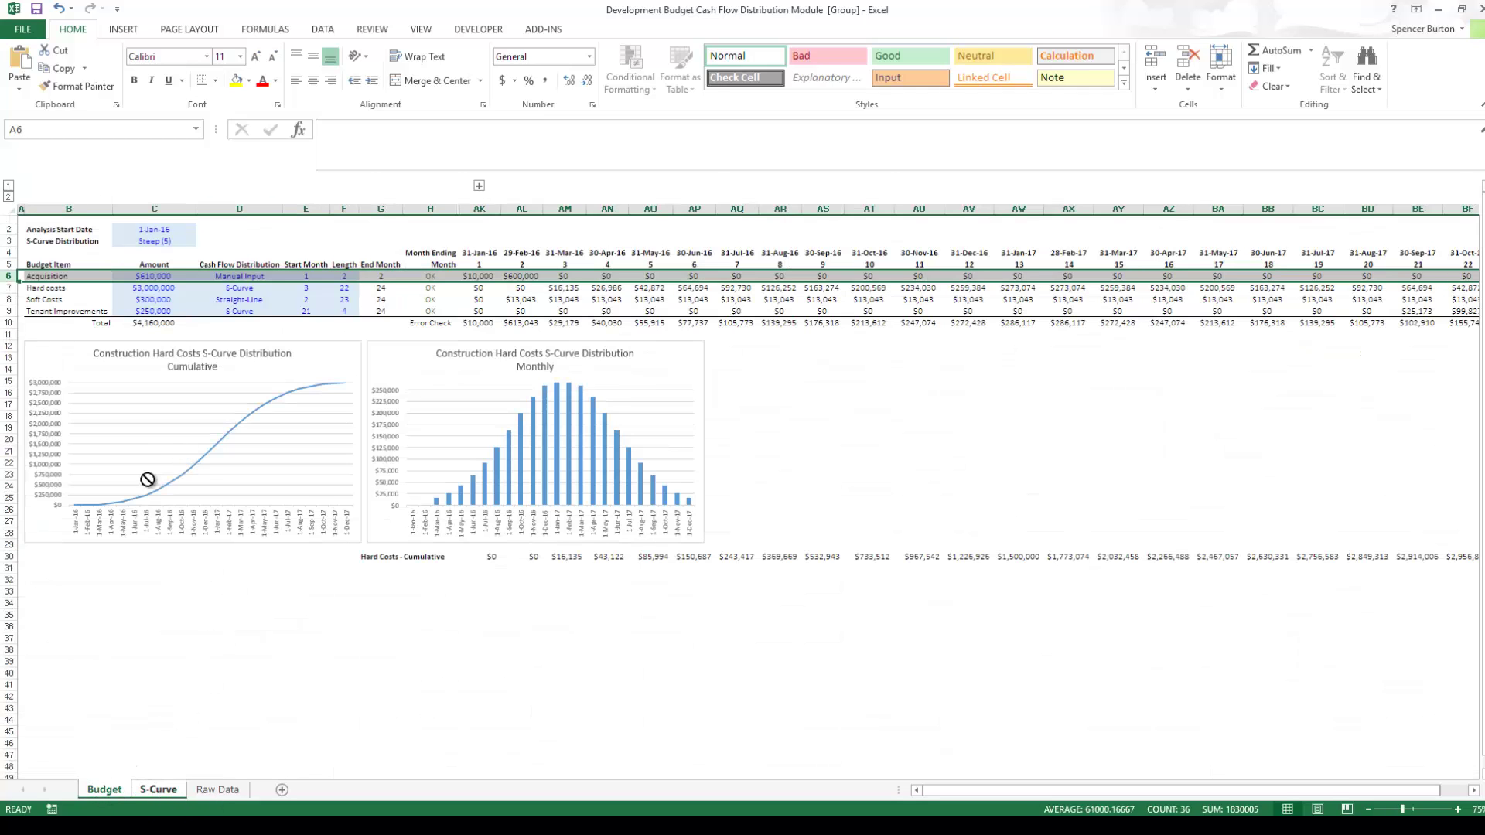
{"action": "left_click", "coordinate": [41, 289]}
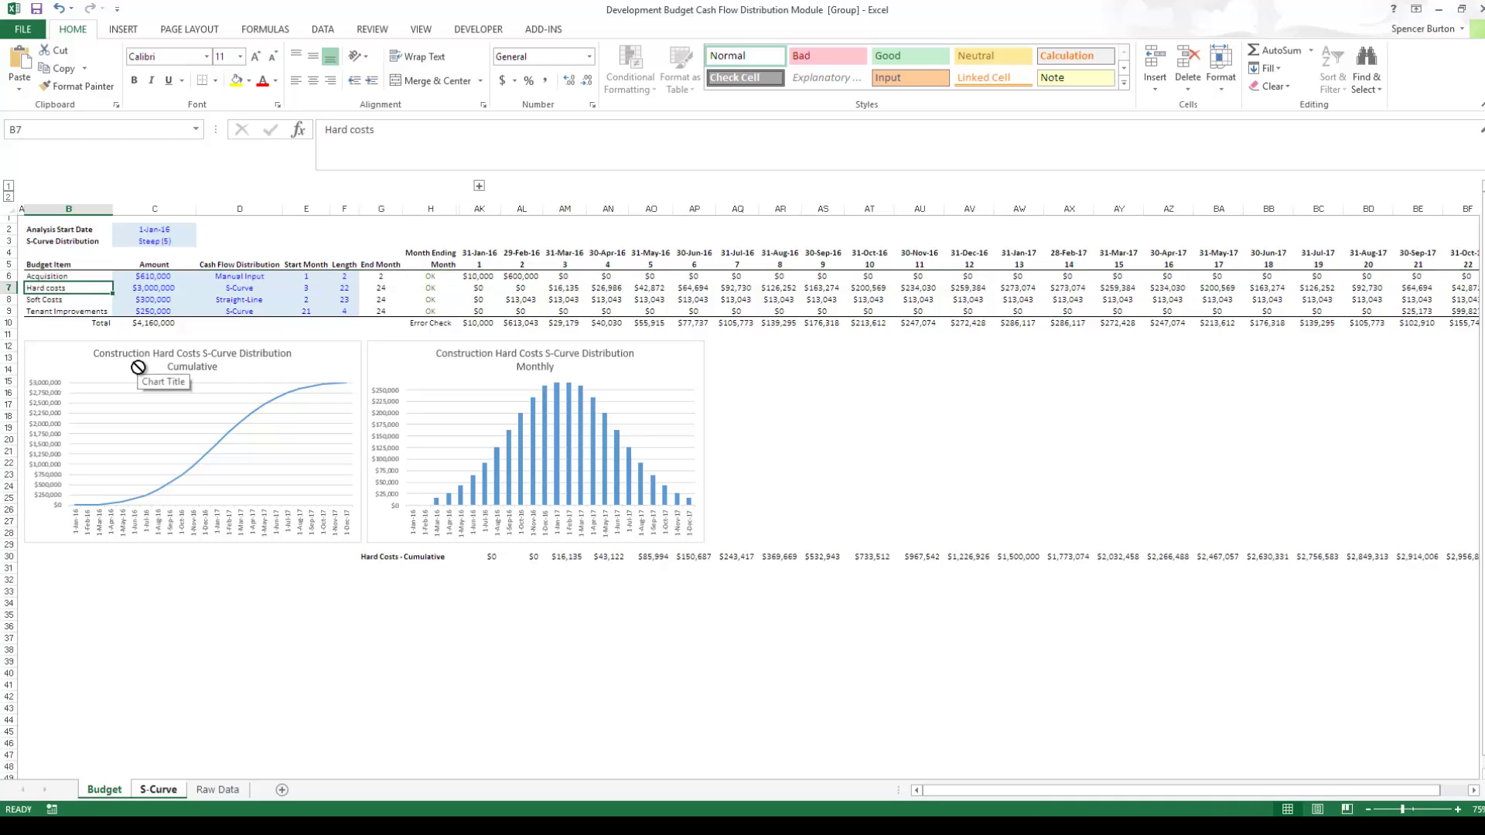
{"action": "key", "text": "shift+space"}
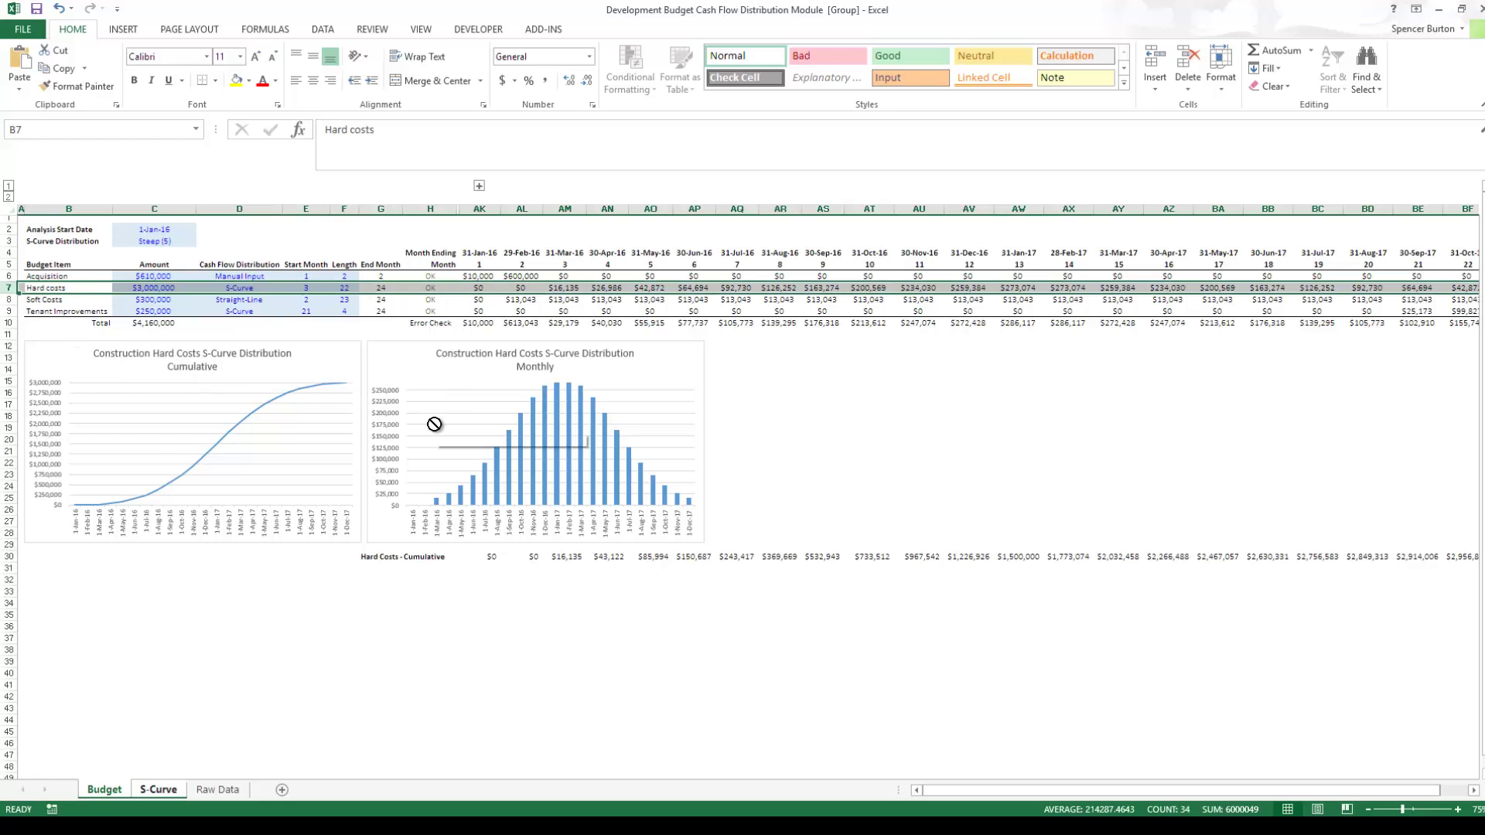
{"action": "key", "text": "ctrl+shift+plus"}
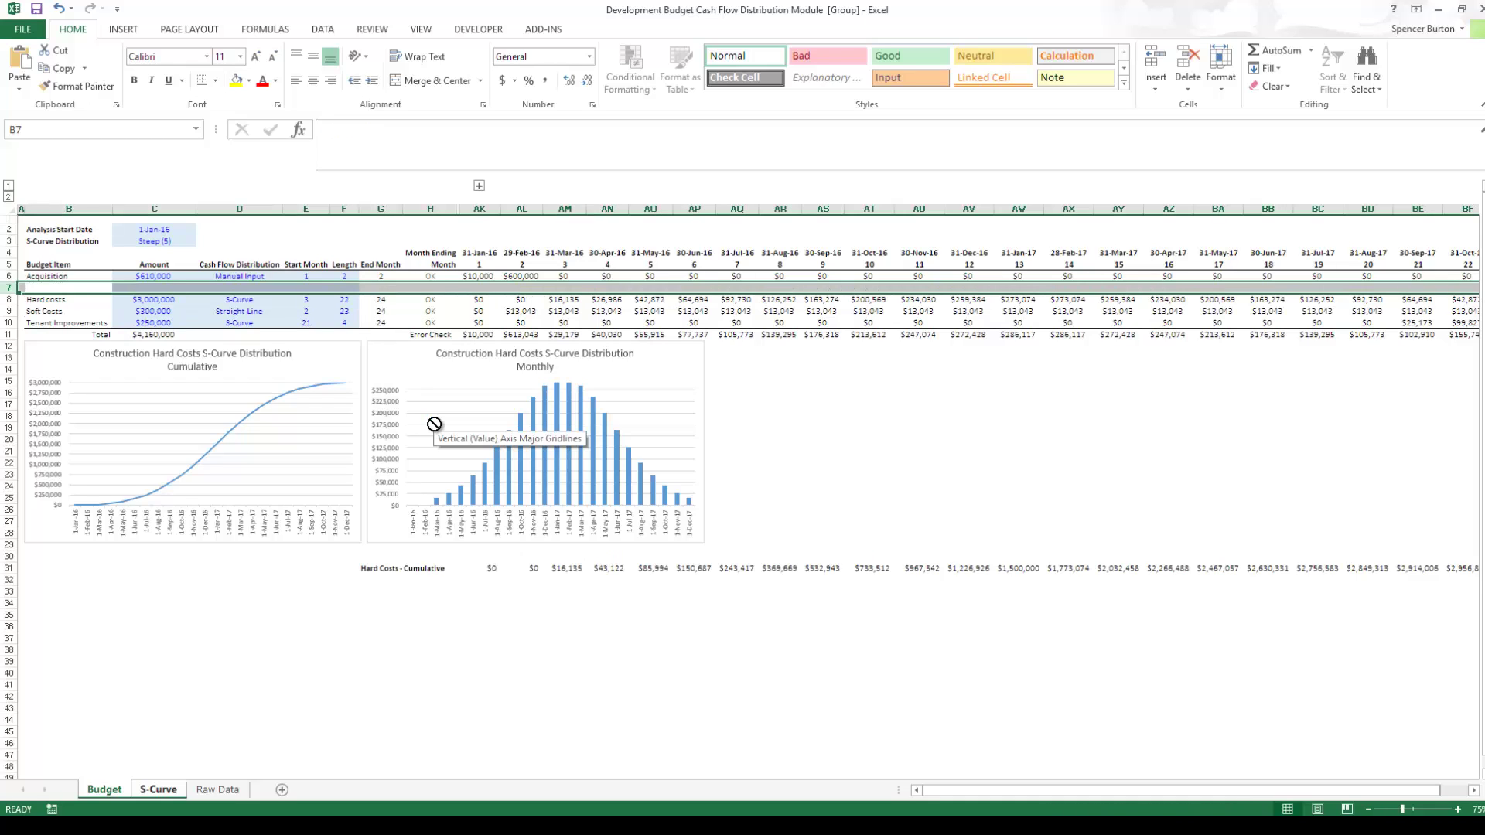
Step: Look along the new blank row on the Budget sheet, from the item name through the first monthly column
{"action": "key", "text": "Right"}
{"action": "key", "text": "Right"}
{"action": "key", "text": "Right"}
{"action": "key", "text": "Left"}
{"action": "key", "text": "Left"}
{"action": "key", "text": "Left"}
{"action": "key", "text": "Left"}
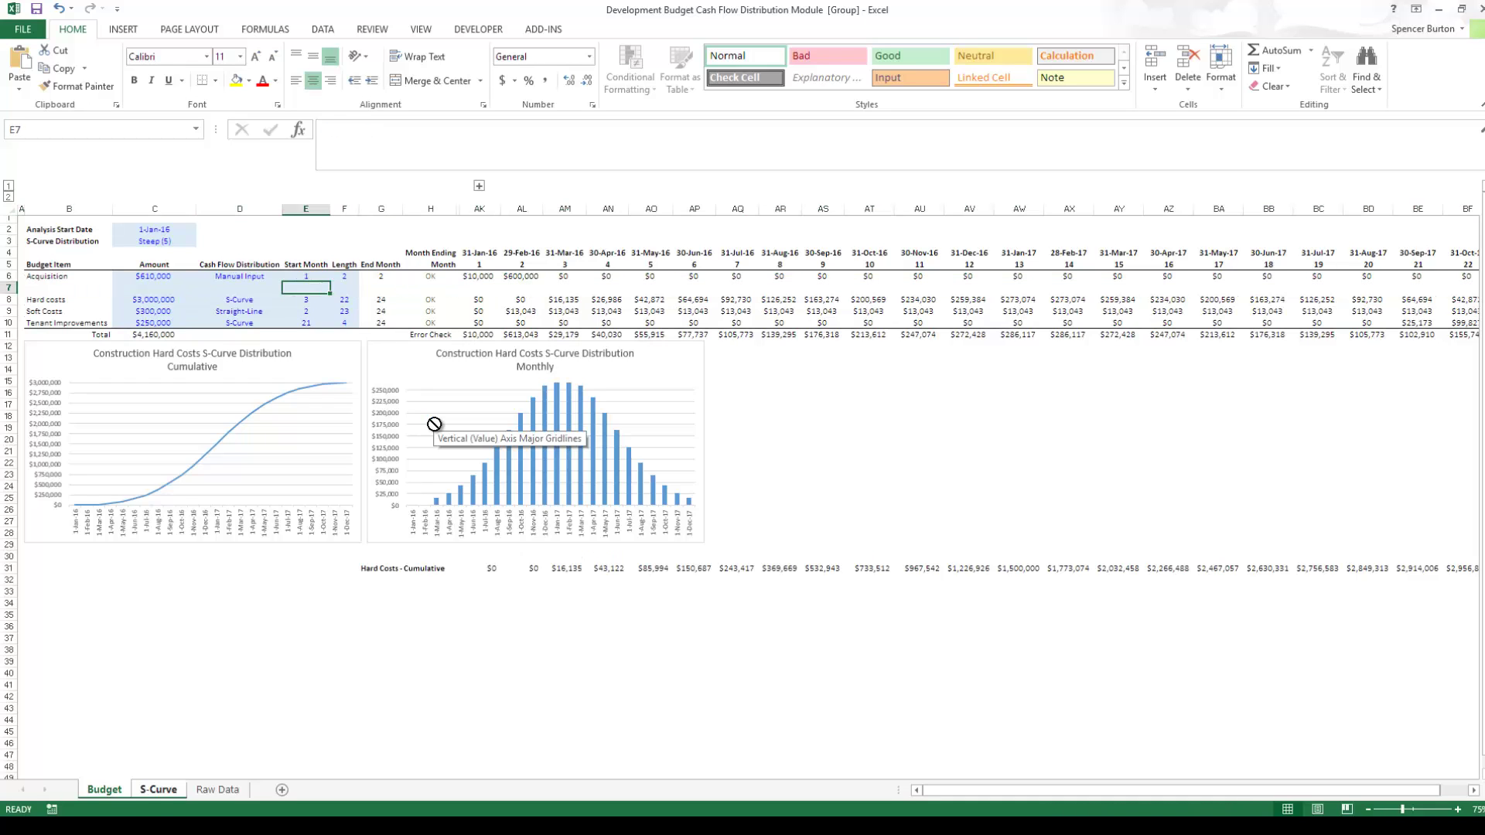
{"action": "key", "text": "Right"}
{"action": "key", "text": "Right"}
{"action": "key", "text": "Right"}
{"action": "key", "text": "Right"}
{"action": "key", "text": "Right"}
{"action": "key", "text": "Right"}
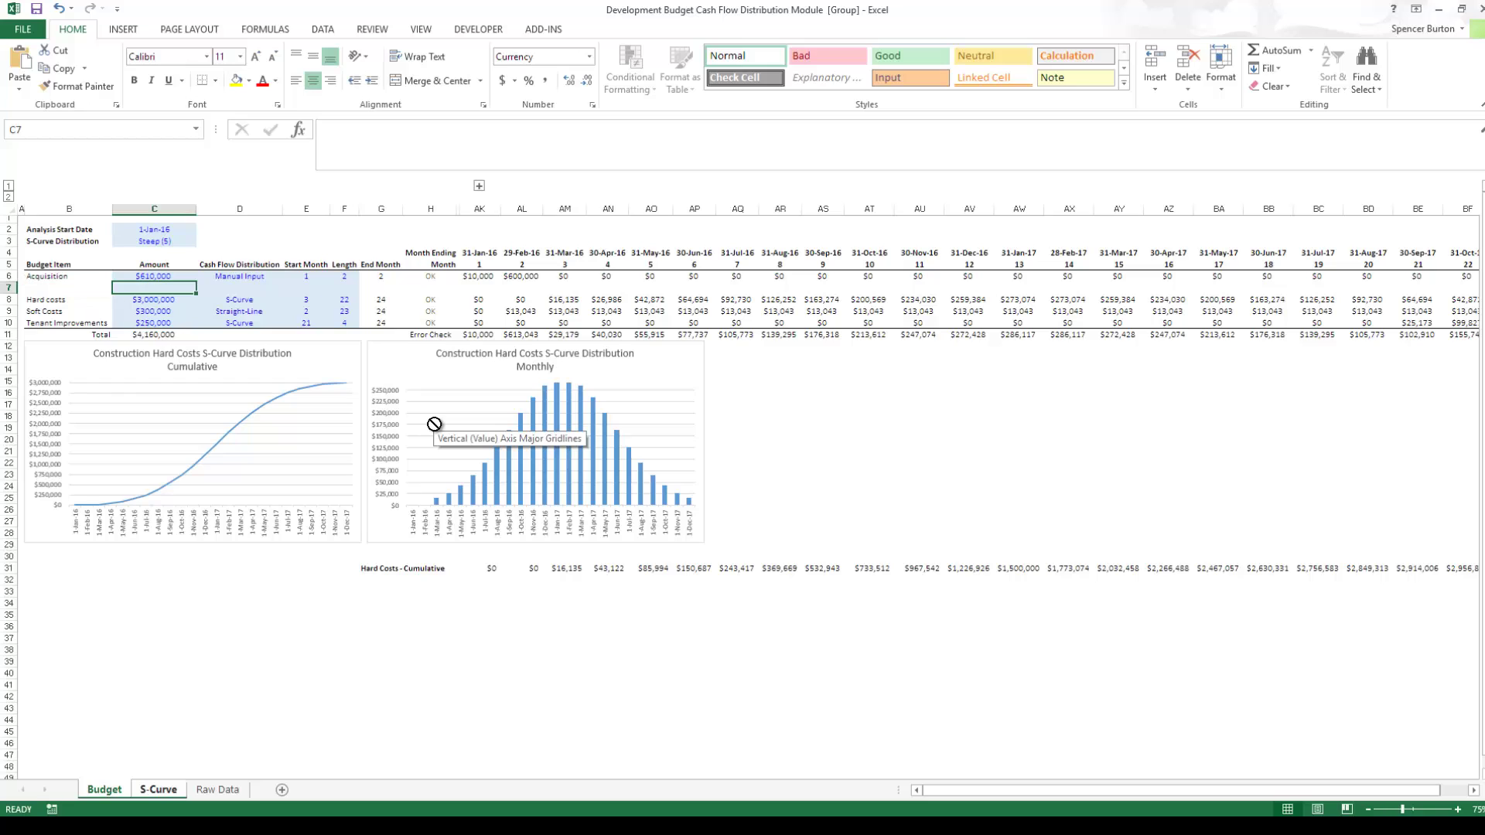
{"action": "key", "text": "Right"}
{"action": "key", "text": "Right"}
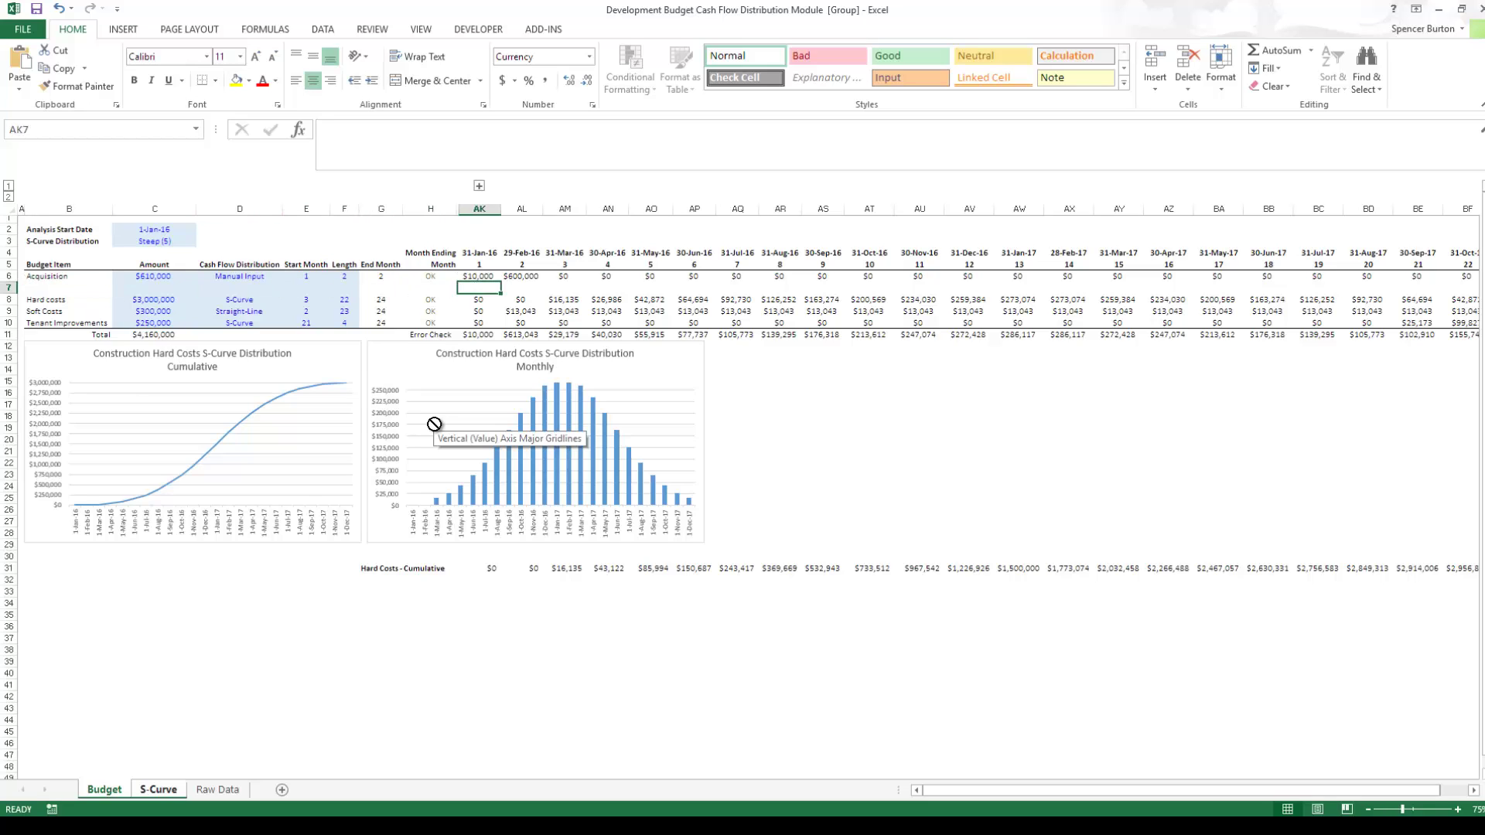
{"action": "key", "text": "Left"}
{"action": "key", "text": "Right"}
{"action": "key", "text": "Left"}
{"action": "key", "text": "Left"}
{"action": "key", "text": "Left"}
{"action": "key", "text": "Left"}
{"action": "key", "text": "Left"}
{"action": "key", "text": "Left"}
{"action": "key", "text": "Left"}
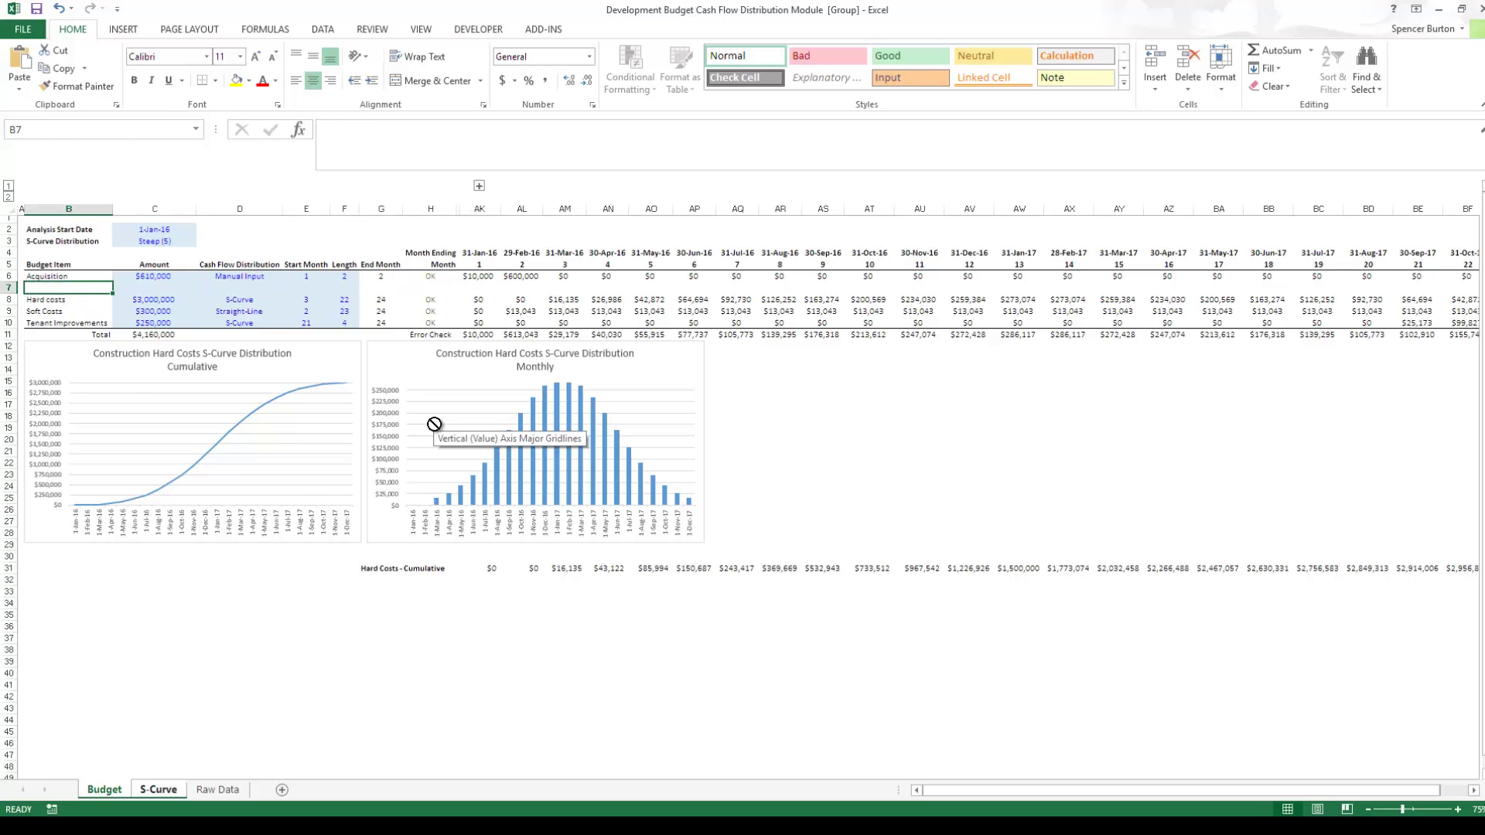
Step: Compare the blank row's input cells with the Acquisition row above, ending on the empty Budget Item cell B7
{"action": "key", "text": "Up"}
{"action": "key", "text": "Down"}
{"action": "key", "text": "Up"}
{"action": "key", "text": "Right"}
{"action": "key", "text": "Right"}
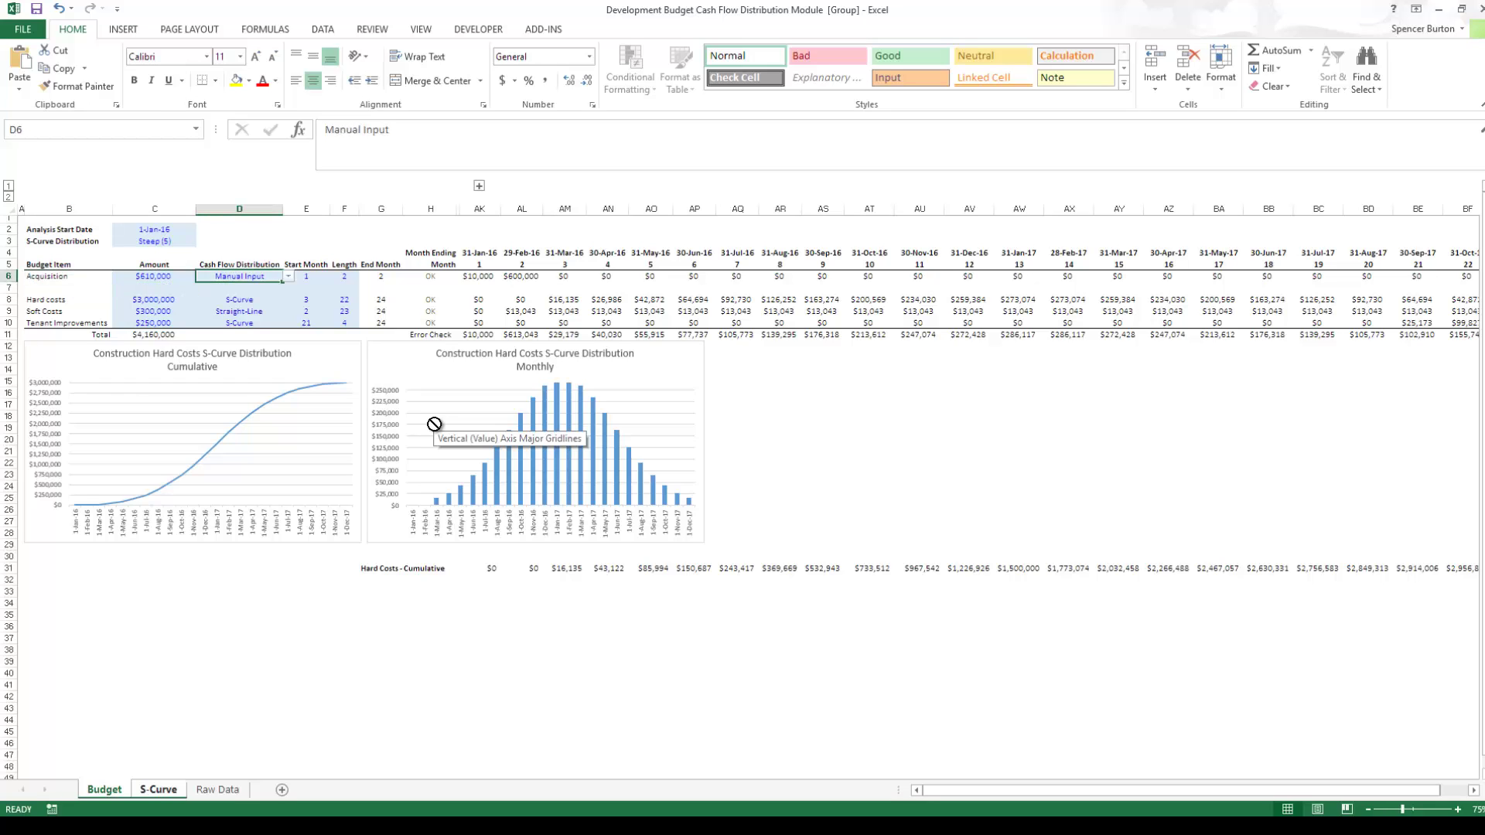
{"action": "key", "text": "Down"}
{"action": "key", "text": "Right"}
{"action": "key", "text": "Right"}
{"action": "key", "text": "Right"}
{"action": "key", "text": "Left"}
{"action": "key", "text": "Left"}
{"action": "key", "text": "Left"}
{"action": "key", "text": "Left"}
{"action": "key", "text": "Left"}
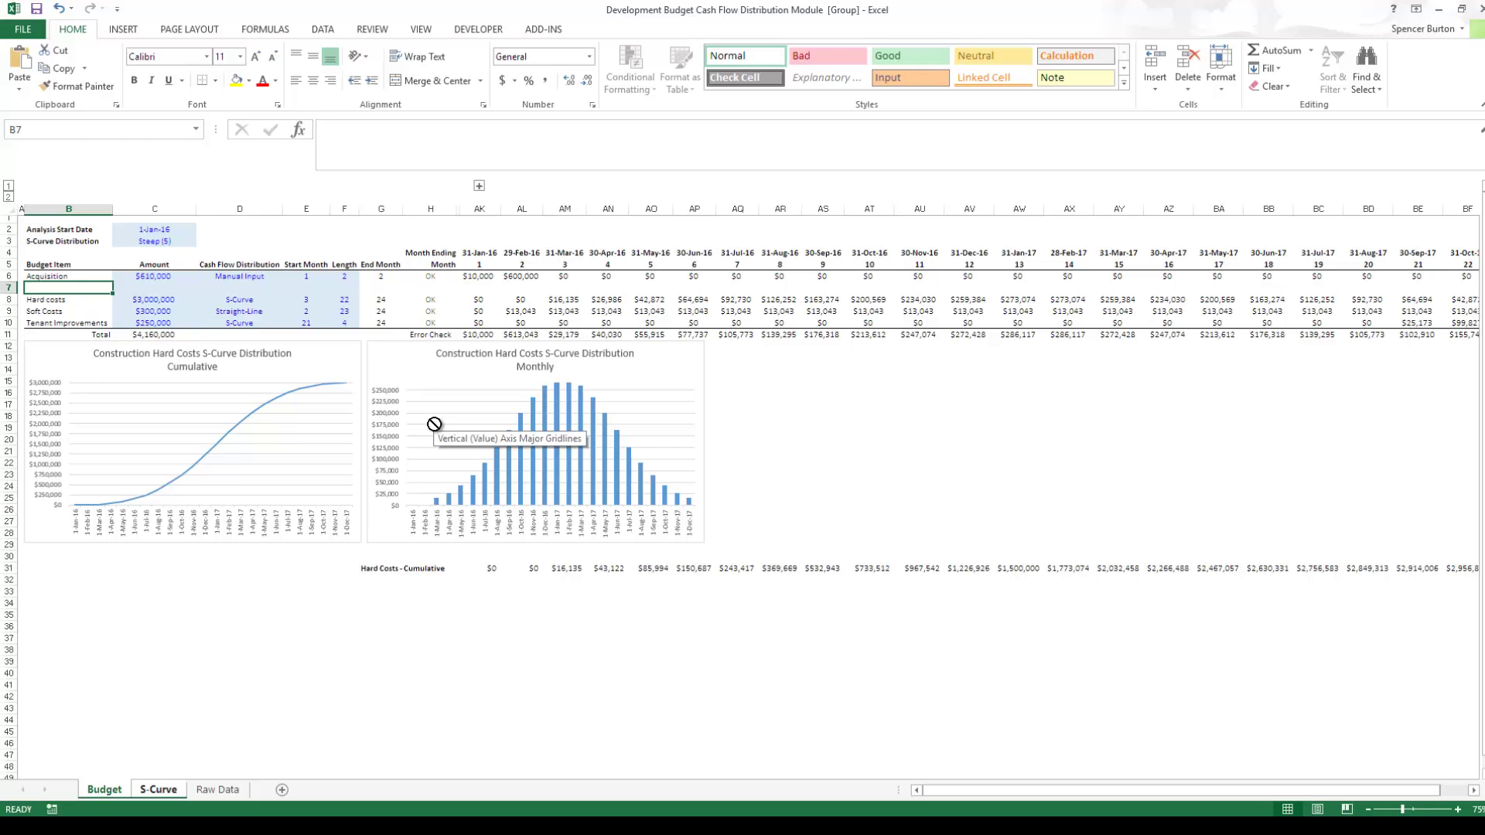
Step: Name the new budget item Site Costs and enter its amount as 120000
{"action": "key", "text": "Up"}
{"action": "key", "text": "Down"}
{"action": "type", "text": "Site Cost"}
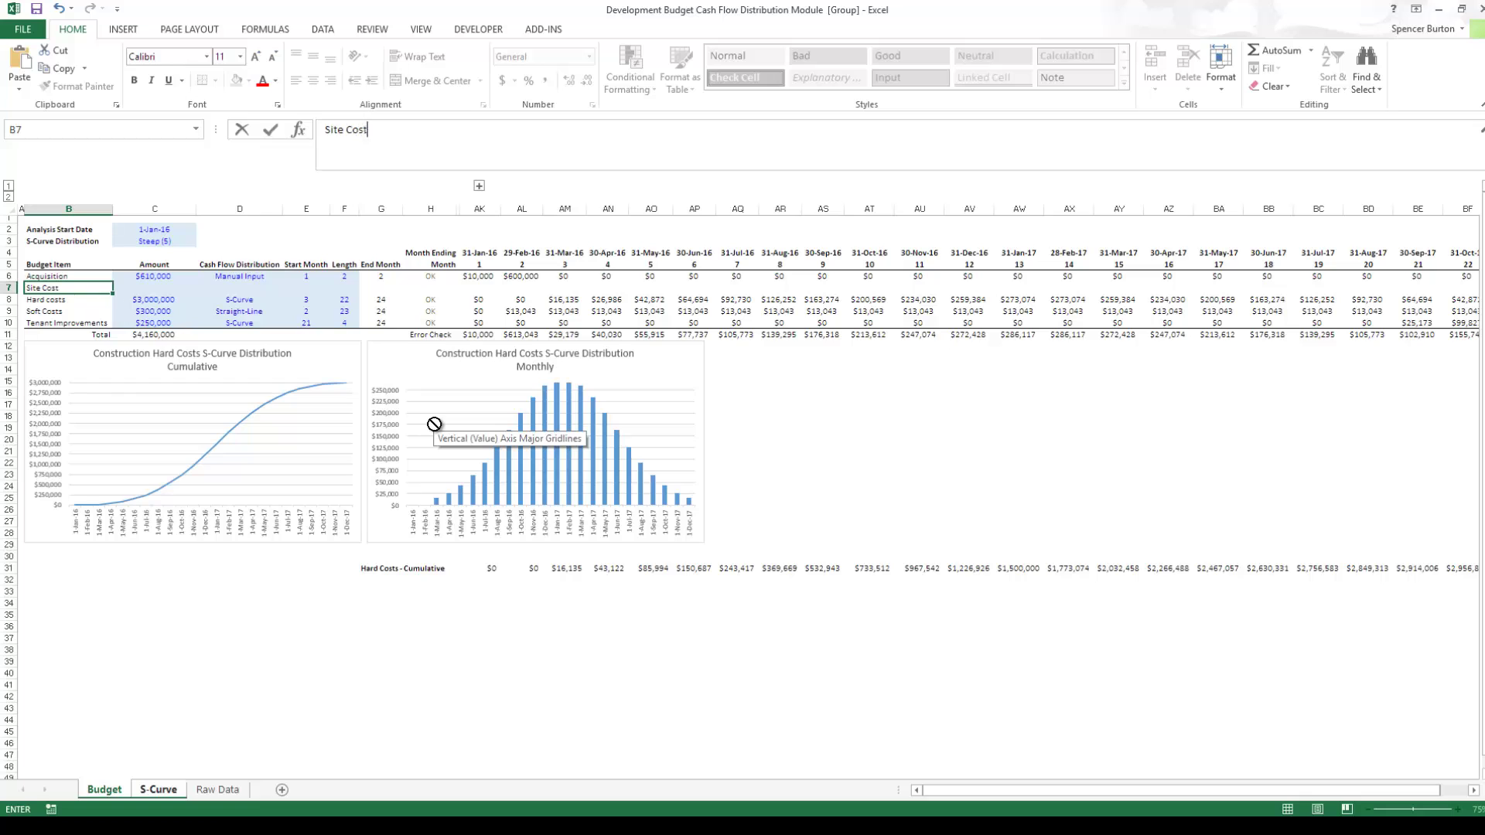
{"action": "type", "text": "s"}
{"action": "key", "text": "Return"}
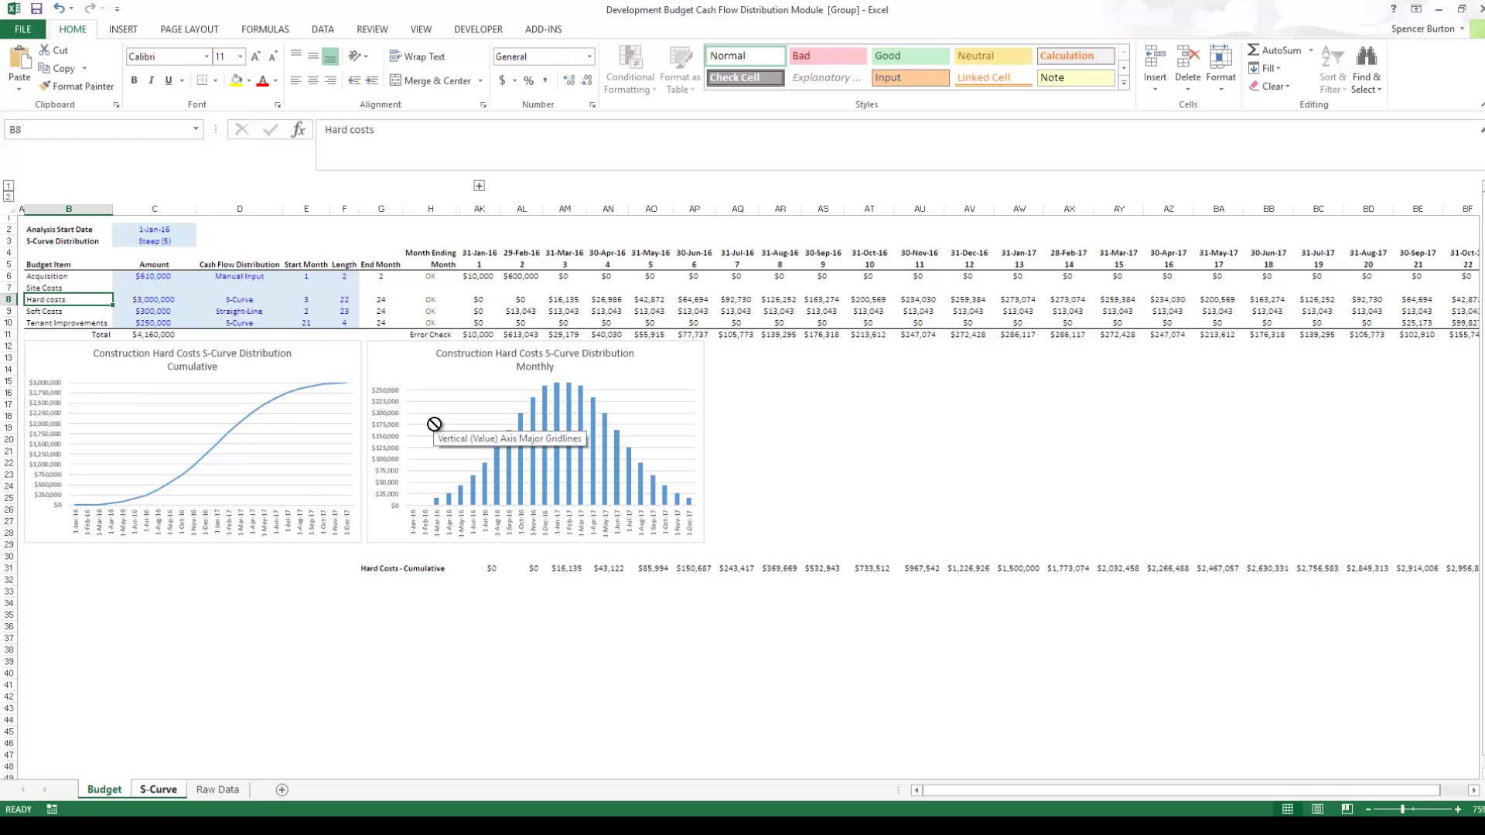
{"action": "key", "text": "Up"}
{"action": "key", "text": "Right"}
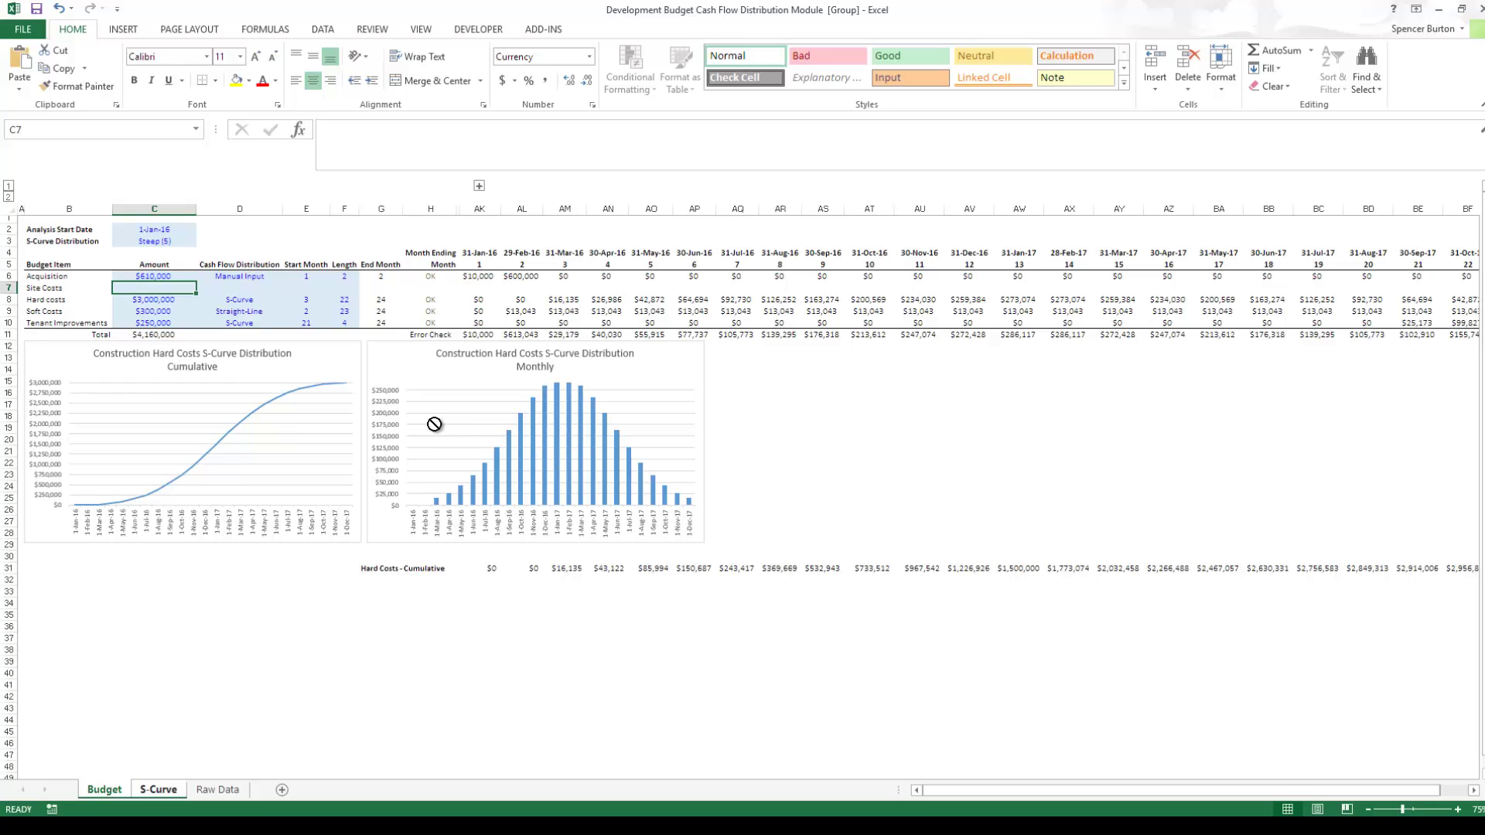
{"action": "type", "text": "120,000"}
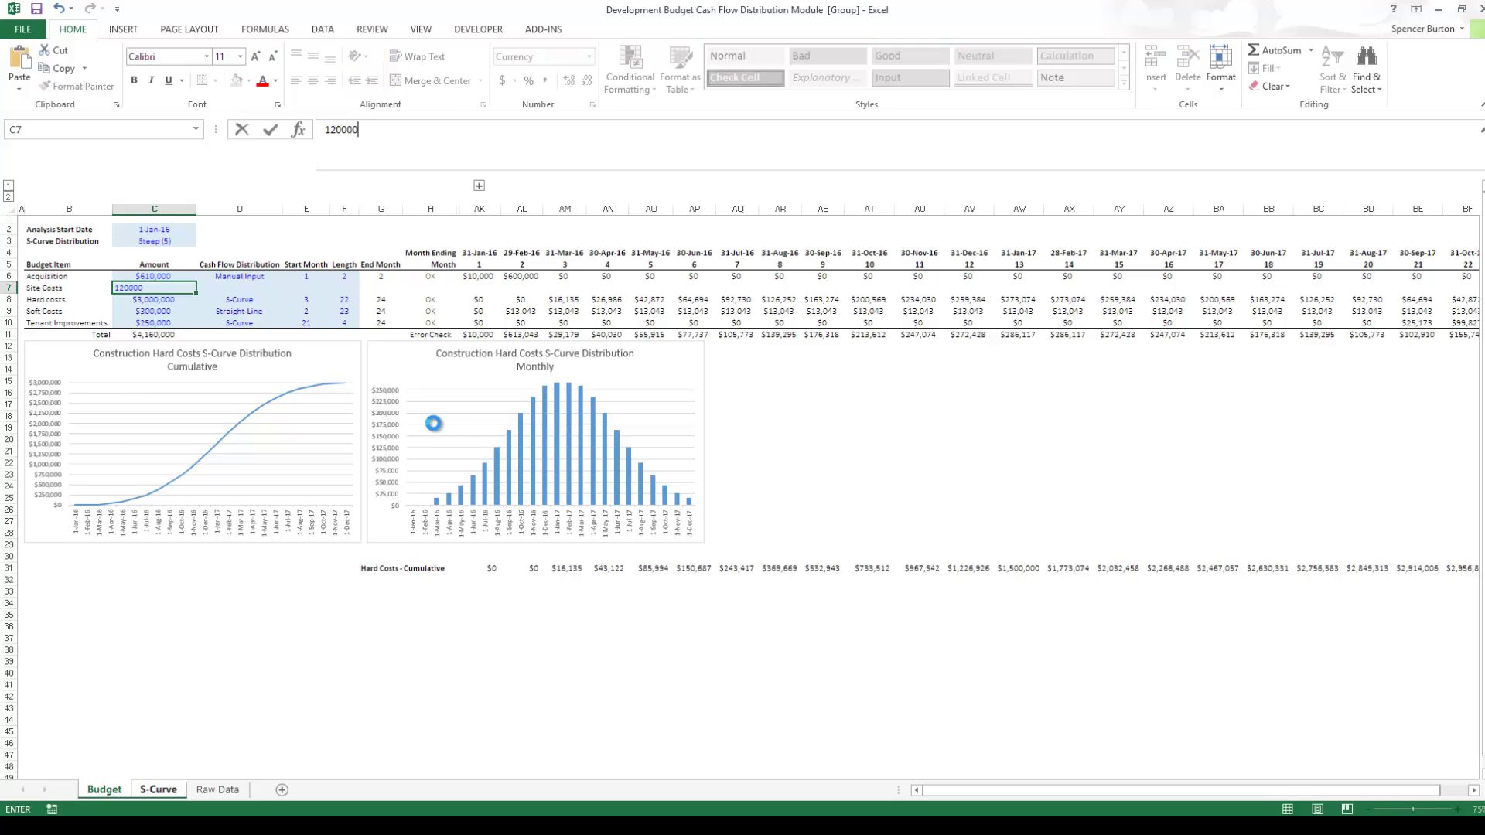
Step: Set the cash flow distribution of Site Costs to S-Curve
{"action": "key", "text": "Right"}
{"action": "key", "text": "alt+Down"}
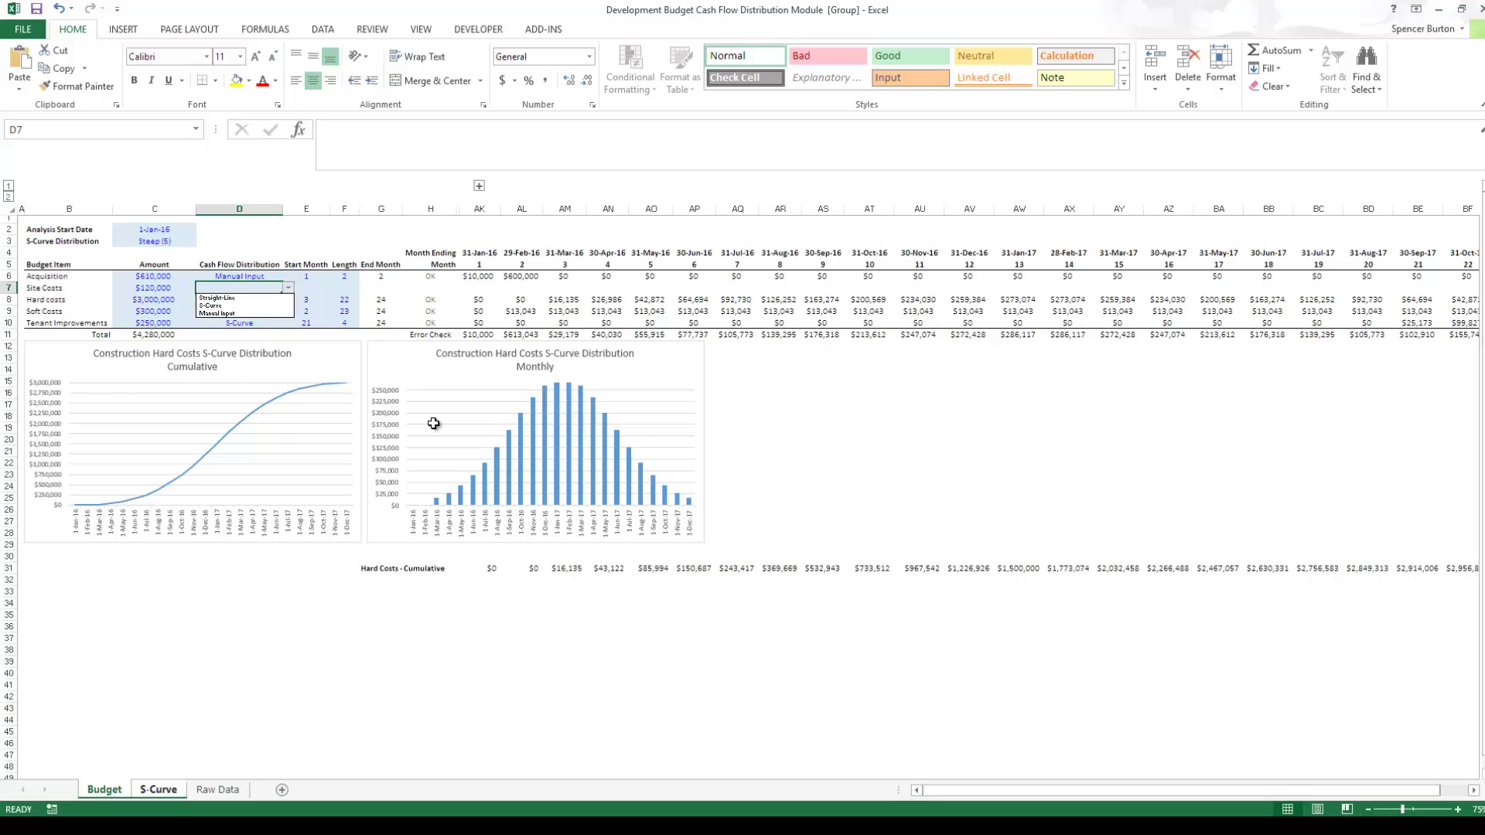
{"action": "key", "text": "Down"}
{"action": "key", "text": "Down"}
{"action": "key", "text": "Return"}
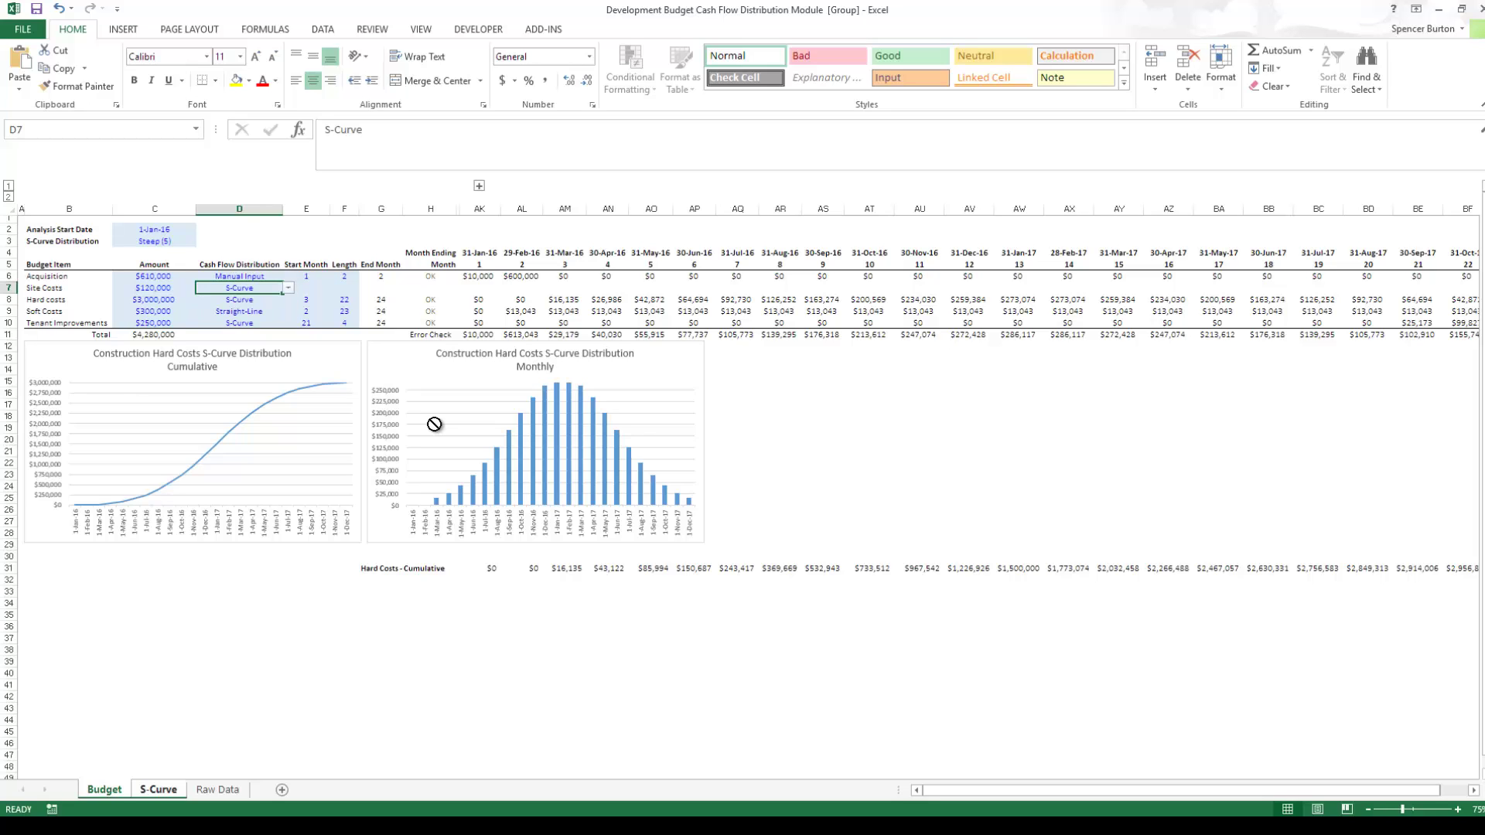
Step: Set the Site Costs start month to 2 and its length to 3
{"action": "key", "text": "Right"}
{"action": "type", "text": "2"}
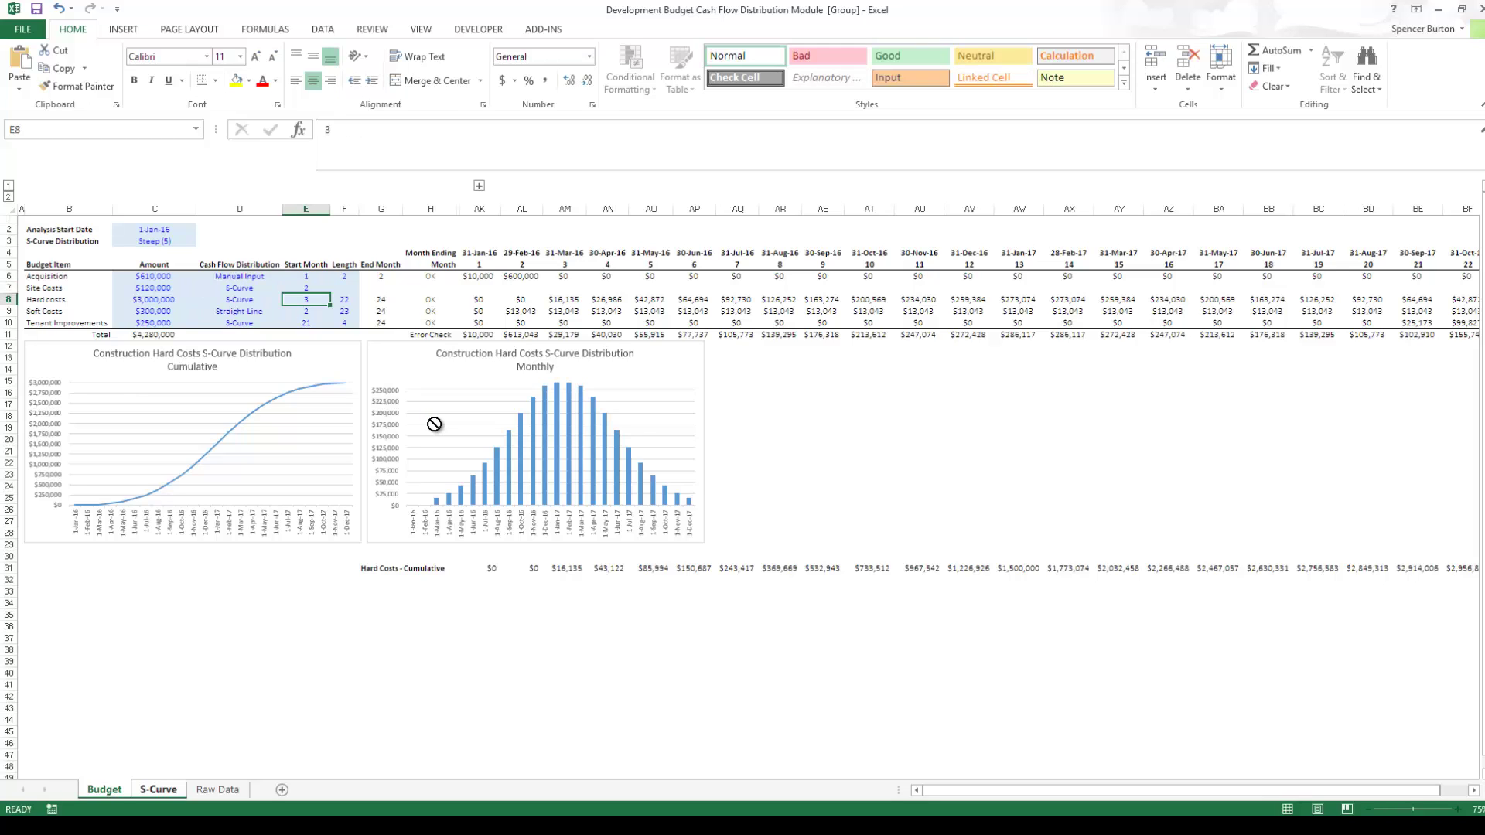
{"action": "key", "text": "Right"}
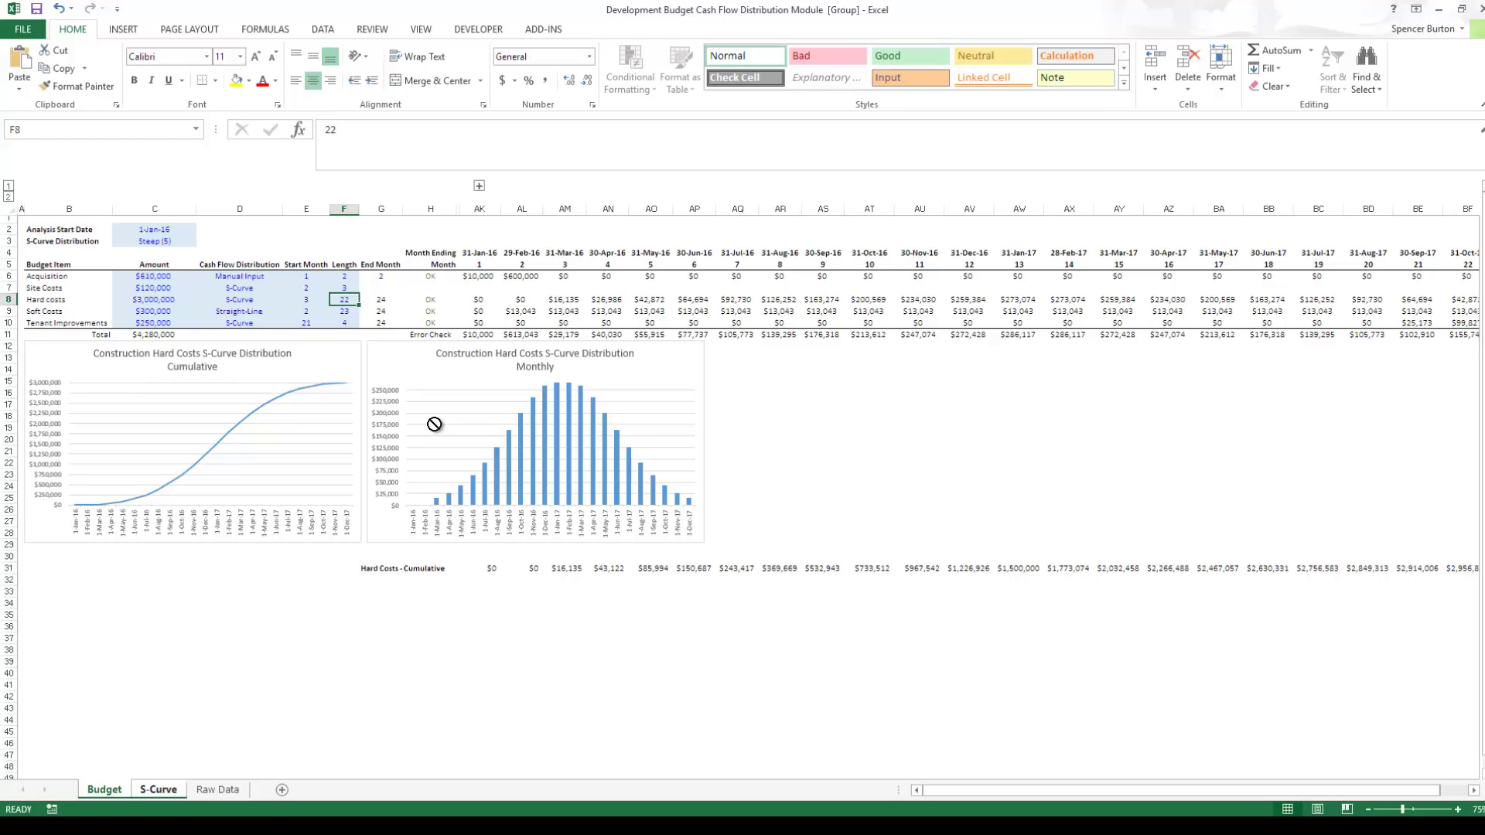
{"action": "type", "text": "3"}
{"action": "key", "text": "Right"}
{"action": "key", "text": "Up"}
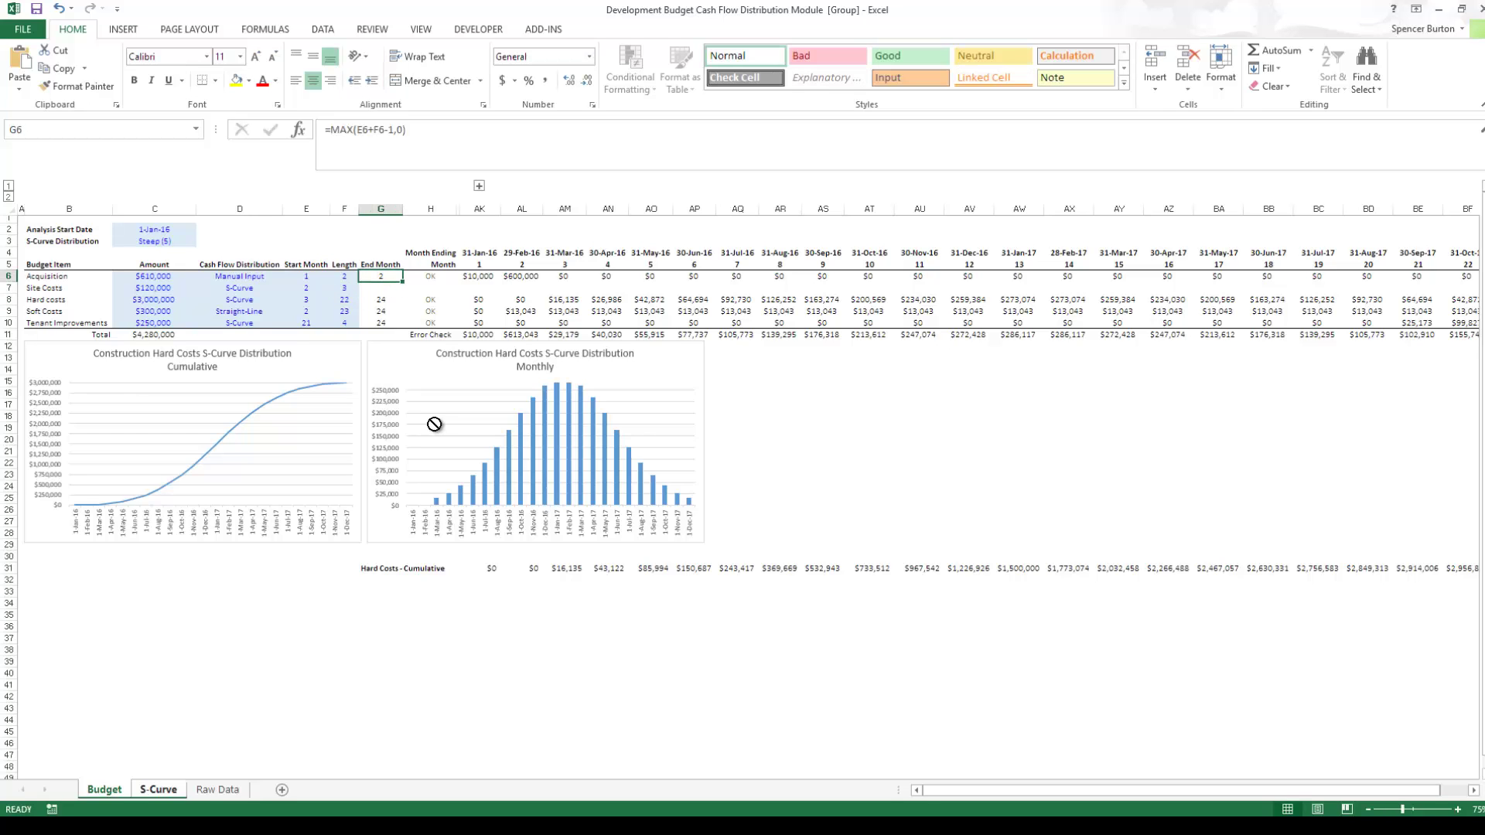
Step: Check the Site Costs entries on the Budget sheet and the matching row on the grouped S-Curve sheet
{"action": "key", "text": "Left"}
{"action": "key", "text": "Left"}
{"action": "key", "text": "Left"}
{"action": "key", "text": "Left"}
{"action": "key", "text": "Left"}
{"action": "key", "text": "Left"}
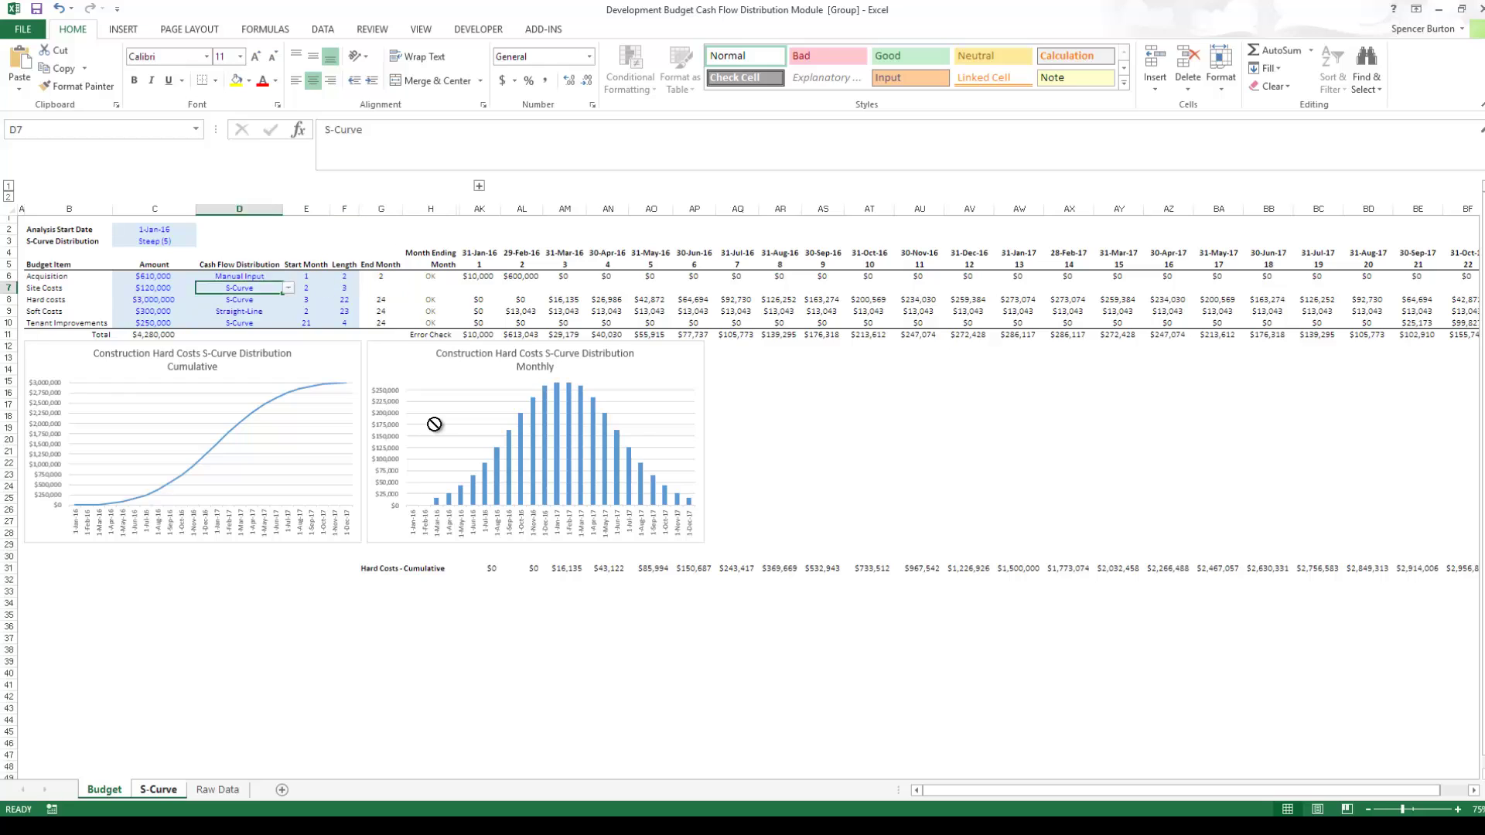
{"action": "key", "text": "Right"}
{"action": "key", "text": "Right"}
{"action": "key", "text": "Right"}
{"action": "key", "text": "Right"}
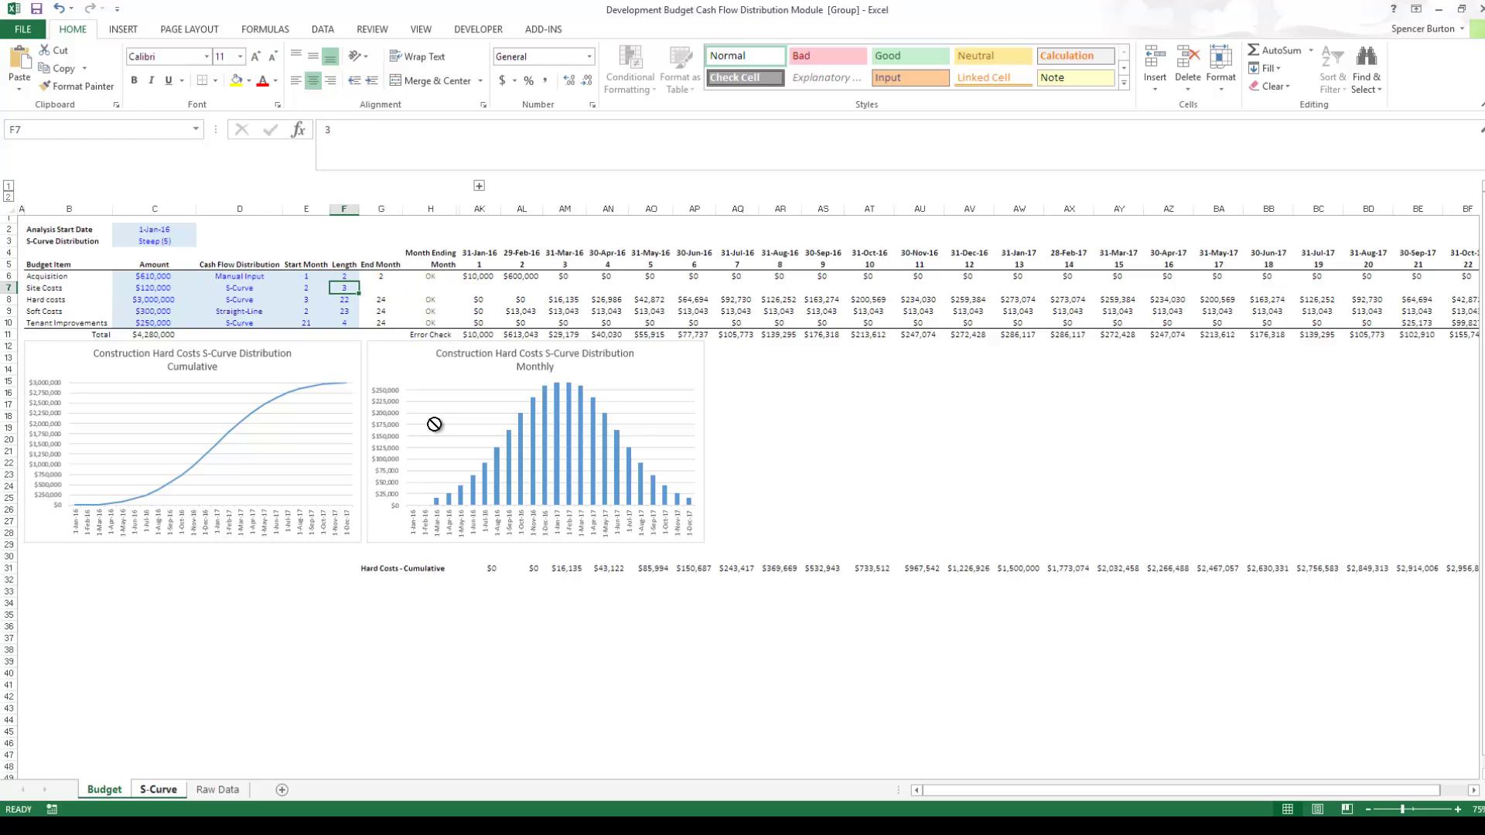
{"action": "left_click", "coordinate": [164, 789]}
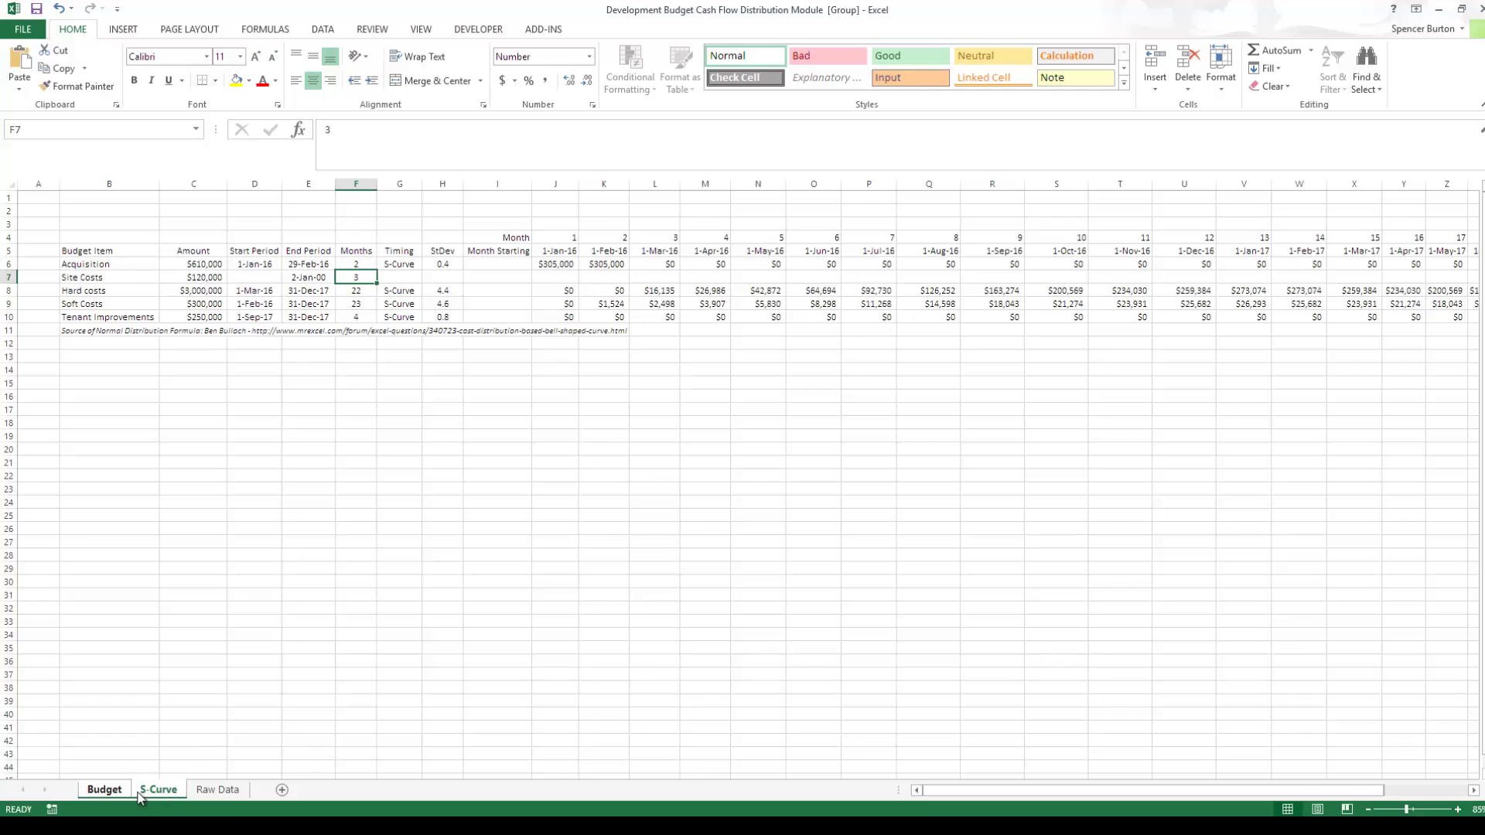
{"action": "left_click", "coordinate": [121, 794]}
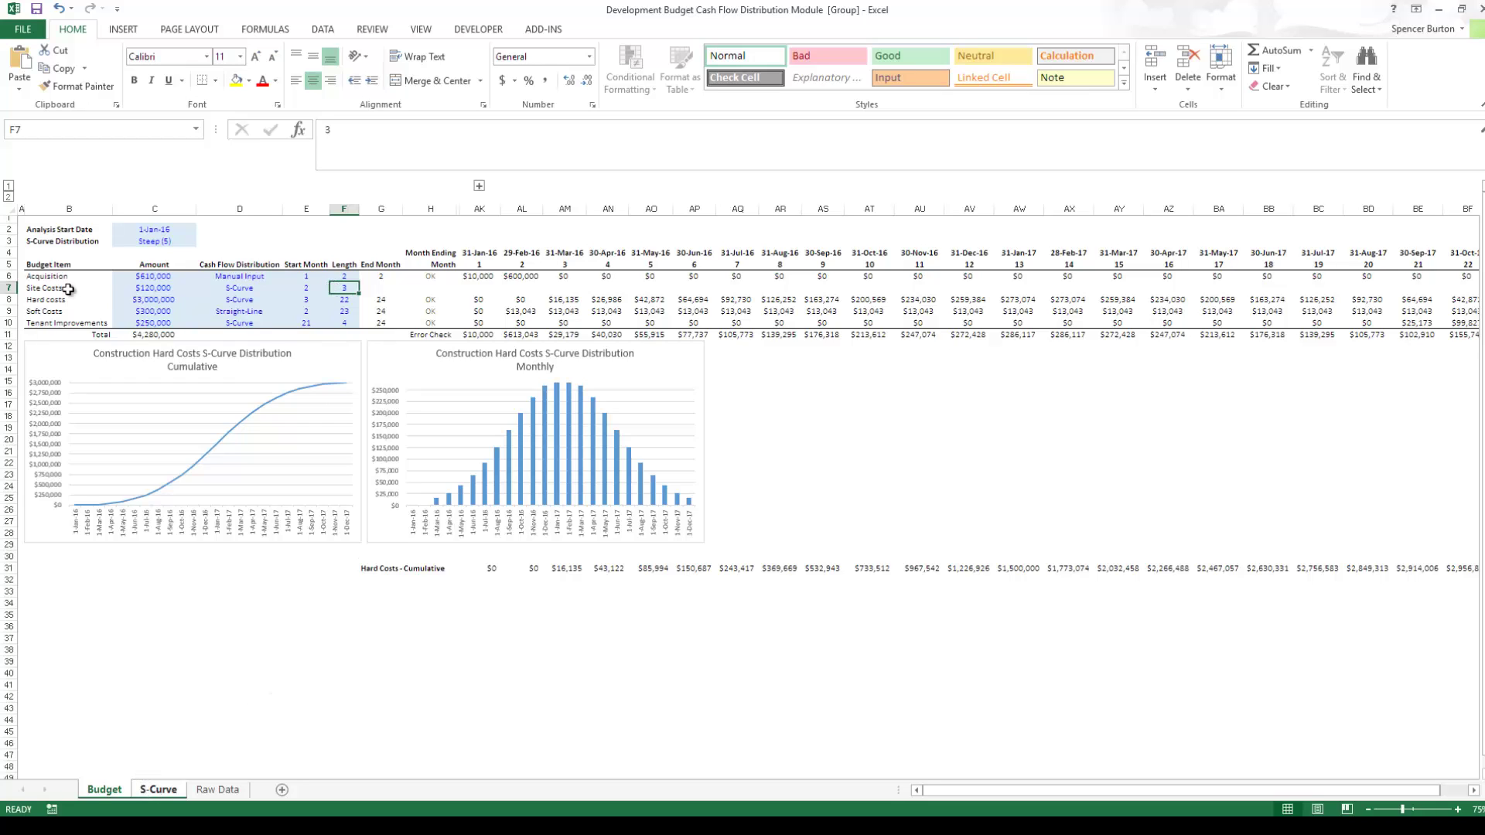
Step: Ungroup the Budget and S-Curve sheets and return to the Budget sheet
{"action": "left_click", "coordinate": [215, 791]}
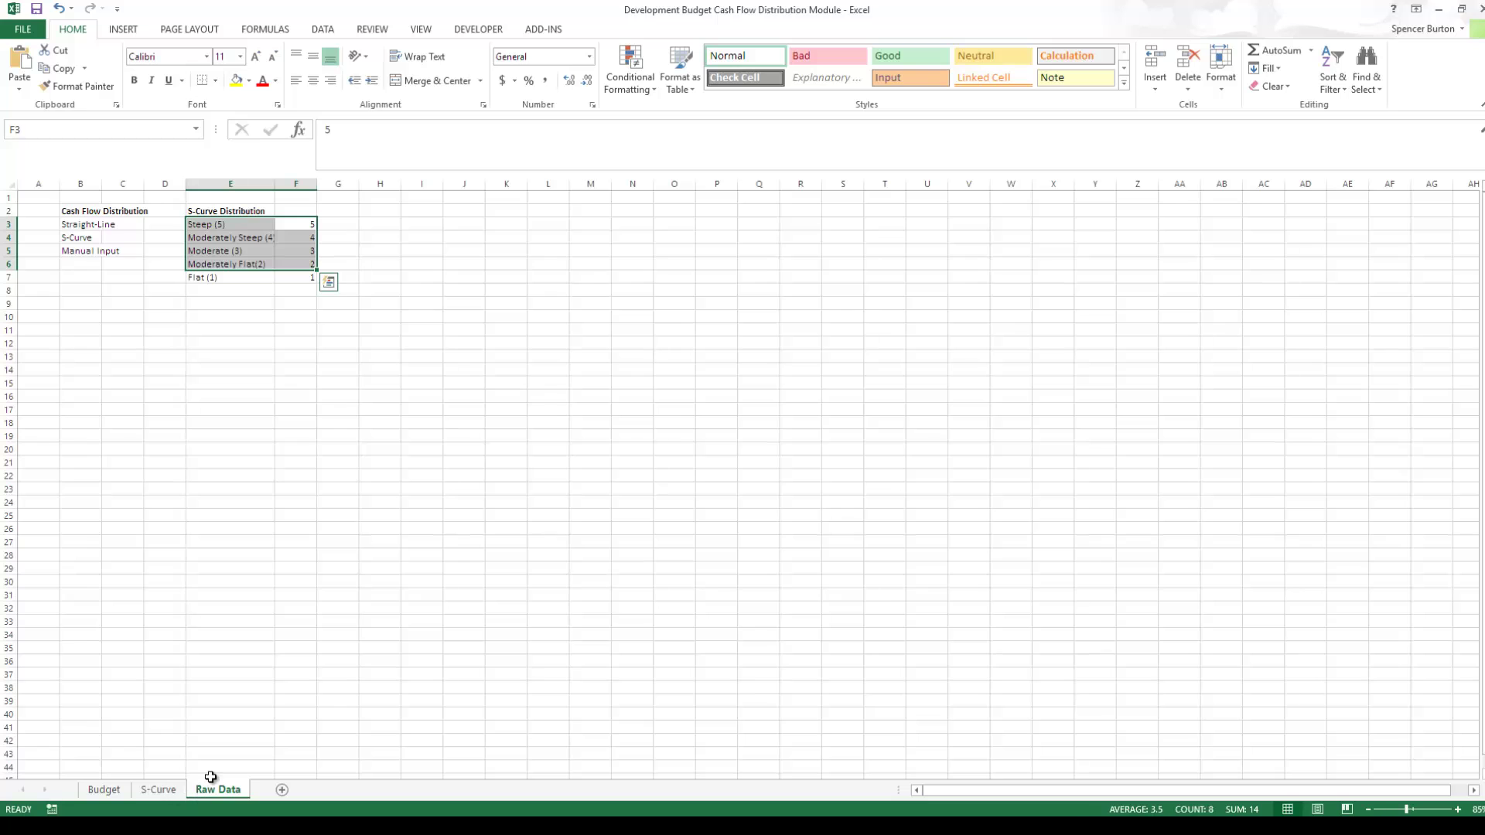
{"action": "left_click", "coordinate": [166, 789]}
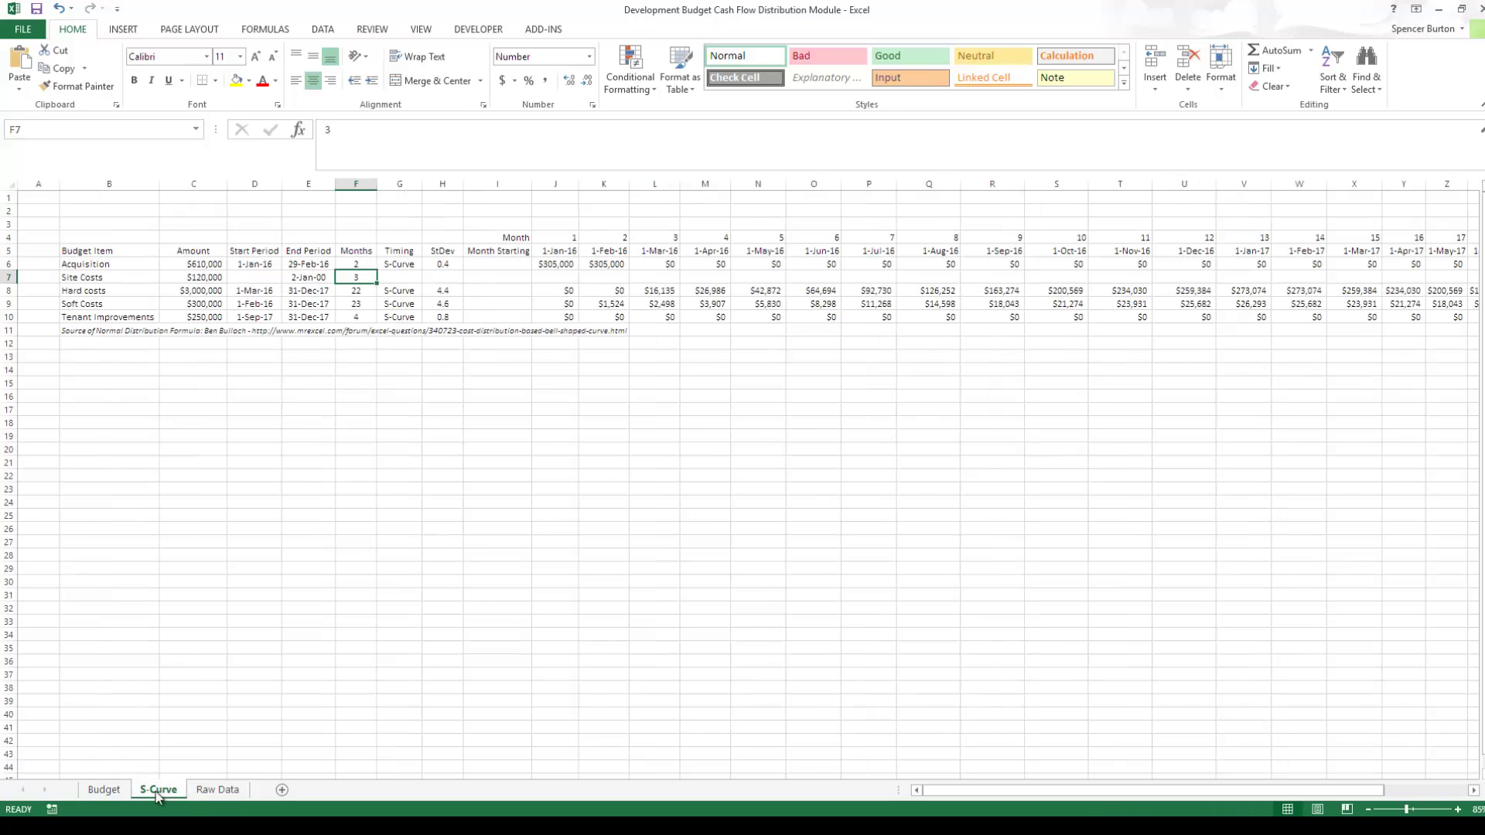
{"action": "left_click", "coordinate": [110, 791]}
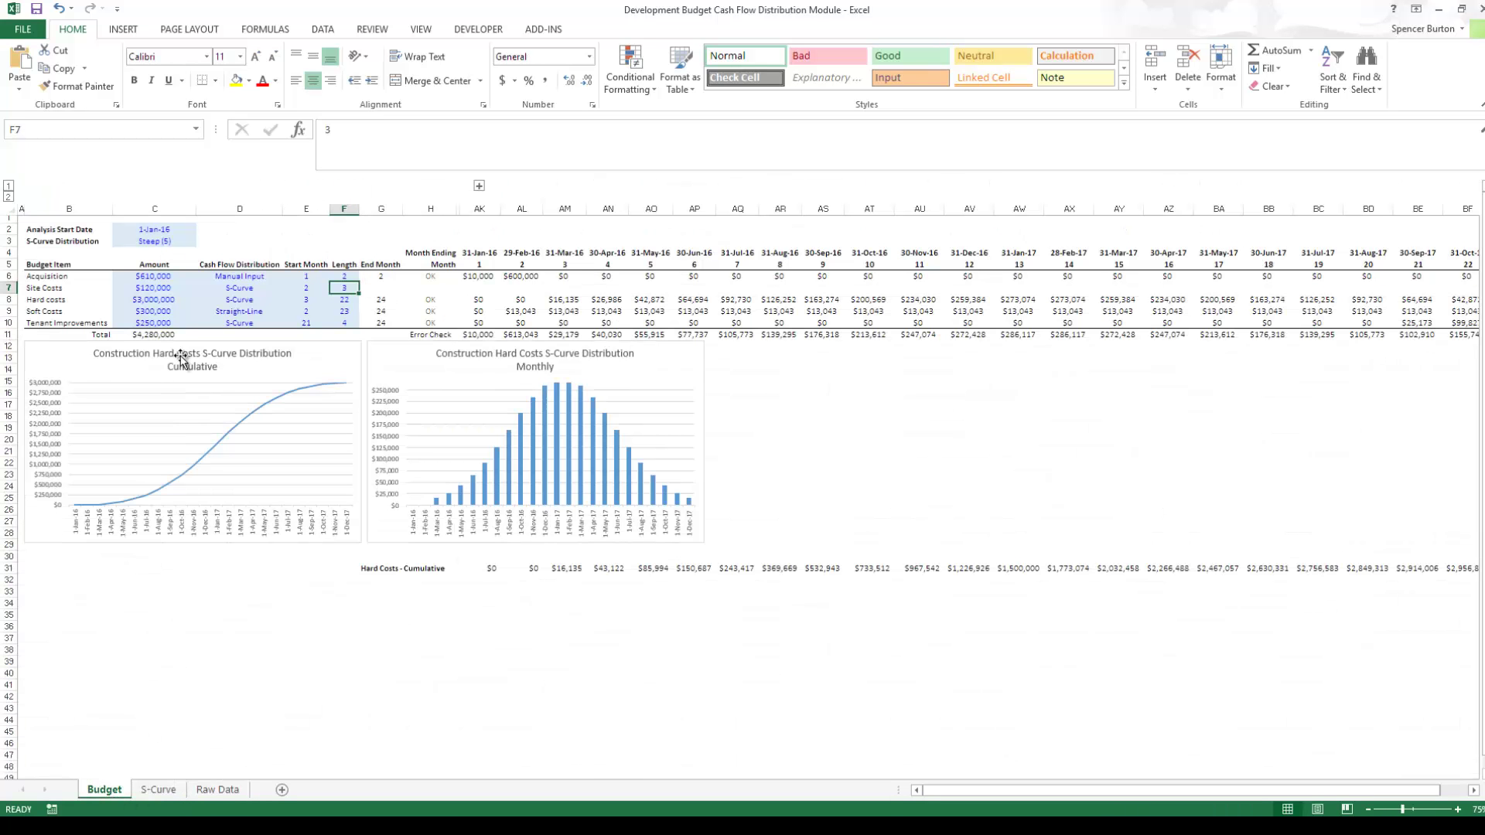
Step: Fill the Acquisition row's formulas from End Month through the error check in column BI down into the Site Costs row
{"action": "left_click", "coordinate": [383, 276]}
{"action": "left_click_drag", "start_coordinate": [383, 276], "coordinate": [1432, 272]}
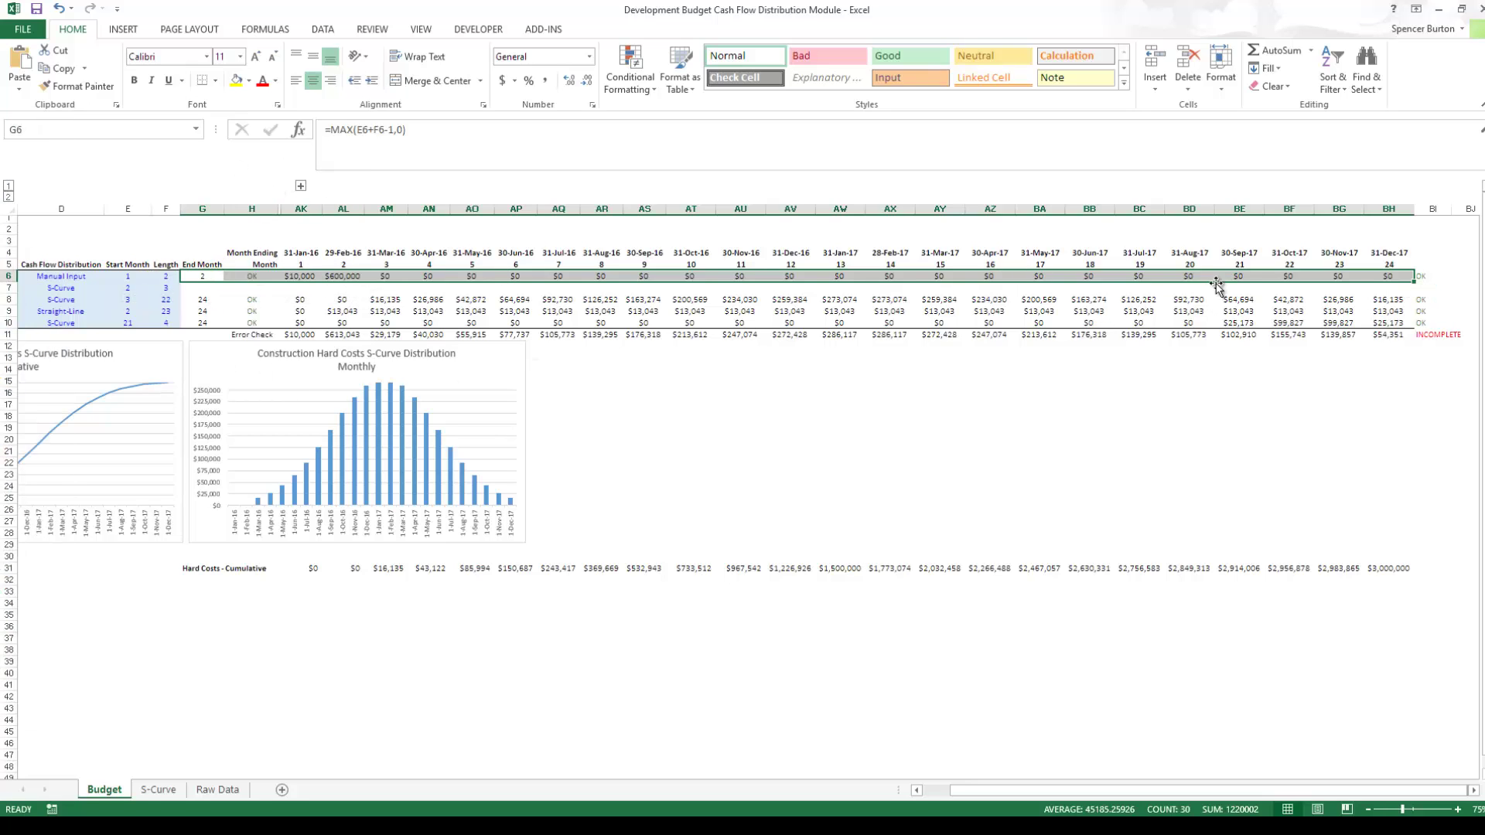
{"action": "left_click", "coordinate": [1429, 274], "text": "shift"}
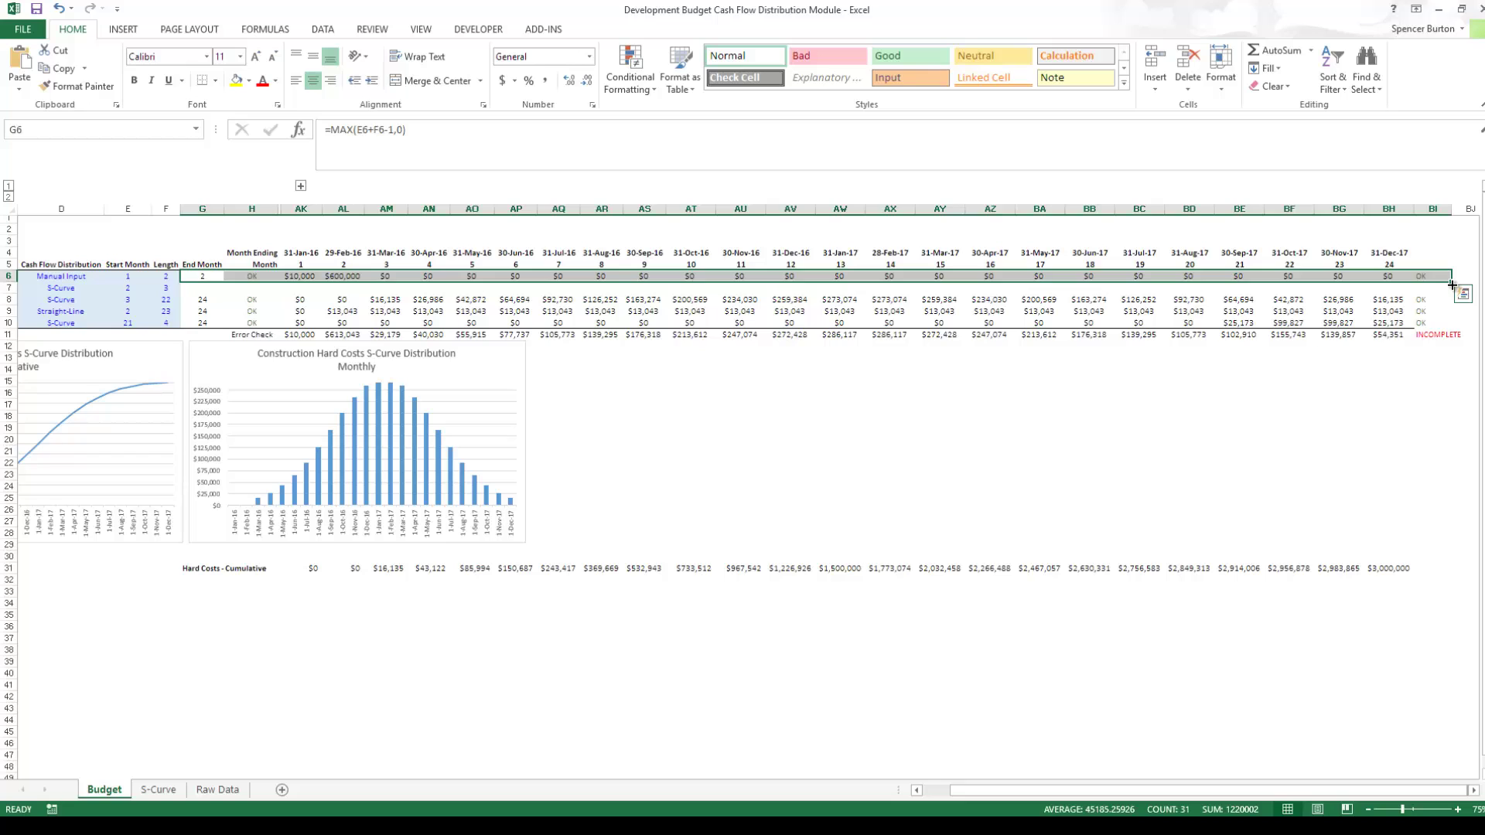
{"action": "left_click_drag", "start_coordinate": [1452, 285], "coordinate": [1453, 297]}
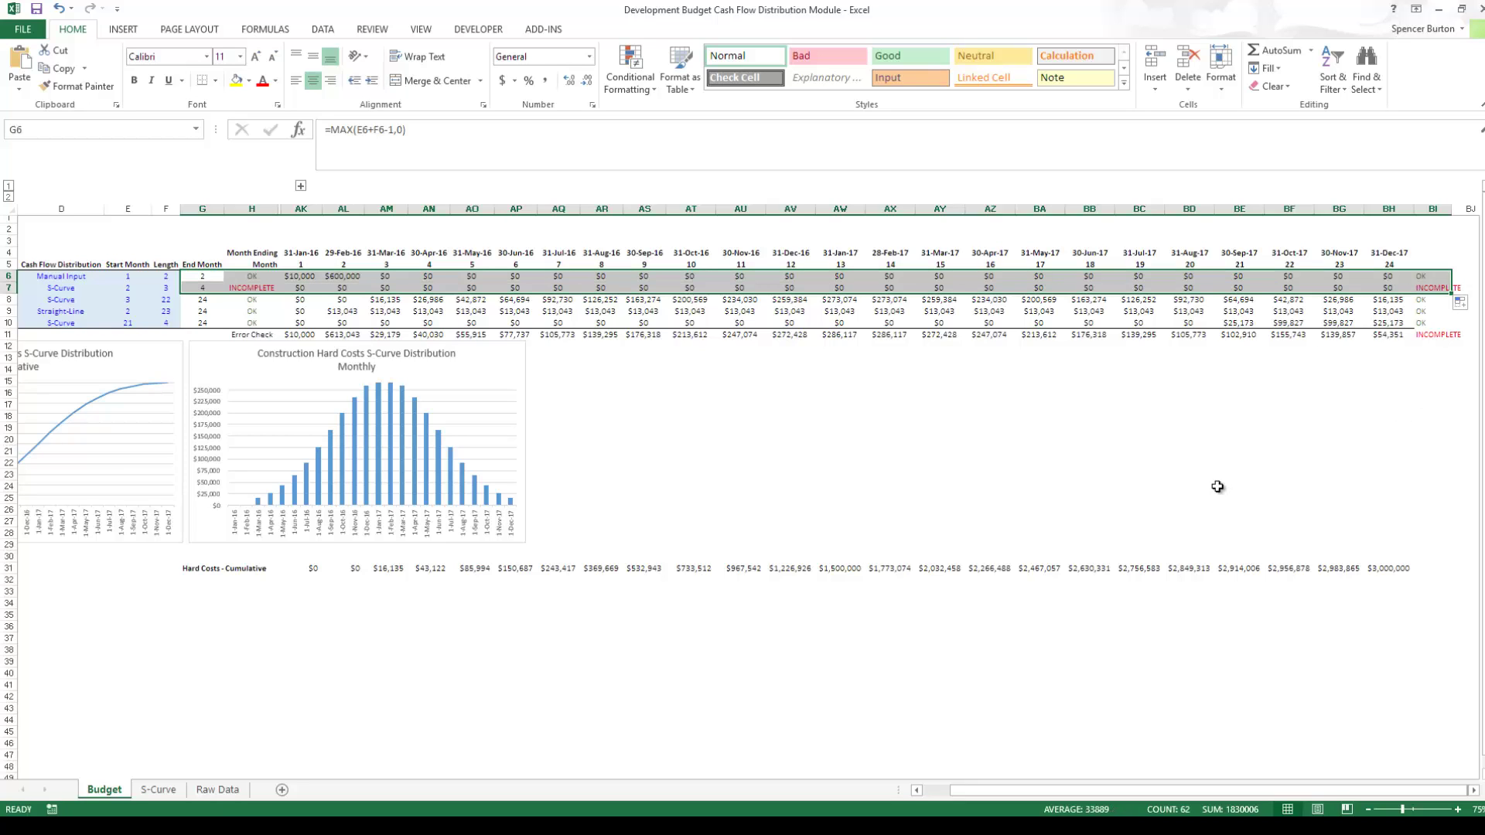
Step: Examine the Site Costs monthly formulas on the Budget sheet from the error check back to the first month, cell AK7
{"action": "left_click", "coordinate": [1424, 290]}
{"action": "key", "text": "Left"}
{"action": "key", "text": "Left"}
{"action": "key", "text": "Left"}
{"action": "key", "text": "Left"}
{"action": "key", "text": "Left"}
{"action": "key", "text": "Left"}
{"action": "key", "text": "Left"}
{"action": "key", "text": "Left"}
{"action": "key", "text": "Left"}
{"action": "key", "text": "Left"}
{"action": "key", "text": "Left"}
{"action": "key", "text": "Left"}
{"action": "key", "text": "Left"}
{"action": "key", "text": "Left"}
{"action": "key", "text": "Left"}
{"action": "key", "text": "Left"}
{"action": "key", "text": "Left"}
{"action": "key", "text": "Left"}
{"action": "key", "text": "Left"}
{"action": "key", "text": "Left"}
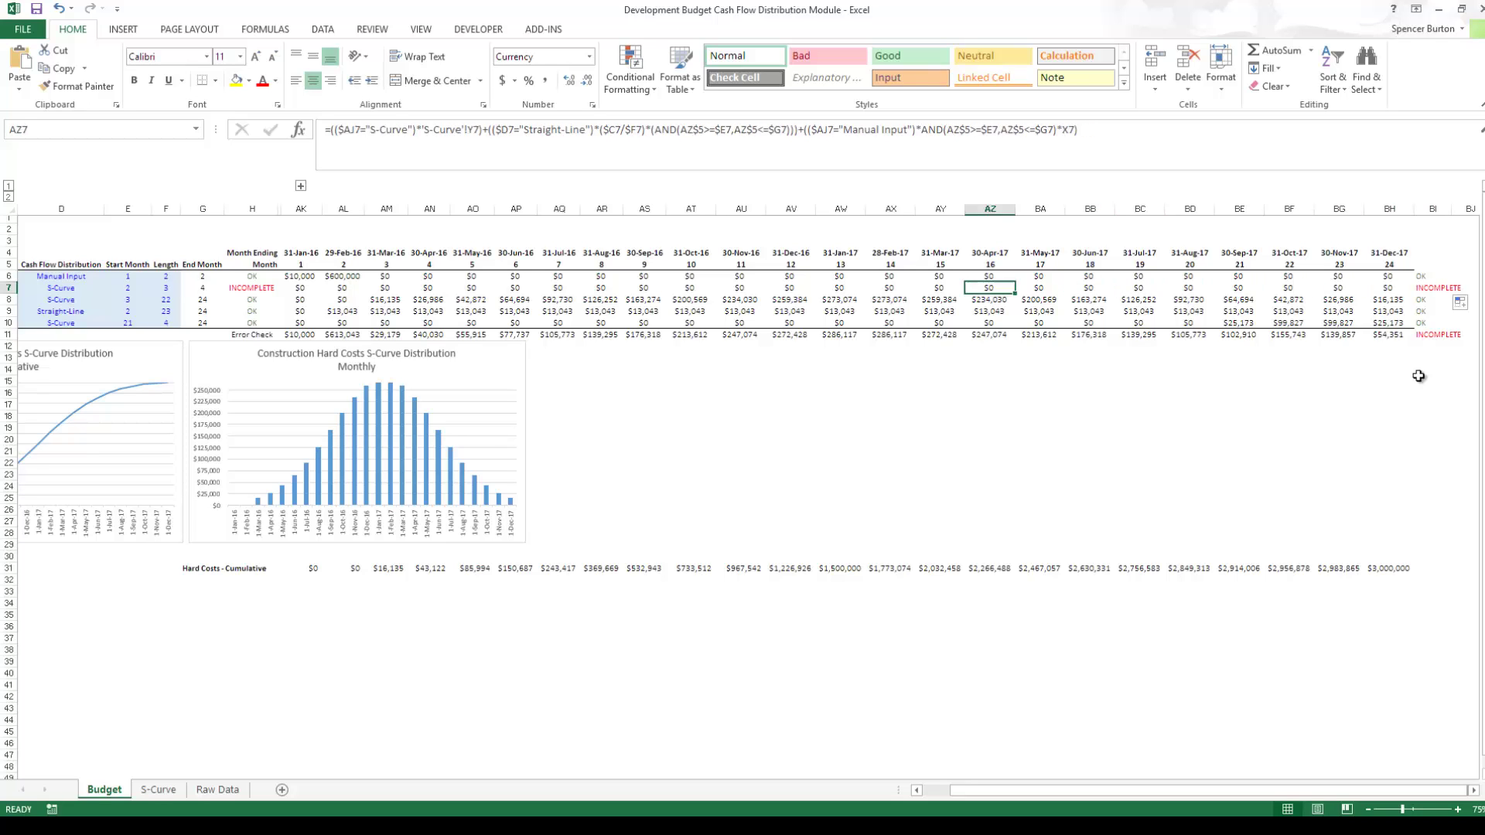
{"action": "key", "text": "Left"}
{"action": "key", "text": "Left"}
{"action": "key", "text": "Left"}
{"action": "key", "text": "Right"}
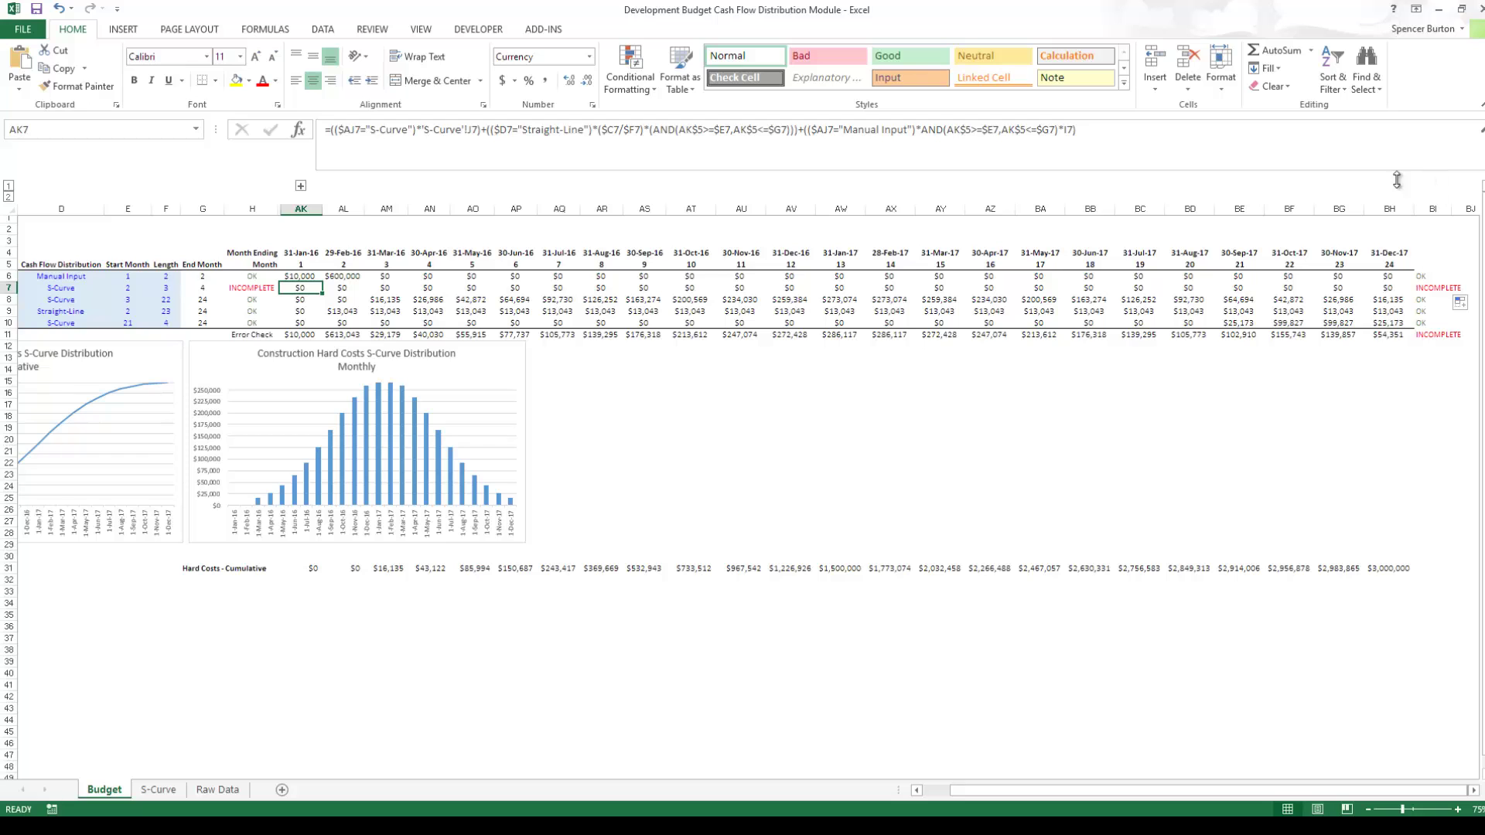
Step: On the S-Curve sheet, fill the Acquisition row's formulas from Budget Item through month 24 down into the Site Costs row
{"action": "left_click", "coordinate": [157, 790]}
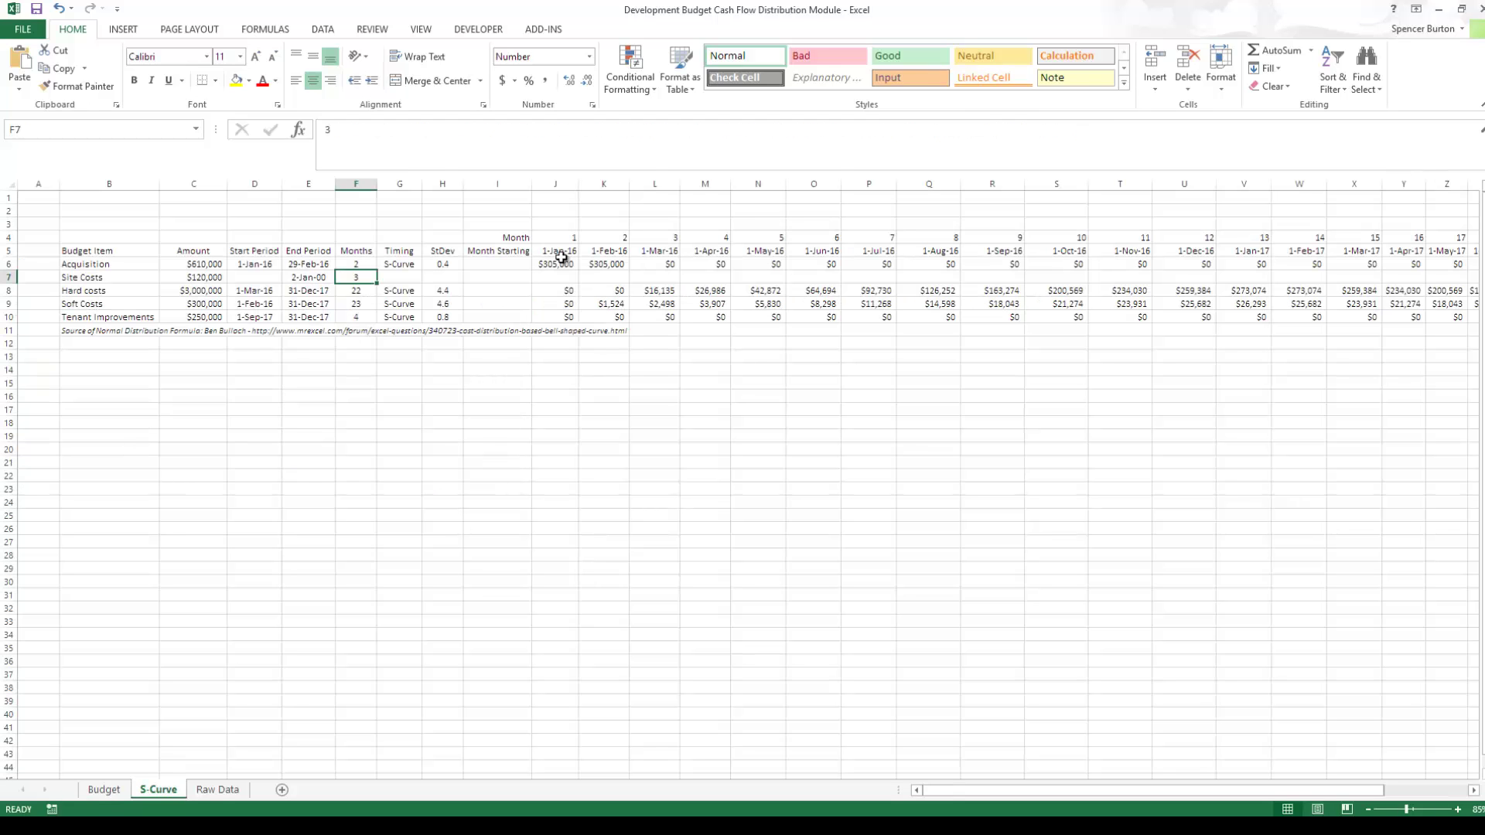
{"action": "left_click_drag", "start_coordinate": [557, 277], "coordinate": [939, 280]}
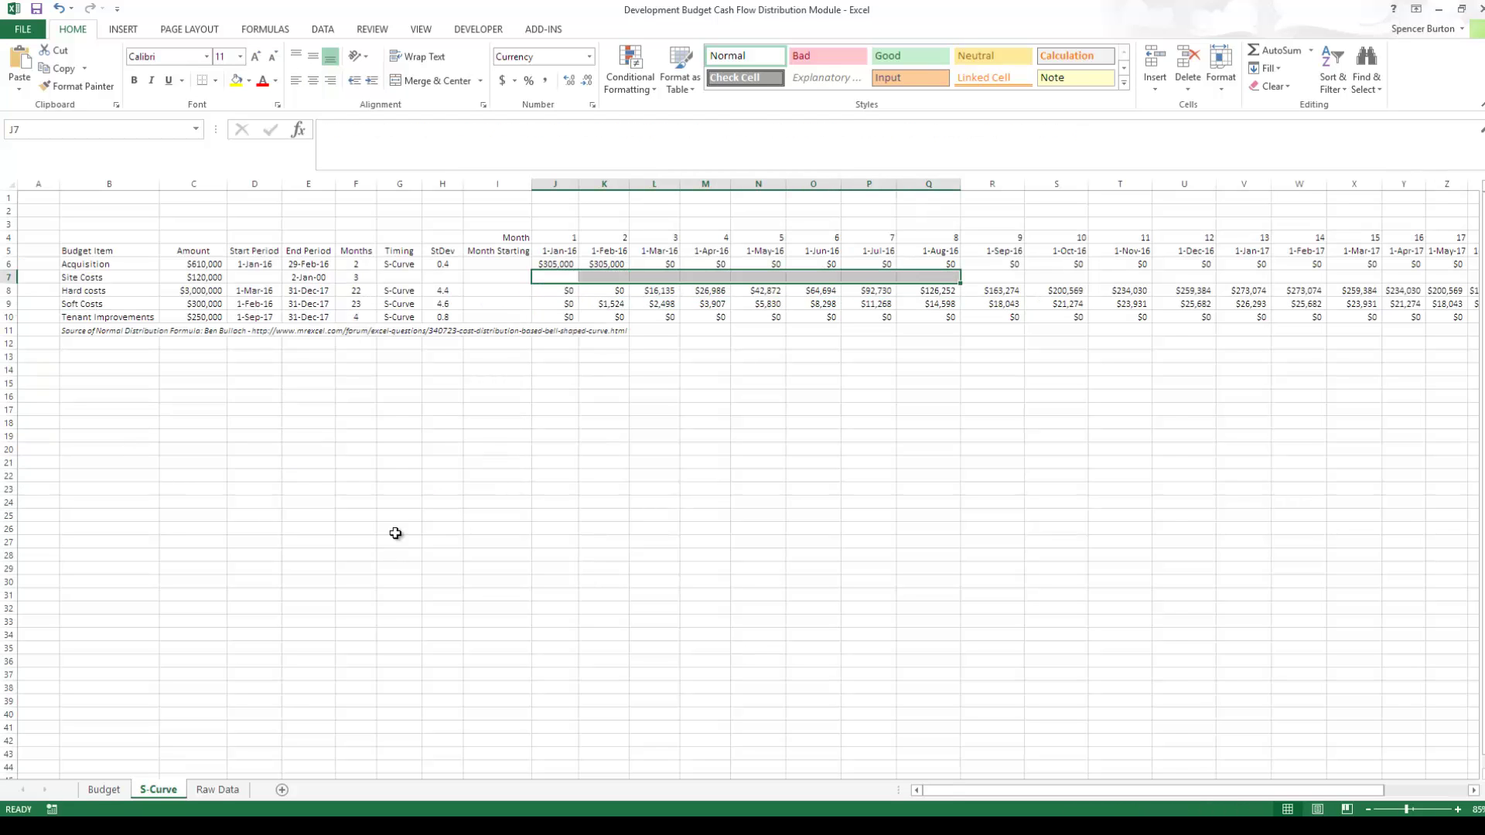
{"action": "left_click", "coordinate": [263, 265]}
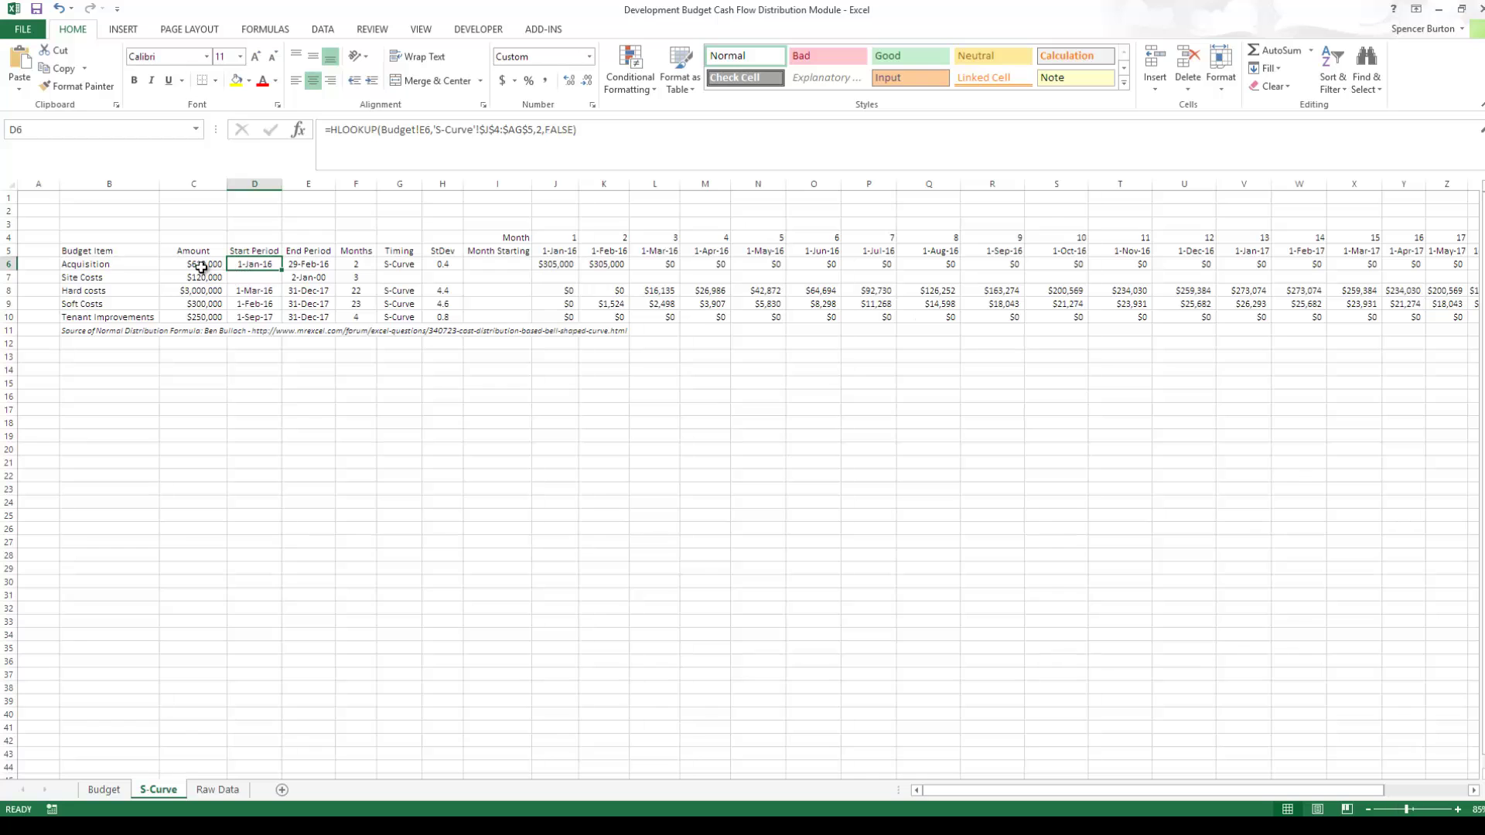
{"action": "left_click", "coordinate": [105, 266]}
{"action": "left_click_drag", "start_coordinate": [132, 265], "coordinate": [1400, 282]}
{"action": "left_click", "coordinate": [1286, 280]}
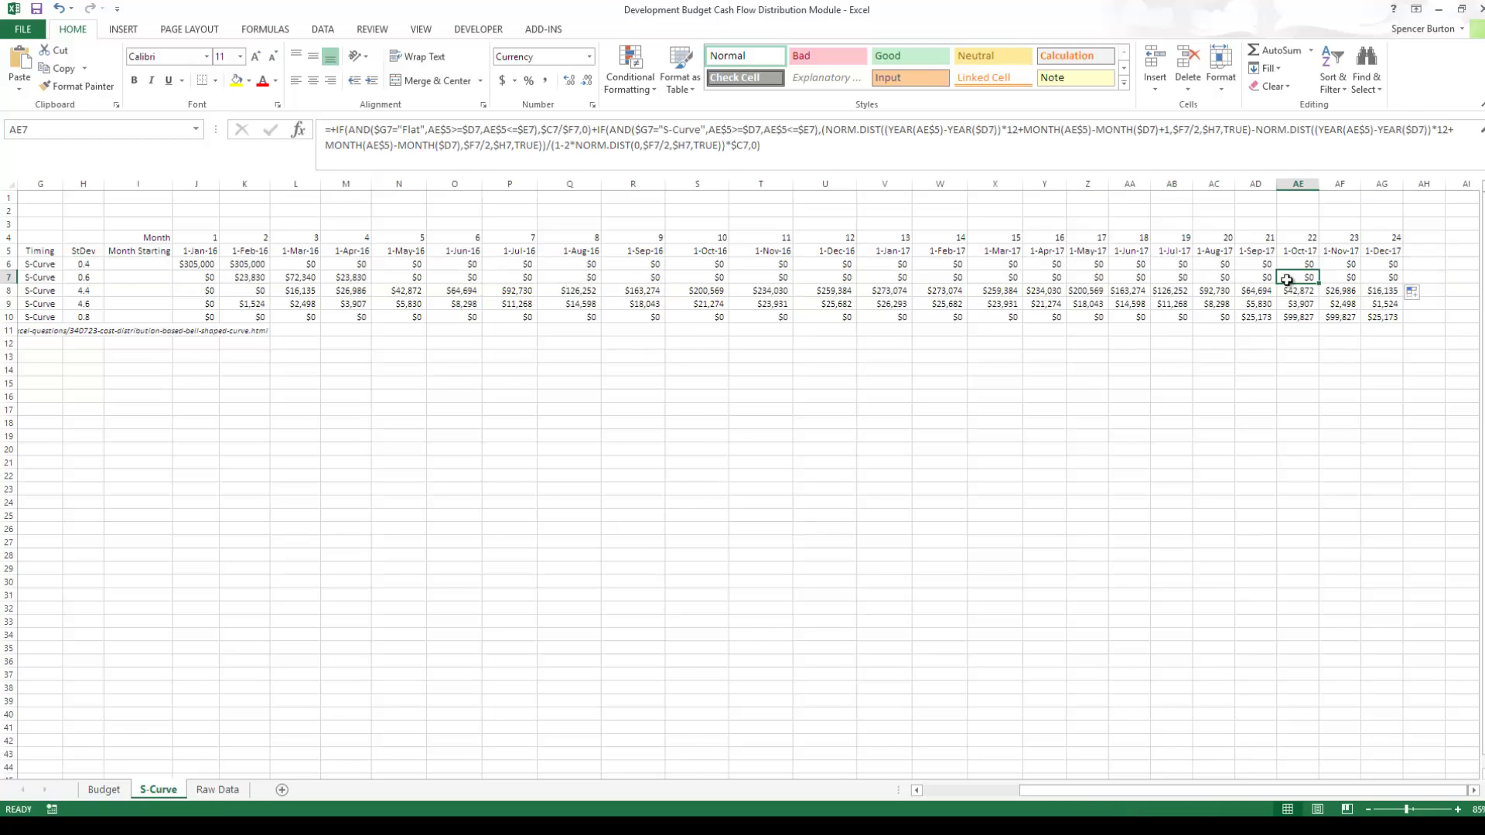
{"action": "key", "text": "Home"}
{"action": "key", "text": "Right"}
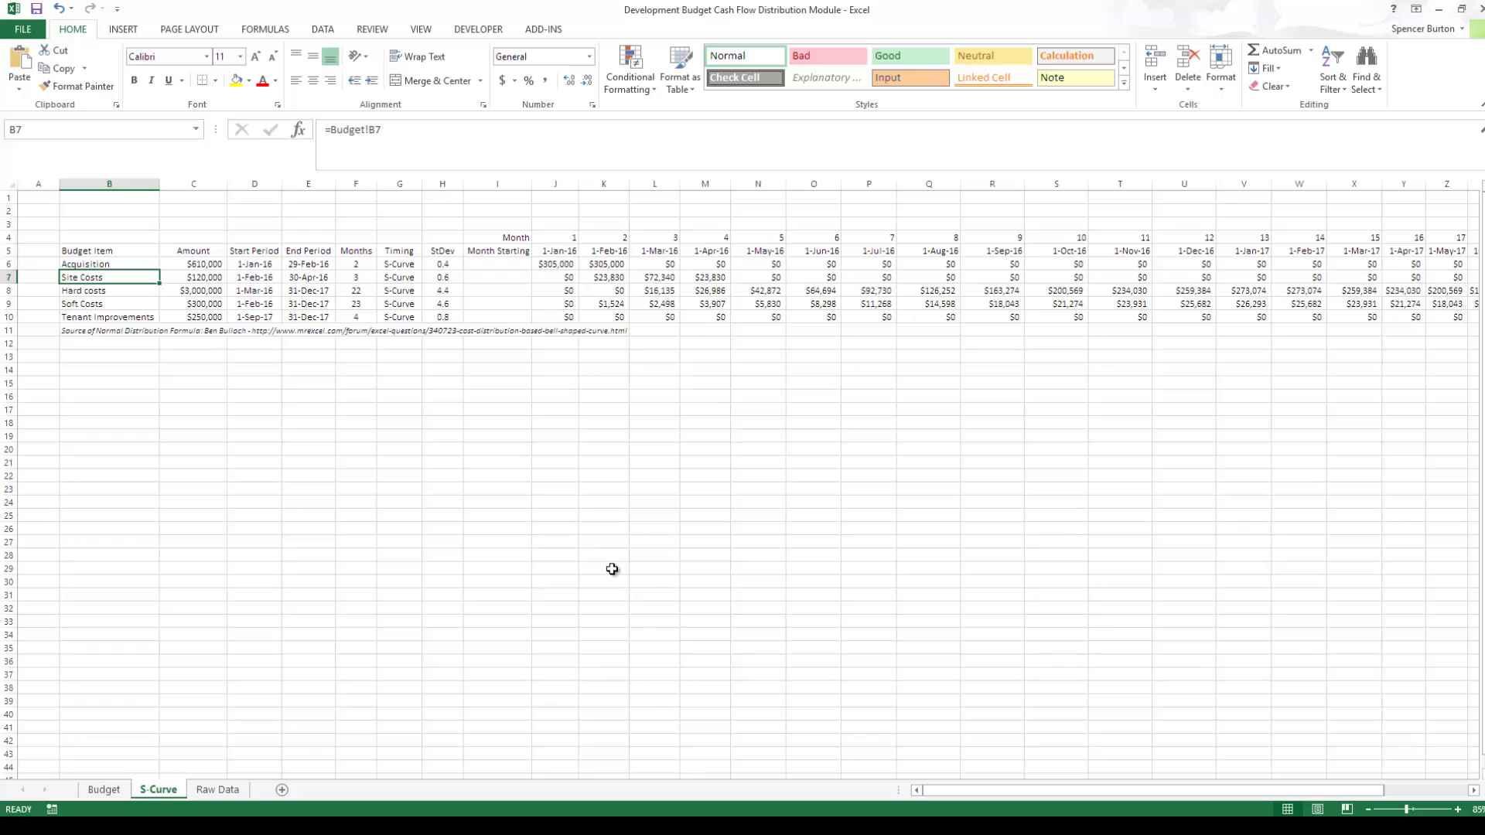
Step: Review the Site Costs cash flows and error checks on the Budget sheet, ending at cell A1
{"action": "left_click", "coordinate": [107, 789]}
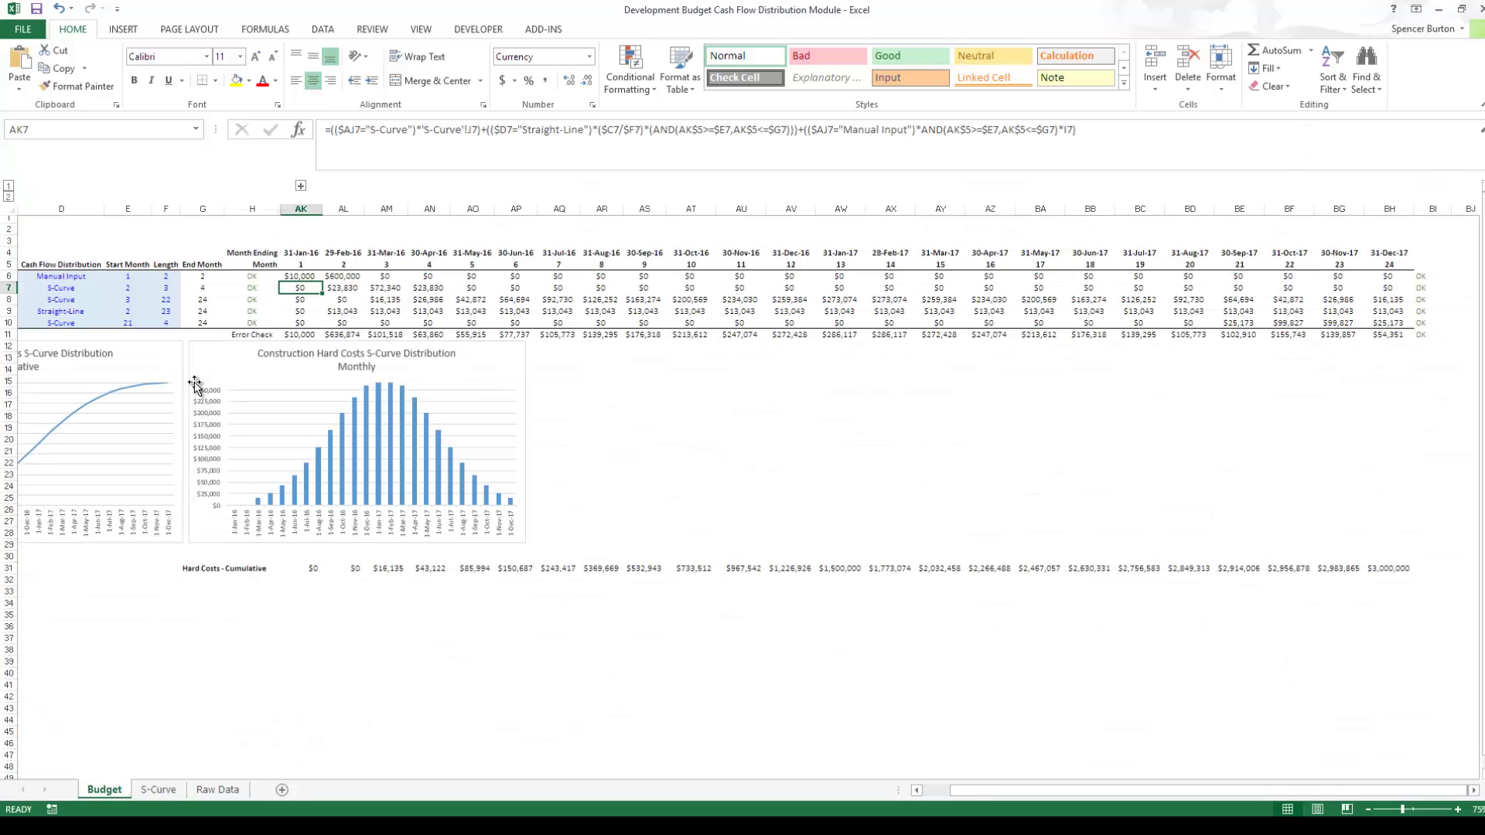
{"action": "key", "text": "ctrl+Left"}
{"action": "key", "text": "ctrl+Left"}
{"action": "key", "text": "Left"}
{"action": "key", "text": "Up"}
{"action": "key", "text": "Up"}
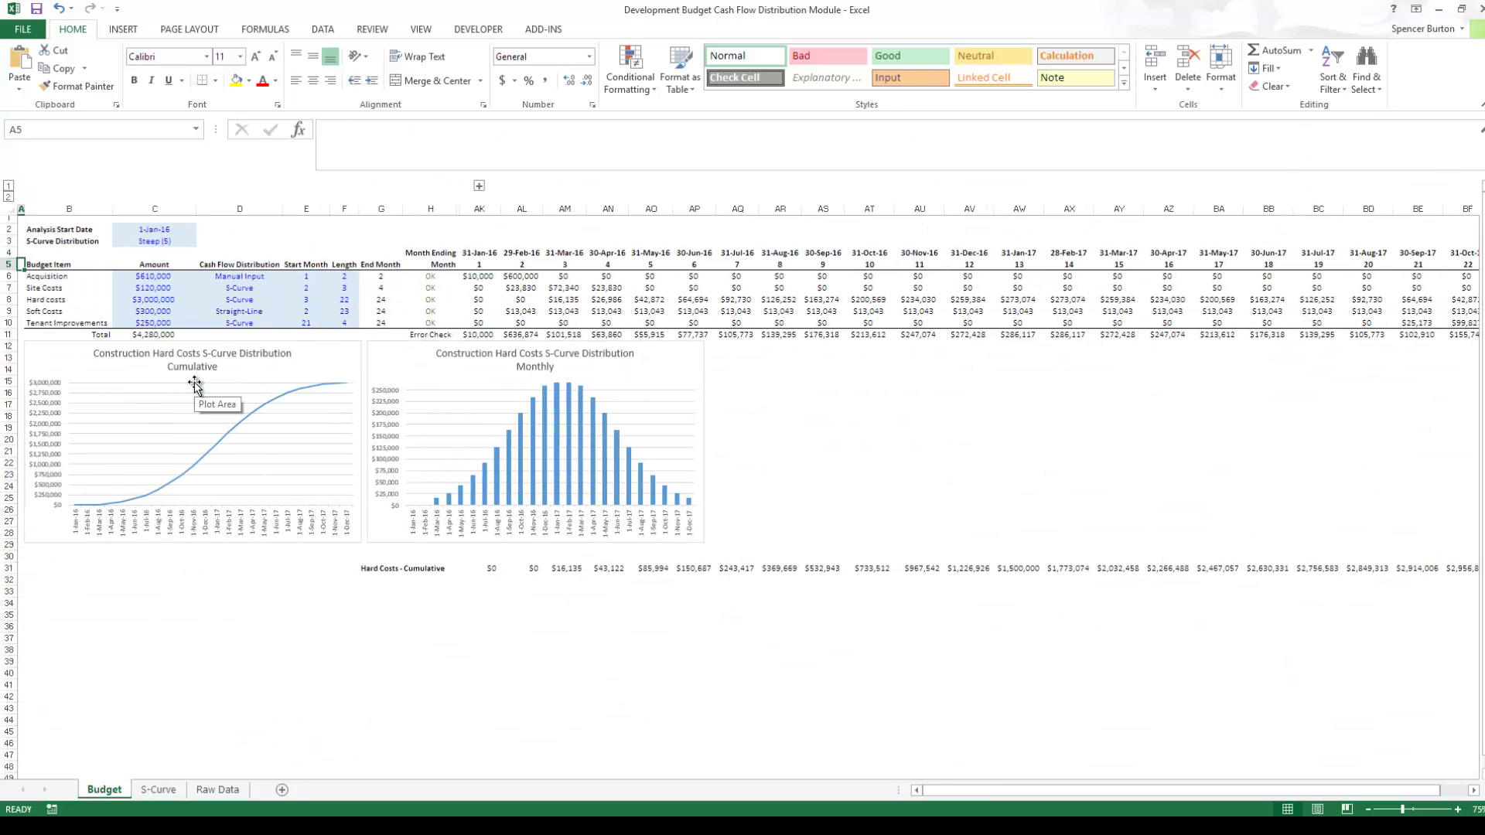
{"action": "key", "text": "Up"}
{"action": "key", "text": "Right"}
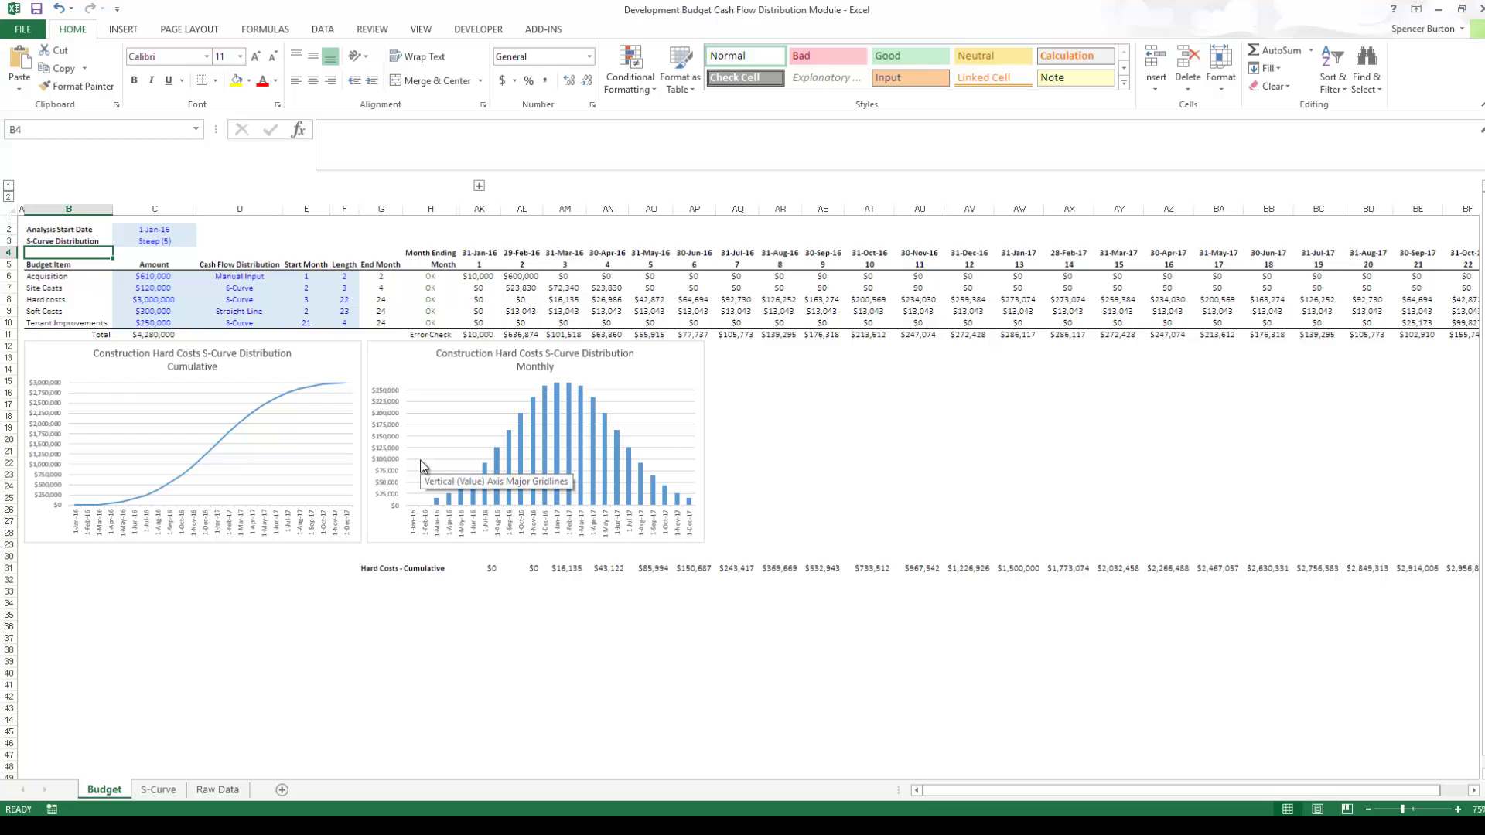
{"action": "left_click", "coordinate": [22, 219]}
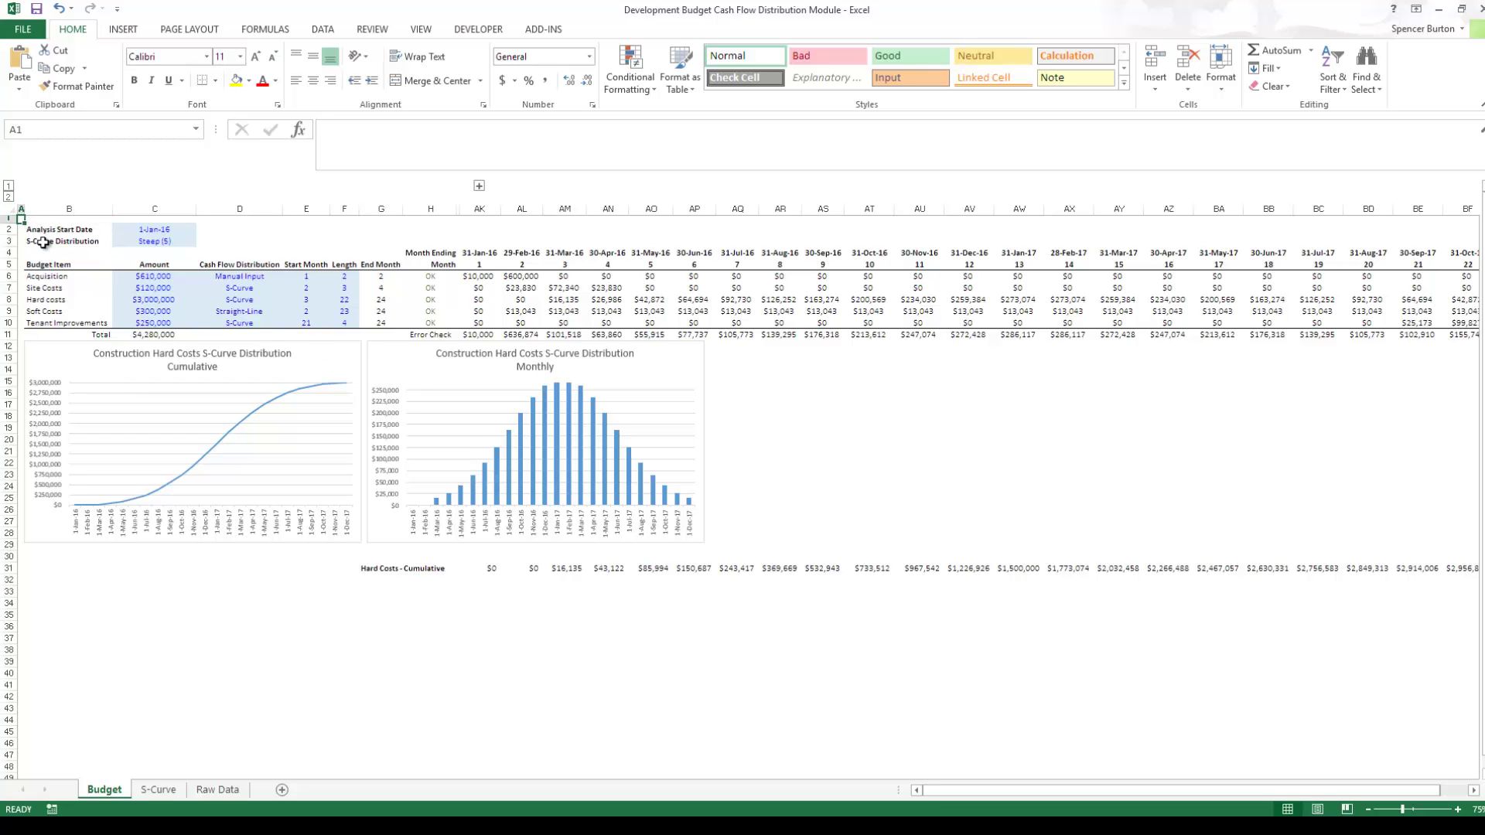